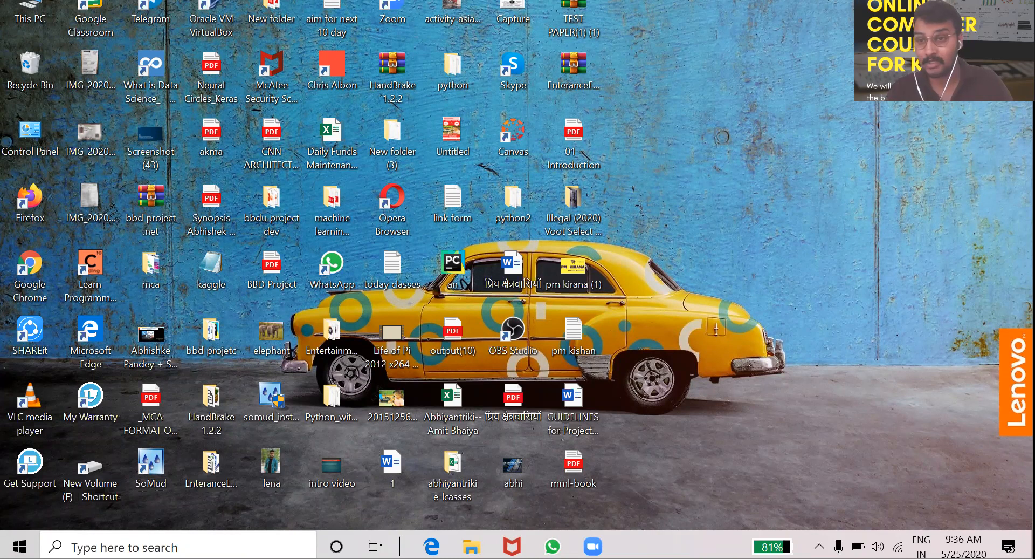
# Open Microsoft Word with a blank document.
pyautogui.press('XF86MonBrightnessUp')
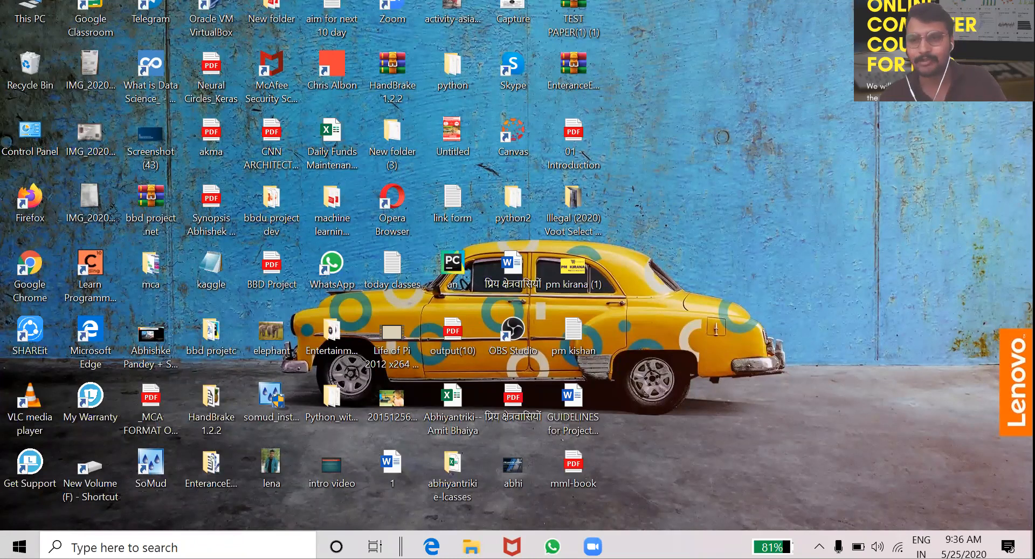
pyautogui.press('super')
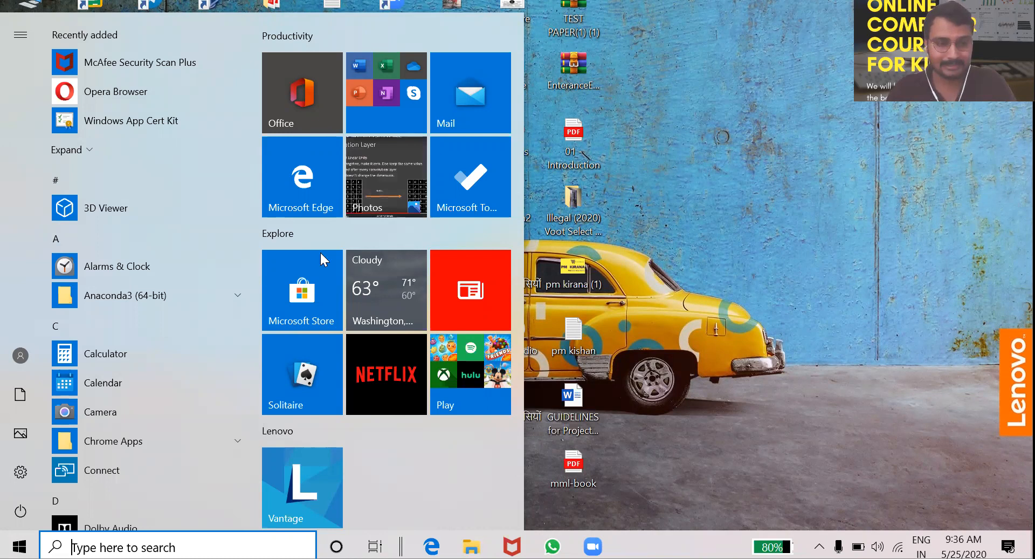
pyautogui.write('word')
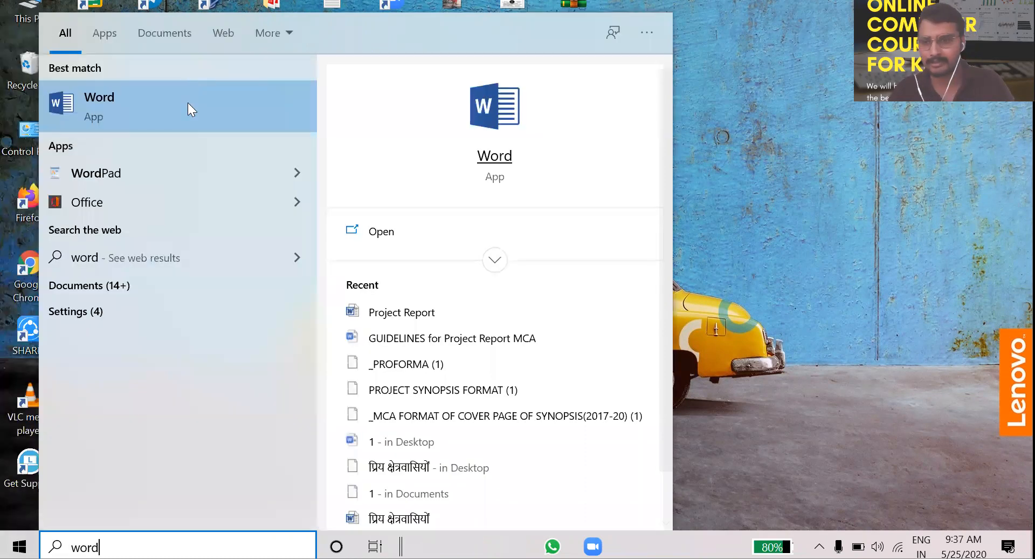
pyautogui.click(188, 103)
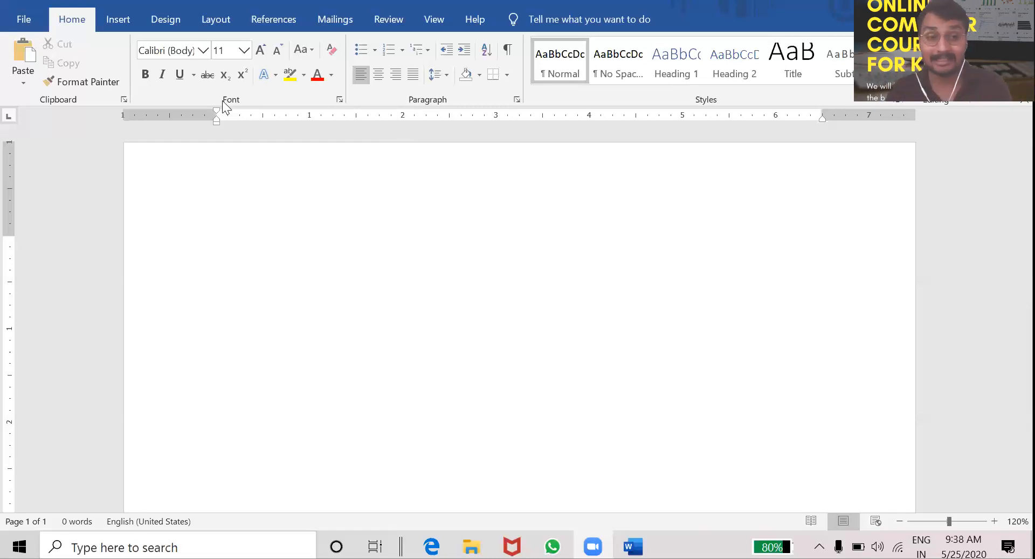
pyautogui.click(119, 20)
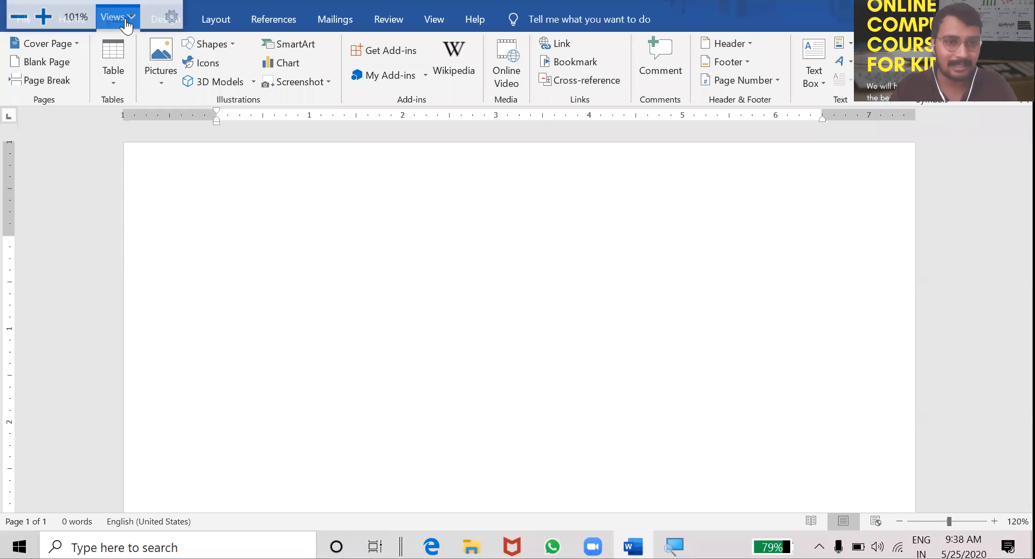
pyautogui.click(43, 16)
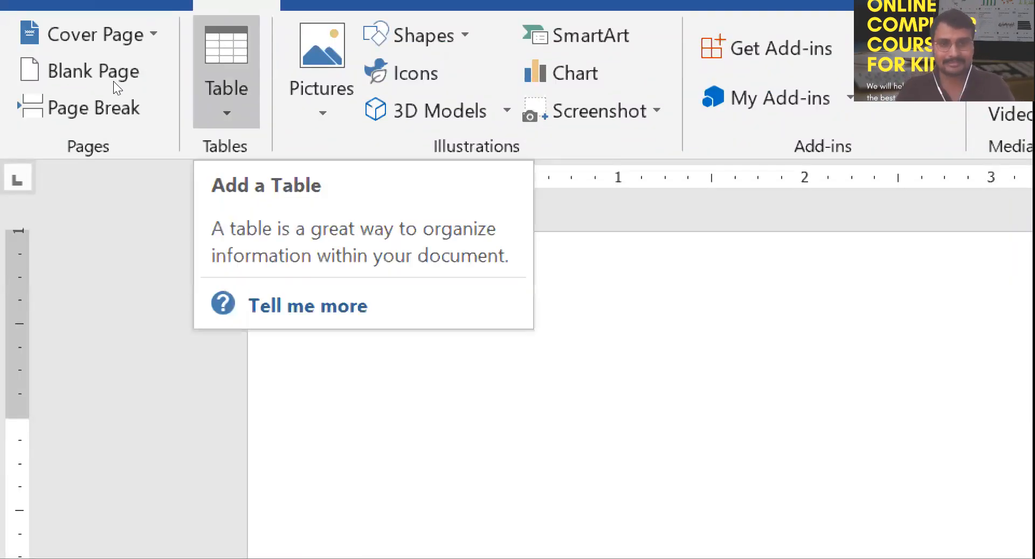
pyautogui.click(226, 88)
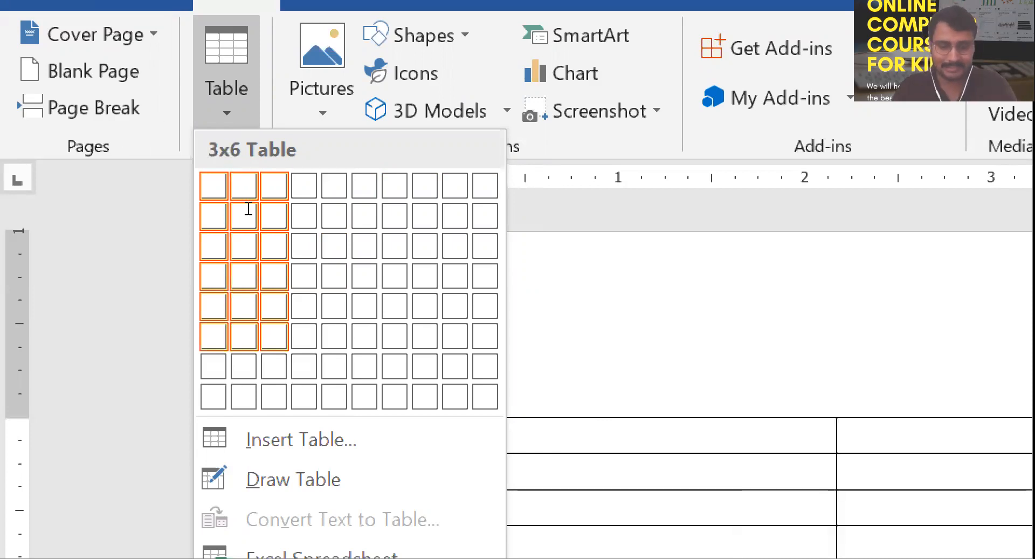
pyautogui.press('Escape')
pyautogui.write('3X6')
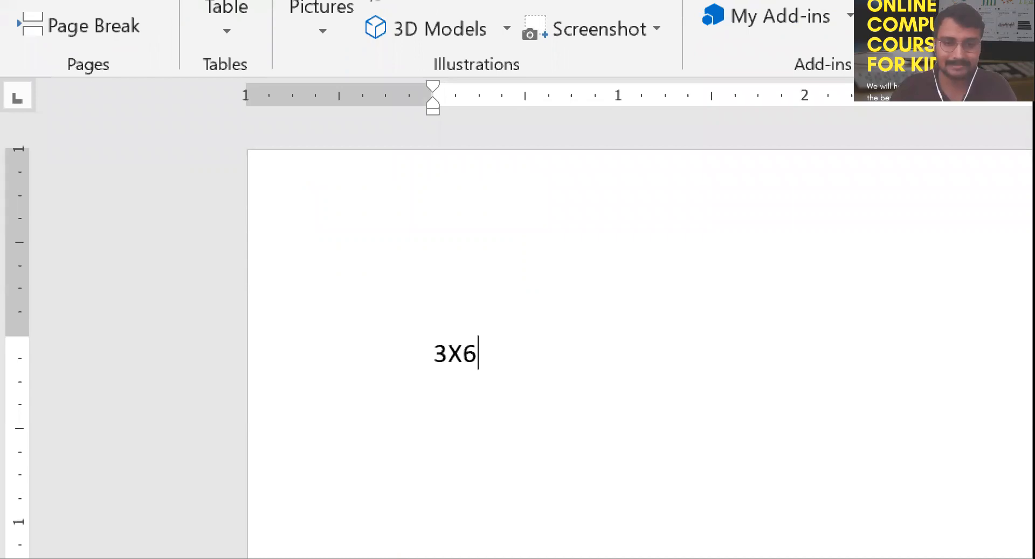
pyautogui.hotkey('ctrl', 'z')
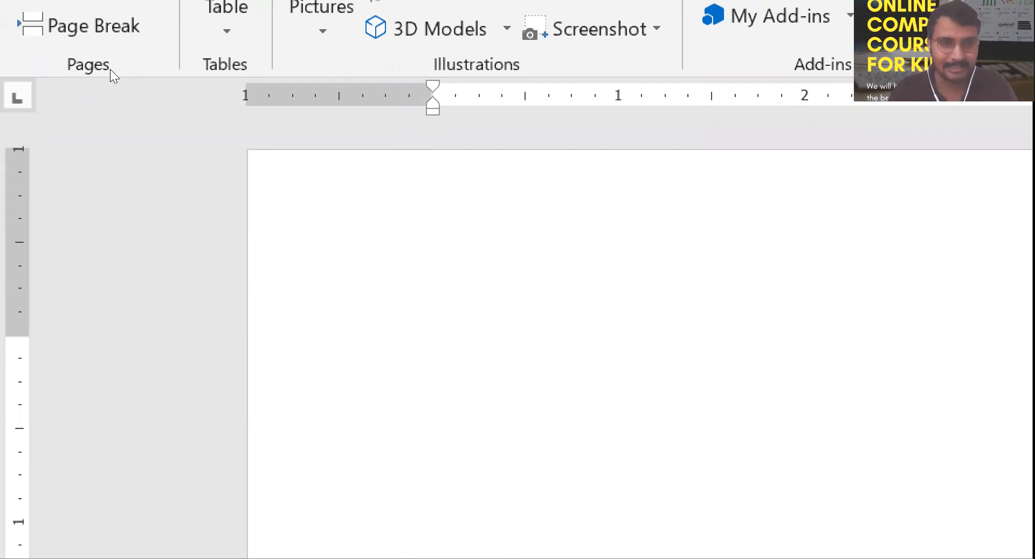
# Insert a table with 3 columns and 6 rows at the start of the blank document.
pyautogui.hotkey('alt', 'n')
pyautogui.press('t')
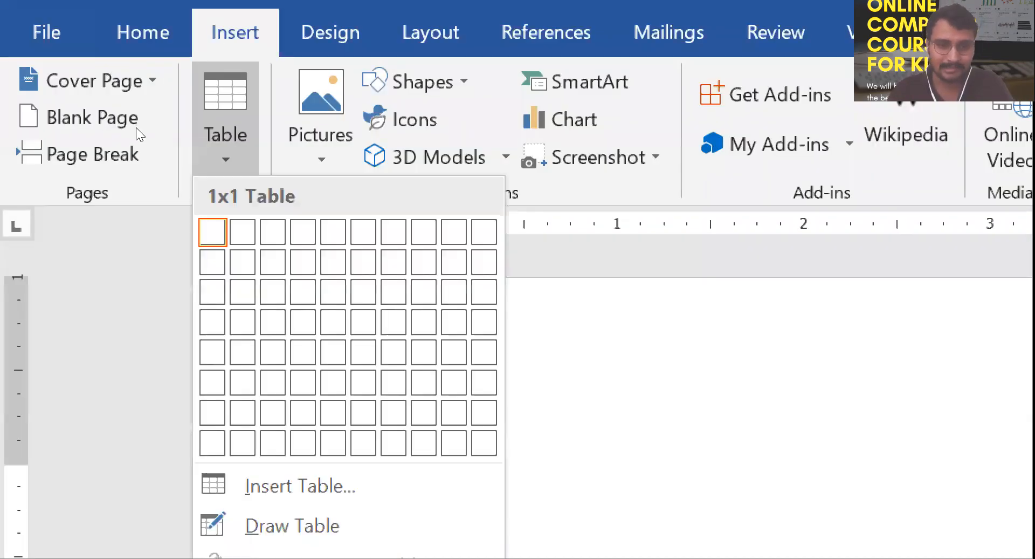
pyautogui.press('Right')
pyautogui.press('Right')
pyautogui.press('Down')
pyautogui.press('Down')
pyautogui.press('Down')
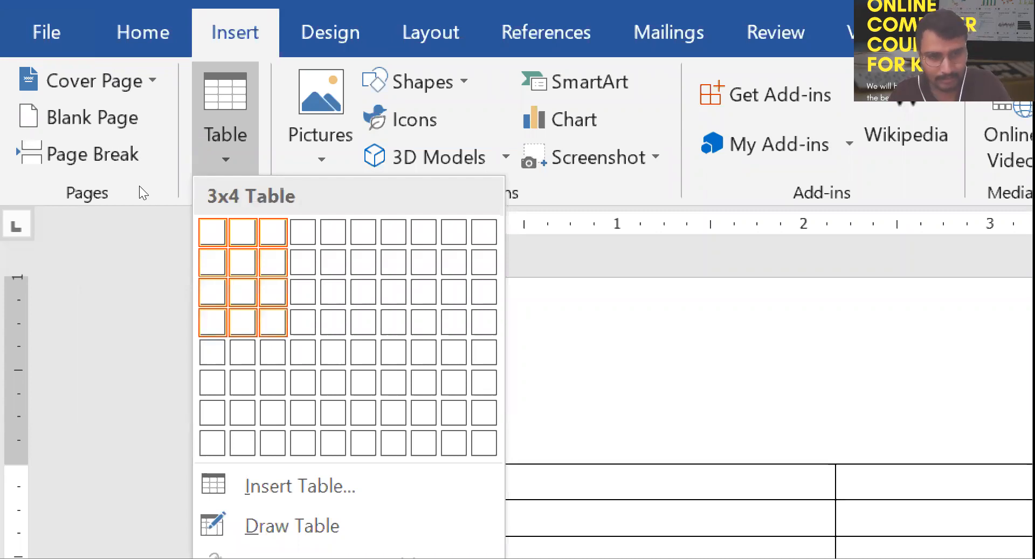
pyautogui.press('Down')
pyautogui.press('Down')
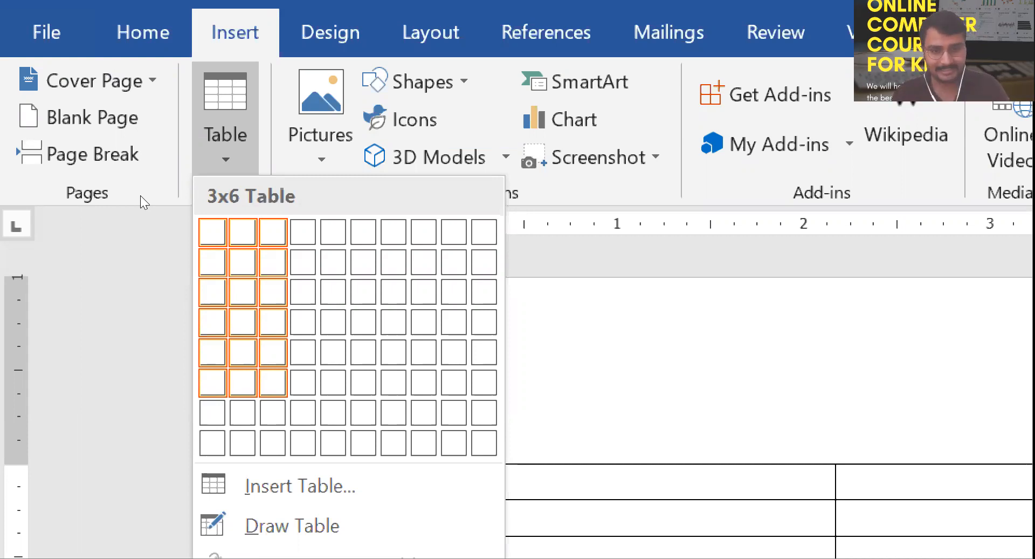
pyautogui.press('Up')
pyautogui.press('Up')
pyautogui.press('Up')
pyautogui.press('Up')
pyautogui.press('Up')
pyautogui.press('Right')
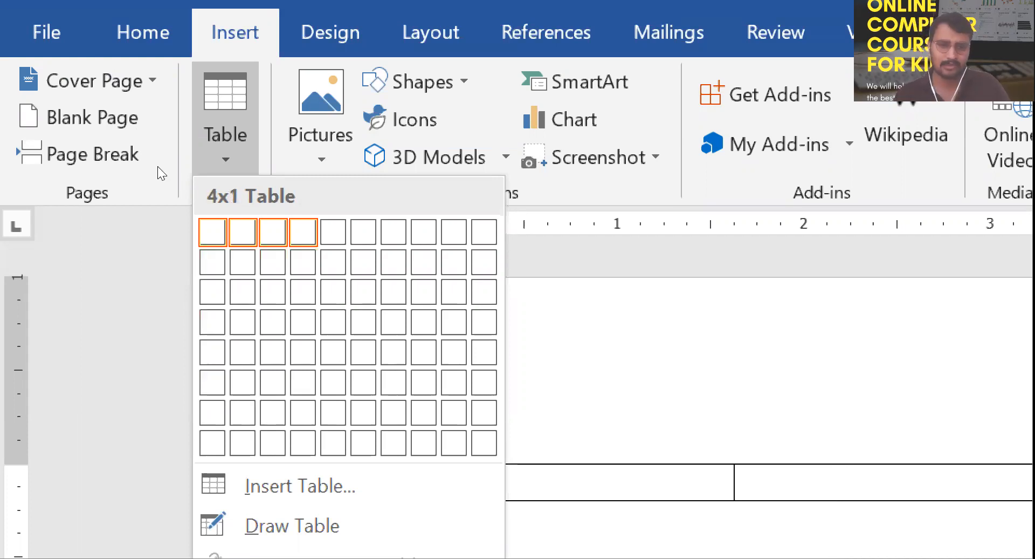
pyautogui.press('Down')
pyautogui.press('Down')
pyautogui.press('Down')
pyautogui.press('Down')
pyautogui.press('Down')
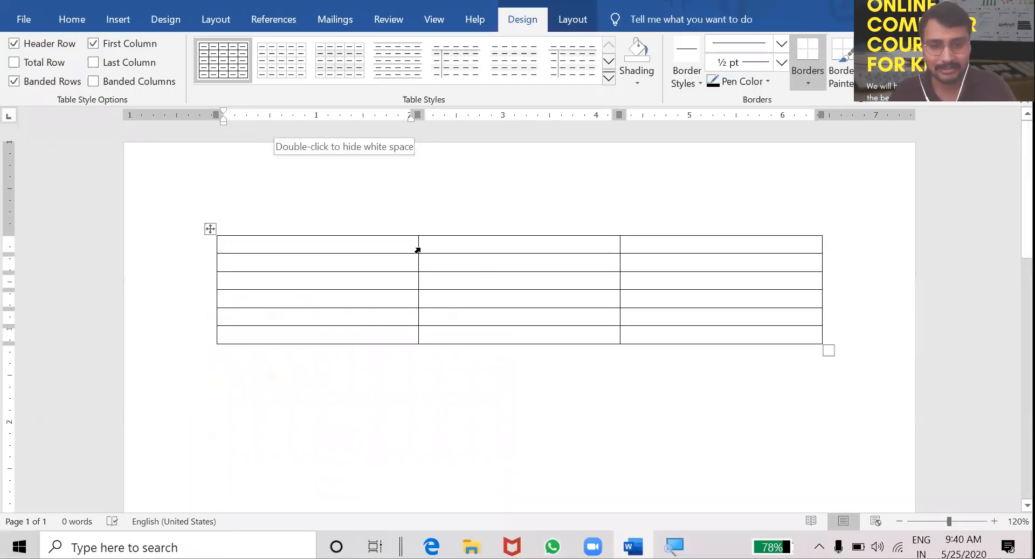
# Narrow the table's first column to about 0.9 inch and its third column to about 1.3 inches, widening the middle column.
pyautogui.moveTo(346, 251); pyautogui.dragTo(298, 245)
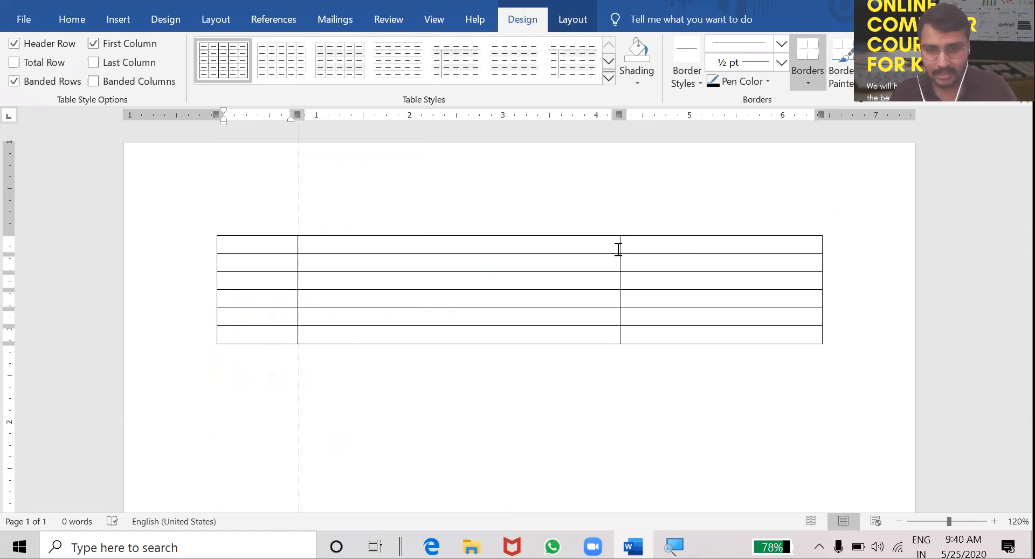
pyautogui.moveTo(620, 245); pyautogui.dragTo(700, 244)
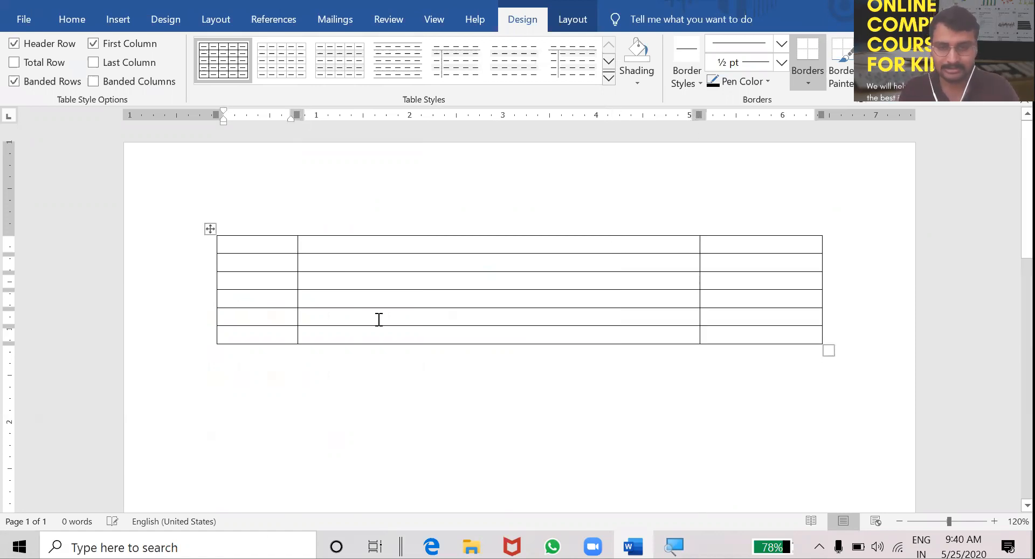
# Fill the table's header row with "SR No :", "Chapter Name" and "Page".
pyautogui.scroll(5, 241, 272)
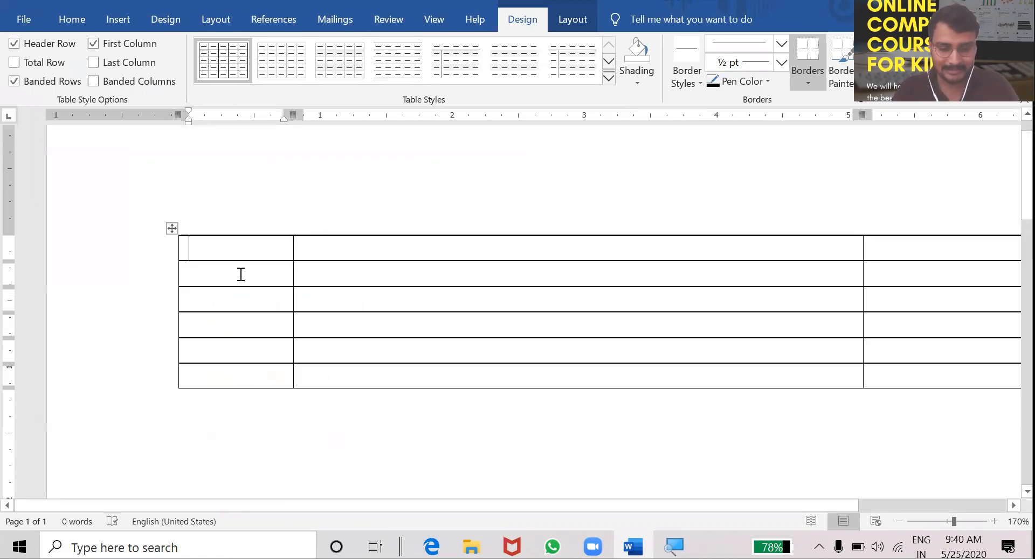
pyautogui.write('SR No :')
pyautogui.press('Tab')
pyautogui.write('Chap')
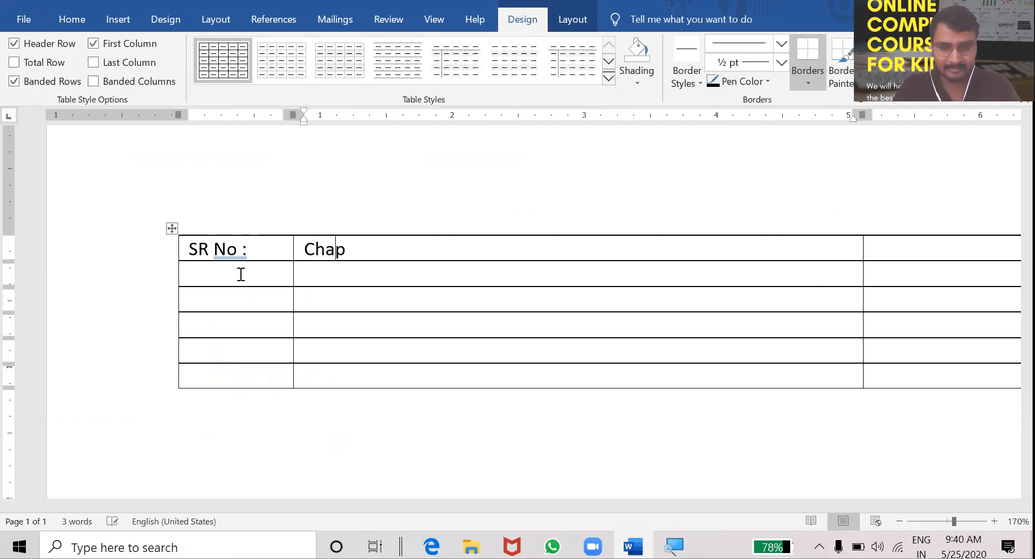
pyautogui.write('ter NAme')
pyautogui.press('Tab')
pyautogui.write('Page')
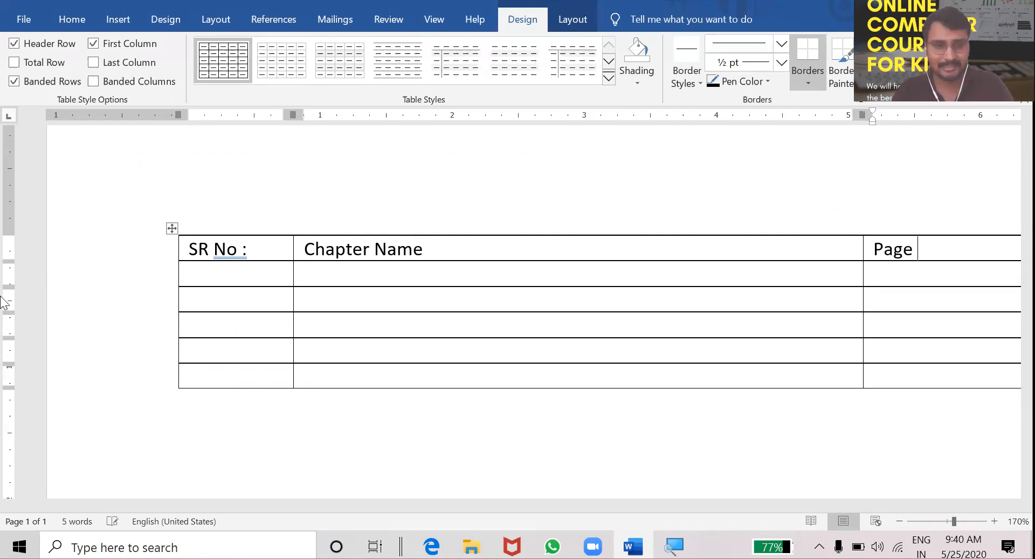
# Fill the first row below the headers with number "1.", chapter "Basic Computer" and pages "1 – 10".
pyautogui.click(228, 275)
pyautogui.write('1.')
pyautogui.press('Tab')
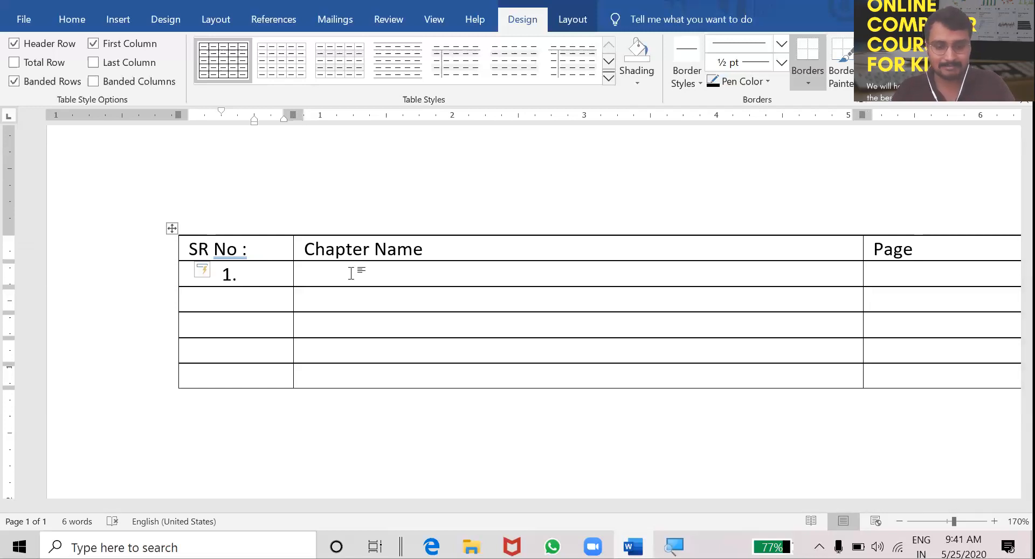
pyautogui.write('Ba')
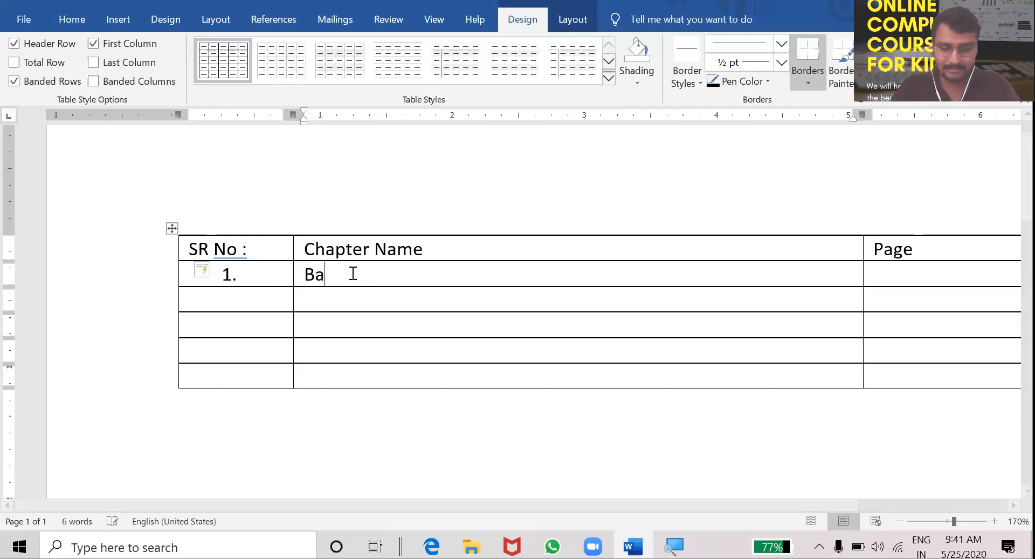
pyautogui.write('sic Computer')
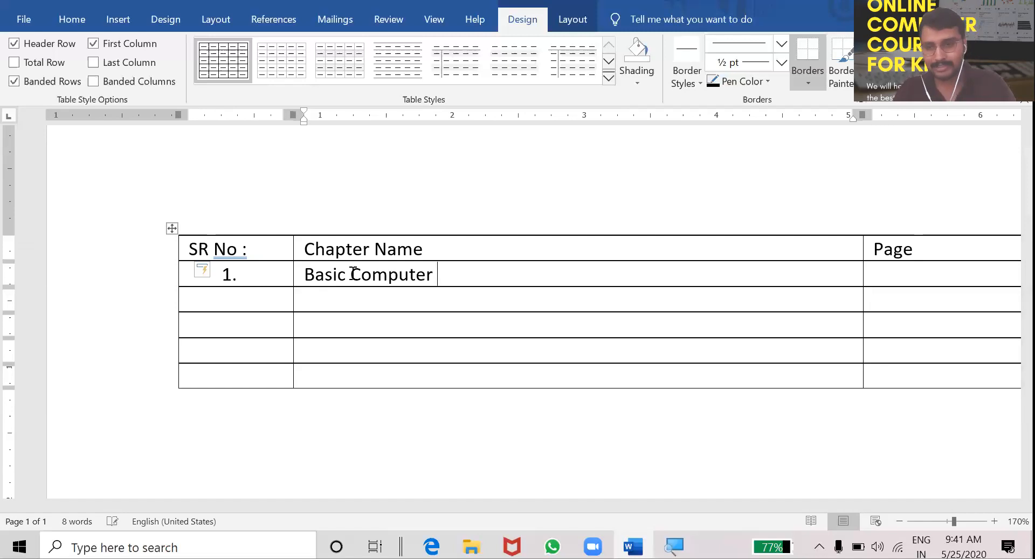
pyautogui.press('Tab')
pyautogui.write('1 to')
pyautogui.press('BackSpace')
pyautogui.press('BackSpace')
pyautogui.press('BackSpace')
pyautogui.write('-')
pyautogui.write(' 10')
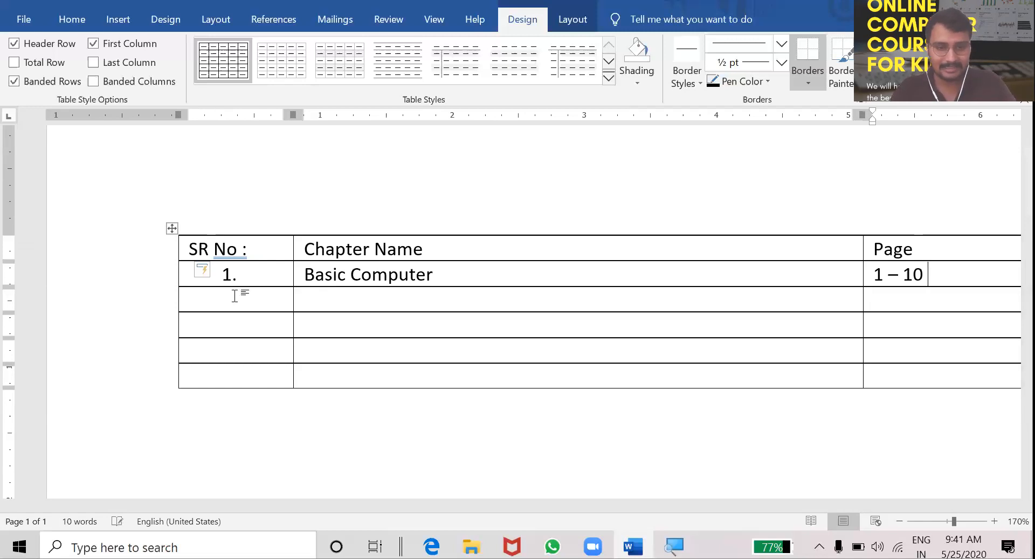
# Fill the second entry row with number "2.", chapter "CPU" and pages "11 – 14".
pyautogui.click(234, 295)
pyautogui.write('2')
pyautogui.press('BackSpace')
pyautogui.write('.')
pyautogui.click(311, 307)
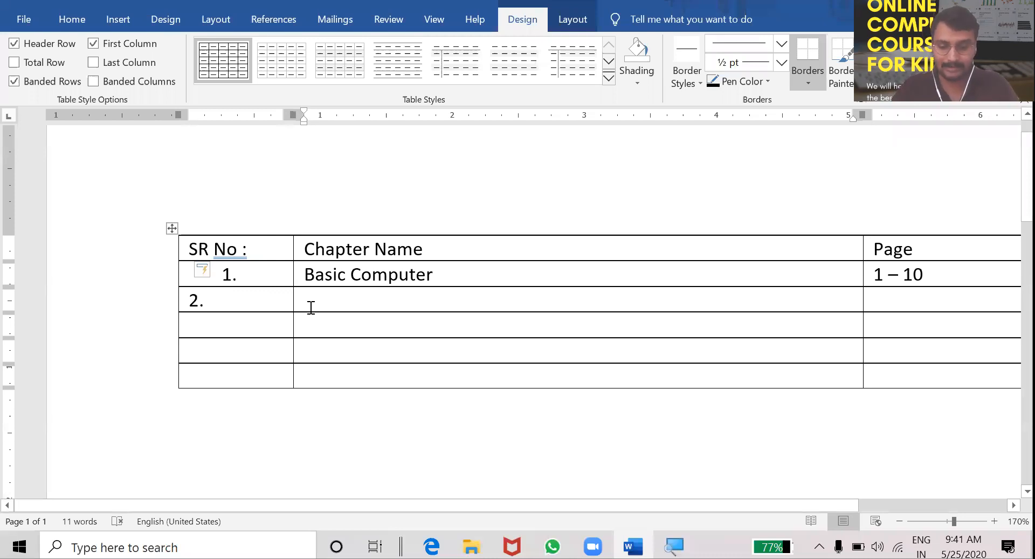
pyautogui.write('CPU')
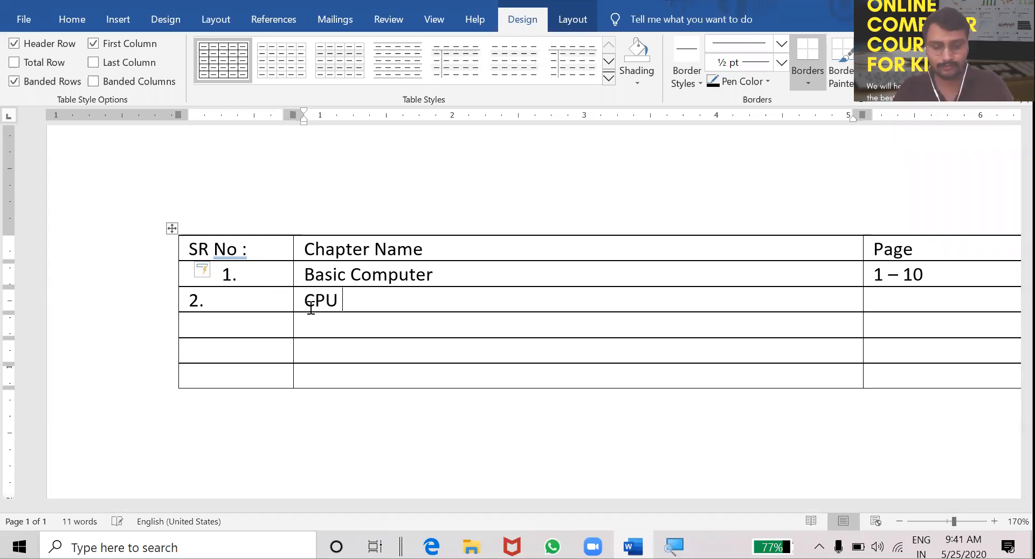
pyautogui.write('11')
pyautogui.write(' - 14')
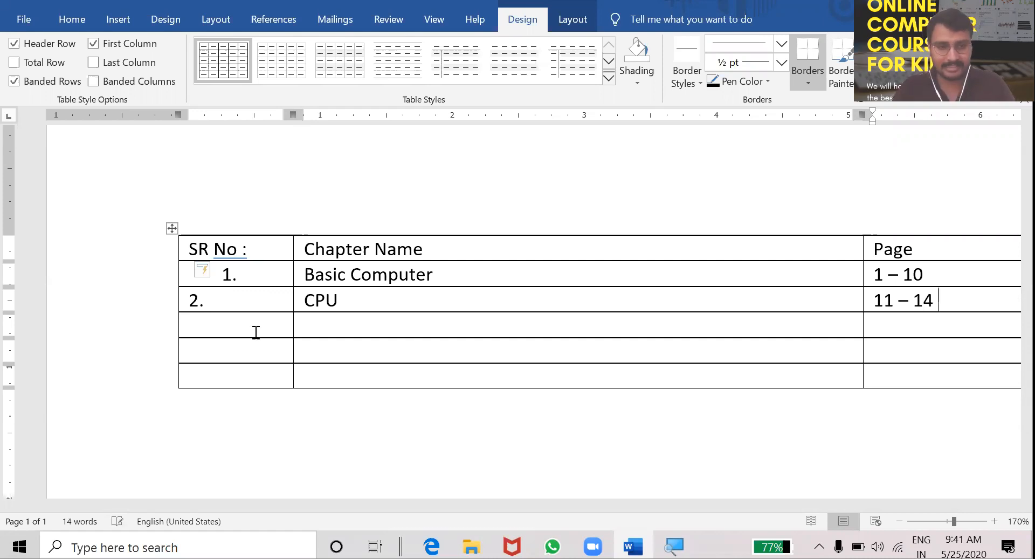
pyautogui.click(221, 332)
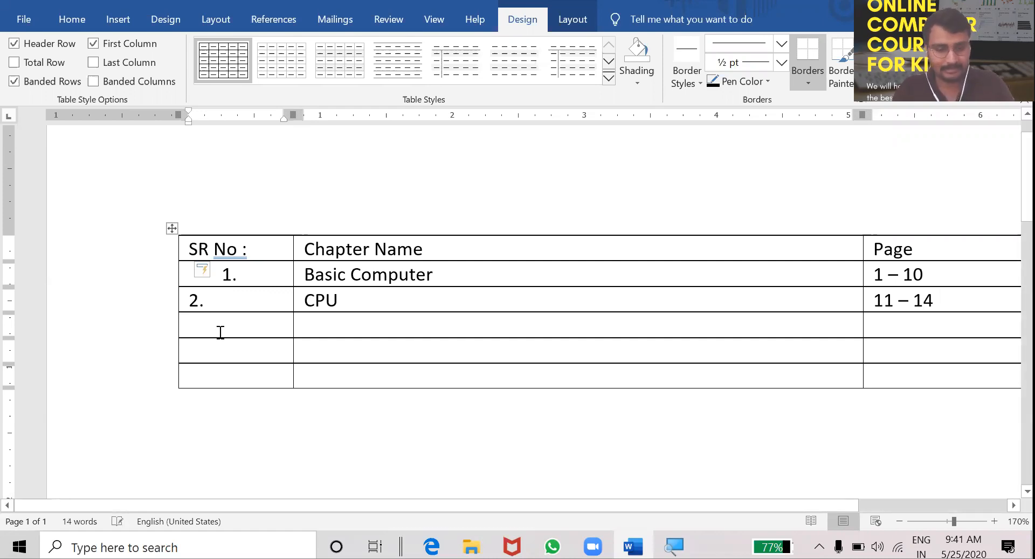
pyautogui.write('2.')
pyautogui.press('Tab')
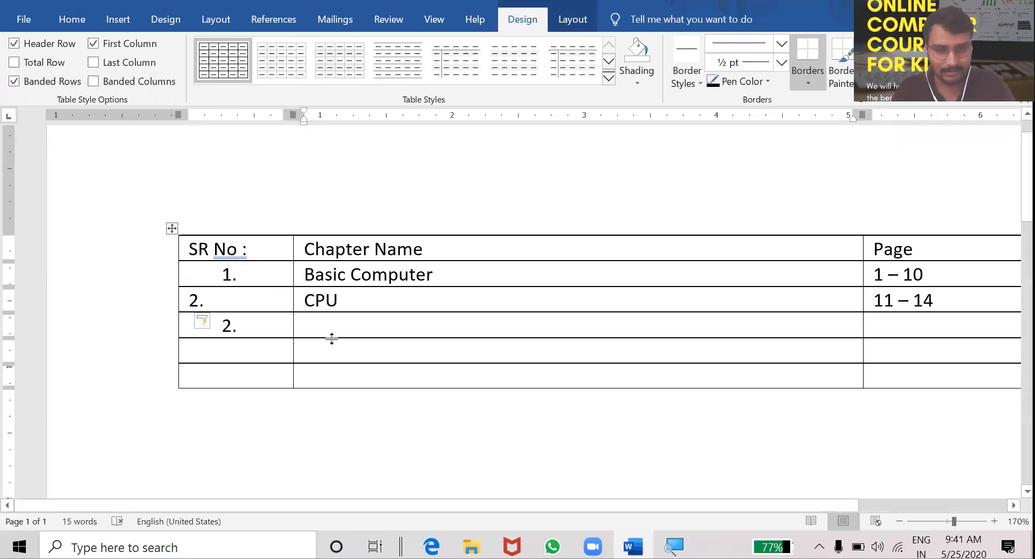
pyautogui.doubleClick(322, 301)
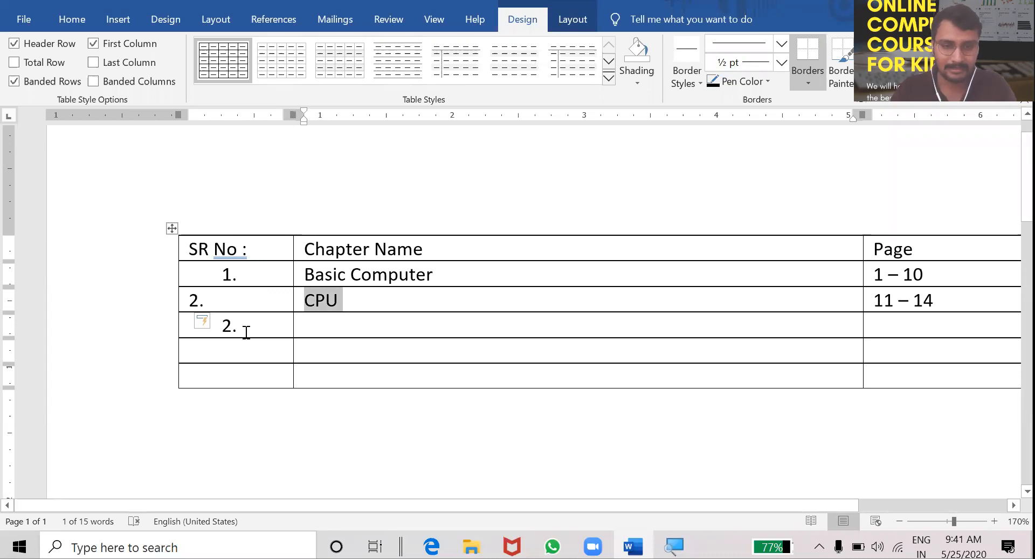
pyautogui.click(252, 325)
pyautogui.press('BackSpace')
pyautogui.click(274, 303)
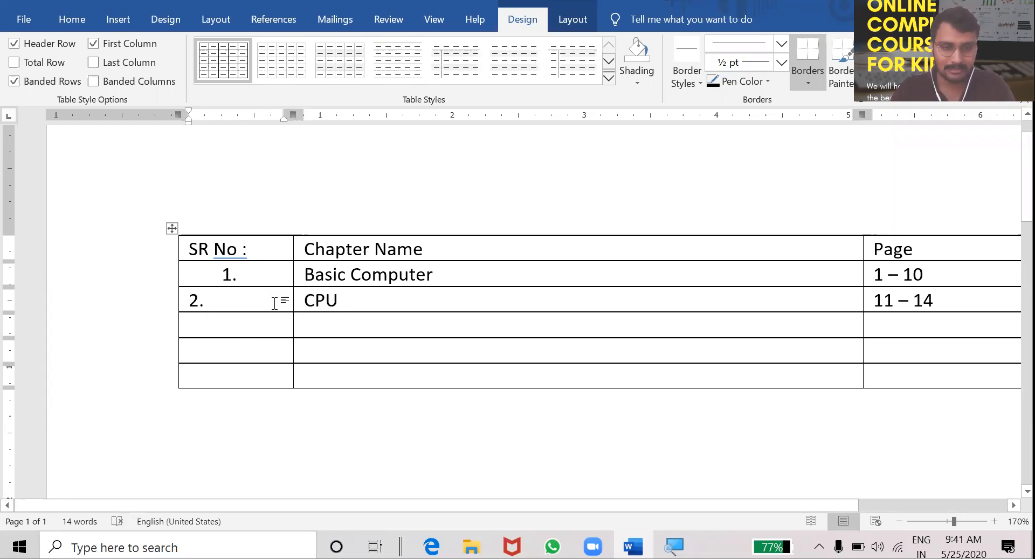
pyautogui.press('BackSpace')
pyautogui.press('BackSpace')
pyautogui.write('2.')
pyautogui.press('Tab')
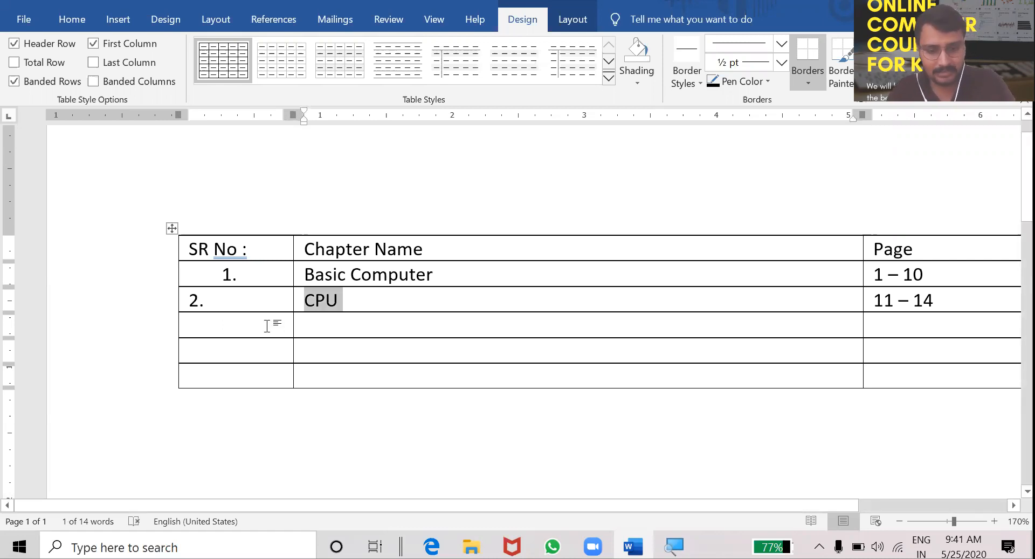
# Fill the third entry row with number "3", chapter "Devices" and pages "15 - 17".
pyautogui.click(267, 325)
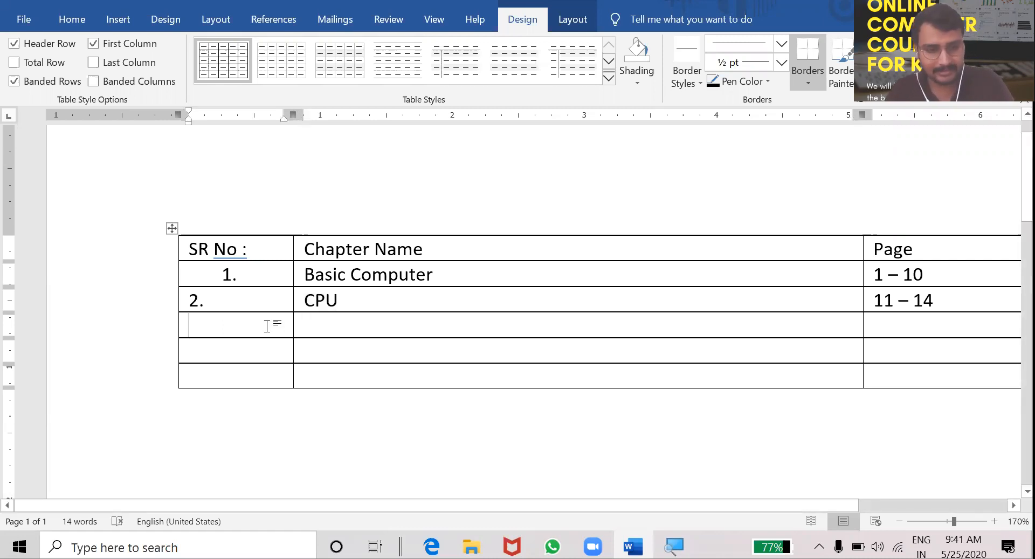
pyautogui.write('3')
pyautogui.click(346, 334)
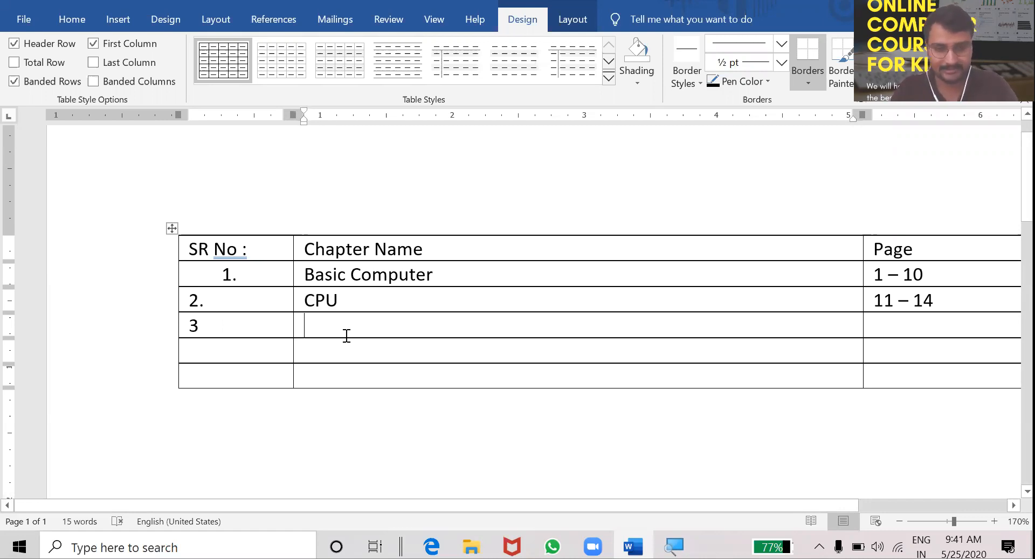
pyautogui.write('Devices')
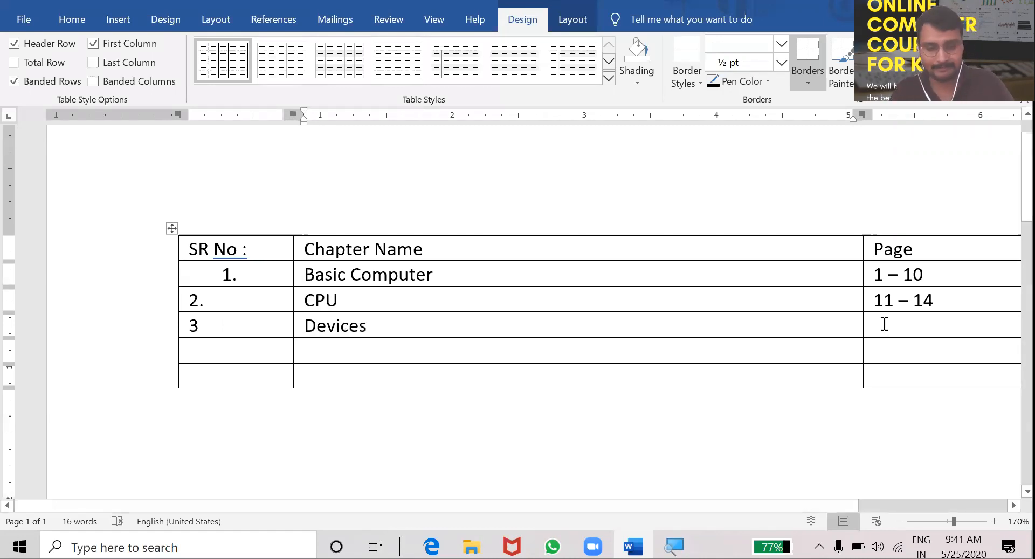
pyautogui.click(885, 324)
pyautogui.write('15 - 17')
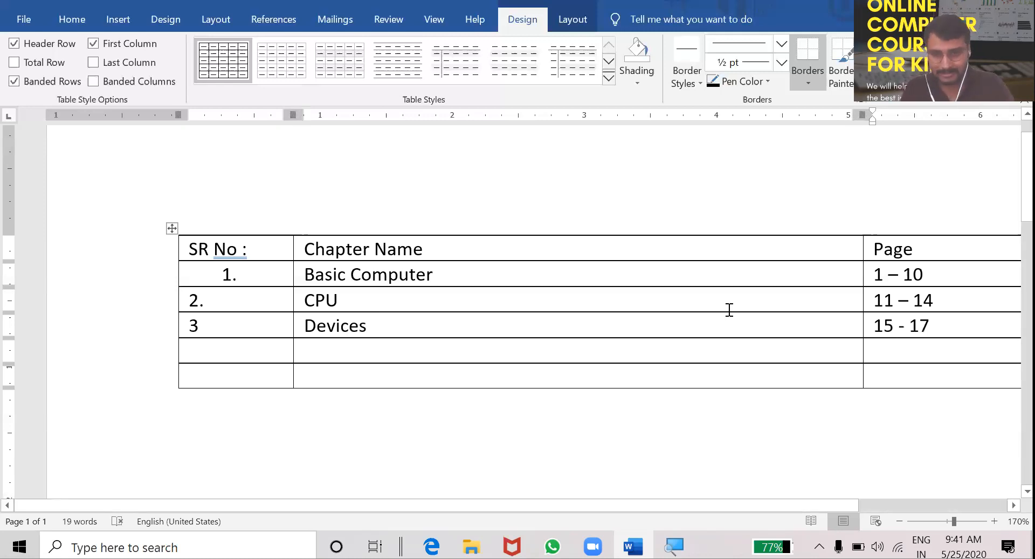
# Try the orange-header and black-header banded grid styles on the chapter table.
pyautogui.keyDown('ctrl'); pyautogui.scroll(-10, 730, 310); pyautogui.keyUp('ctrl')
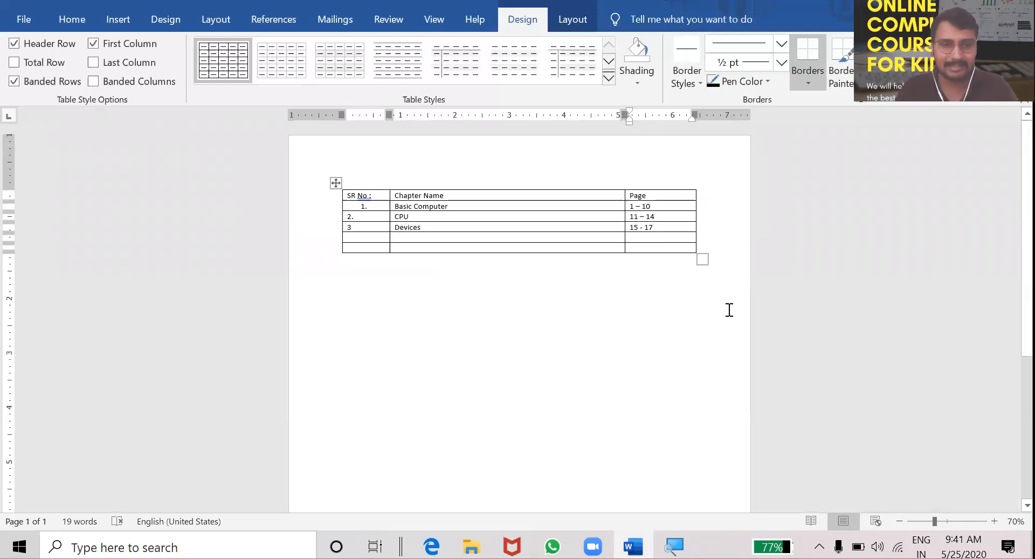
pyautogui.keyDown('ctrl'); pyautogui.scroll(8, 730, 310); pyautogui.keyUp('ctrl')
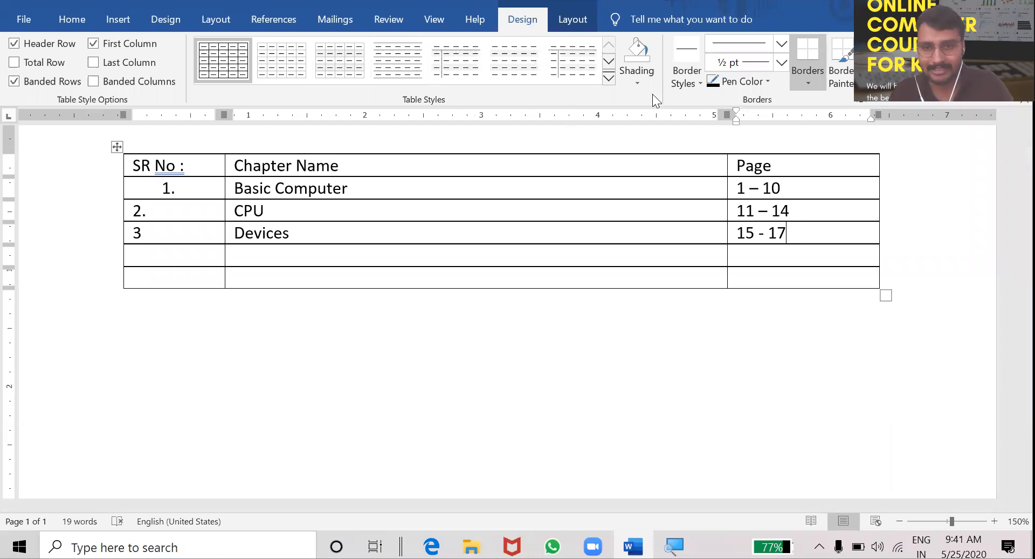
pyautogui.click(608, 80)
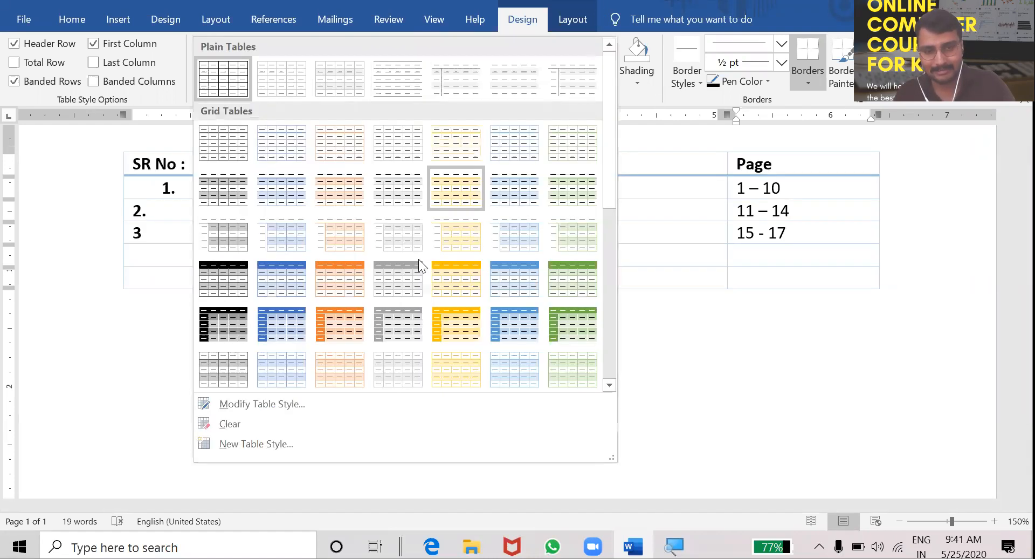
pyautogui.click(348, 274)
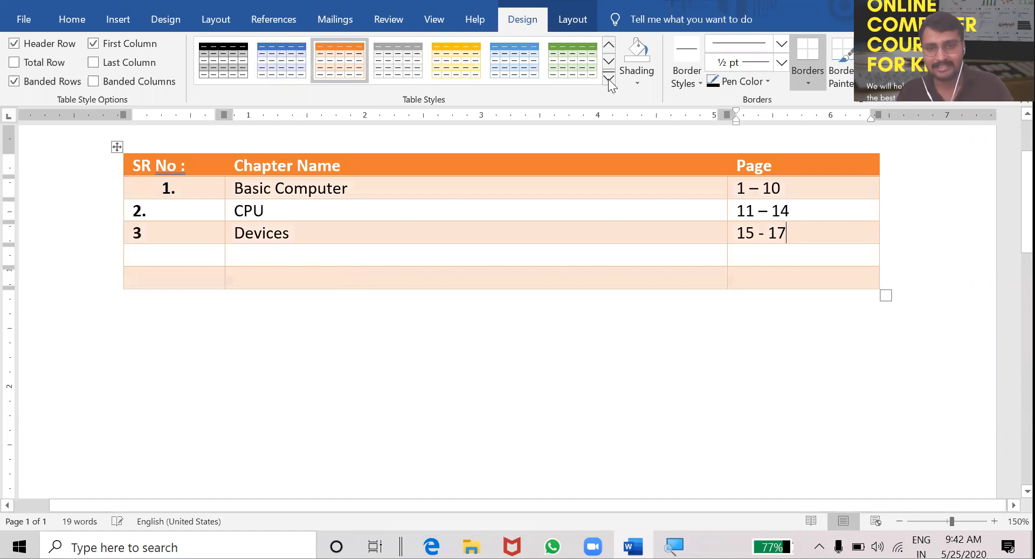
pyautogui.click(609, 80)
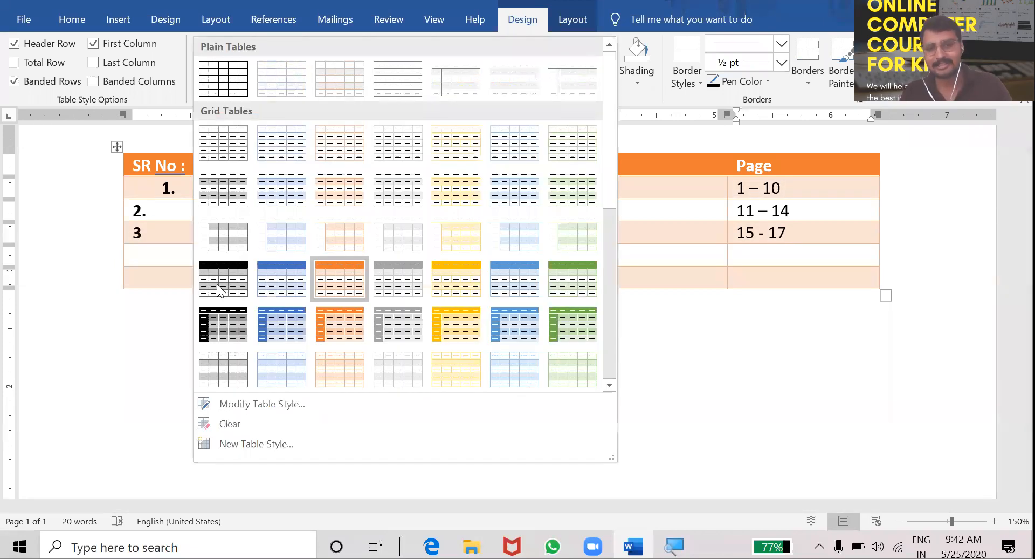
pyautogui.click(218, 283)
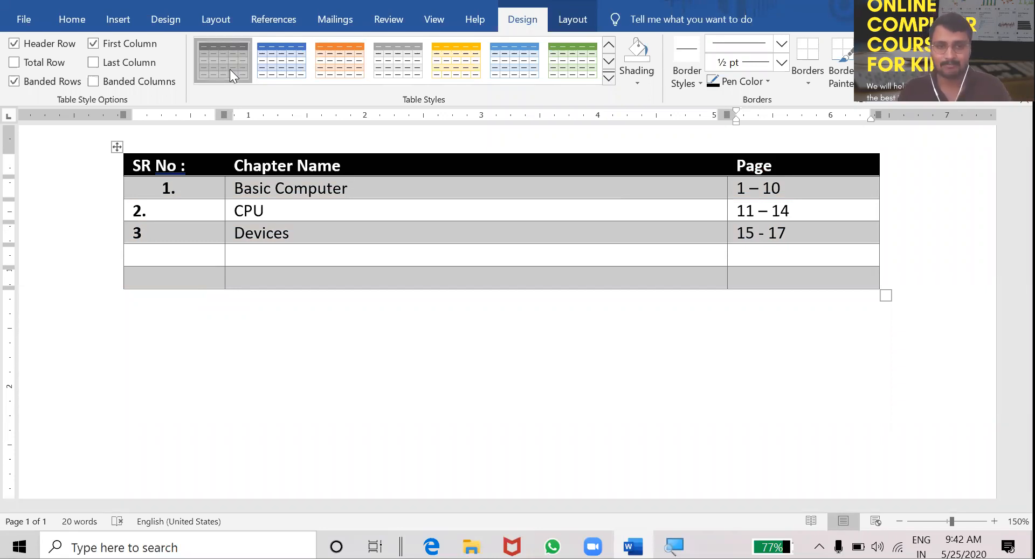
pyautogui.click(495, 71)
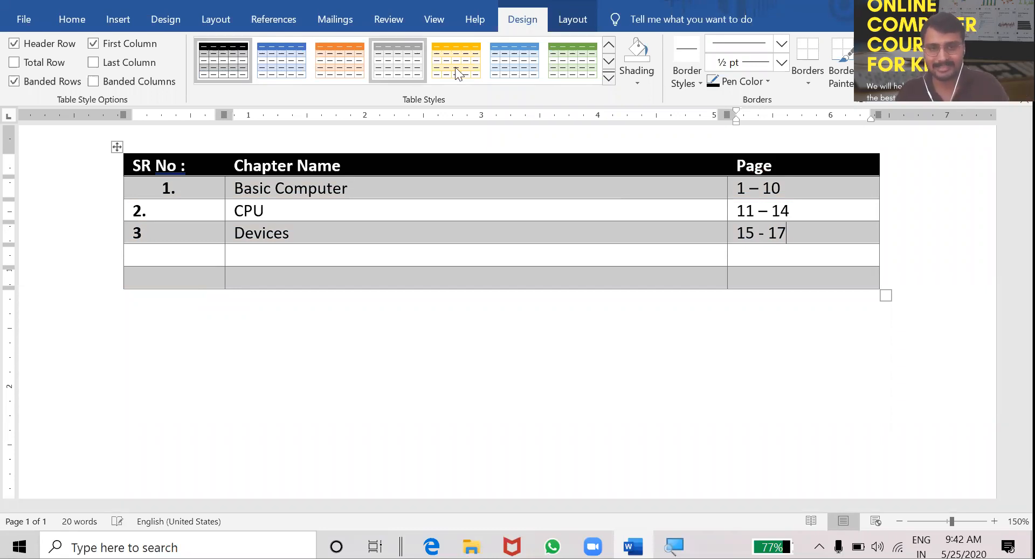
# Apply the banded grid table style with a gold header row to the chapter table.
pyautogui.click(457, 73)
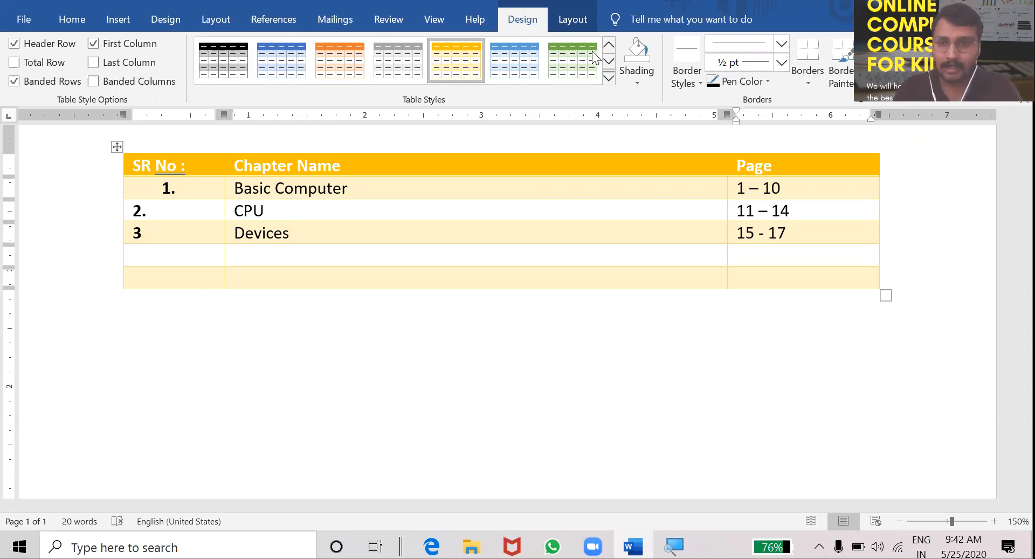
pyautogui.hotkey('ctrl', 'z')
pyautogui.click(438, 73)
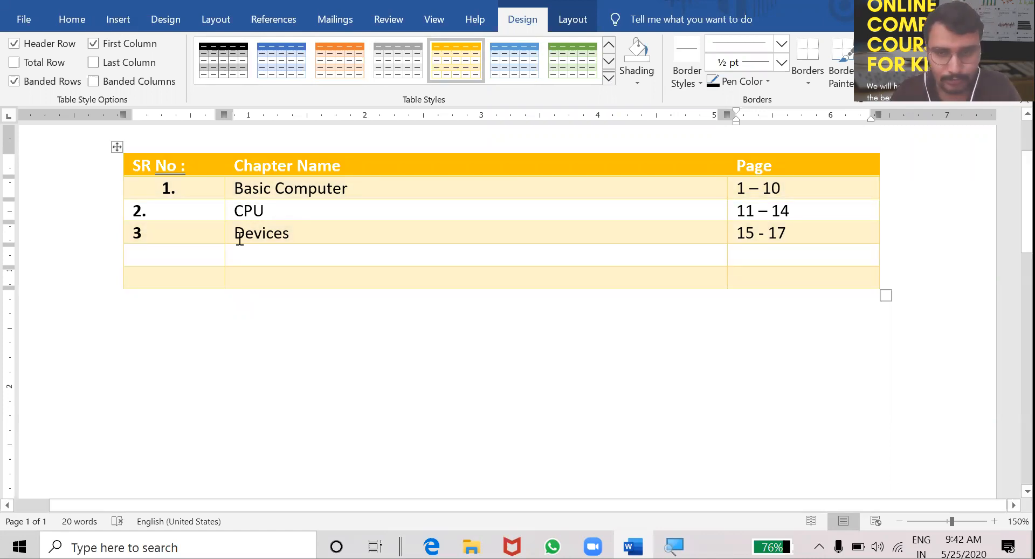
pyautogui.click(114, 29)
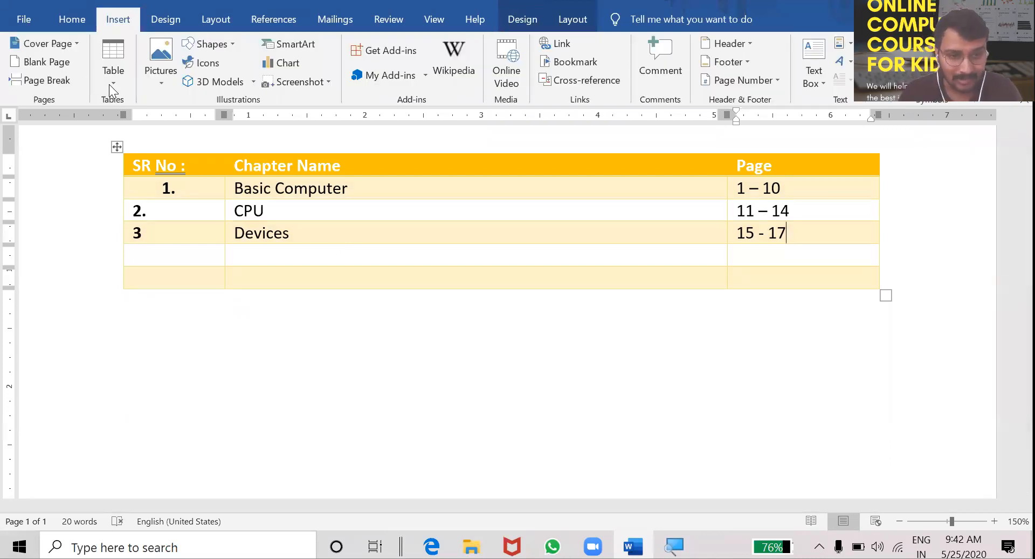
pyautogui.click(113, 83)
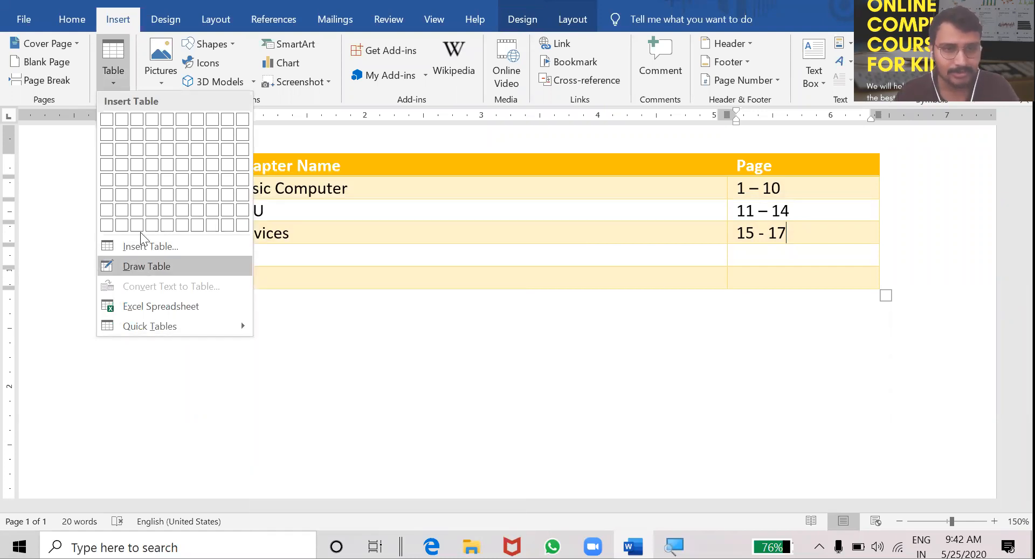
pyautogui.click(528, 218)
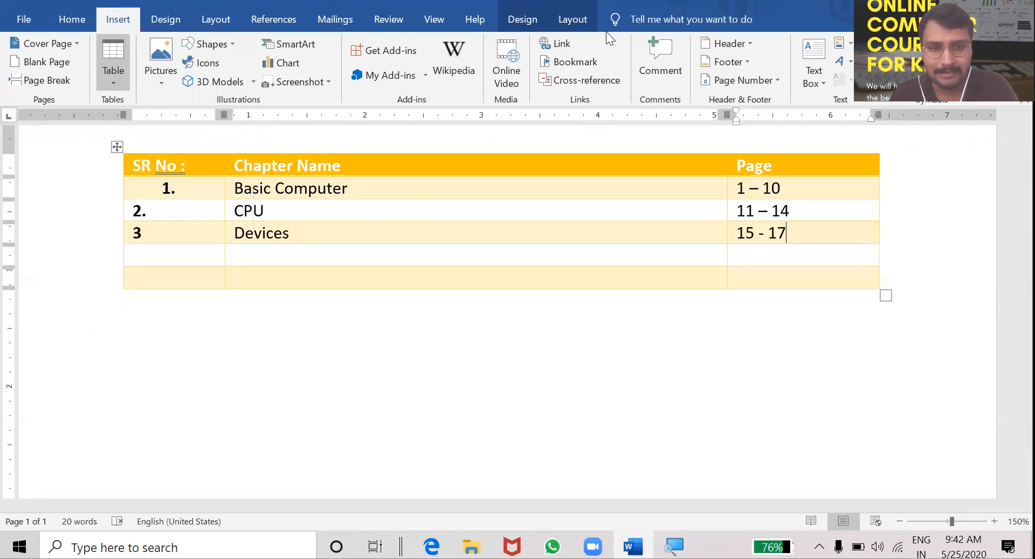
pyautogui.click(332, 165)
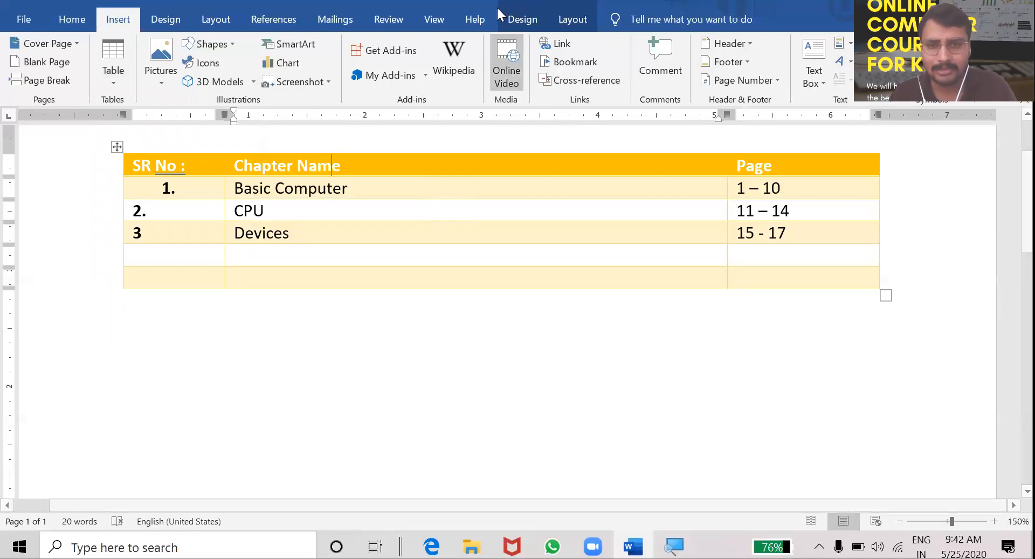
pyautogui.click(522, 22)
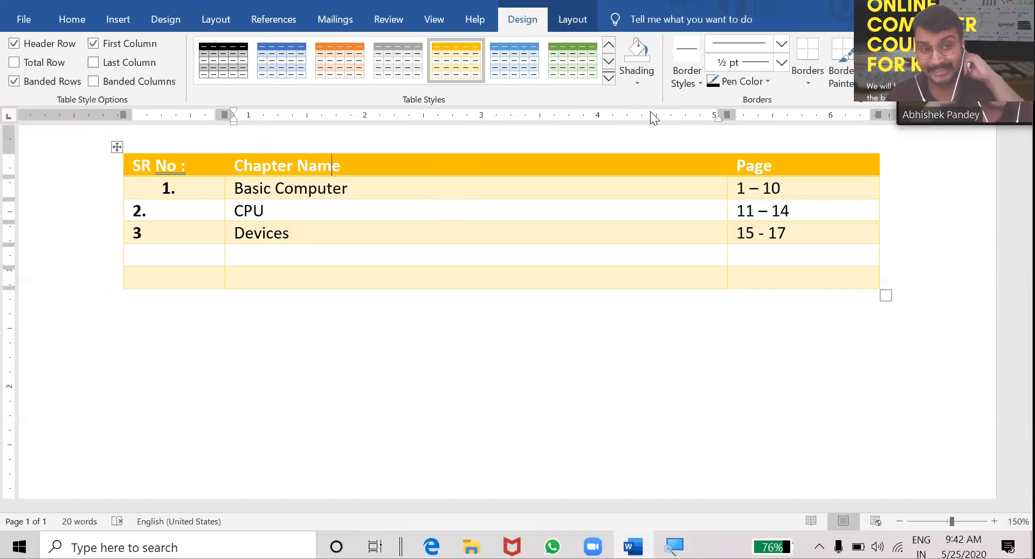
# Draw an extra row beneath the table's last row and divide it into three cells aligned with the columns above.
pyautogui.click(116, 19)
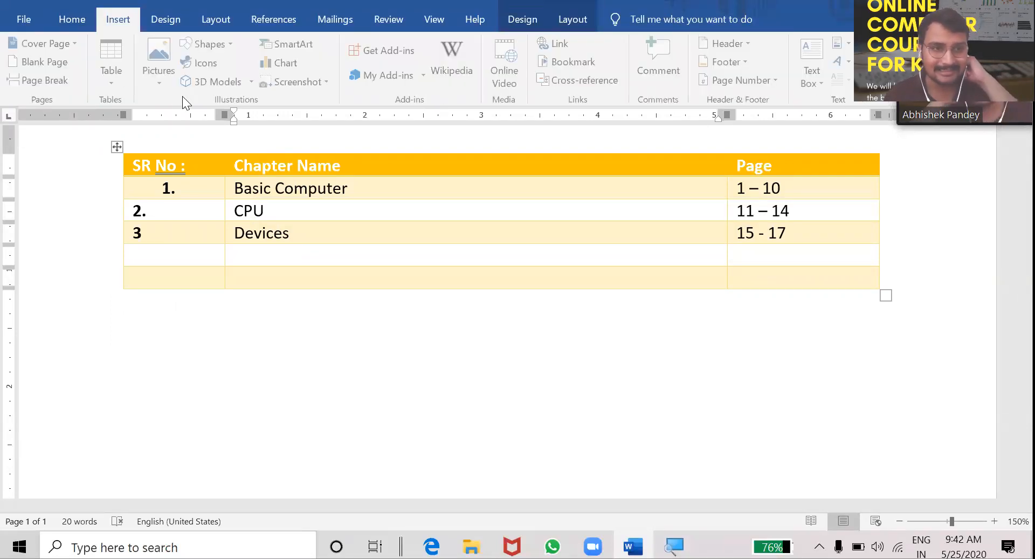
pyautogui.click(112, 82)
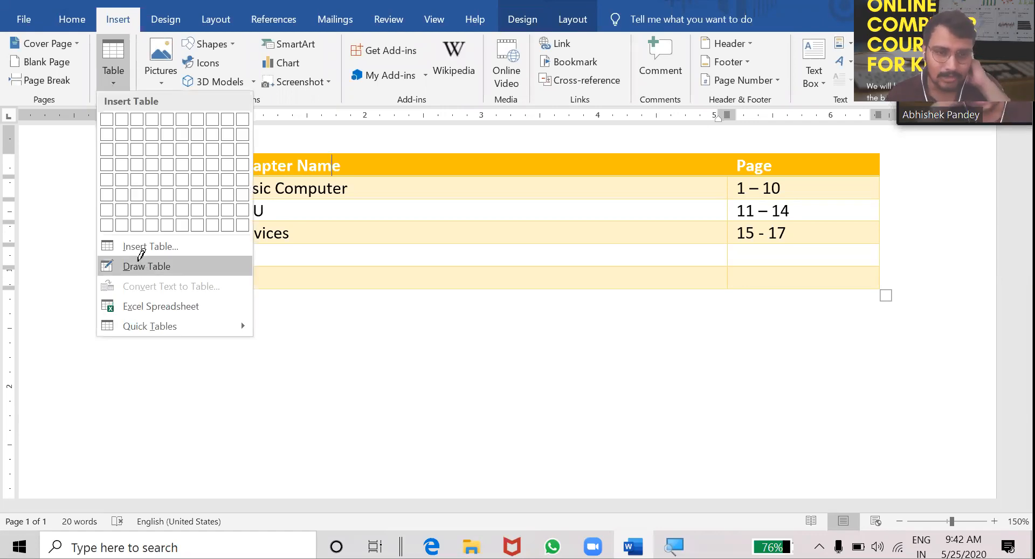
pyautogui.click(141, 261)
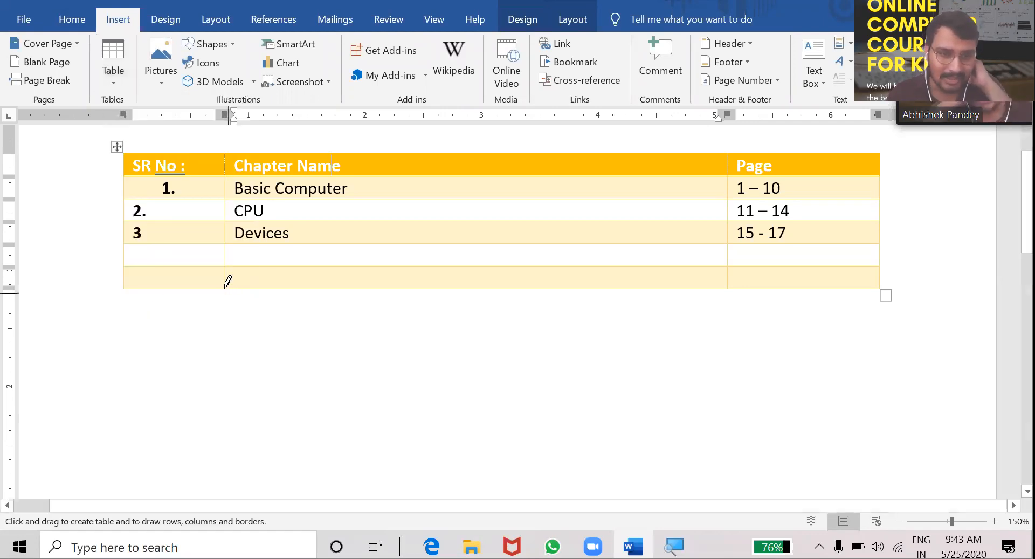
pyautogui.moveTo(124, 287)
pyautogui.mouseDown()
pyautogui.moveTo(824, 311)
pyautogui.moveTo(896, 300)
pyautogui.moveTo(883, 301)
pyautogui.mouseUp()
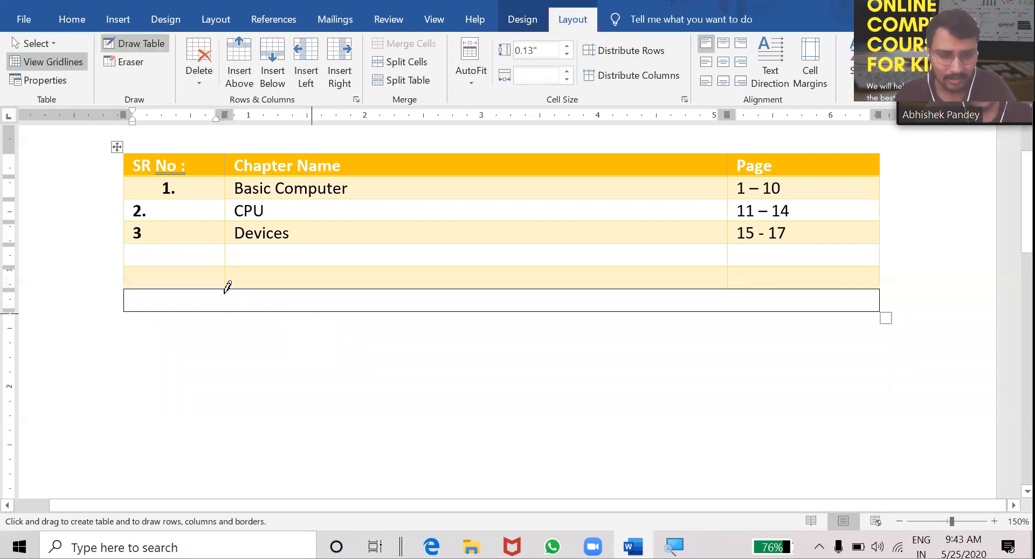
pyautogui.moveTo(225, 310); pyautogui.dragTo(225, 291)
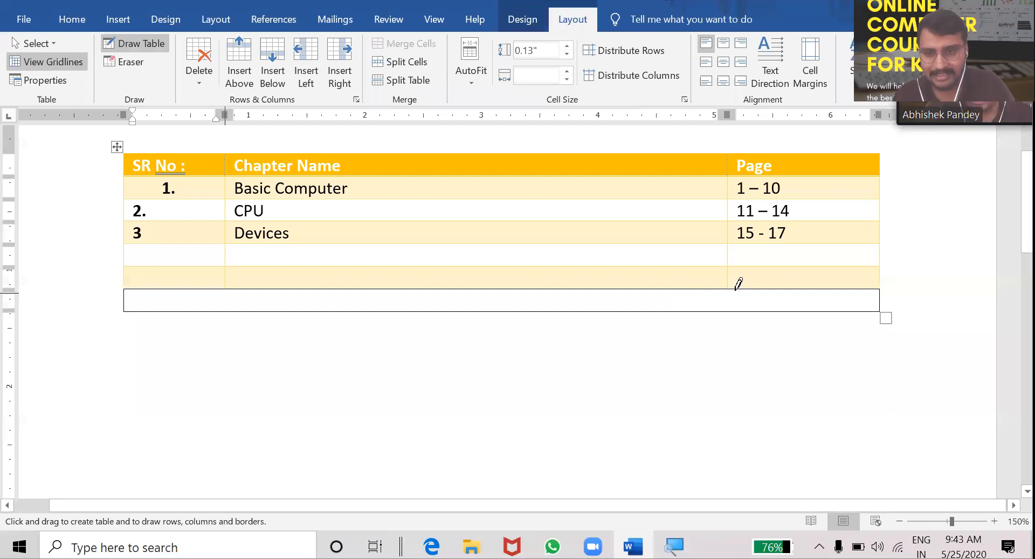
pyautogui.moveTo(727, 290); pyautogui.dragTo(725, 313)
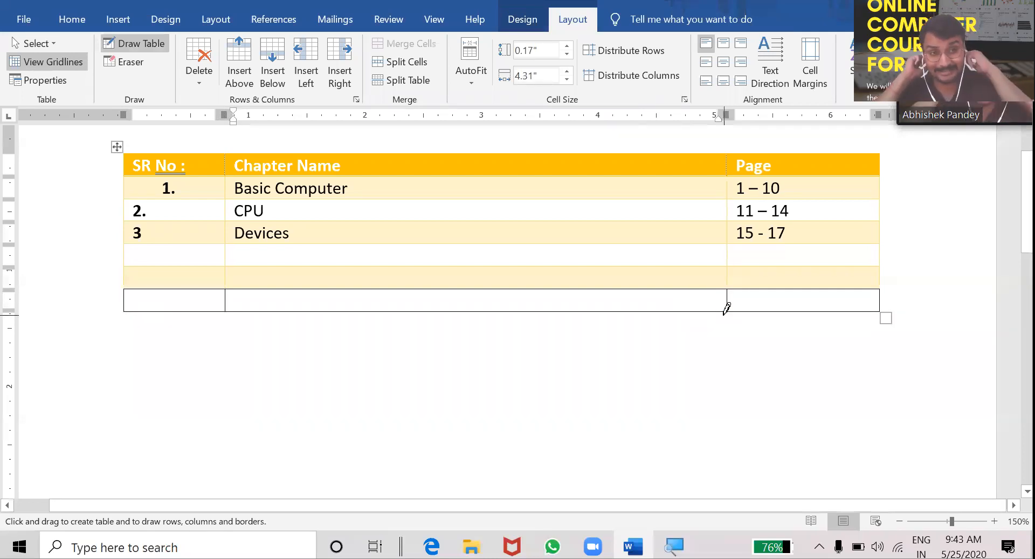
# Erase the cell borders of the empty rows below the "Devices" row.
pyautogui.click(139, 59)
pyautogui.moveTo(137, 332)
pyautogui.mouseDown()
pyautogui.moveTo(254, 262)
pyautogui.moveTo(592, 276)
pyautogui.moveTo(717, 271)
pyautogui.moveTo(762, 257)
pyautogui.moveTo(915, 259)
pyautogui.mouseUp()
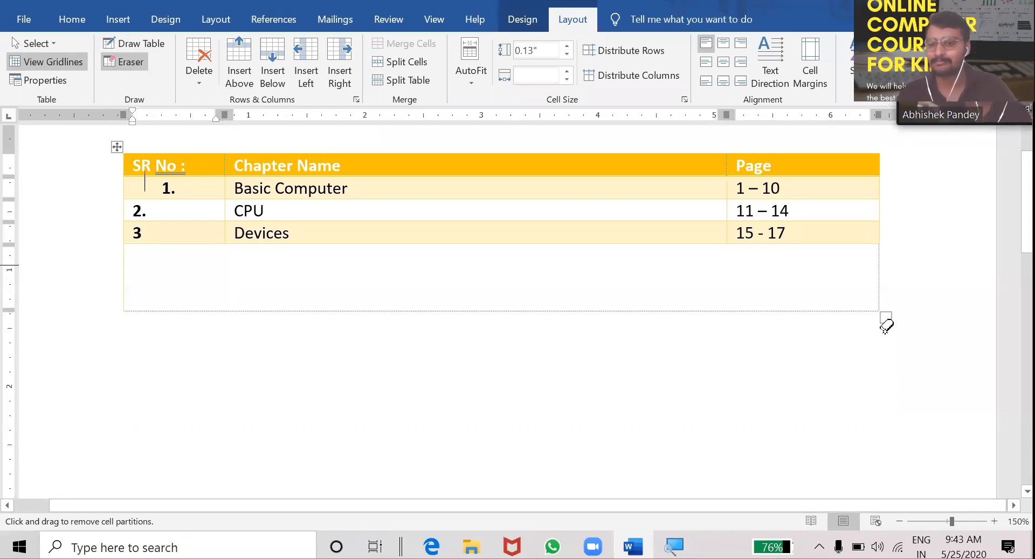
pyautogui.press('Escape')
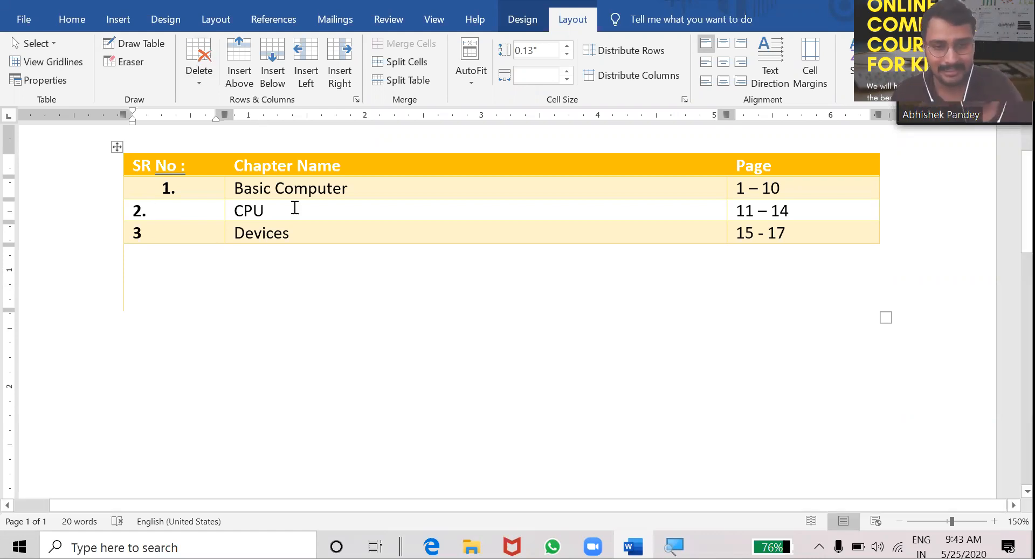
# Insert an empty row below the "CPU" row and an empty column before the "Chapter Name" column.
pyautogui.click(270, 87)
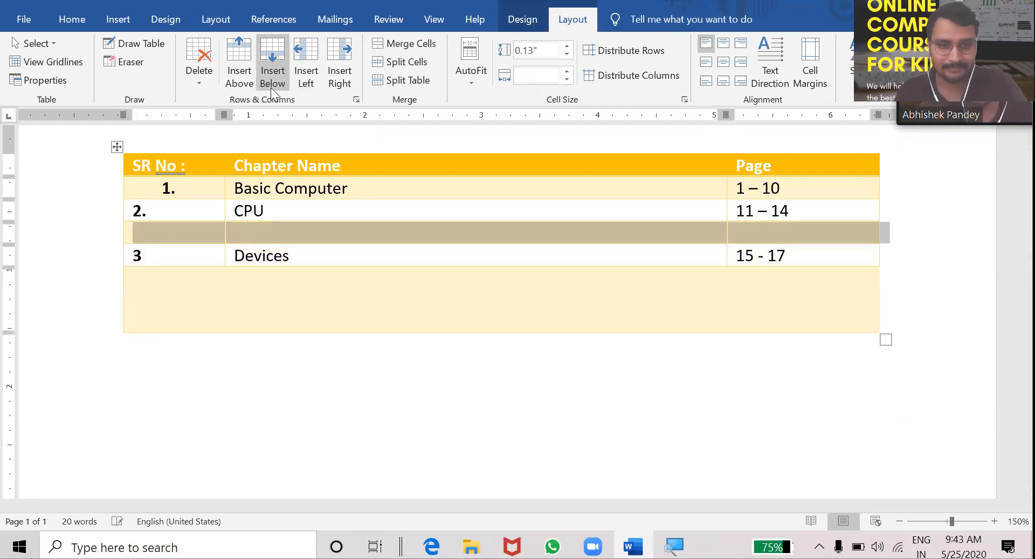
pyautogui.click(296, 236)
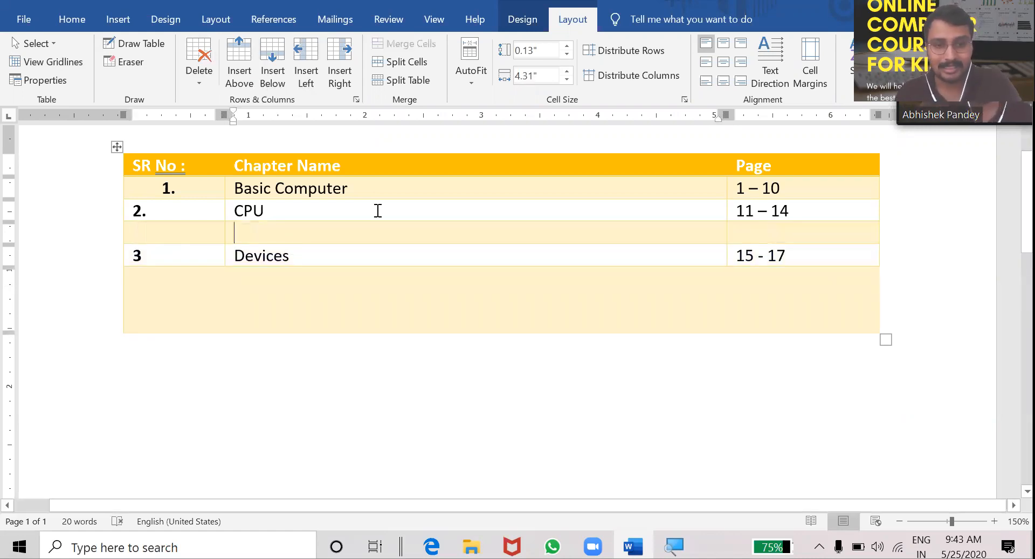
pyautogui.click(663, 192)
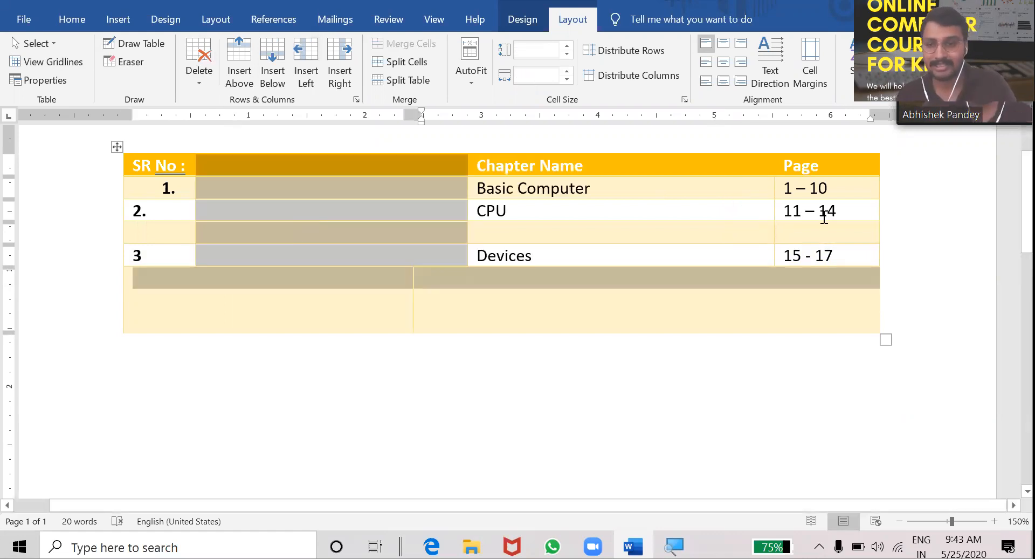
# Insert a column after the "Page" column and enter "Sign" as its header.
pyautogui.click(825, 215)
pyautogui.click(339, 73)
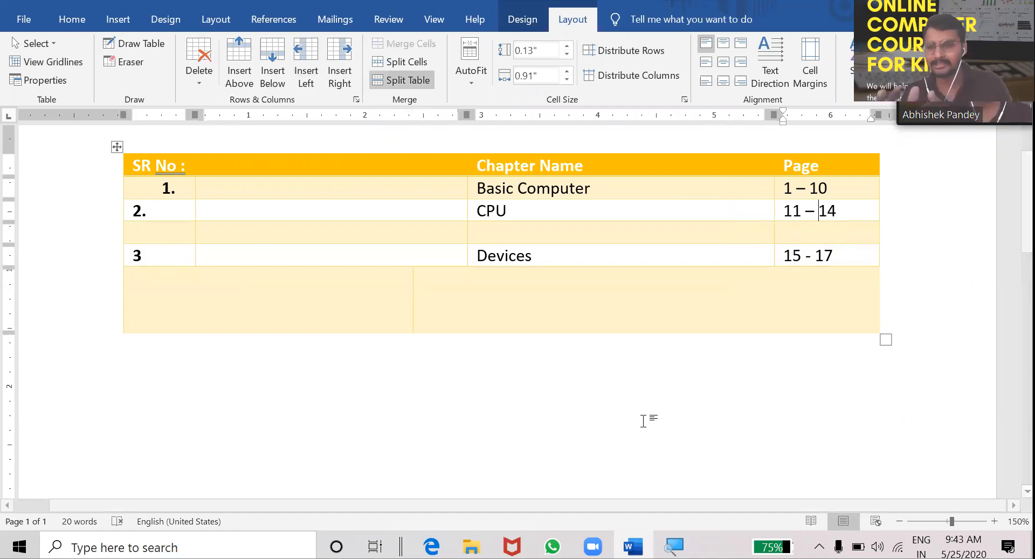
pyautogui.click(812, 171)
pyautogui.hotkey('alt', 'shift')
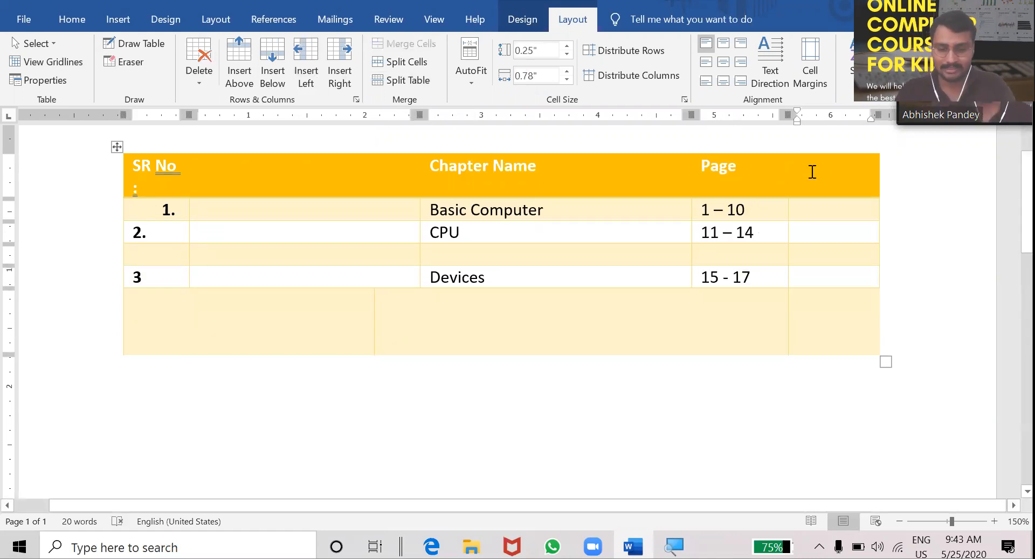
pyautogui.write('S')
pyautogui.write('em')
pyautogui.press('BackSpace')
pyautogui.press('BackSpace')
pyautogui.write('i')
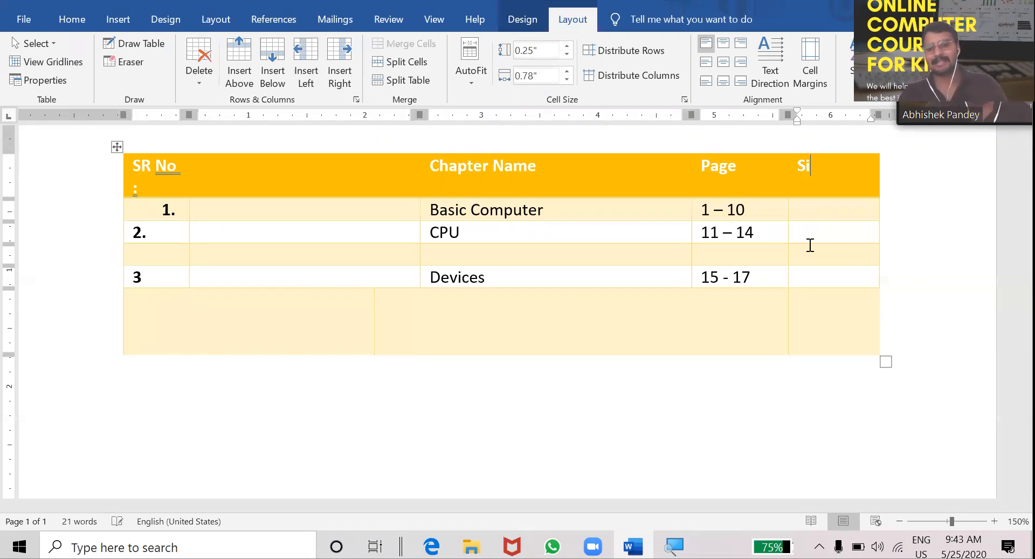
pyautogui.write('gn')
pyautogui.click(811, 245)
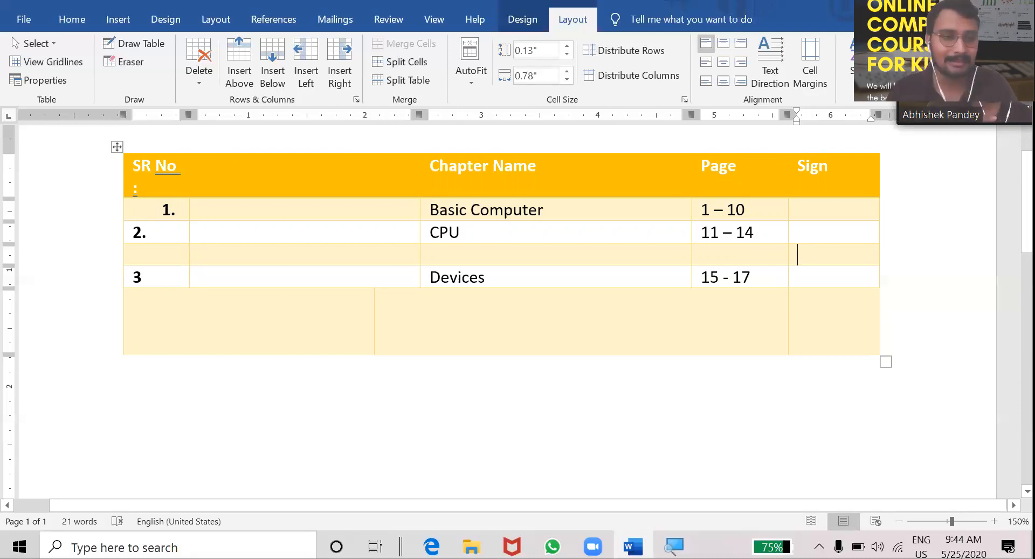
# Try to generate sample text below the table with "= rand()", and delete the entry.
pyautogui.click(106, 19)
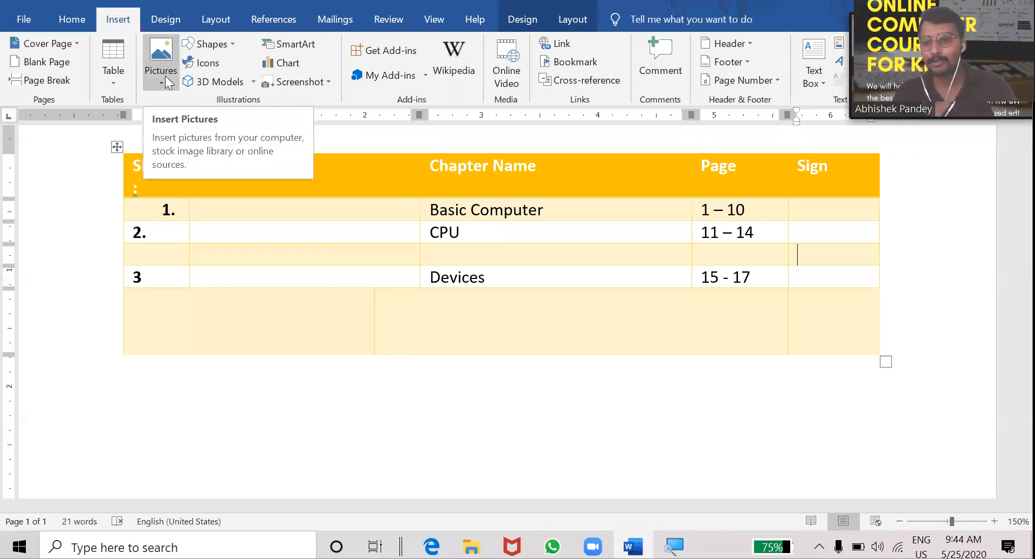
pyautogui.scroll(-2, 520, 373)
pyautogui.click(521, 373)
pyautogui.write('= rand()')
pyautogui.press('Return')
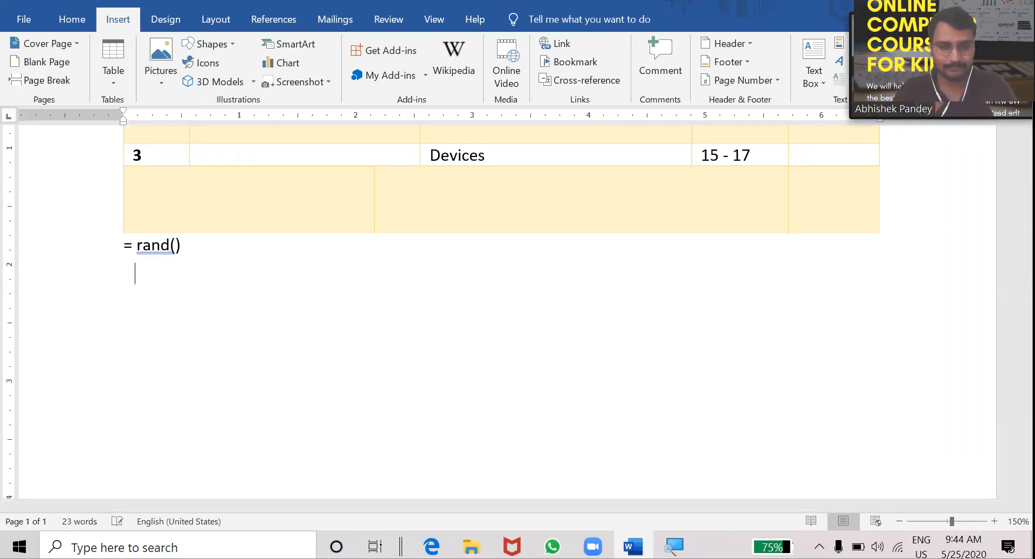
pyautogui.press('BackSpace')
pyautogui.press('BackSpace')
pyautogui.write(')')
pyautogui.press('Return')
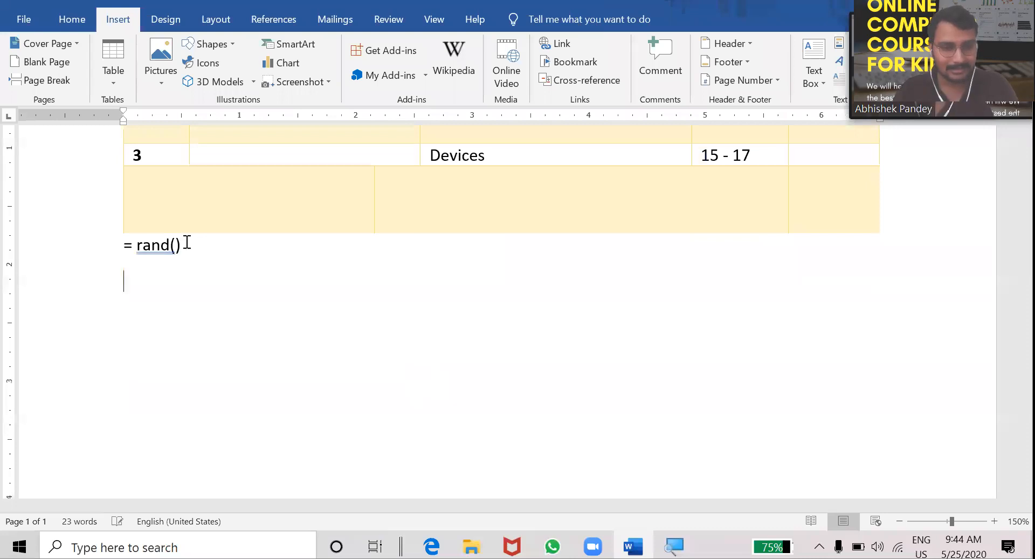
pyautogui.click(73, 254)
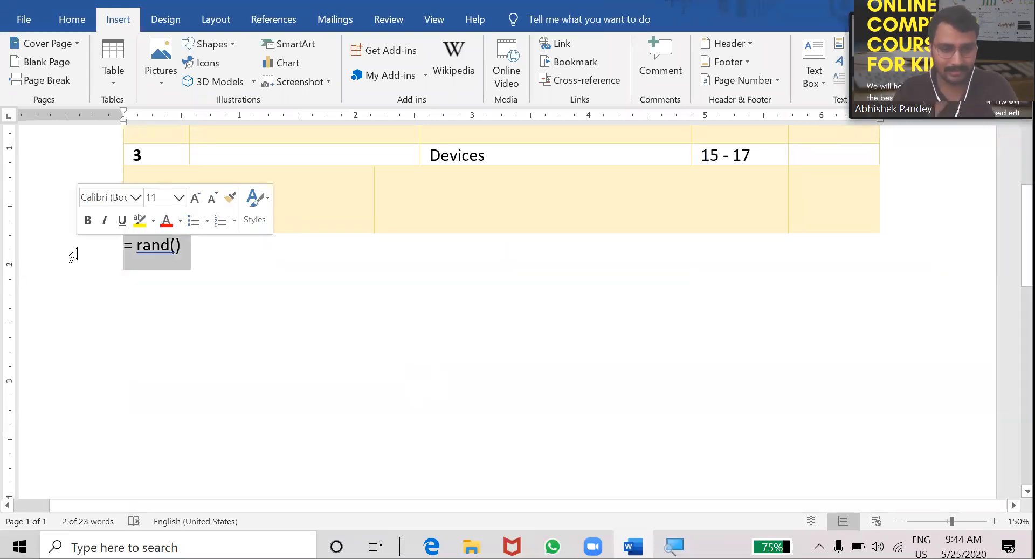
pyautogui.press('BackSpace')
# Add a series of blank lines below the table to move the insertion point further down the page.
pyautogui.scroll(-10, 258, 369)
pyautogui.press('Return')
pyautogui.press('Return')
pyautogui.press('Return')
pyautogui.press('Return')
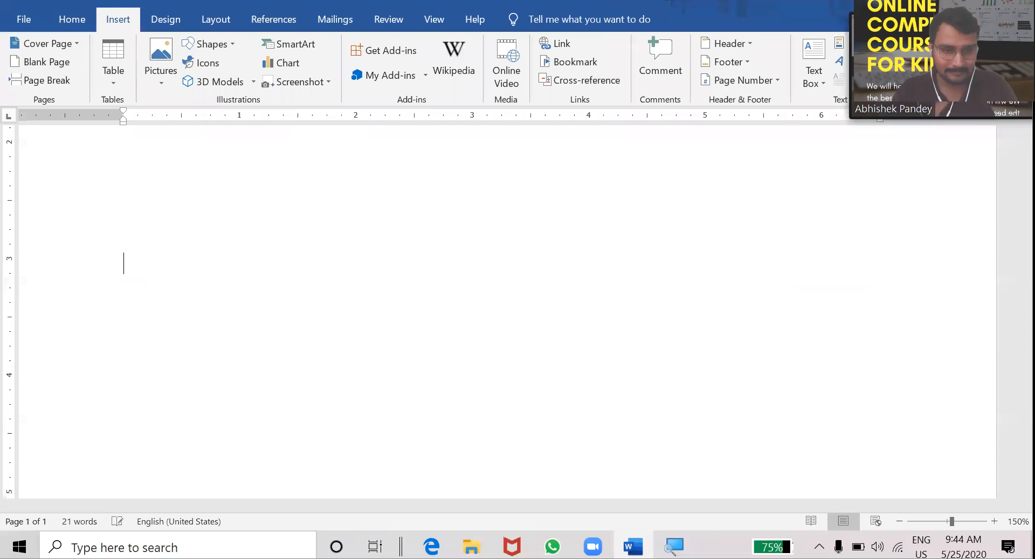
pyautogui.press('Return')
pyautogui.press('Return')
pyautogui.press('Return')
pyautogui.press('Return')
pyautogui.press('Return')
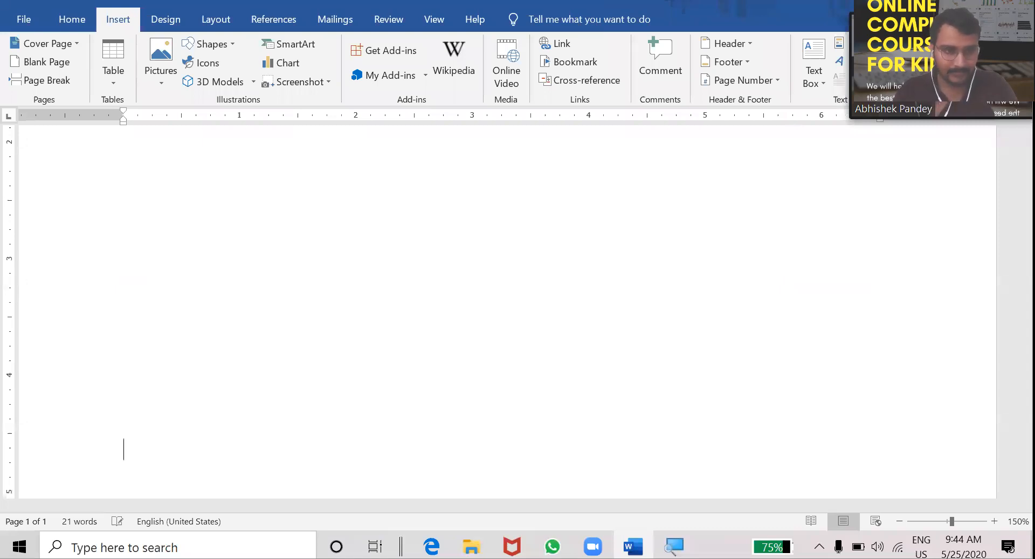
# Add a few more blank lines below the table and generate sample paragraphs there with "=rand()".
pyautogui.press('Return')
pyautogui.press('Return')
pyautogui.press('Return')
pyautogui.scroll(-5, 243, 357)
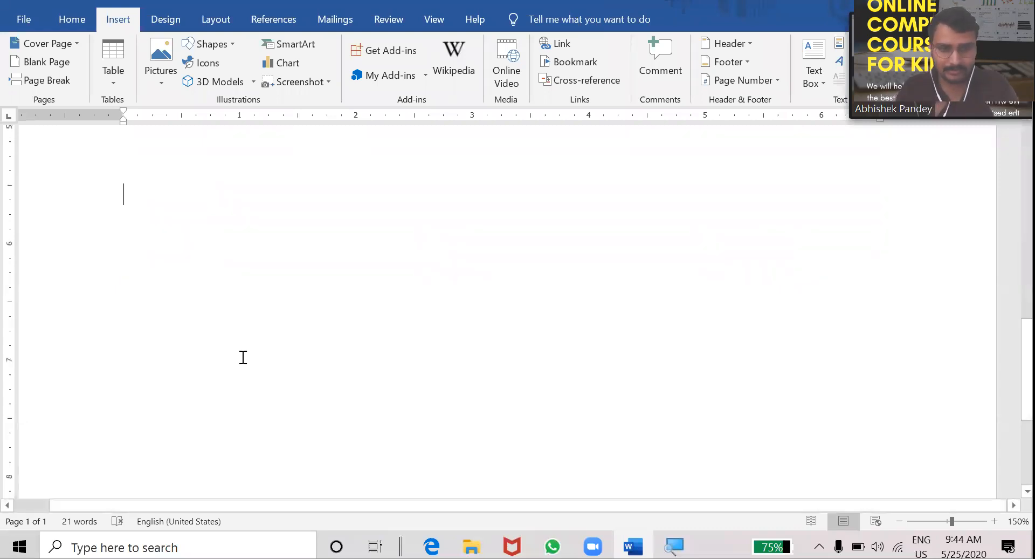
pyautogui.scroll(4, 243, 357)
pyautogui.keyDown('ctrl'); pyautogui.scroll(-7, 382, 387); pyautogui.keyUp('ctrl')
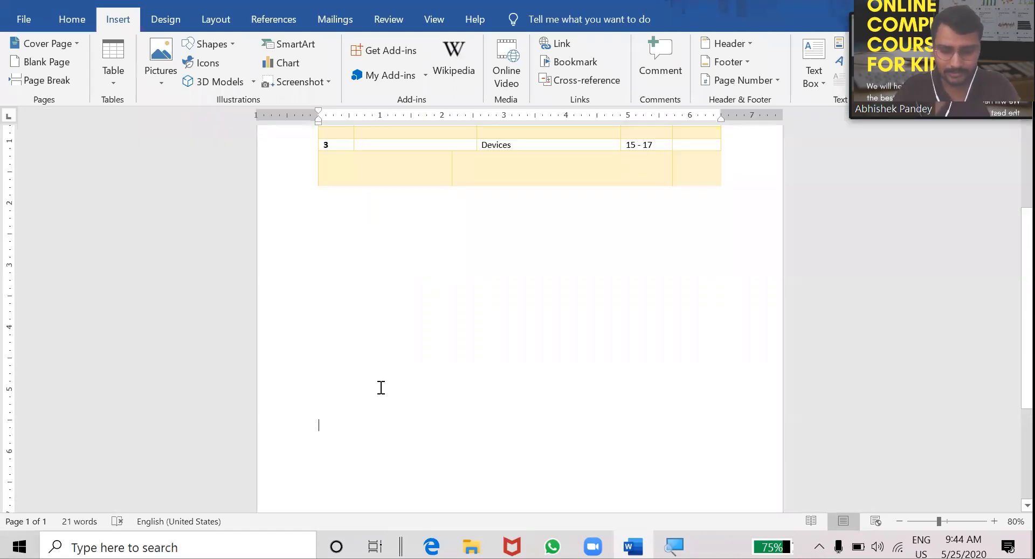
pyautogui.write('= rand()')
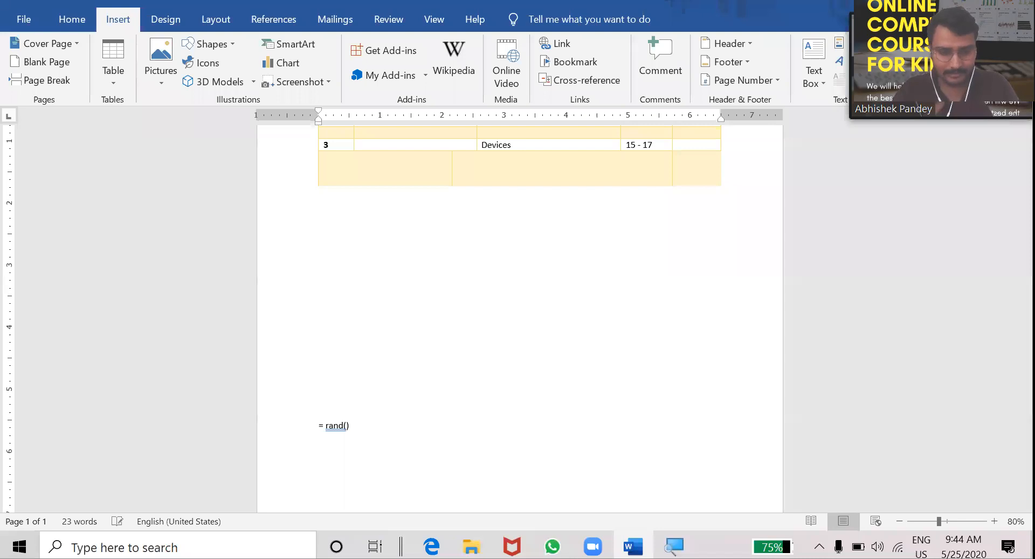
pyautogui.press('Return')
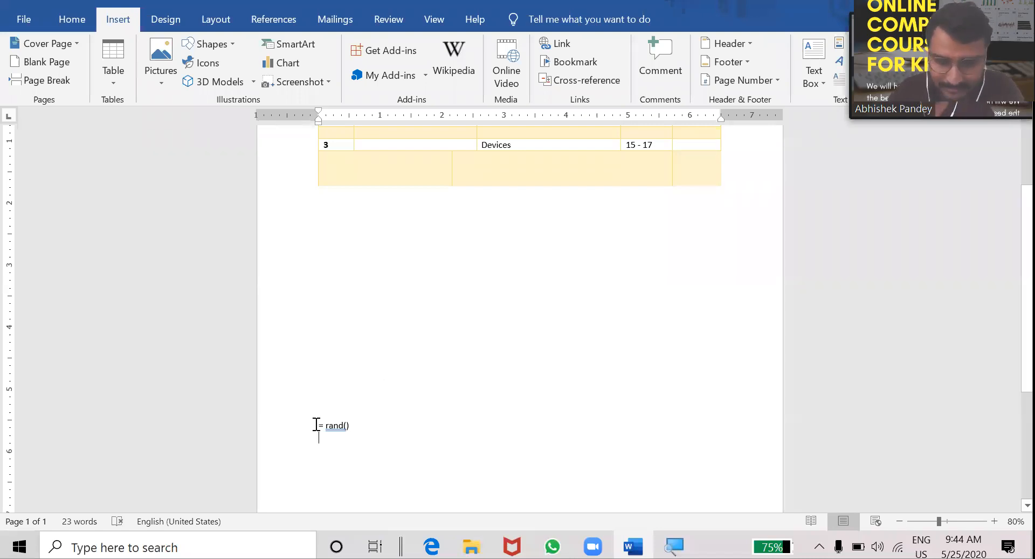
pyautogui.press('Delete')
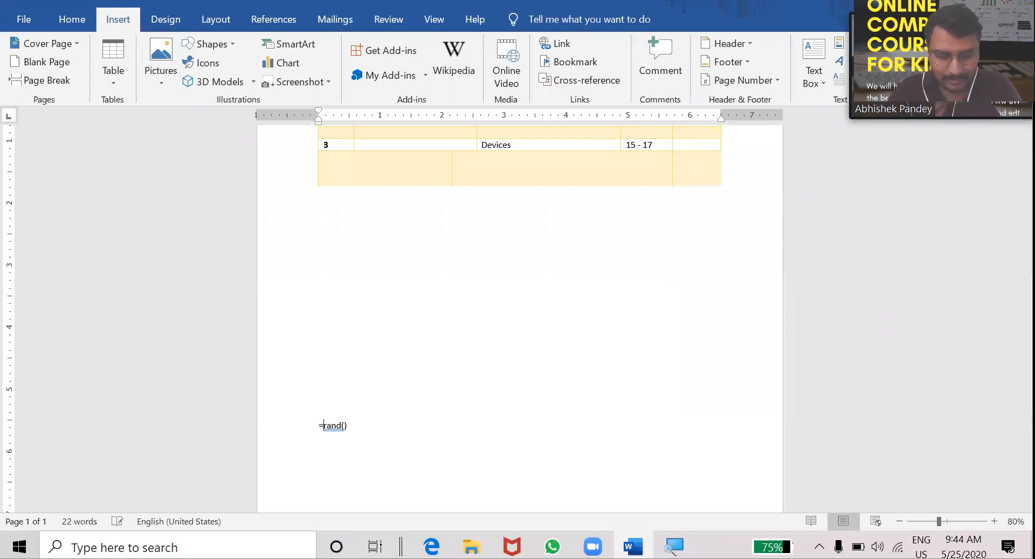
pyautogui.press('Return')
pyautogui.press('BackSpace')
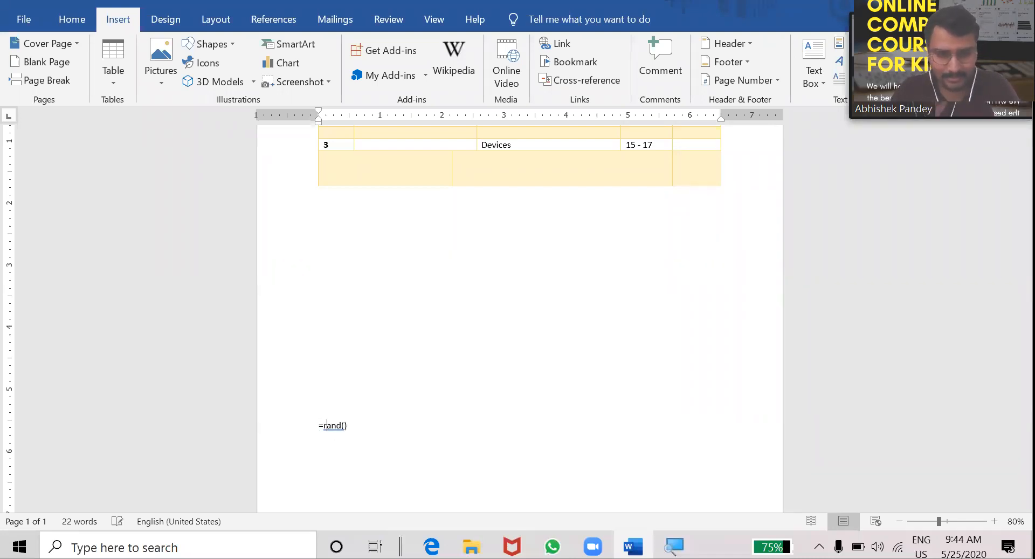
pyautogui.press('Return')
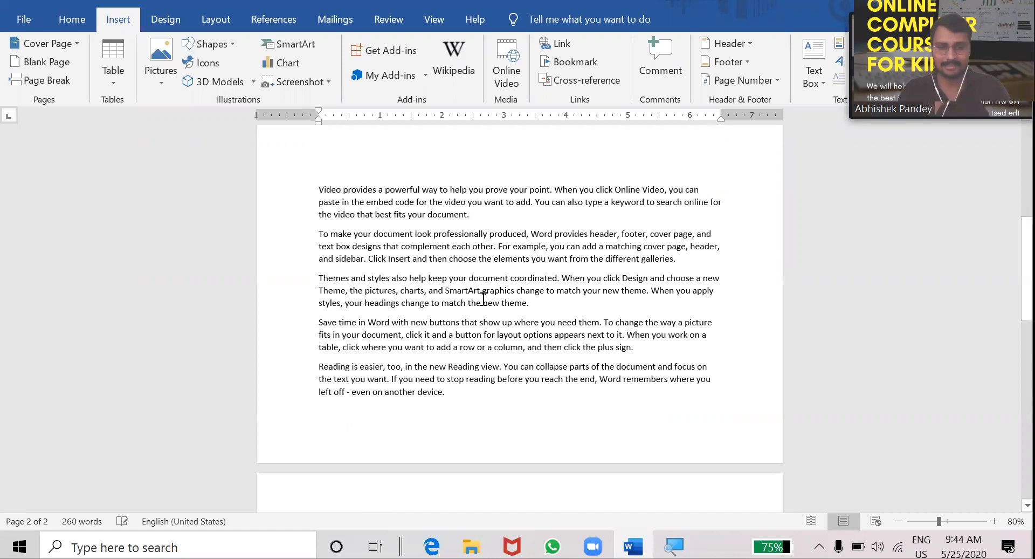
# Insert four line breaks after the first sample paragraph, ending "best fits your document.", to open a gap.
pyautogui.keyDown('ctrl'); pyautogui.scroll(4, 483, 299); pyautogui.keyUp('ctrl')
pyautogui.keyDown('ctrl'); pyautogui.scroll(2, 484, 299); pyautogui.keyUp('ctrl')
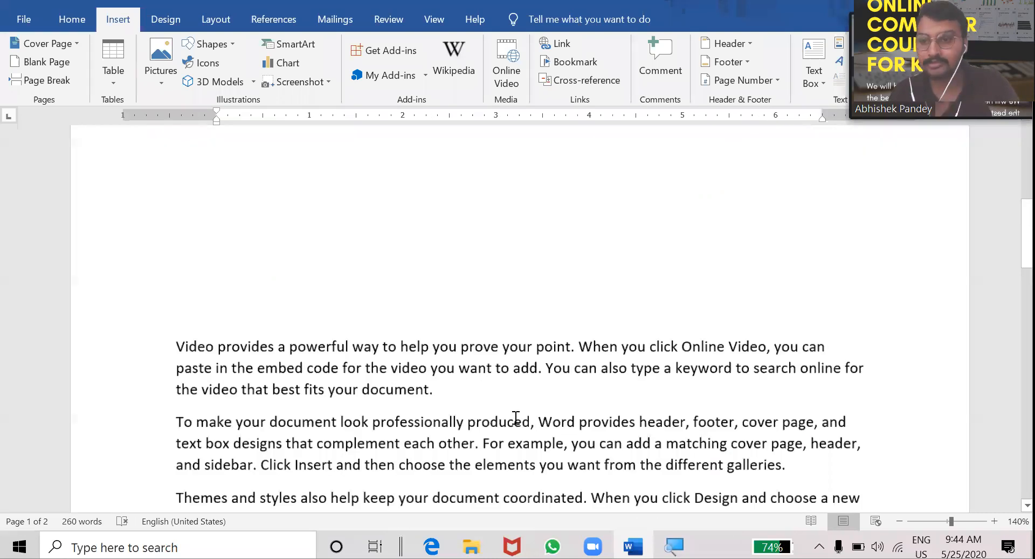
pyautogui.scroll(-4, 516, 418)
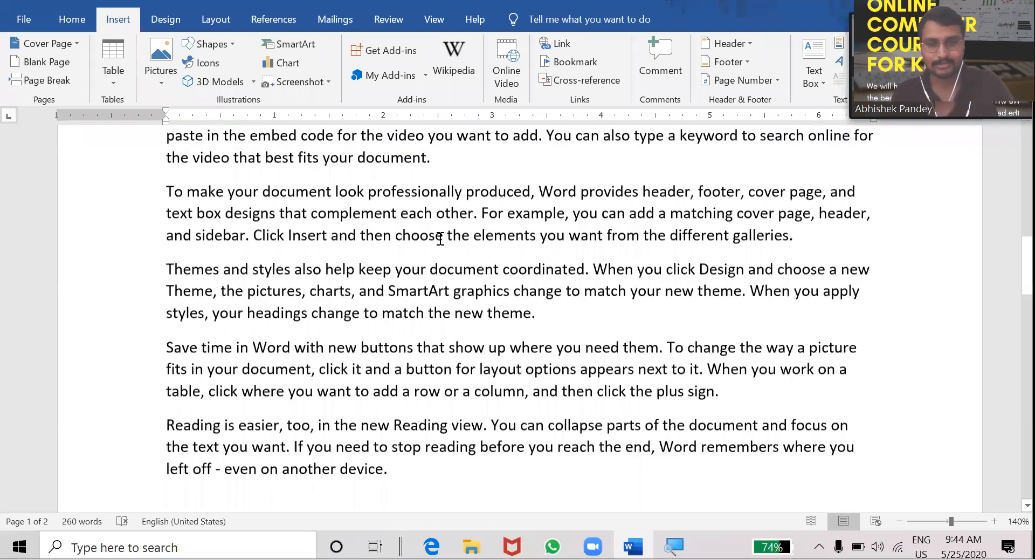
pyautogui.scroll(1, 441, 238)
pyautogui.click(441, 239)
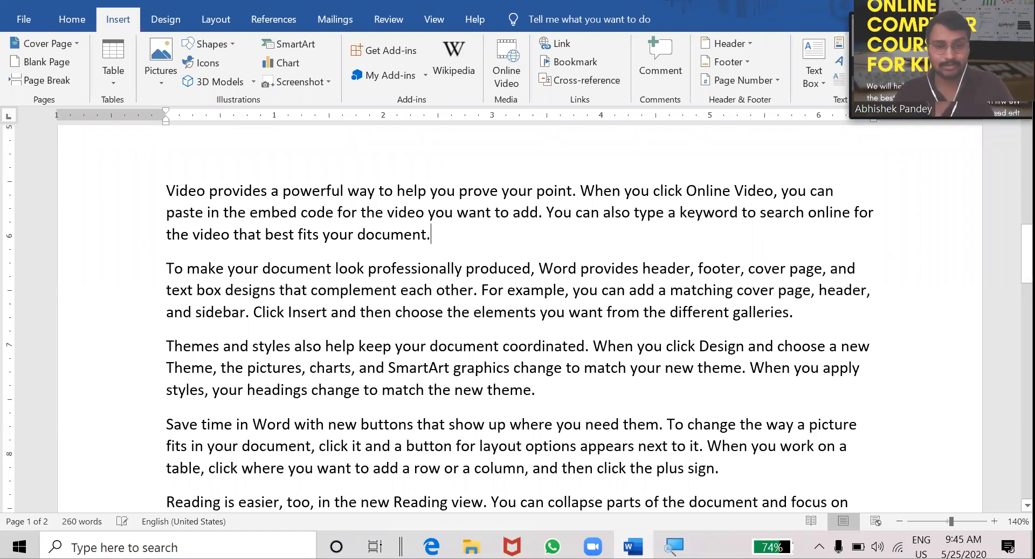
pyautogui.press('Return')
pyautogui.press('Return')
pyautogui.press('Return')
pyautogui.press('Return')
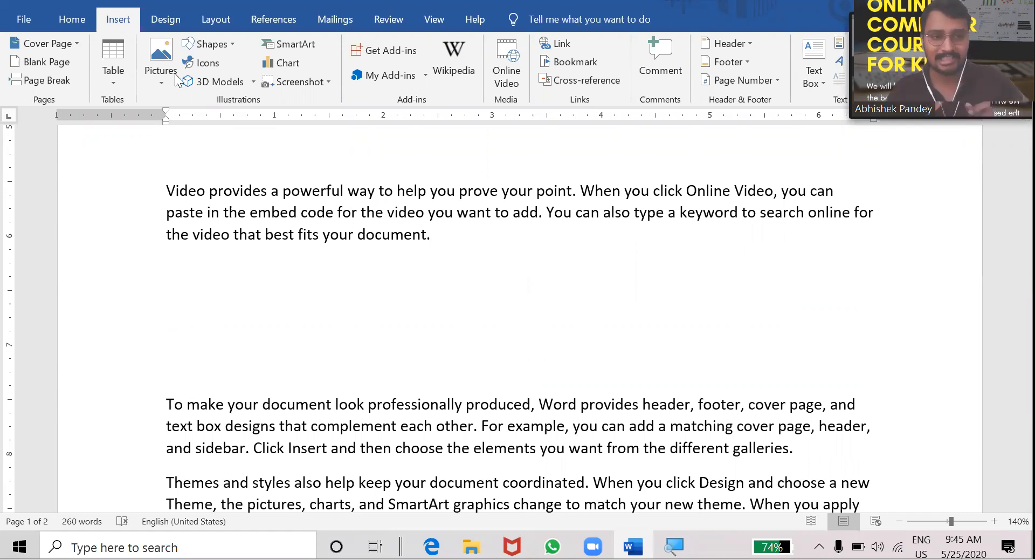
# Insert the "bbd" picture from the Pictures folder into the gap above the "To make your document" paragraph.
pyautogui.click(181, 124)
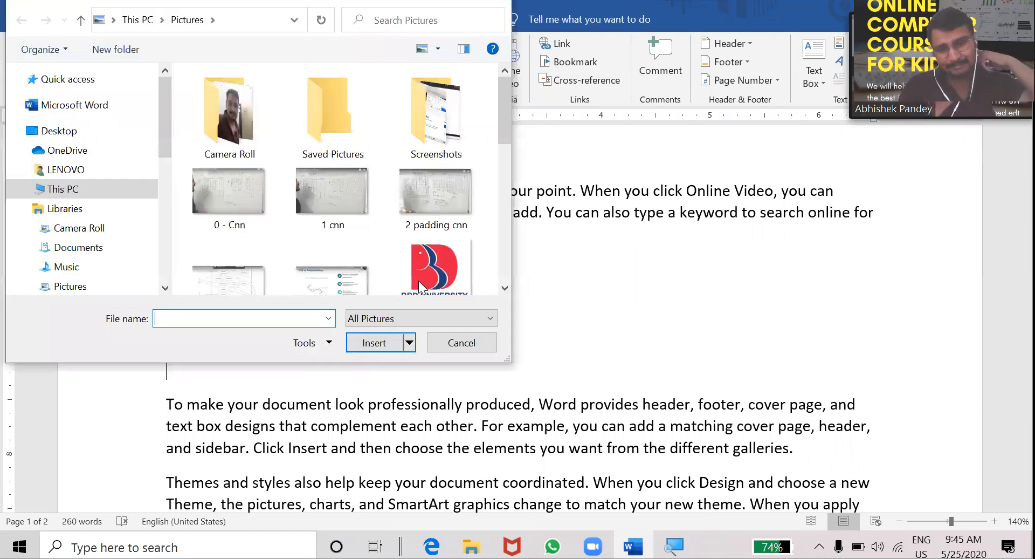
pyautogui.write('bbd')
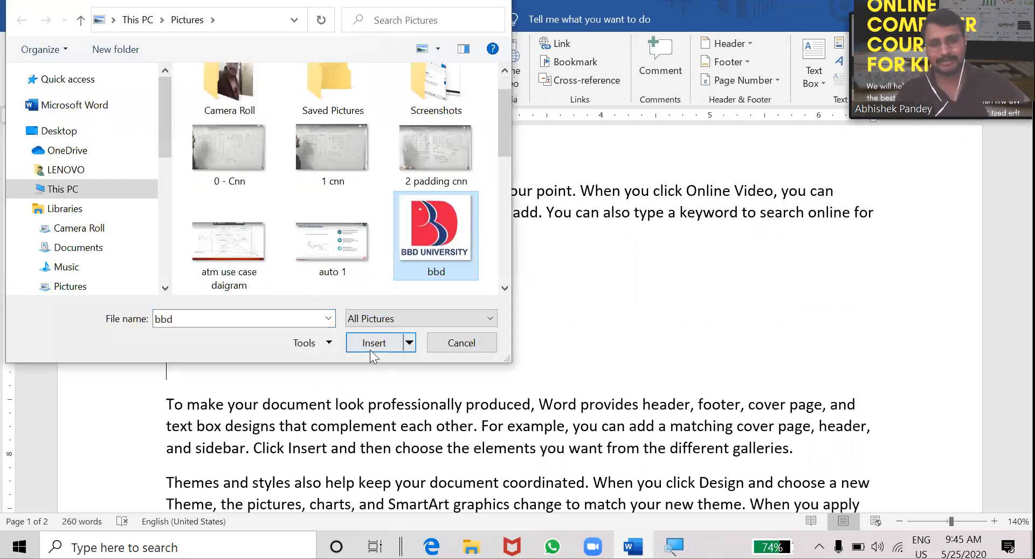
pyautogui.click(370, 350)
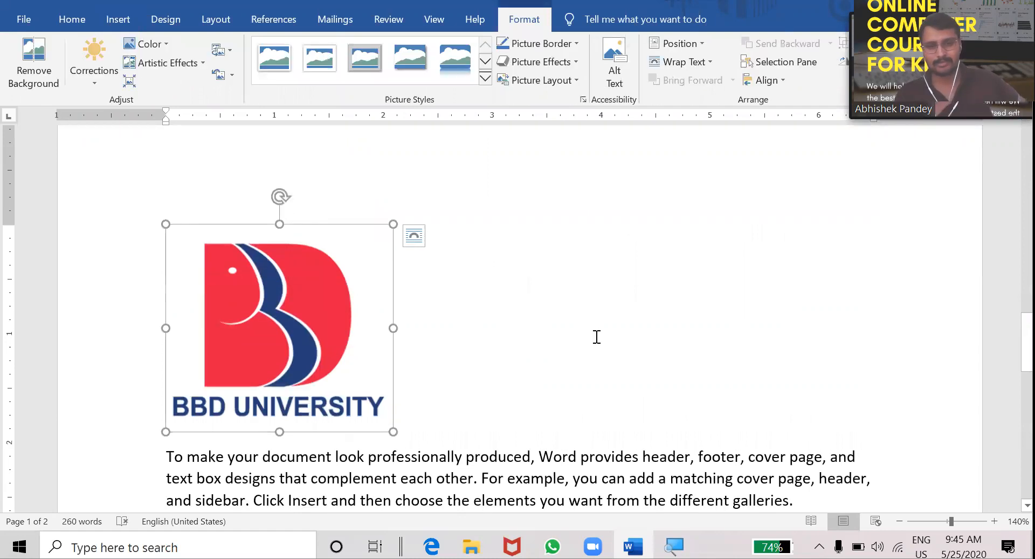
pyautogui.hotkey('ctrl', 'z')
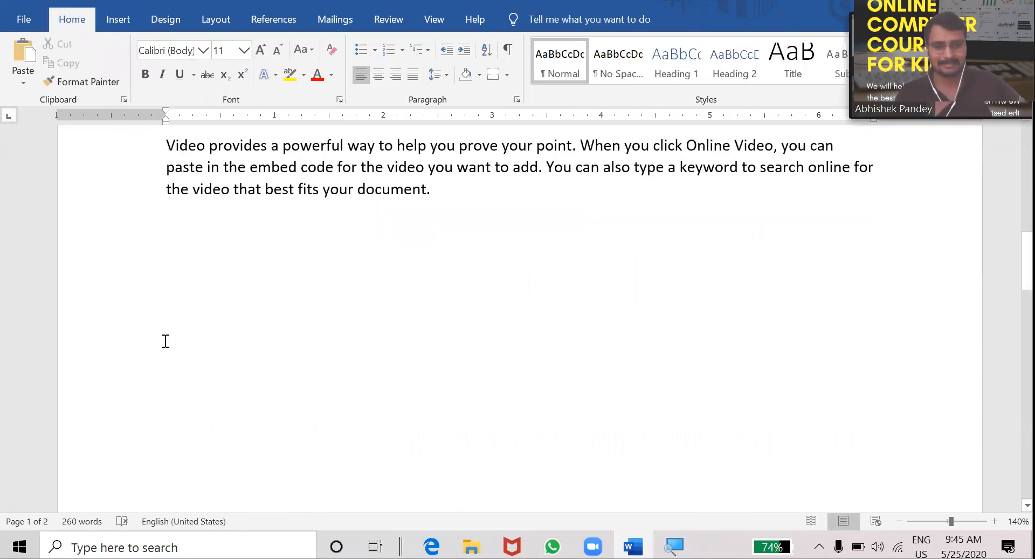
# Insert a run of blank lines, with a "\" among them, before the "Video provides" paragraph to push it down the document.
pyautogui.scroll(3, 166, 340)
pyautogui.click(165, 340)
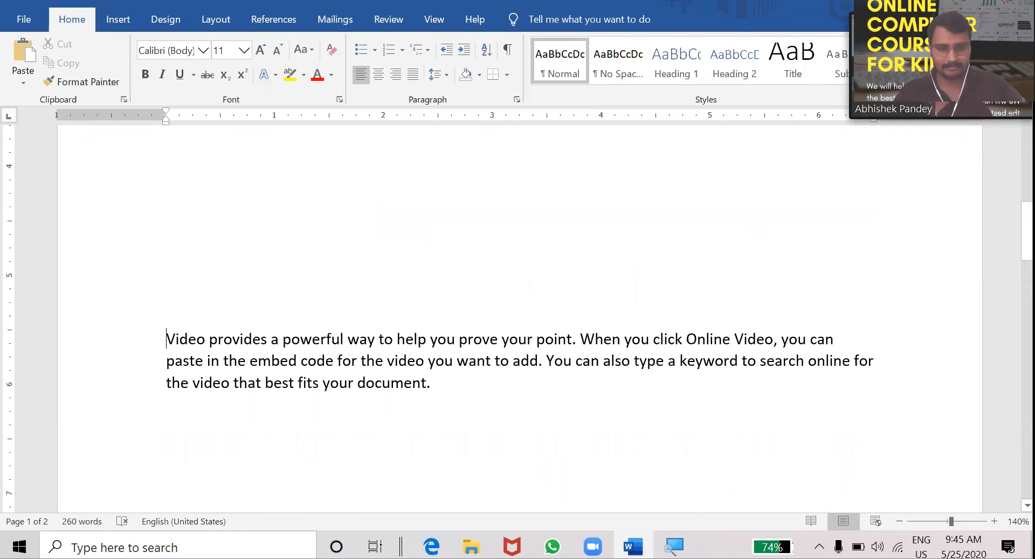
pyautogui.press('Return')
pyautogui.press('Return')
pyautogui.press('Return')
pyautogui.press('Return')
pyautogui.press('Return')
pyautogui.press('Return')
pyautogui.write('\\')
pyautogui.press('Return')
pyautogui.press('Return')
pyautogui.press('Return')
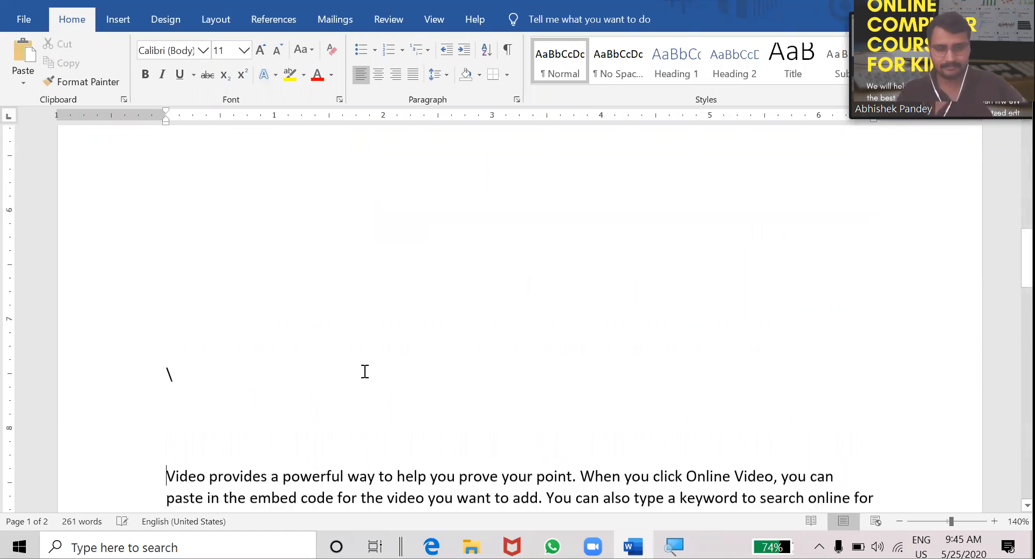
pyautogui.press('Return')
pyautogui.hotkey('ctrl', 'v')
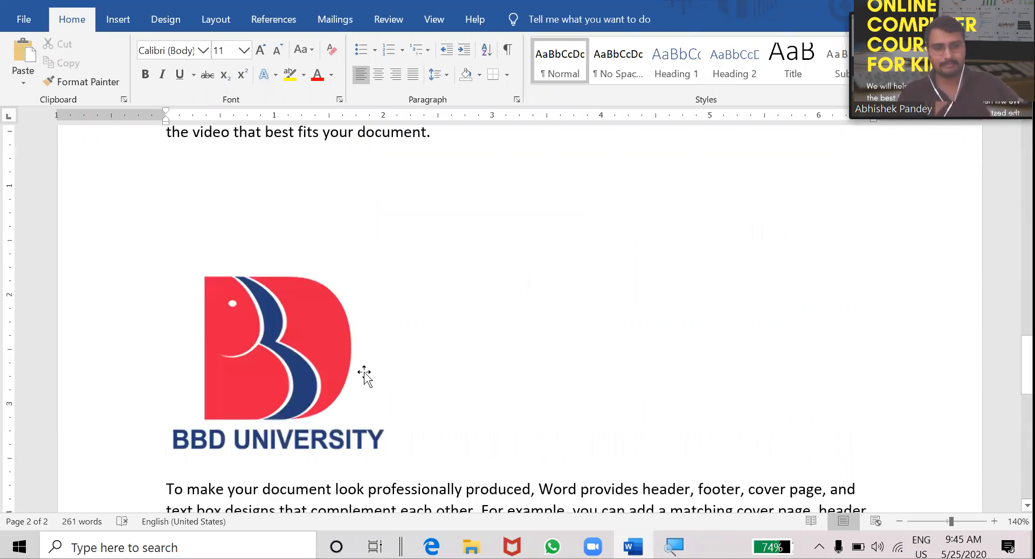
# Shrink the BBD University logo to about 0.9 inch wide and insert the "img" picture beside it.
pyautogui.click(196, 310)
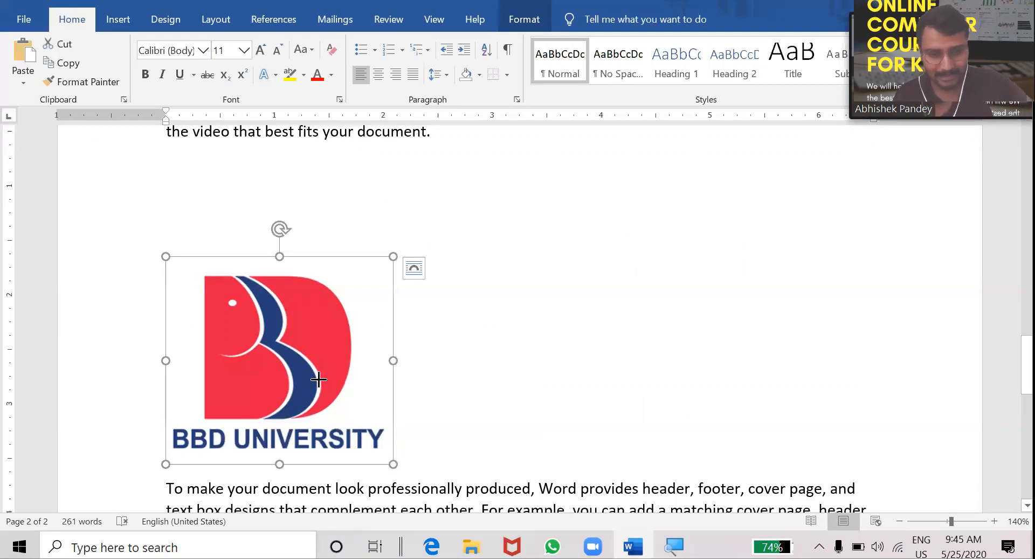
pyautogui.click(340, 330)
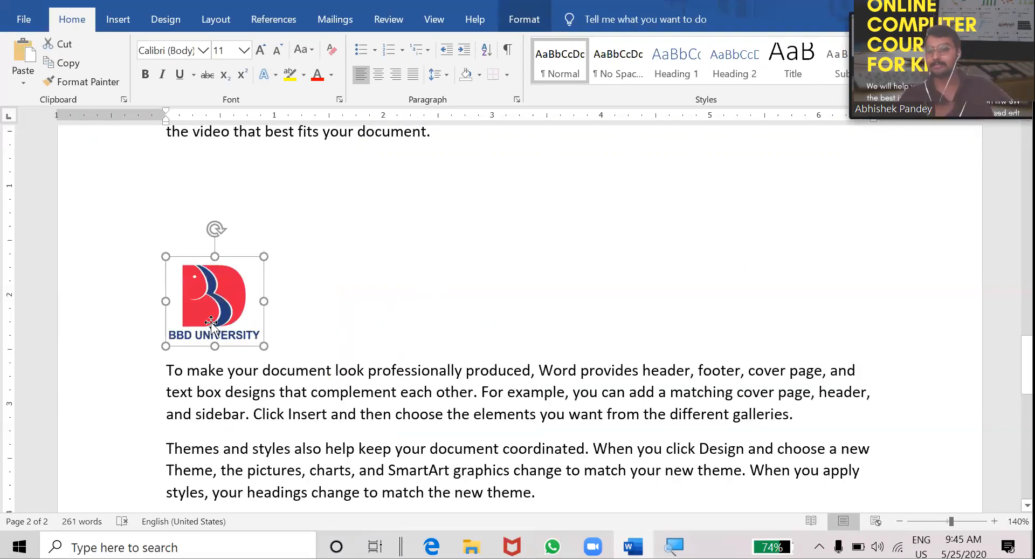
pyautogui.click(118, 19)
pyautogui.click(162, 87)
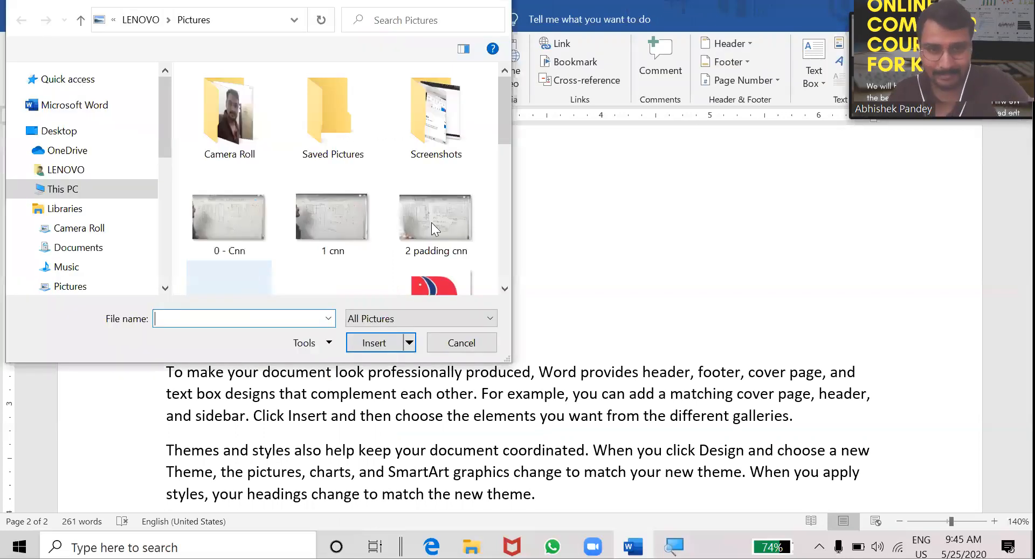
pyautogui.scroll(-5, 431, 222)
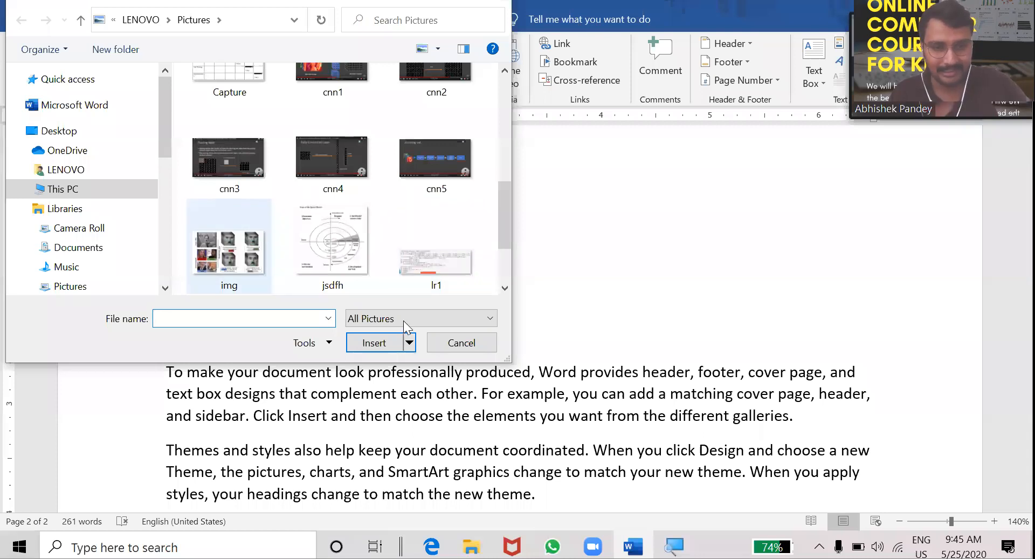
pyautogui.click(373, 346)
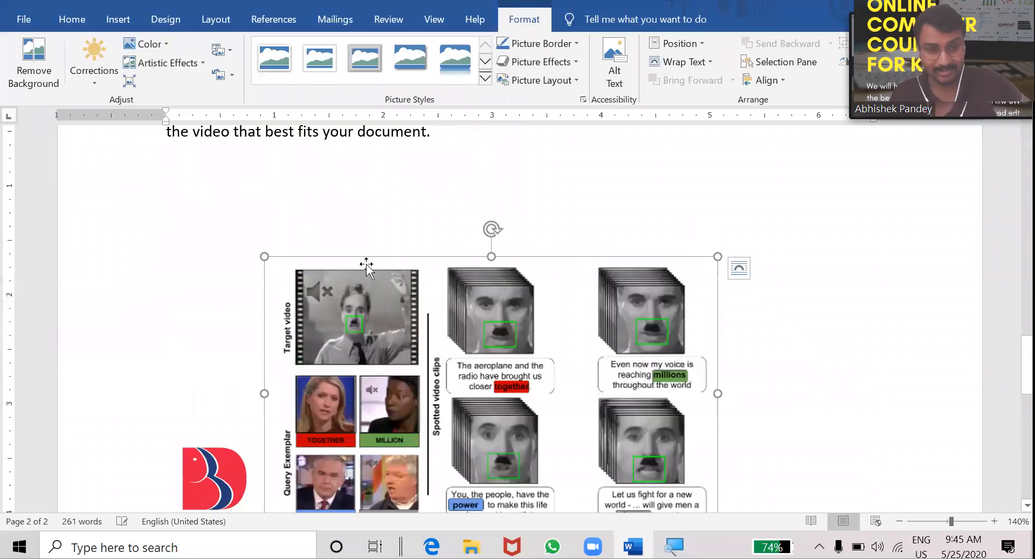
# Move the "img" picture to the blank line above the logo and shrink it to about 2.8 inches wide.
pyautogui.moveTo(366, 264); pyautogui.dragTo(166, 190)
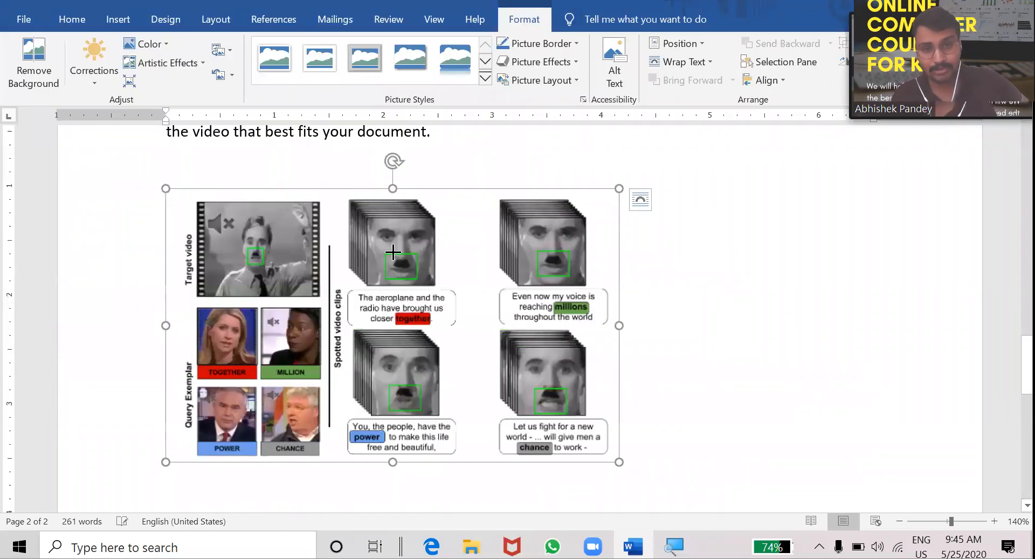
pyautogui.moveTo(619, 188); pyautogui.dragTo(470, 279)
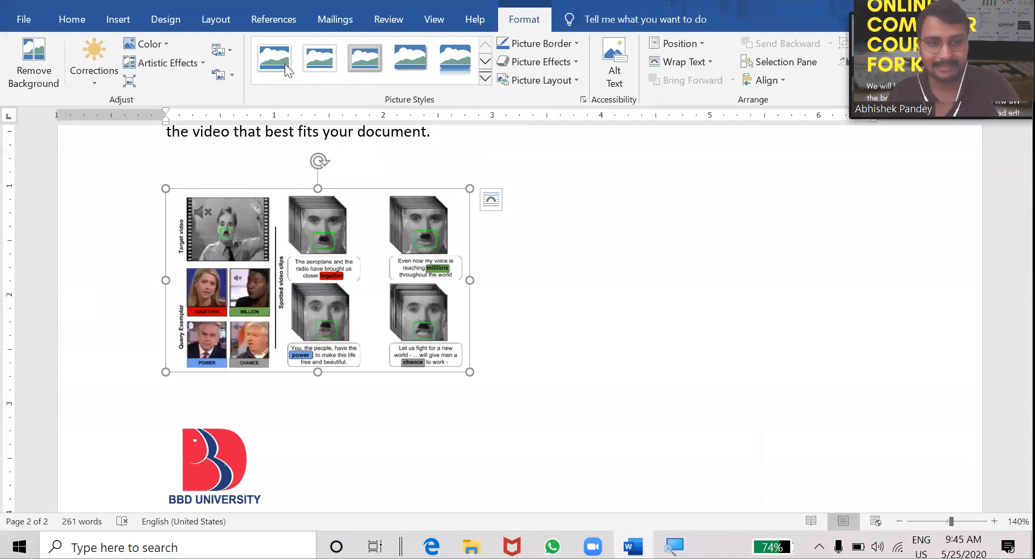
# Try several picture styles on the "img" picture, including Metal Frame and Metal Oval.
pyautogui.click(326, 60)
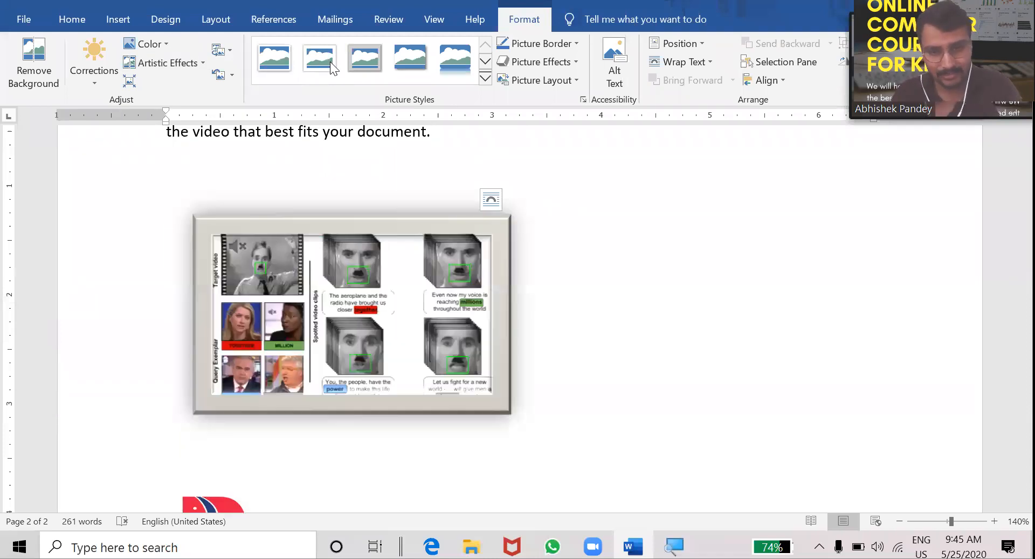
pyautogui.click(408, 67)
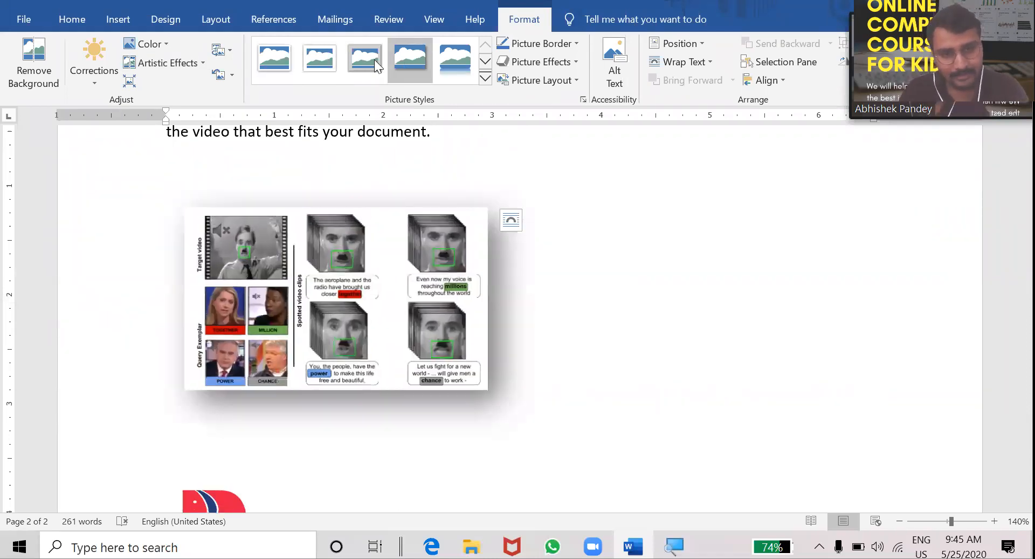
pyautogui.click(375, 59)
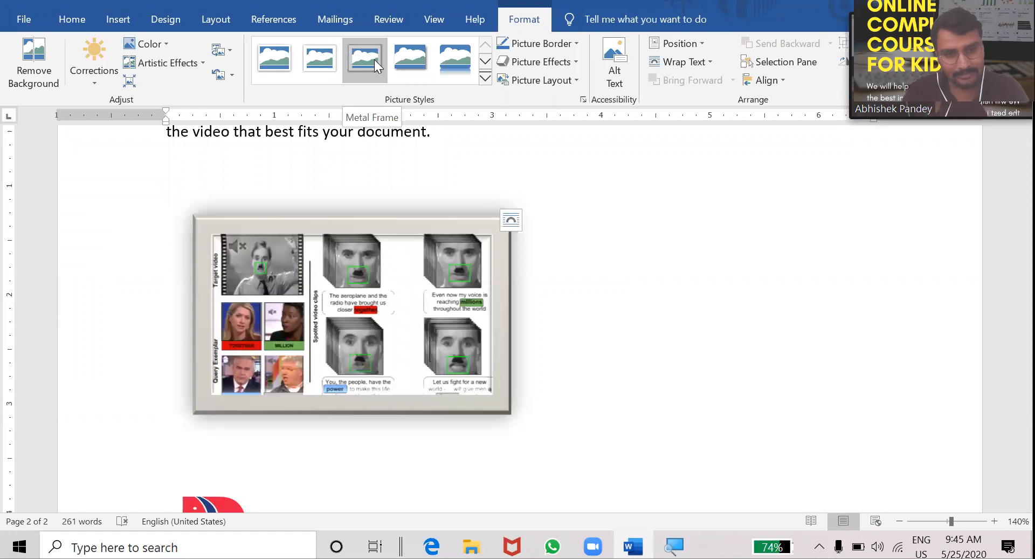
pyautogui.click(490, 82)
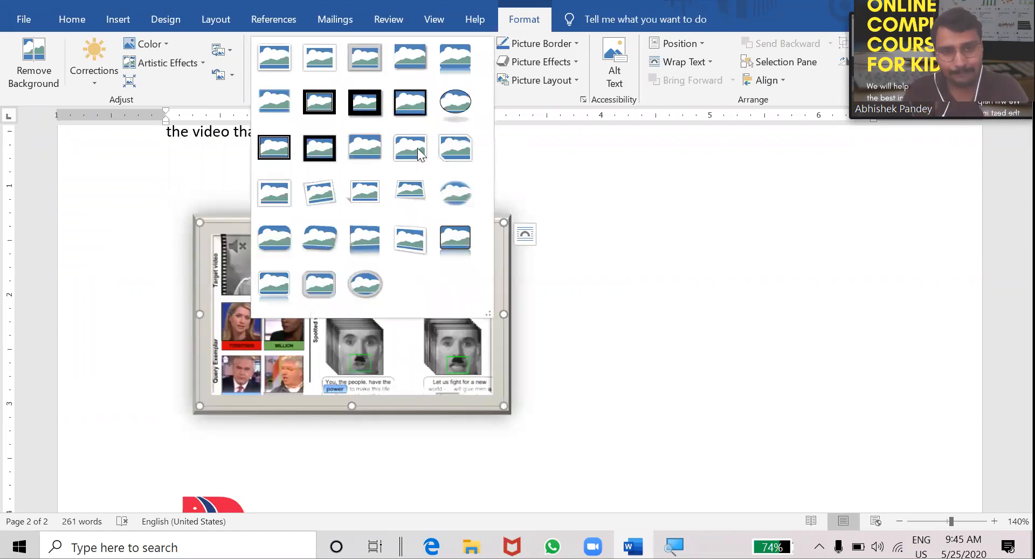
pyautogui.click(448, 173)
pyautogui.click(481, 81)
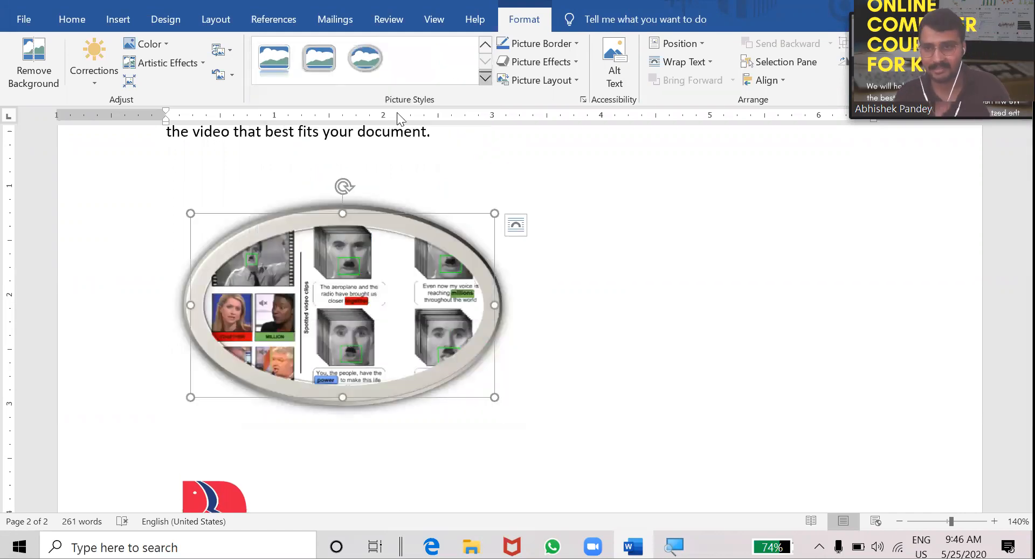
# Apply the Bevel Perspective picture style and a near-black border color to the "img" picture.
pyautogui.click(485, 78)
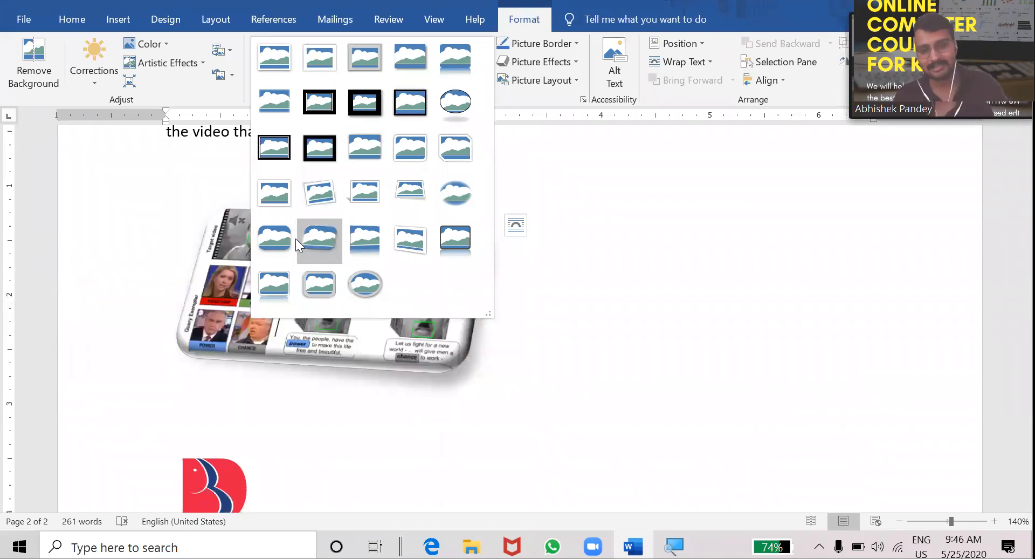
pyautogui.click(573, 263)
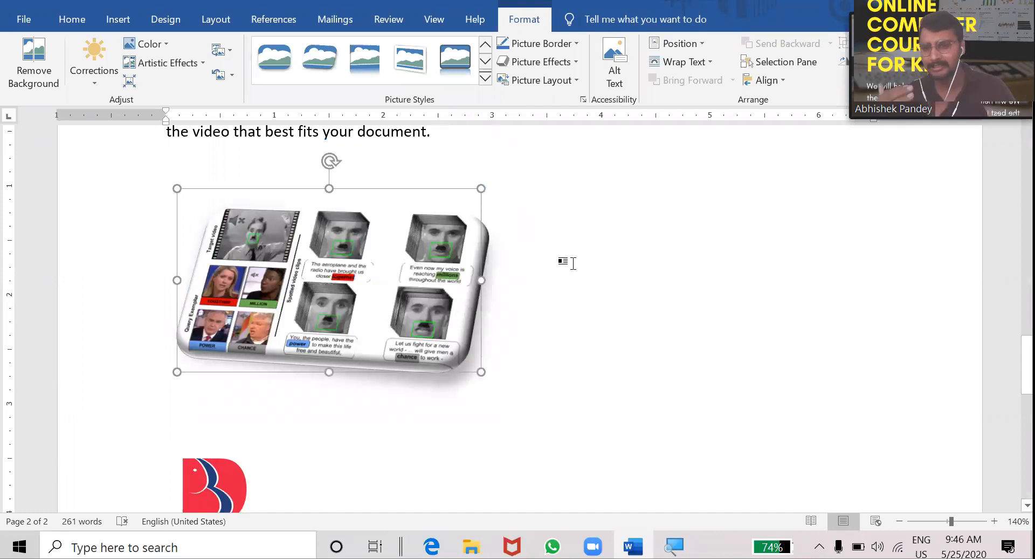
pyautogui.click(573, 262)
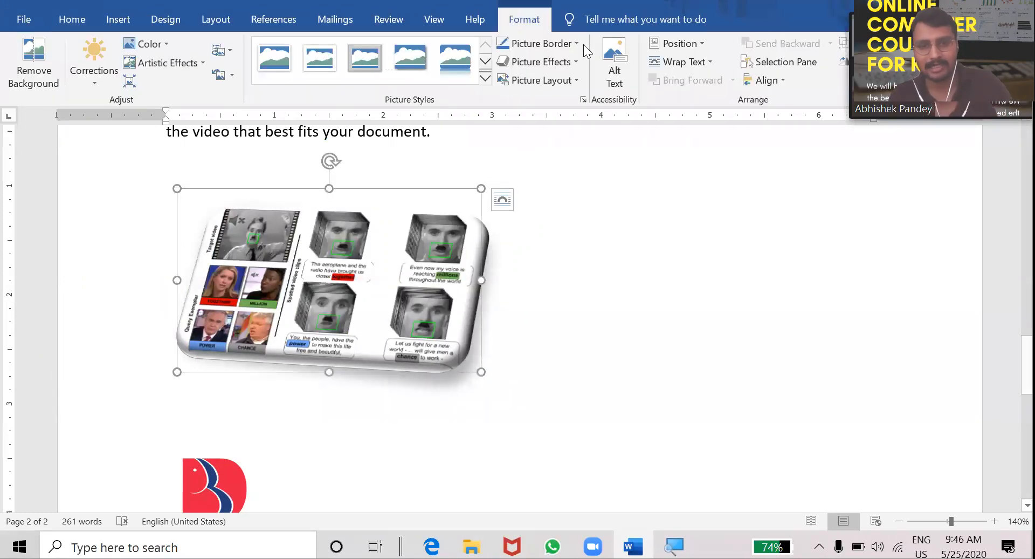
pyautogui.click(540, 43)
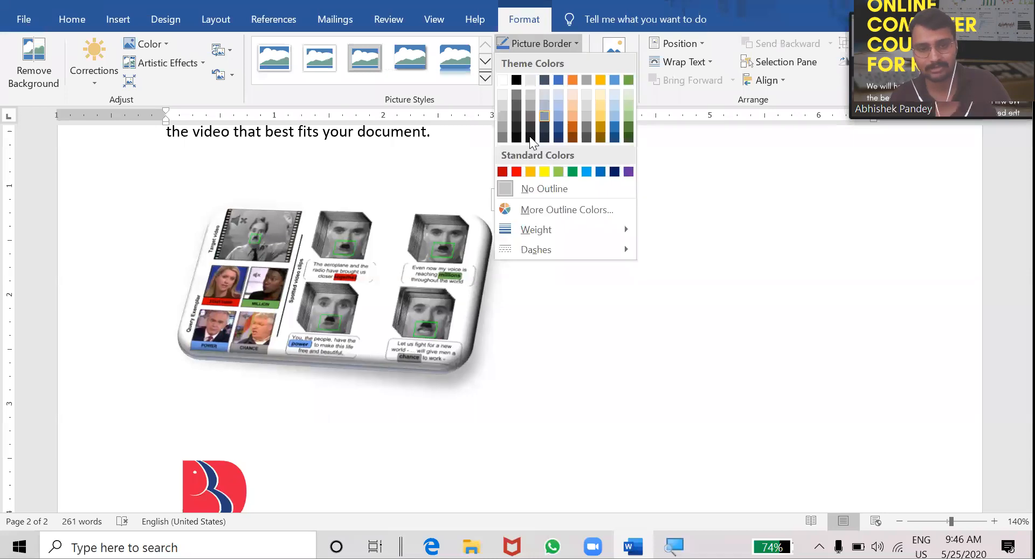
pyautogui.click(581, 268)
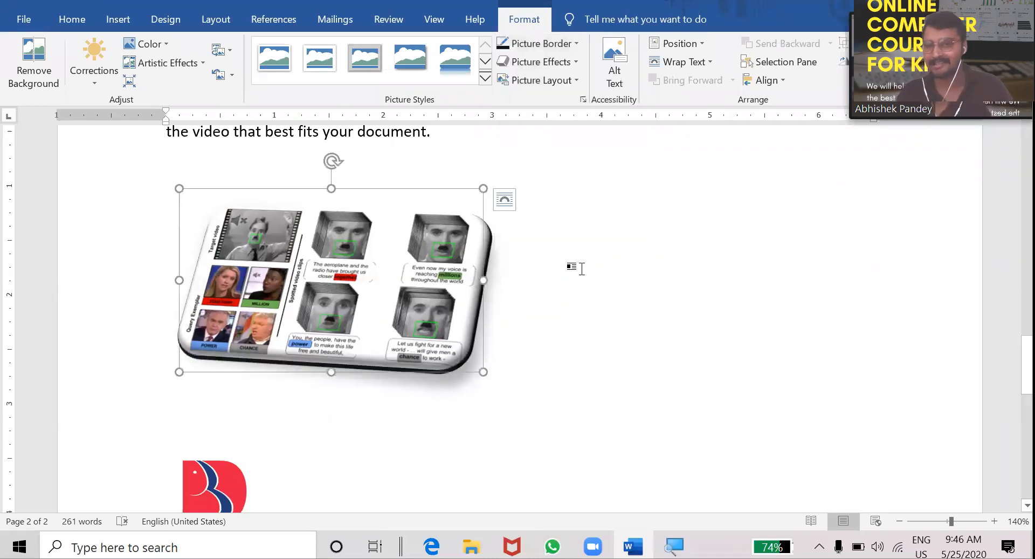
# Apply a blurring artistic effect and a light softening correction to the BBD University logo.
pyautogui.click(582, 268)
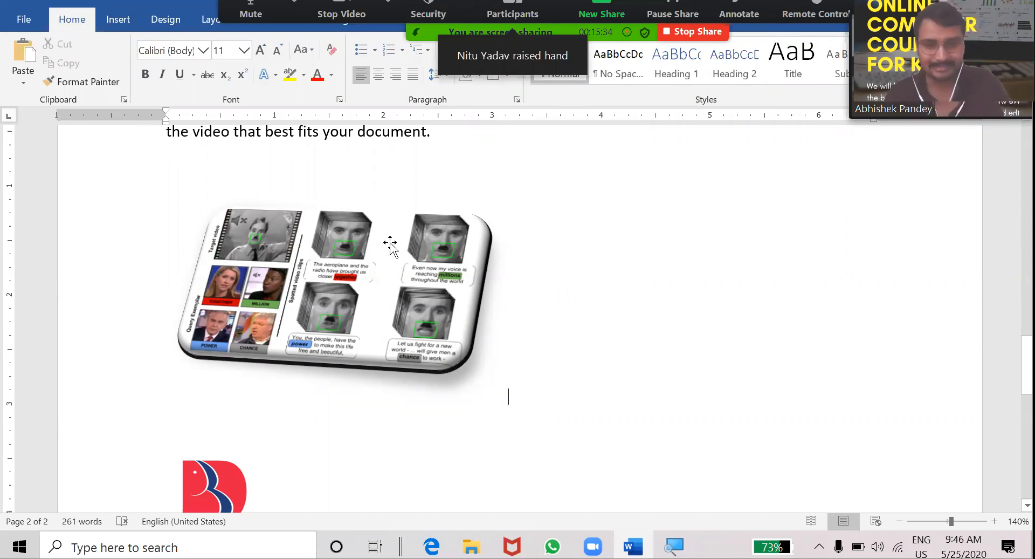
pyautogui.click(223, 245)
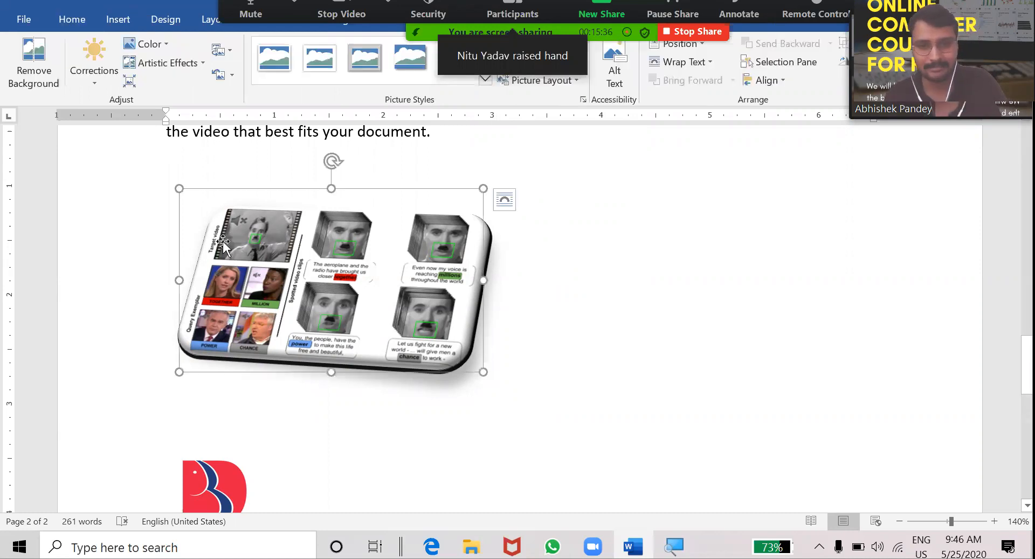
pyautogui.scroll(-5, 223, 245)
pyautogui.click(223, 245)
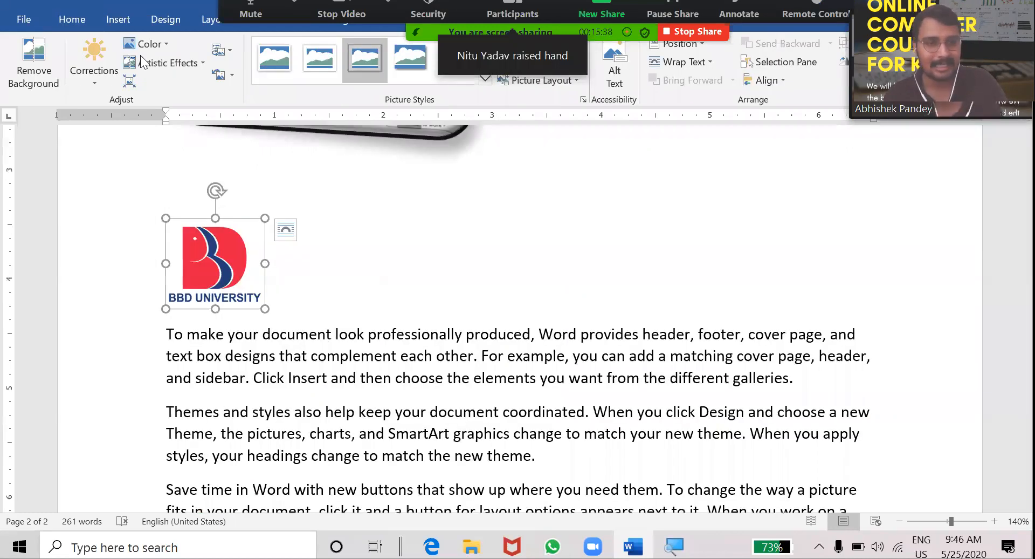
pyautogui.click(191, 59)
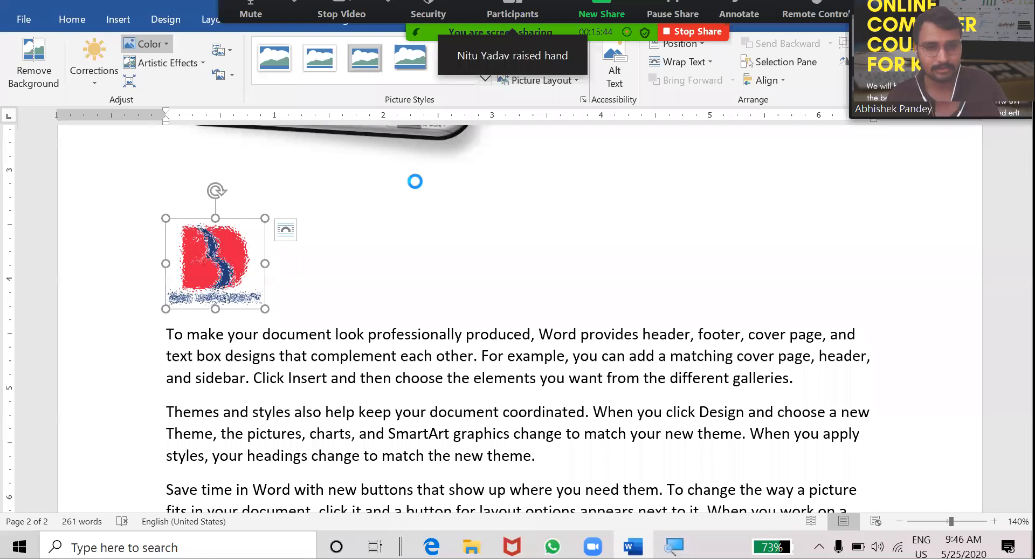
pyautogui.click(417, 182)
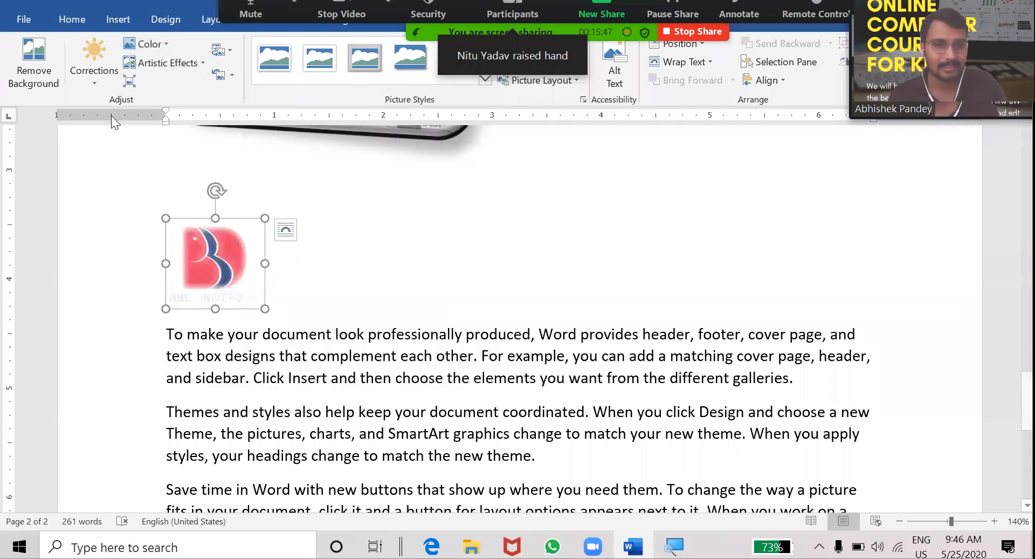
pyautogui.click(103, 69)
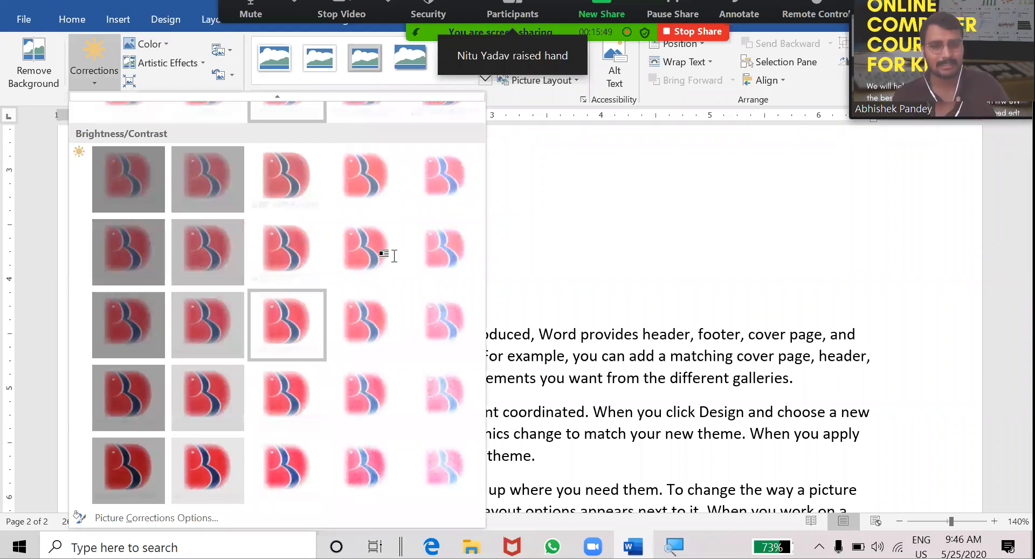
pyautogui.click(103, 81)
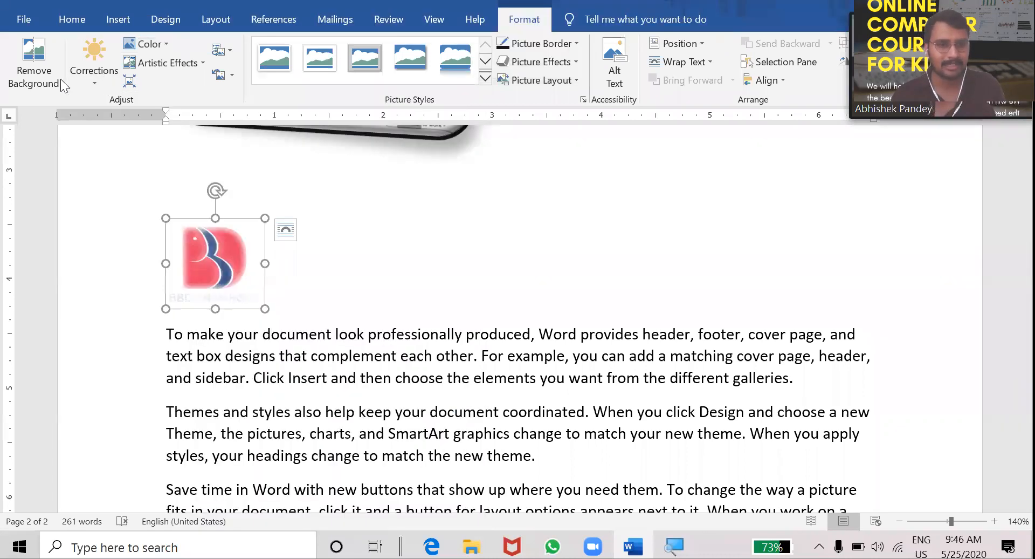
# Remove the background of the BBD University logo with the automatically marked areas and look through the picture corrections.
pyautogui.click(33, 75)
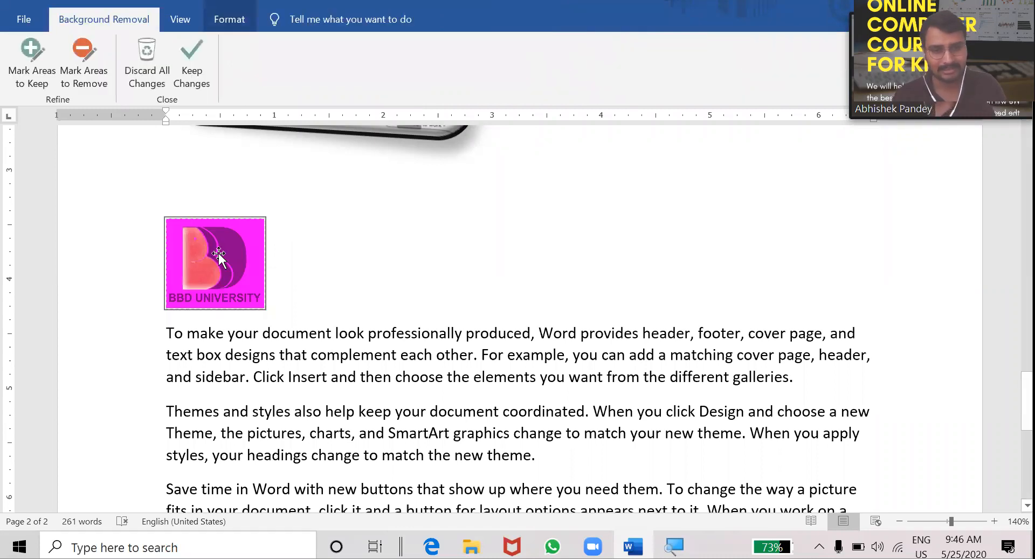
pyautogui.click(400, 248)
pyautogui.click(202, 251)
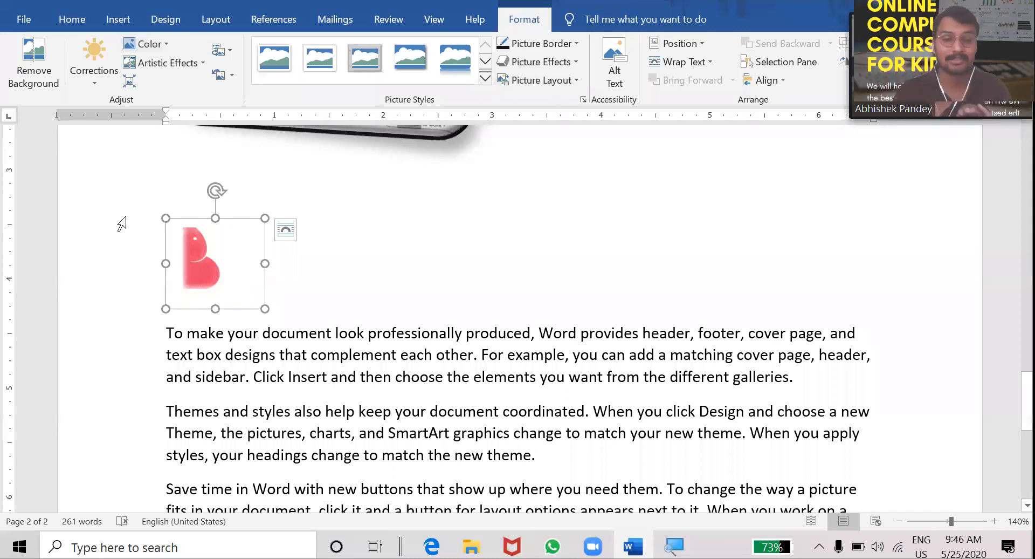
pyautogui.click(104, 70)
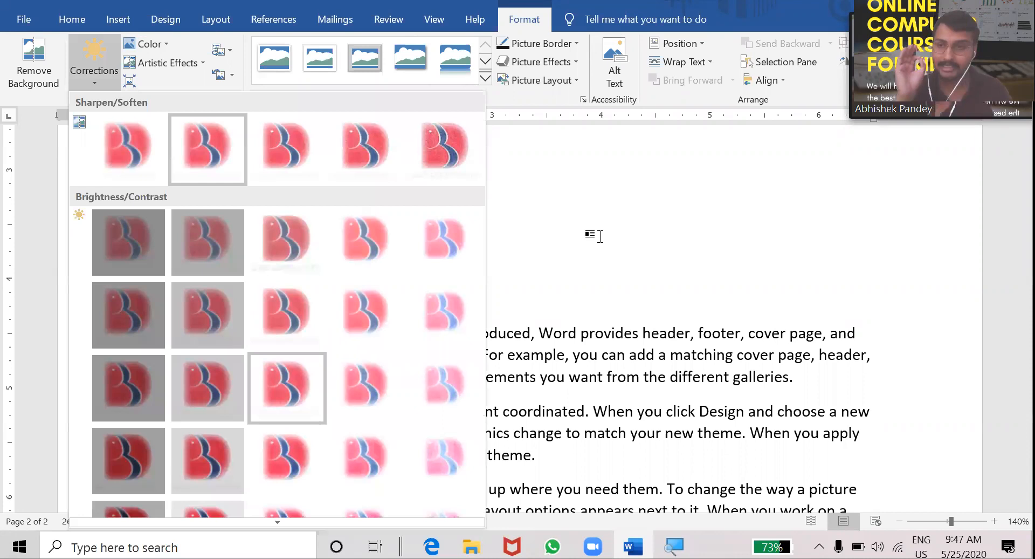
pyautogui.click(600, 236)
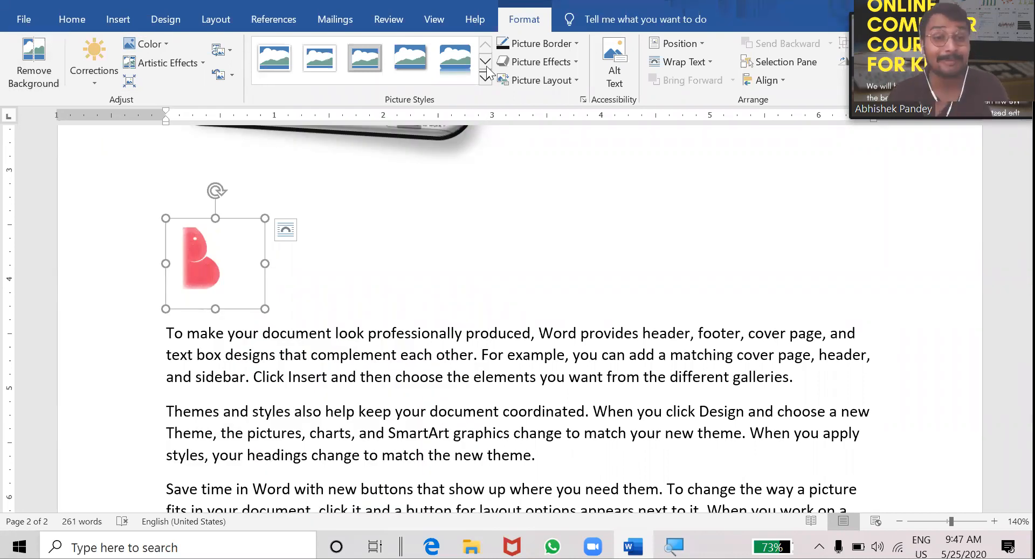
# Replace the selected logo with the picture "Screenshot (3)" from the Screenshots folder in Pictures.
pyautogui.click(118, 19)
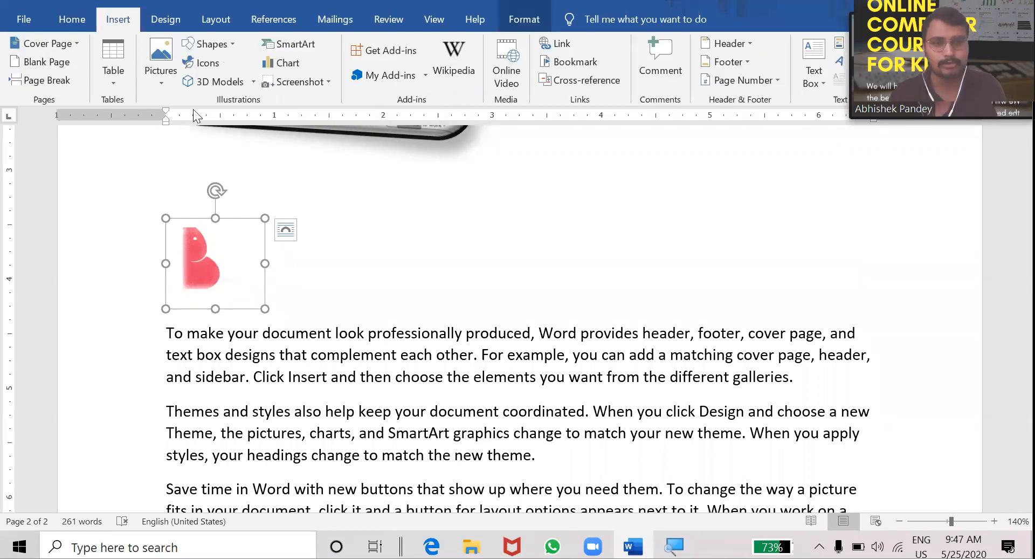
pyautogui.click(160, 70)
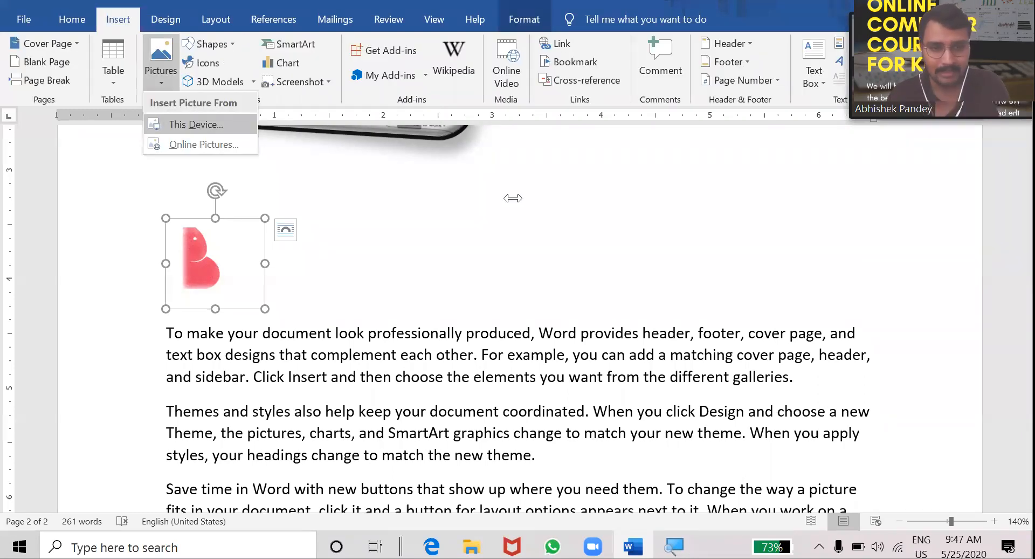
pyautogui.click(195, 126)
pyautogui.scroll(-10, 318, 240)
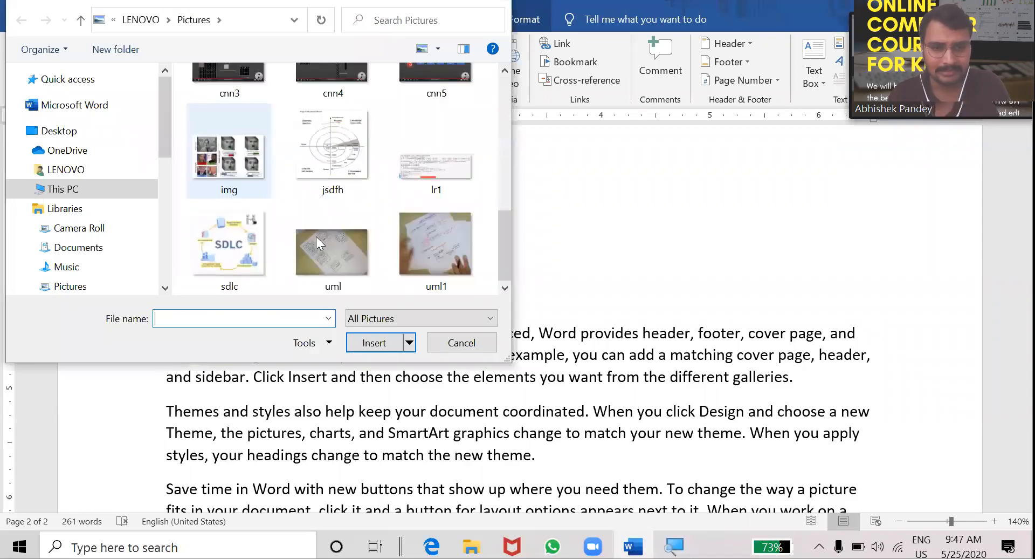
pyautogui.scroll(5, 316, 236)
pyautogui.scroll(5, 262, 209)
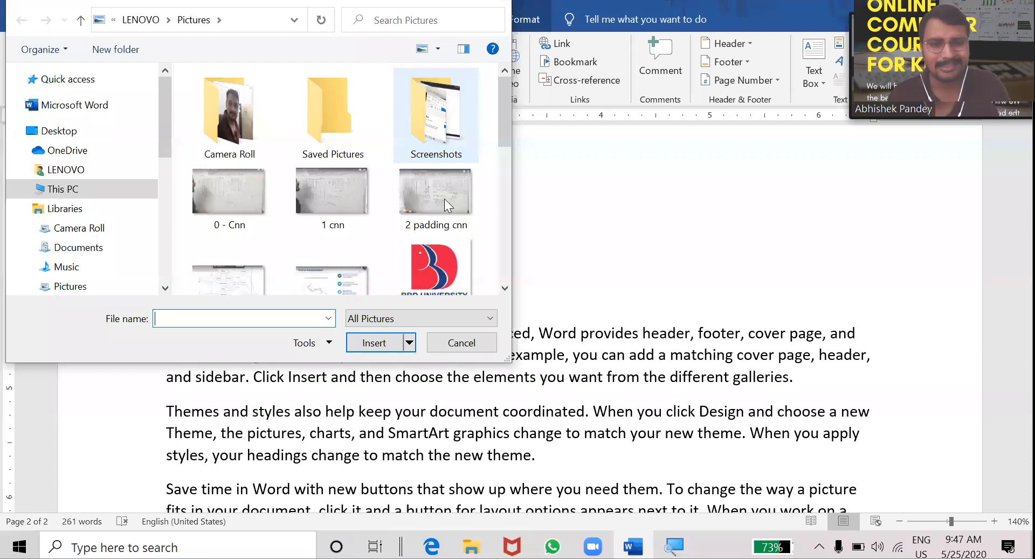
pyautogui.doubleClick(436, 116)
pyautogui.click(437, 118)
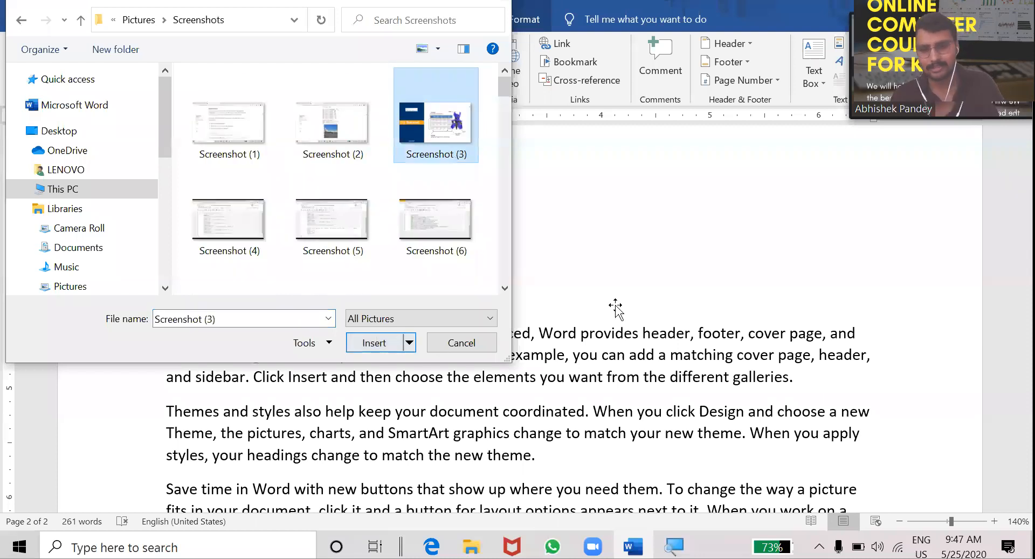
# Remove the background of the Iris Dataset picture with the automatically marked areas and deselect the picture.
pyautogui.scroll(-3, 615, 308)
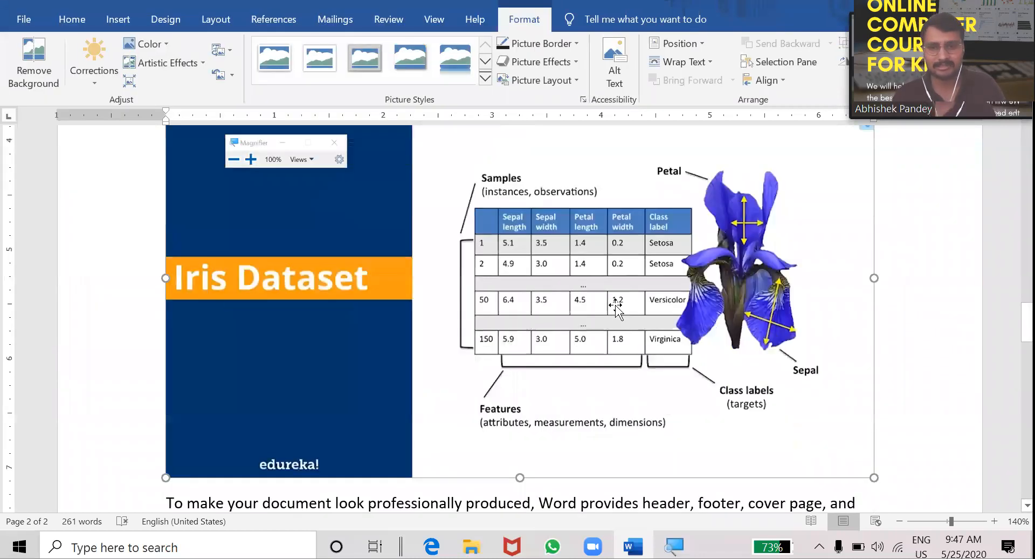
pyautogui.scroll(1, 616, 305)
pyautogui.scroll(-6, 570, 275)
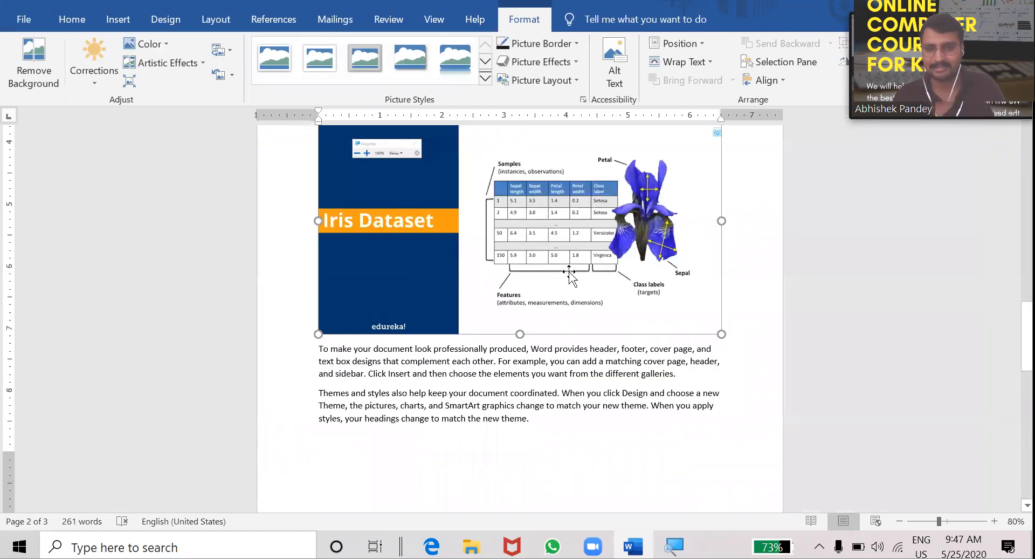
pyautogui.scroll(2, 570, 274)
pyautogui.scroll(-1, 570, 274)
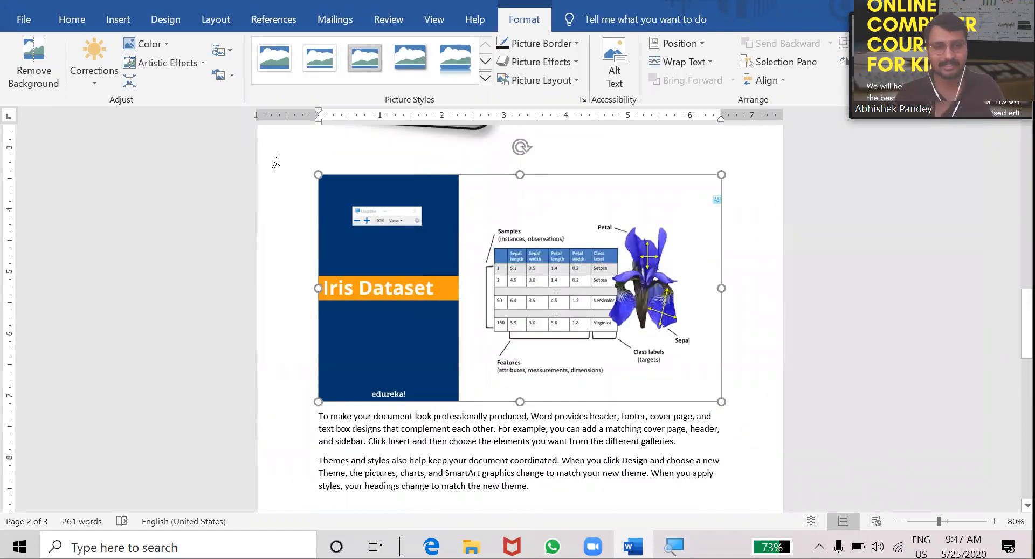
pyautogui.click(46, 70)
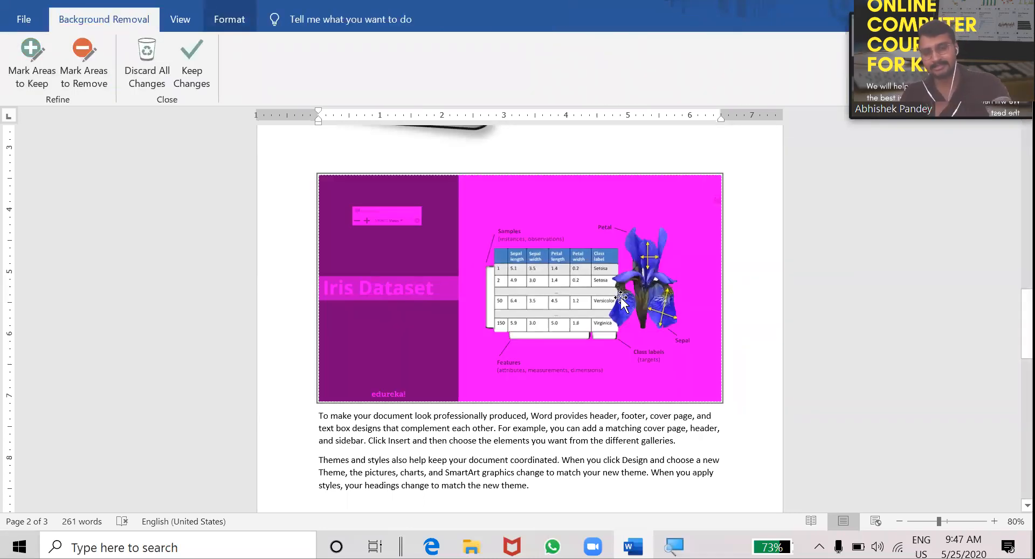
pyautogui.click(797, 254)
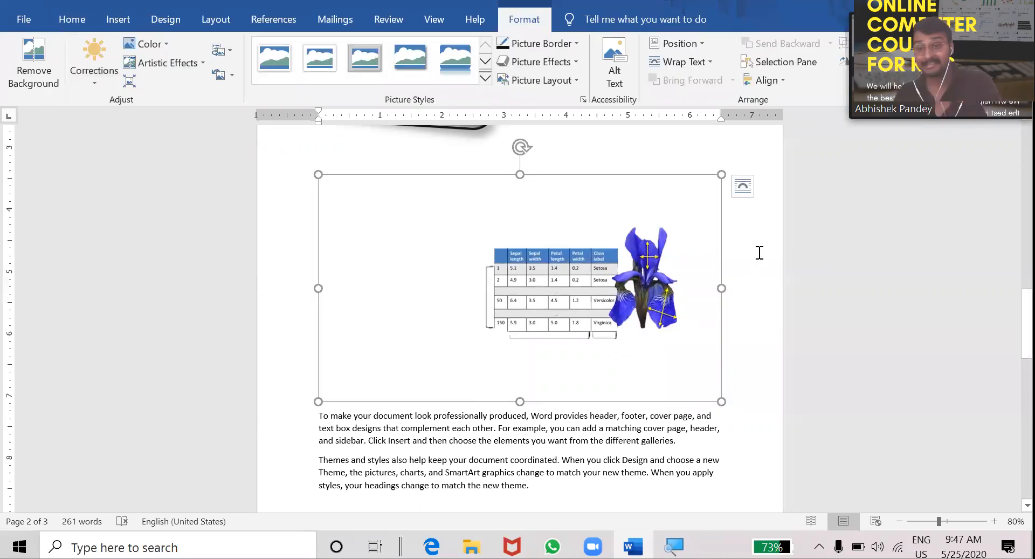
pyautogui.click(759, 253)
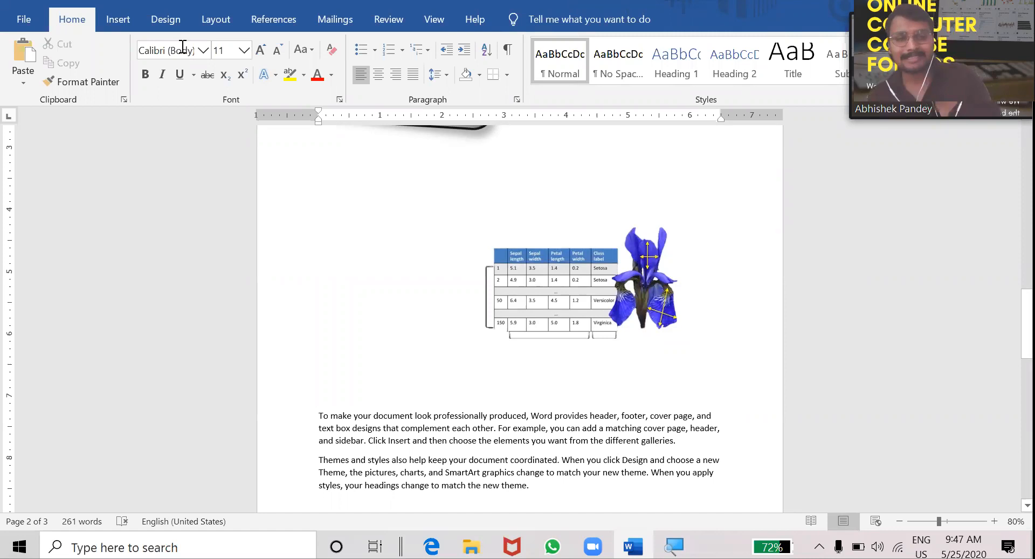
# Draw an oval about 1.8 inches wide and 0.8 inch high below the "Themes and styles" paragraph on page 2.
pyautogui.click(123, 22)
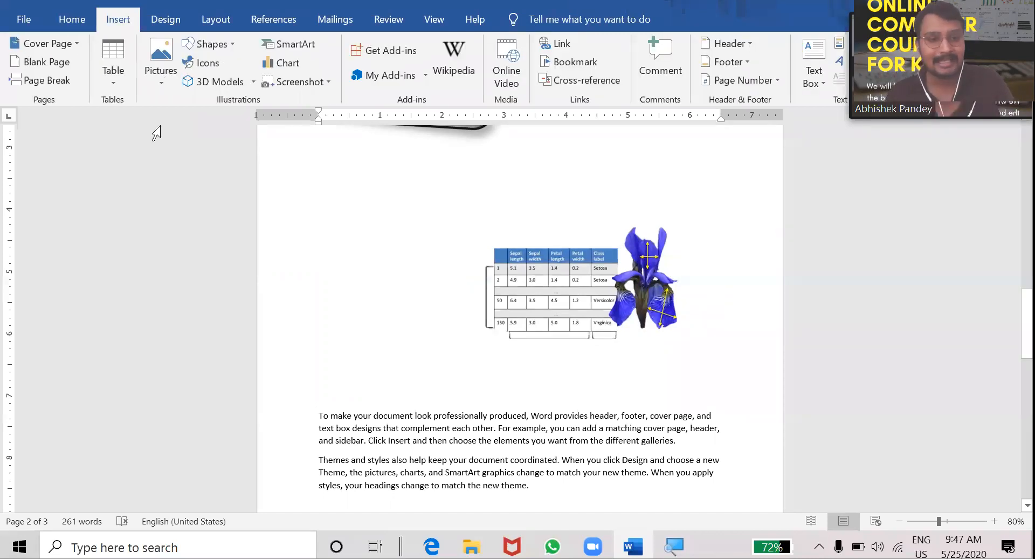
pyautogui.scroll(-6, 155, 132)
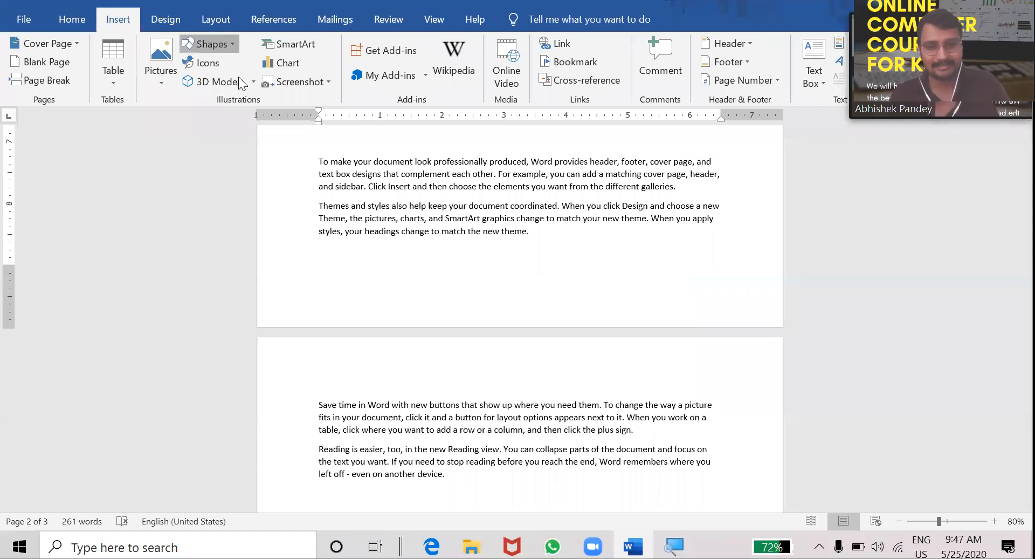
pyautogui.click(213, 44)
pyautogui.click(236, 81)
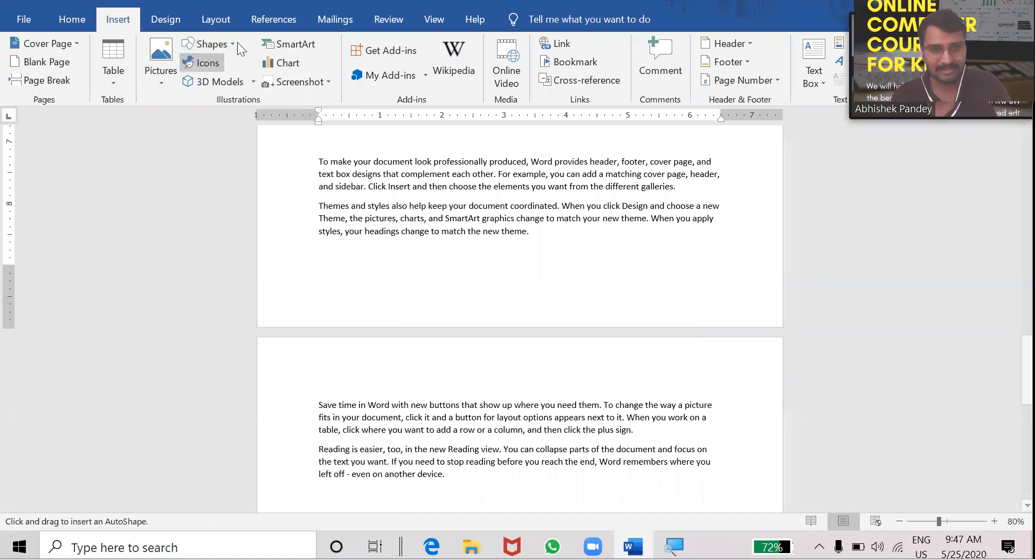
pyautogui.click(237, 42)
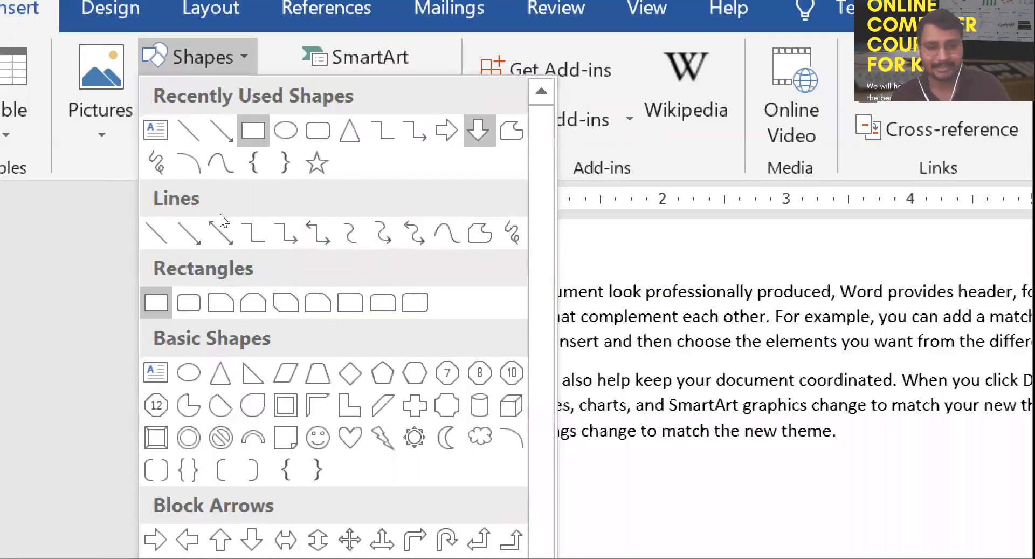
pyautogui.scroll(-1, 266, 210)
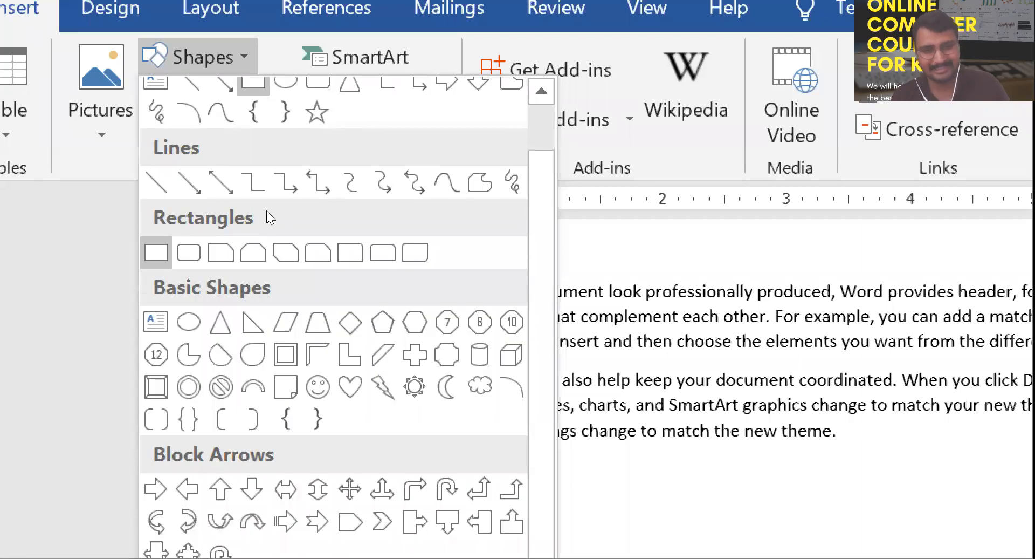
pyautogui.scroll(1, 266, 210)
pyautogui.click(254, 131)
pyautogui.moveTo(442, 228)
pyautogui.mouseDown()
pyautogui.moveTo(562, 259)
pyautogui.moveTo(671, 307)
pyautogui.mouseUp()
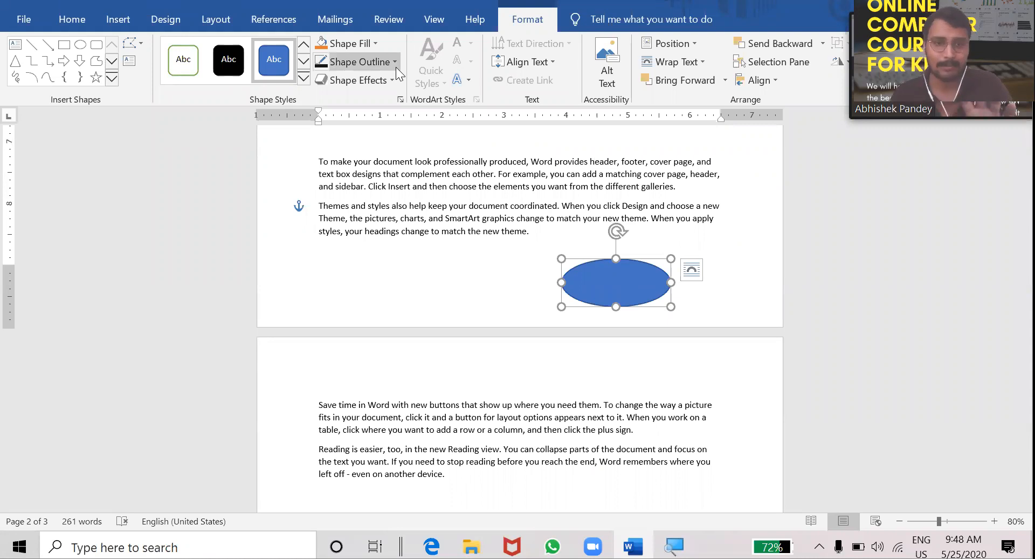
# Apply the gold Intense Effect theme style to the oval and add the text "Abhiyantriki" inside it.
pyautogui.click(304, 80)
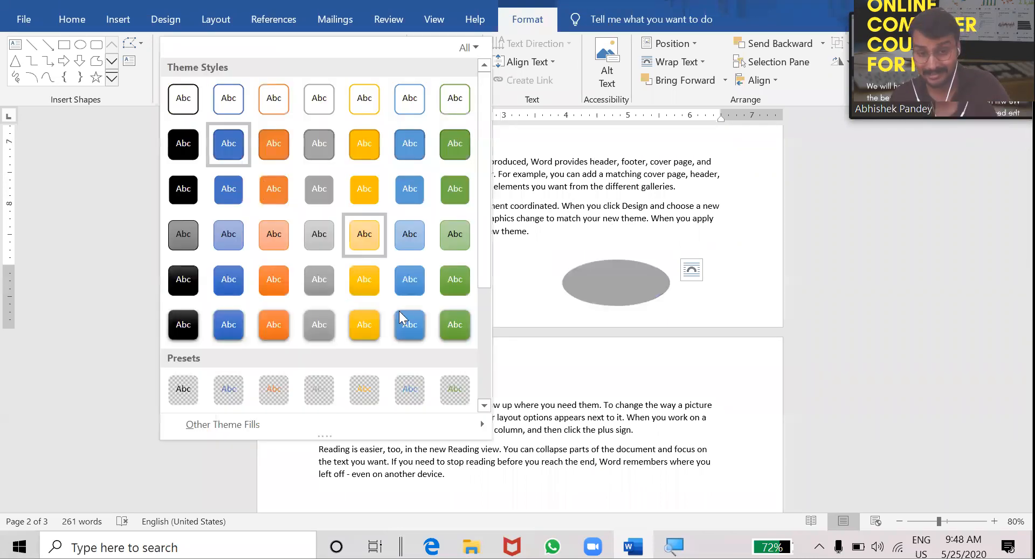
pyautogui.click(352, 332)
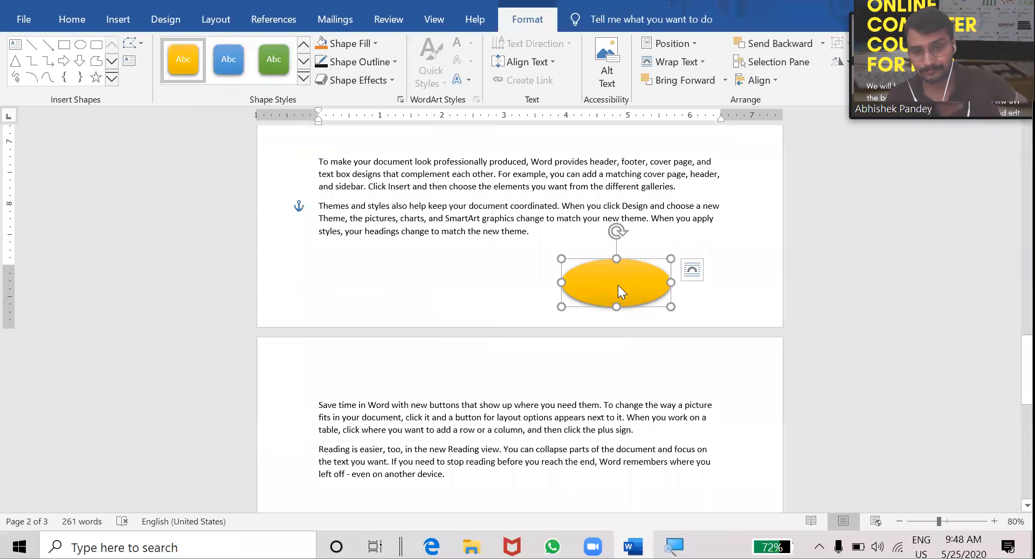
pyautogui.rightClick(618, 285)
pyautogui.rightClick(589, 287)
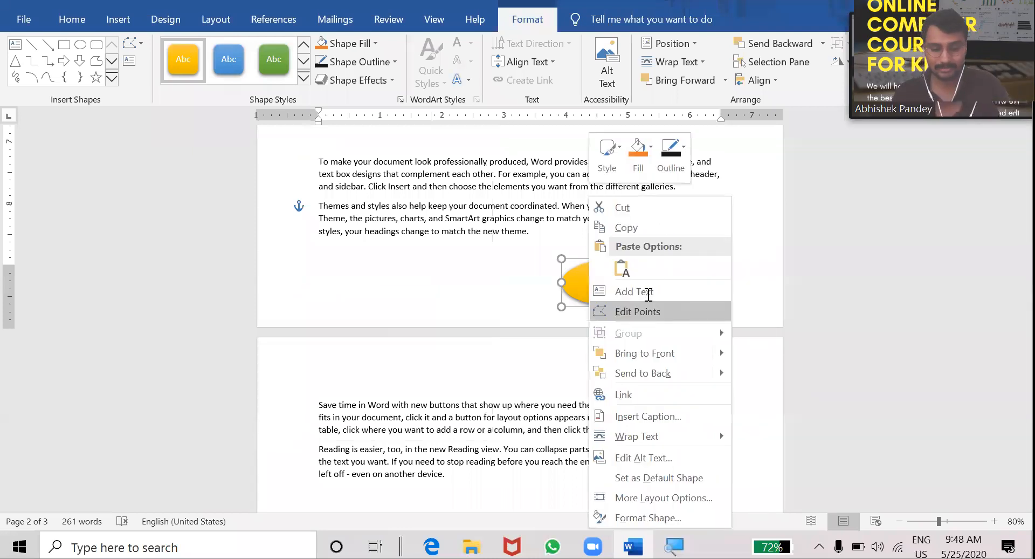
pyautogui.click(648, 293)
pyautogui.write('A')
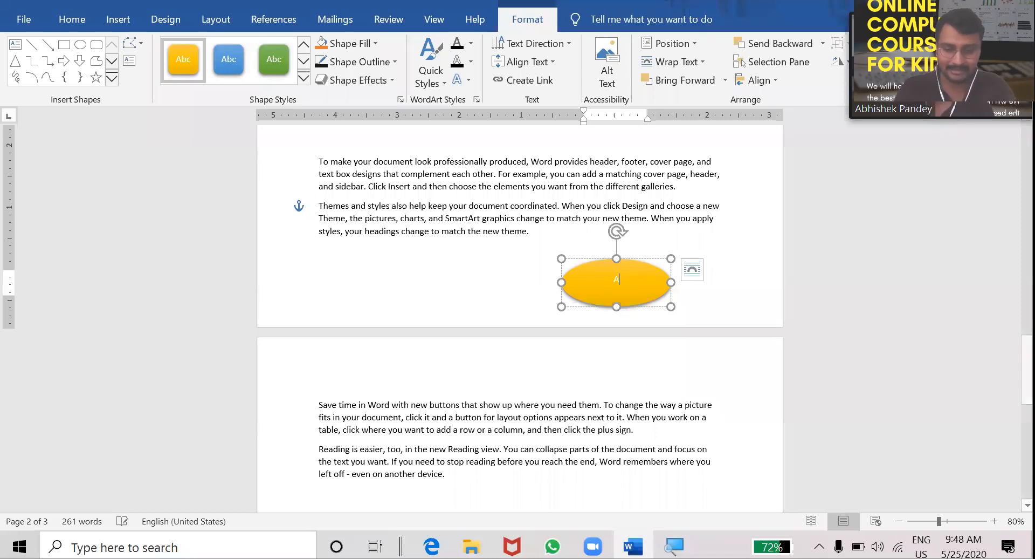
pyautogui.write('bhiyantriki')
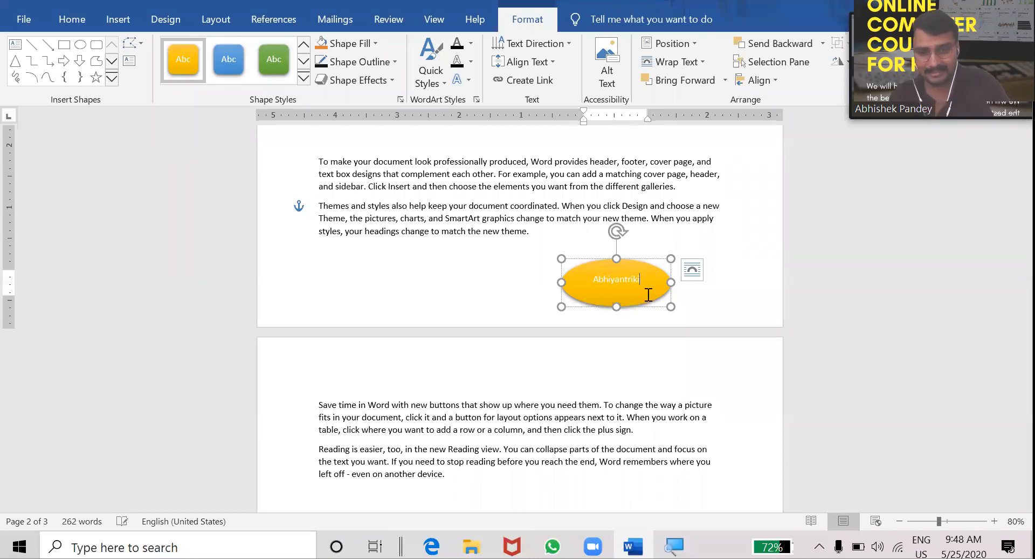
# Make the "Abhiyantriki" text in the oval bold.
pyautogui.hotkey('ctrl', 'a')
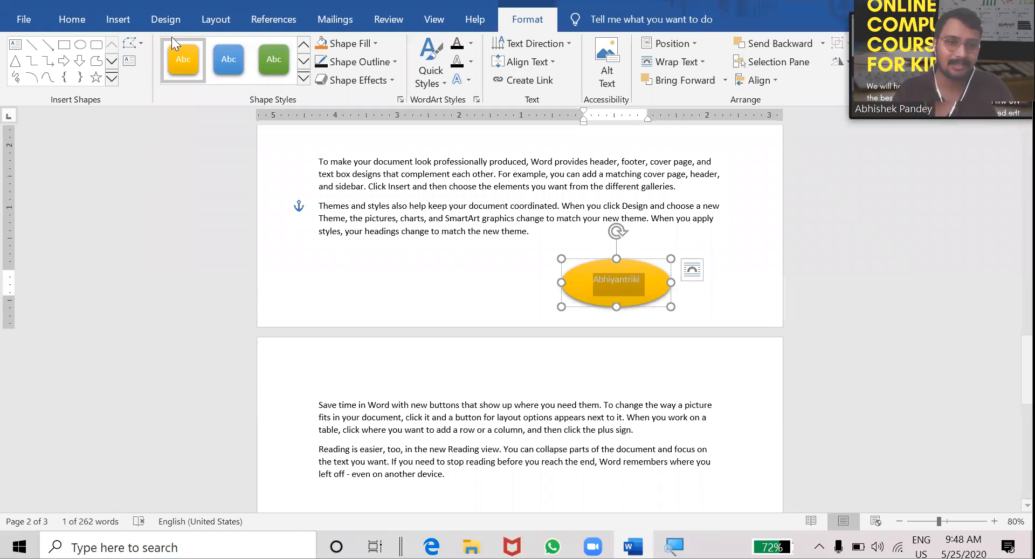
pyautogui.click(76, 22)
pyautogui.click(144, 75)
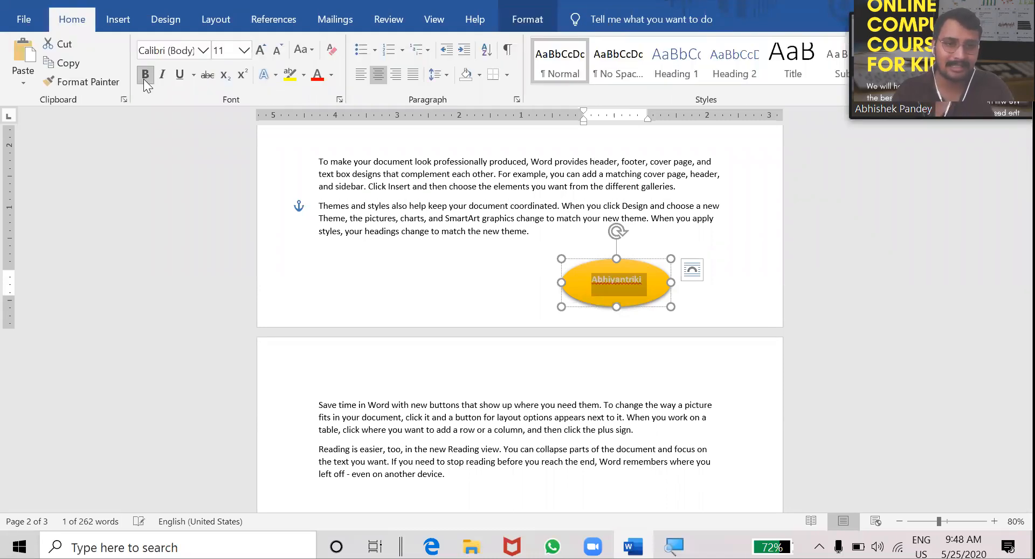
# Format the "Abhiyantriki" text in black Bodoni MT at size 20 and widen the oval to about 2.5 inches so it fits on one line.
pyautogui.click(203, 50)
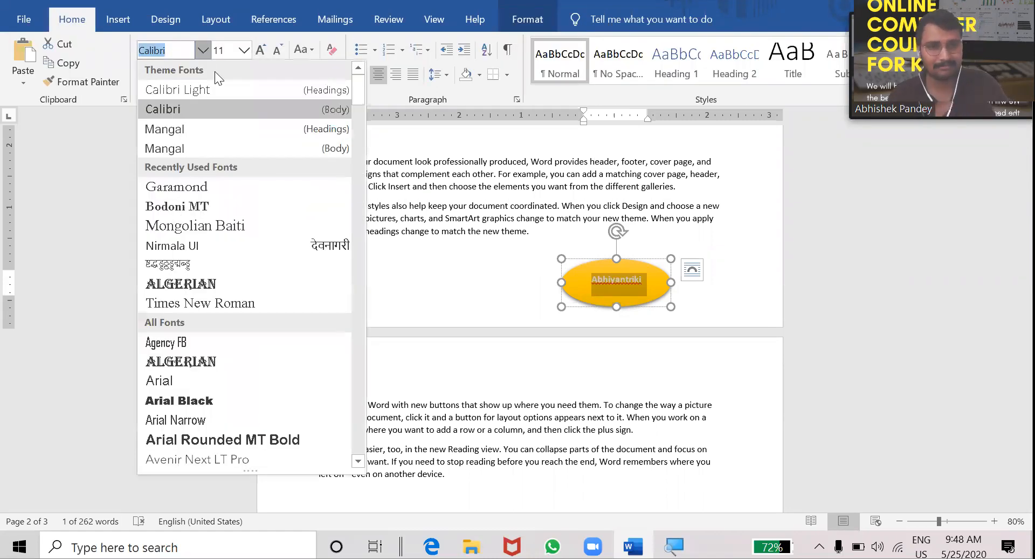
pyautogui.click(257, 50)
pyautogui.click(220, 203)
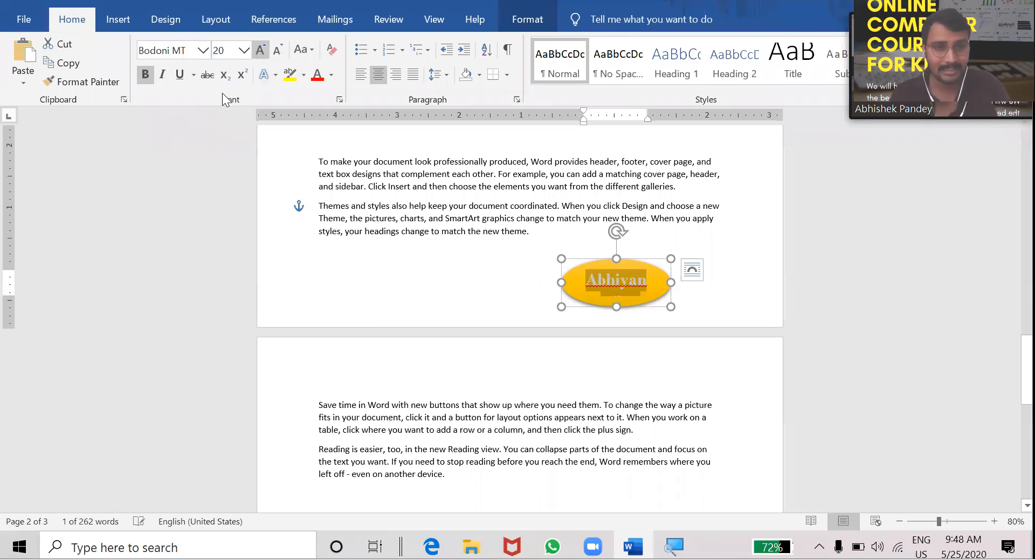
pyautogui.click(331, 75)
pyautogui.click(331, 131)
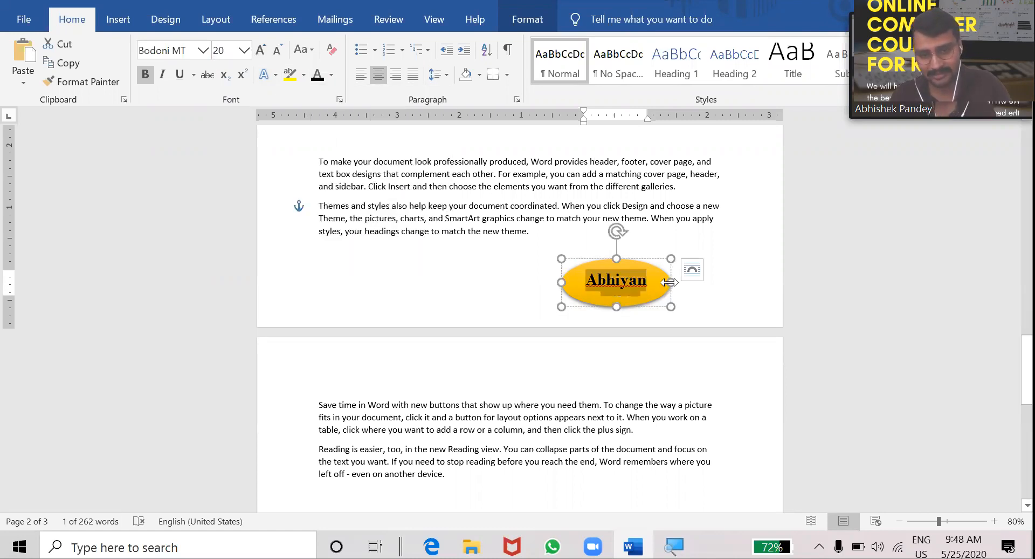
pyautogui.moveTo(672, 282); pyautogui.dragTo(709, 283)
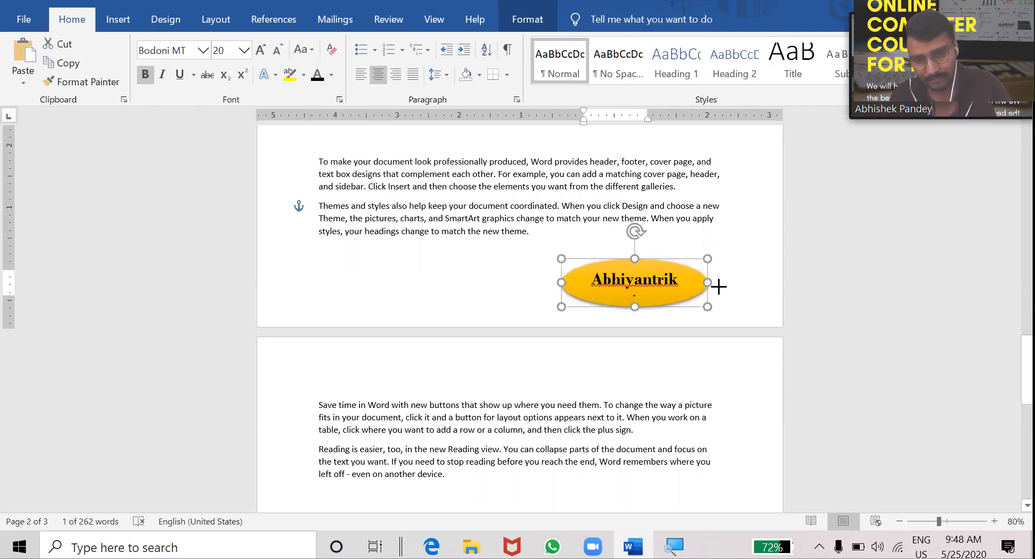
pyautogui.click(488, 283)
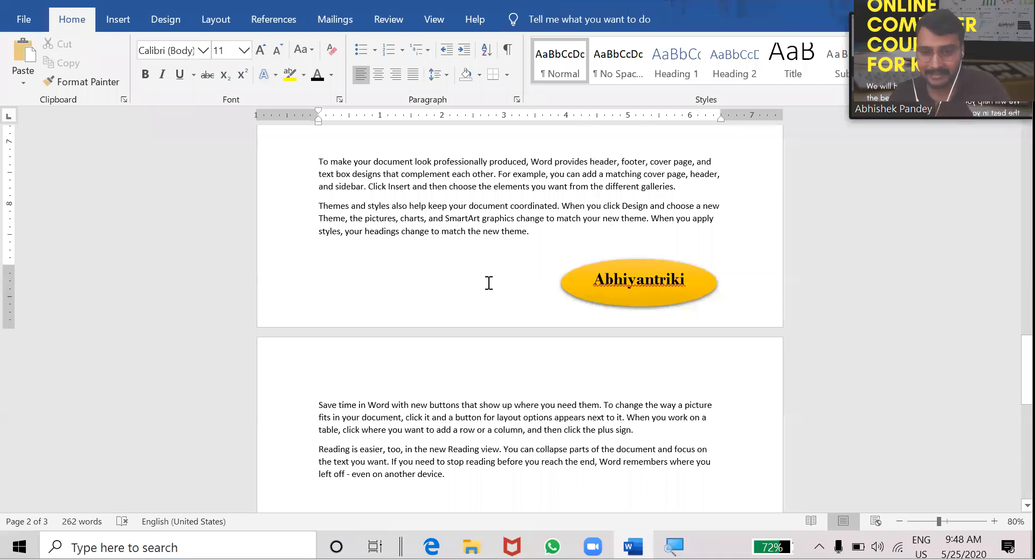
# Apply a soft, rounded-edge bevel effect to the gold "Abhiyantriki" oval and deselect it.
pyautogui.click(585, 289)
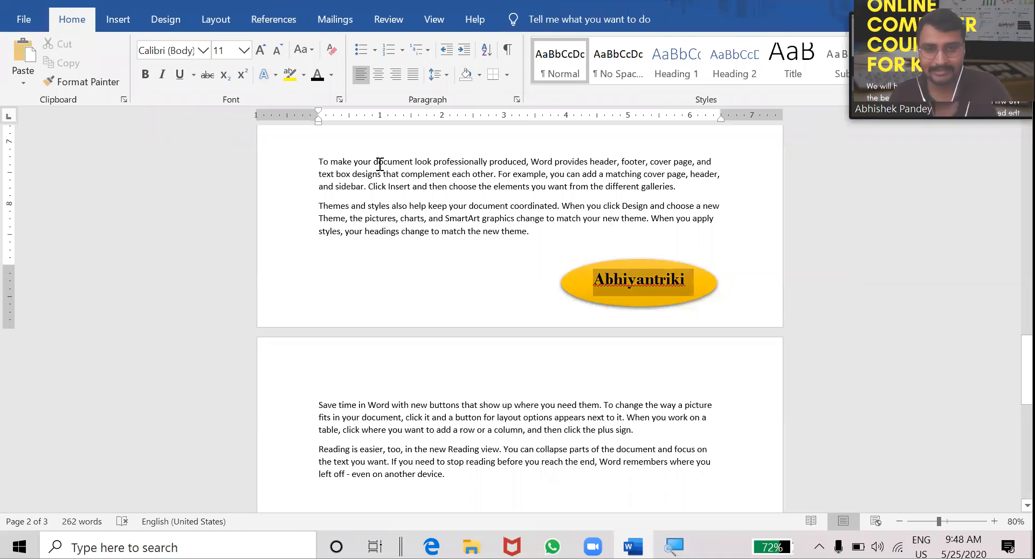
pyautogui.click(571, 268)
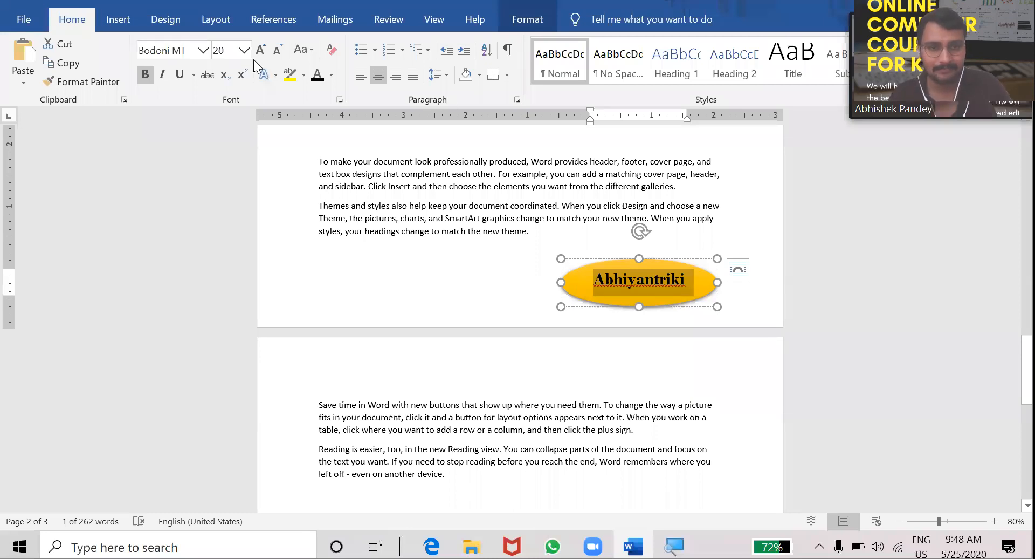
pyautogui.click(528, 19)
pyautogui.click(372, 80)
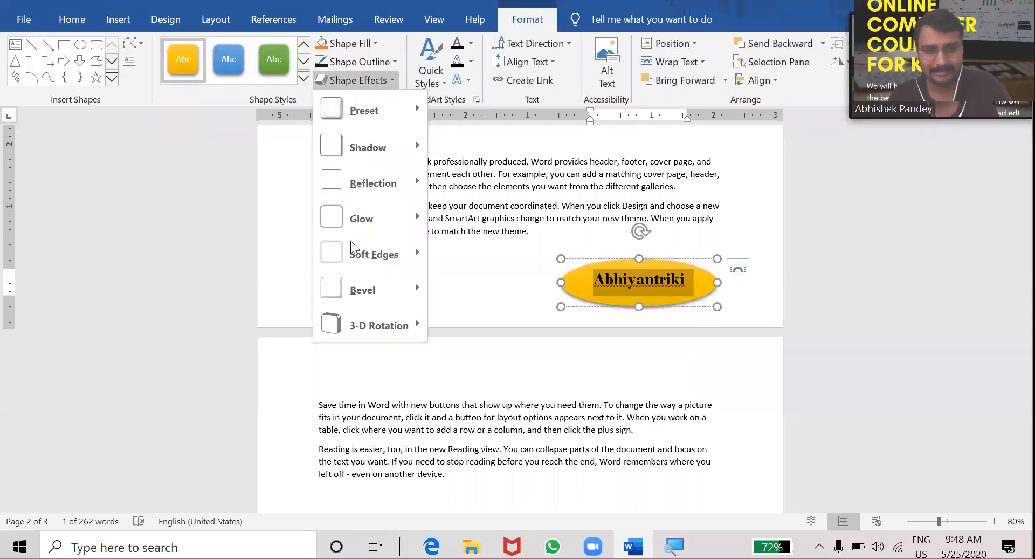
pyautogui.click(413, 310)
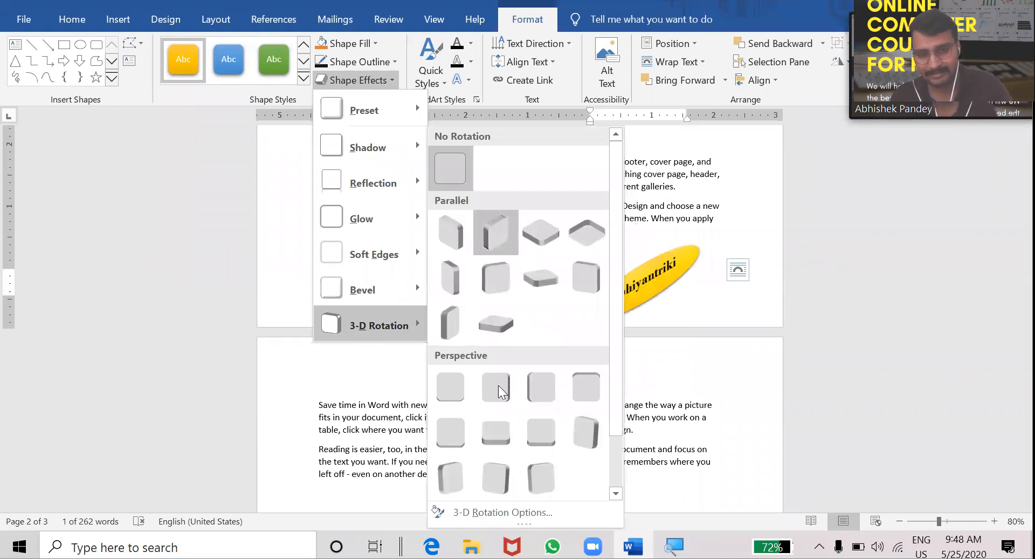
pyautogui.click(372, 289)
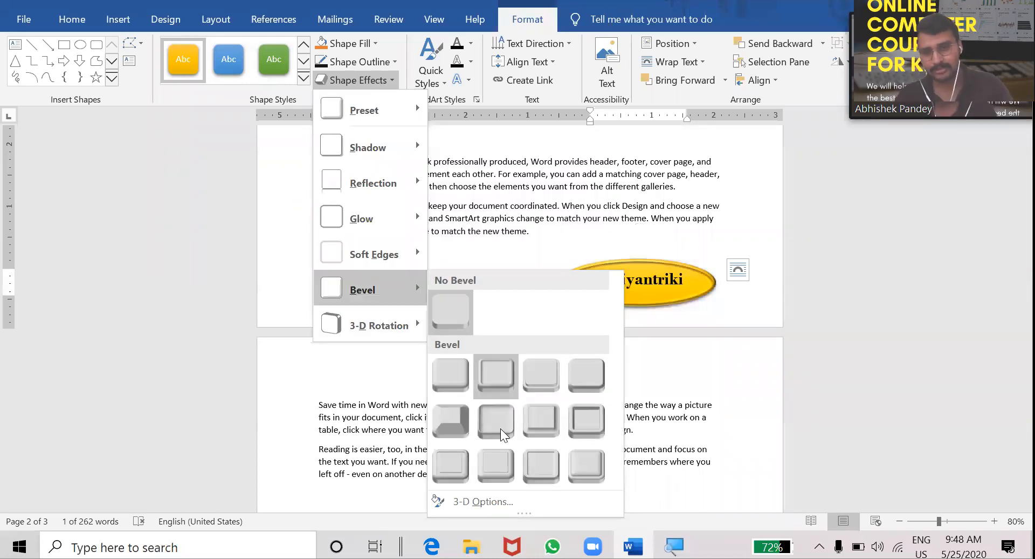
pyautogui.click(500, 428)
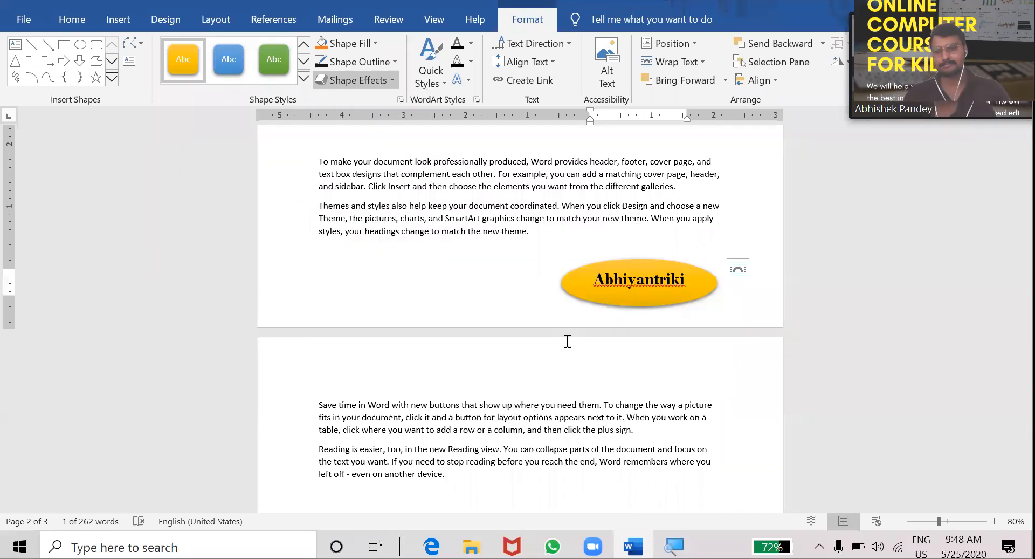
pyautogui.click(412, 307)
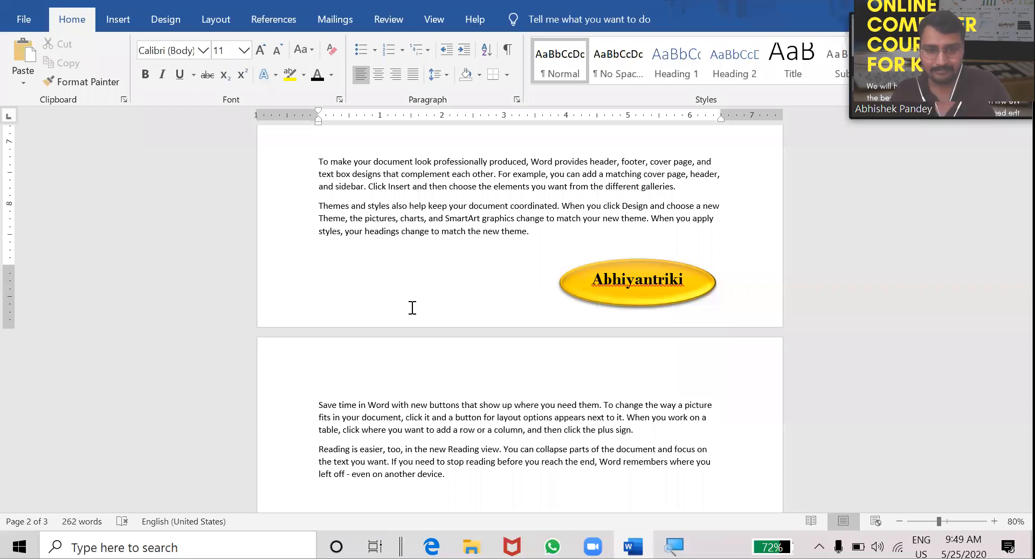
pyautogui.hotkey('alt', 'u')
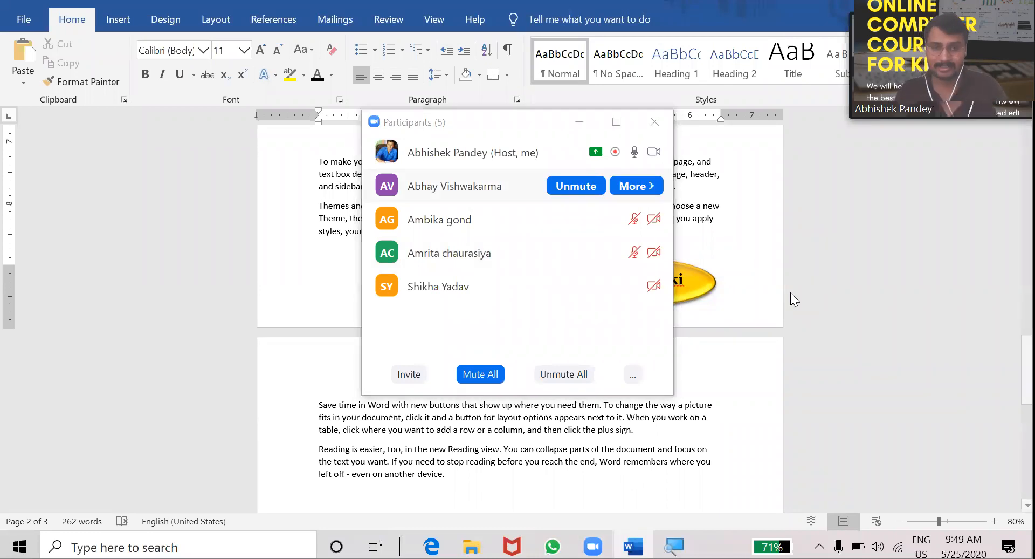
pyautogui.hotkey('alt', 'u')
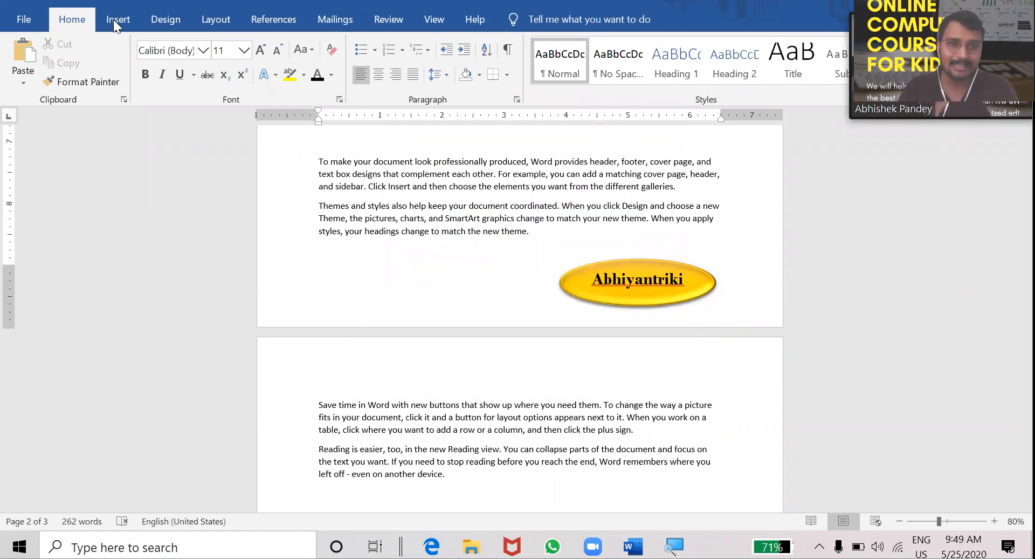
# Insert the suitcase icon from the Apparel category into the word "change" in the "Themes and styles" paragraph.
pyautogui.click(117, 20)
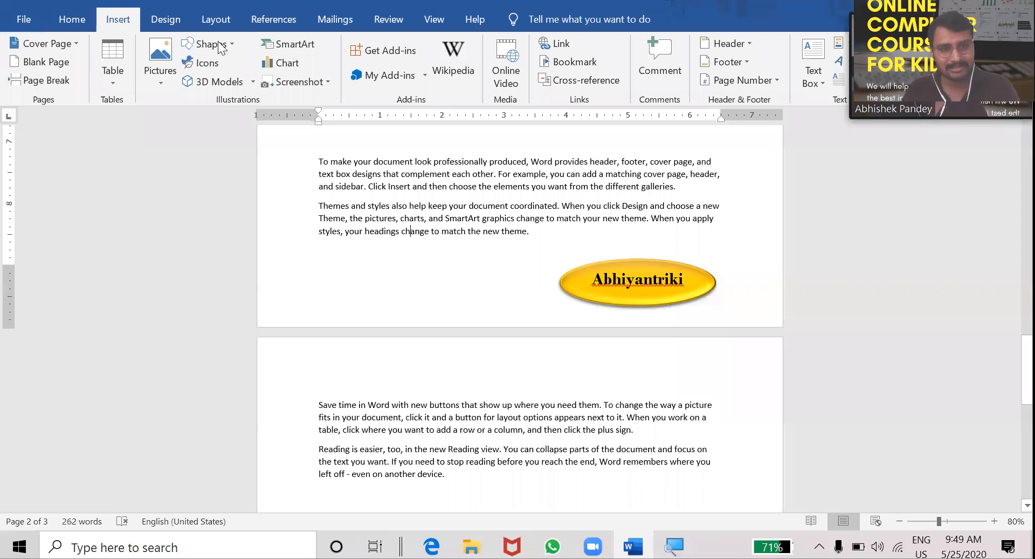
pyautogui.click(206, 66)
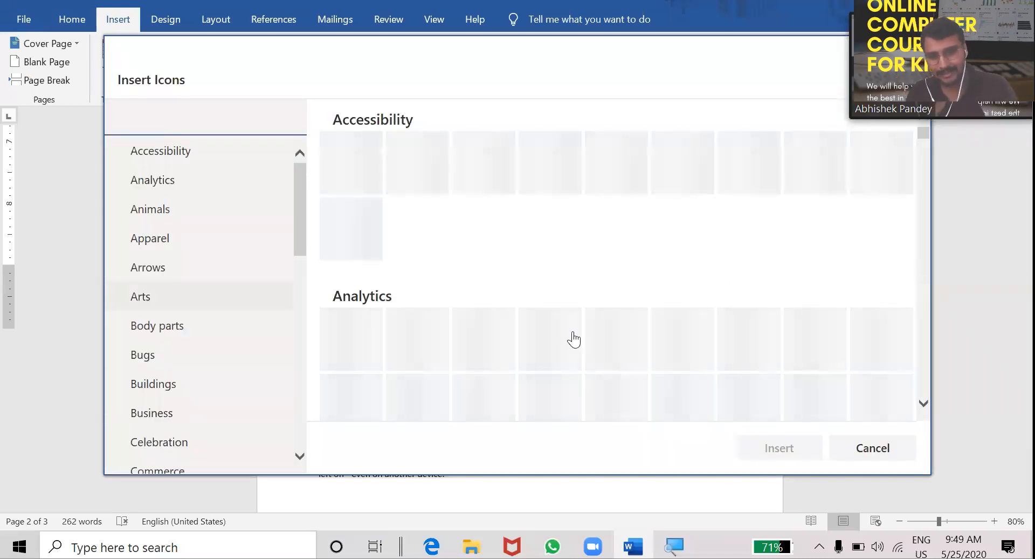
pyautogui.scroll(-5, 572, 331)
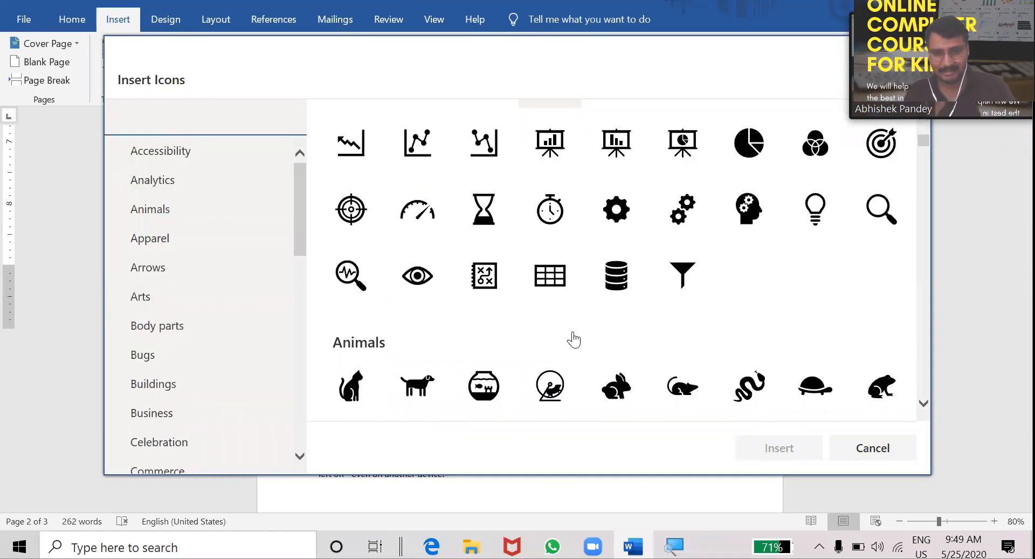
pyautogui.scroll(-4, 574, 339)
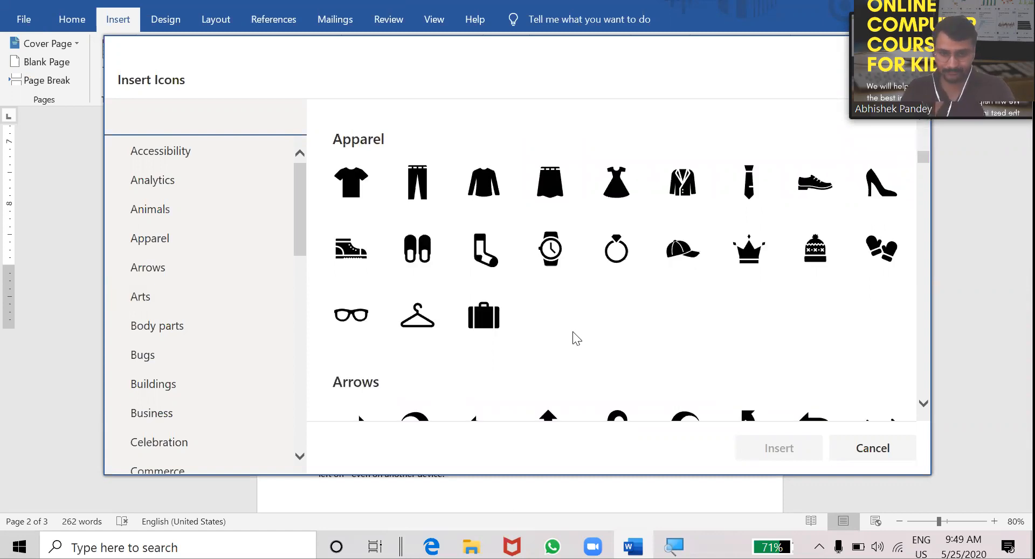
pyautogui.scroll(2, 577, 338)
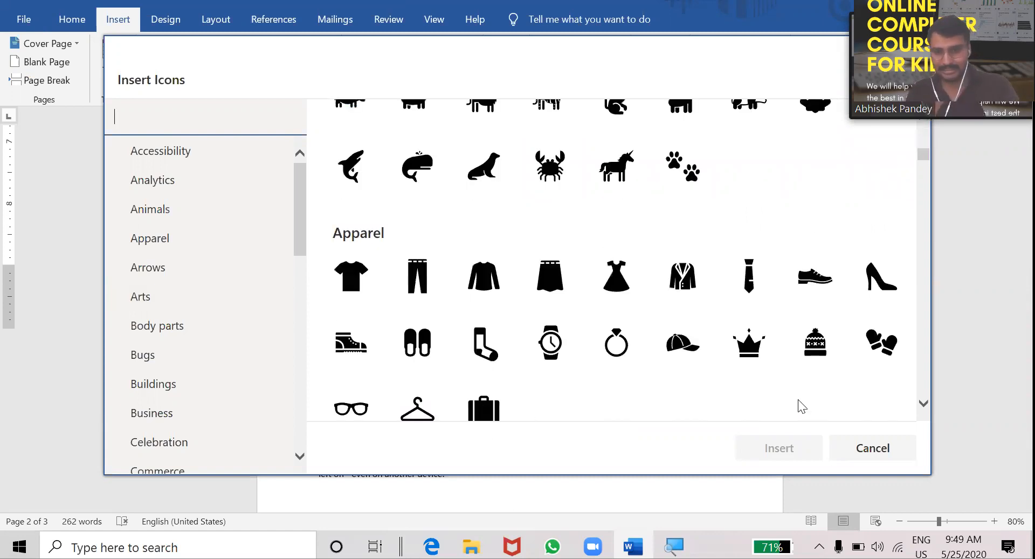
pyautogui.click(487, 393)
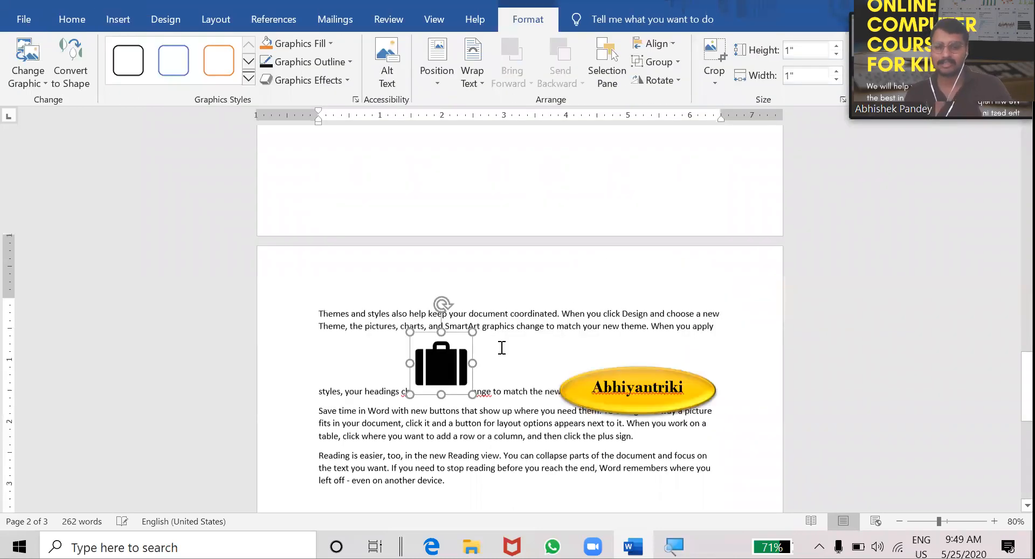
pyautogui.click(289, 206)
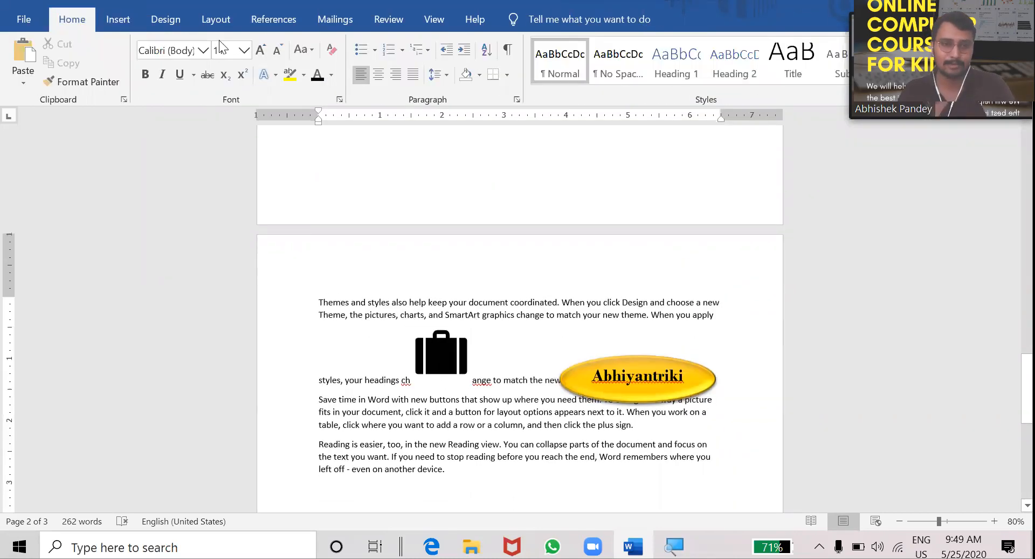
# Insert the flag icon from the Location category into the "Themes and styles" paragraph, just before "match the new theme".
pyautogui.click(129, 29)
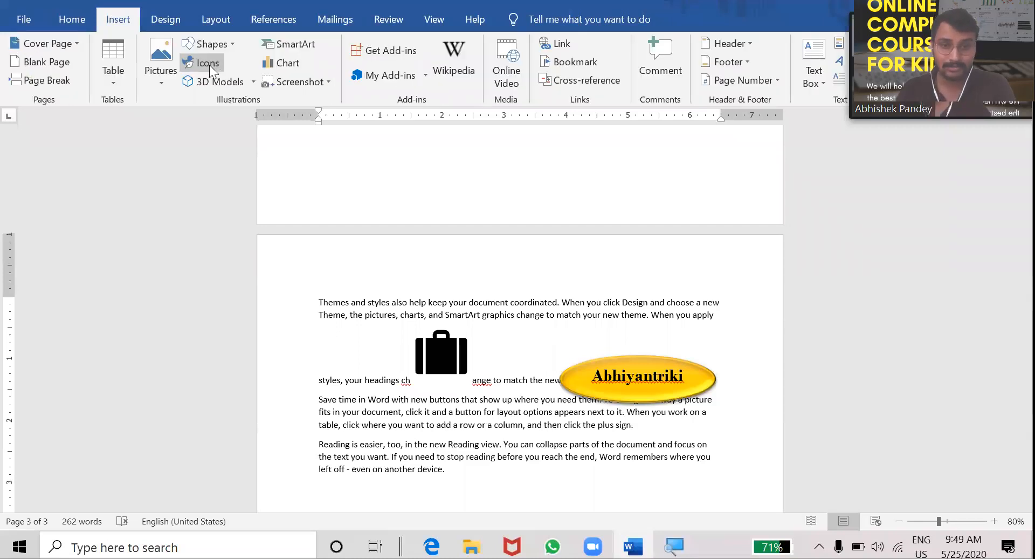
pyautogui.click(209, 64)
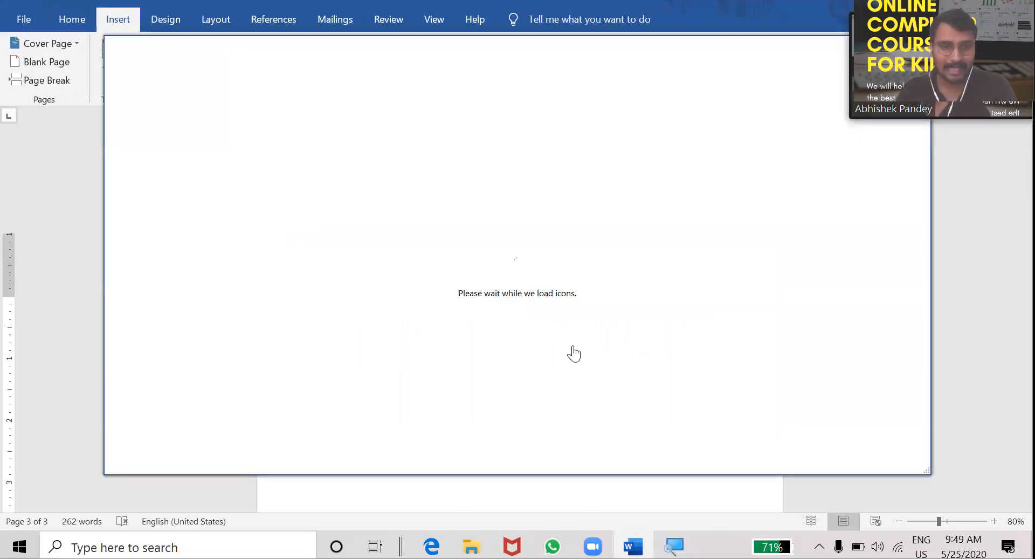
pyautogui.scroll(-10, 573, 350)
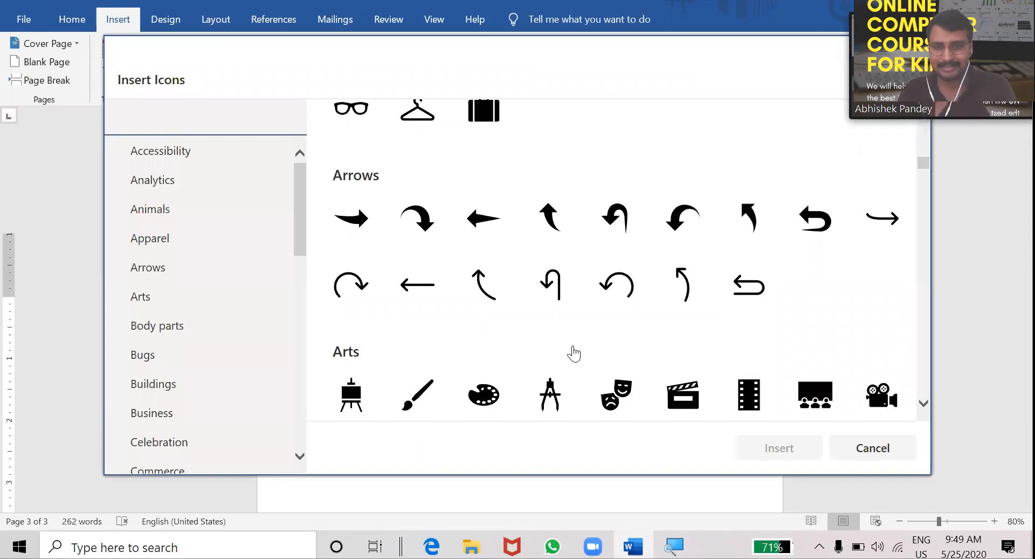
pyautogui.scroll(-6, 573, 353)
pyautogui.scroll(-8, 574, 353)
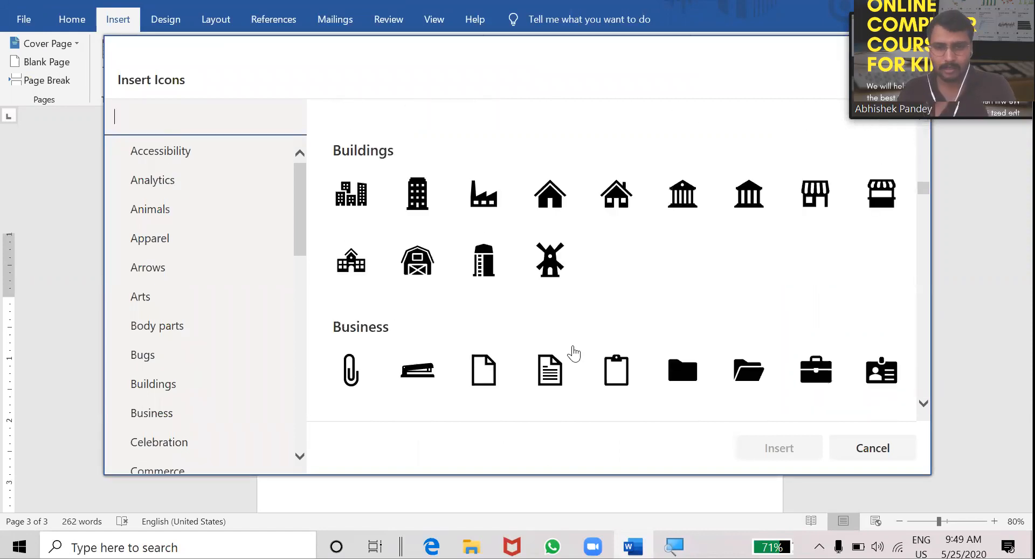
pyautogui.scroll(-7, 574, 353)
pyautogui.scroll(-8, 574, 354)
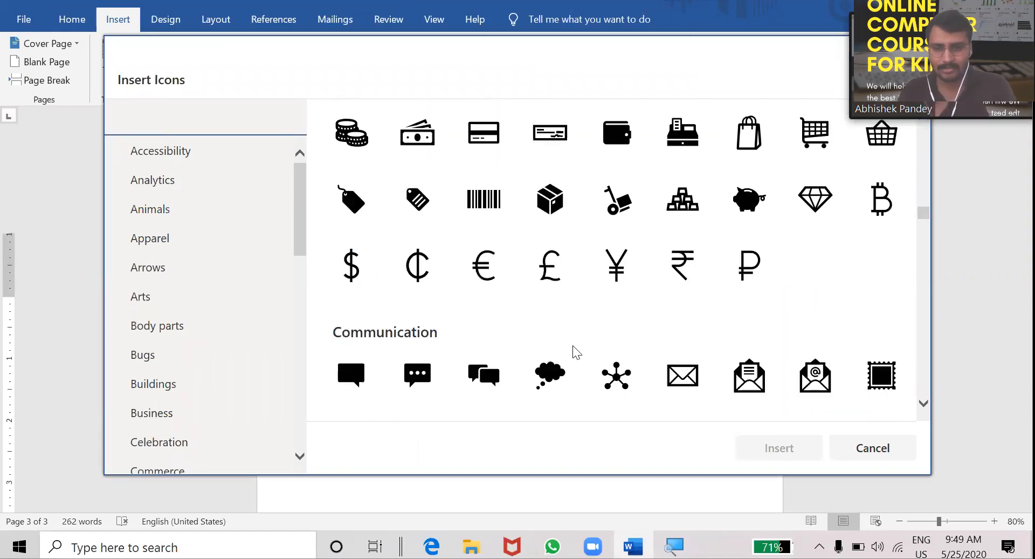
pyautogui.scroll(-8, 574, 353)
pyautogui.scroll(-8, 574, 353)
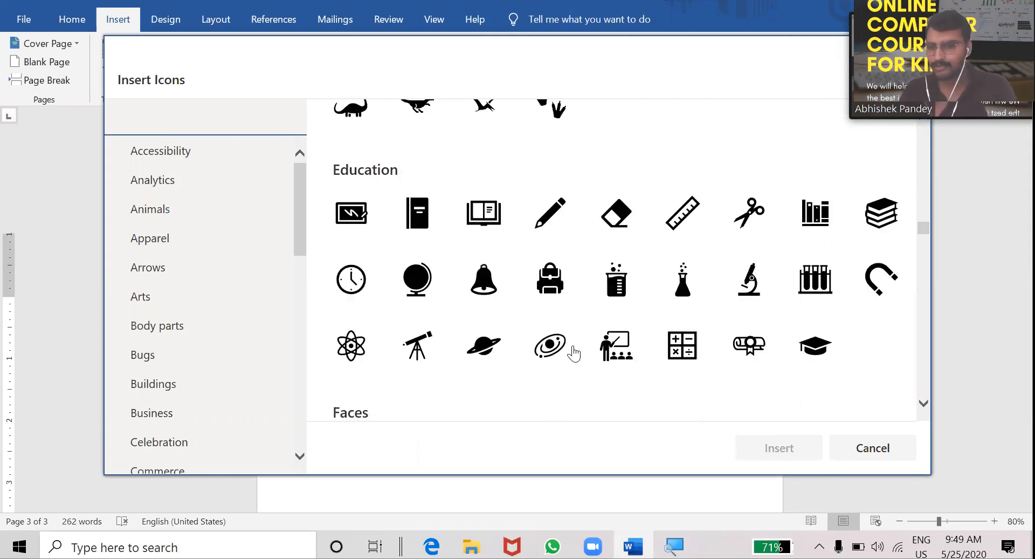
pyautogui.scroll(-4, 574, 353)
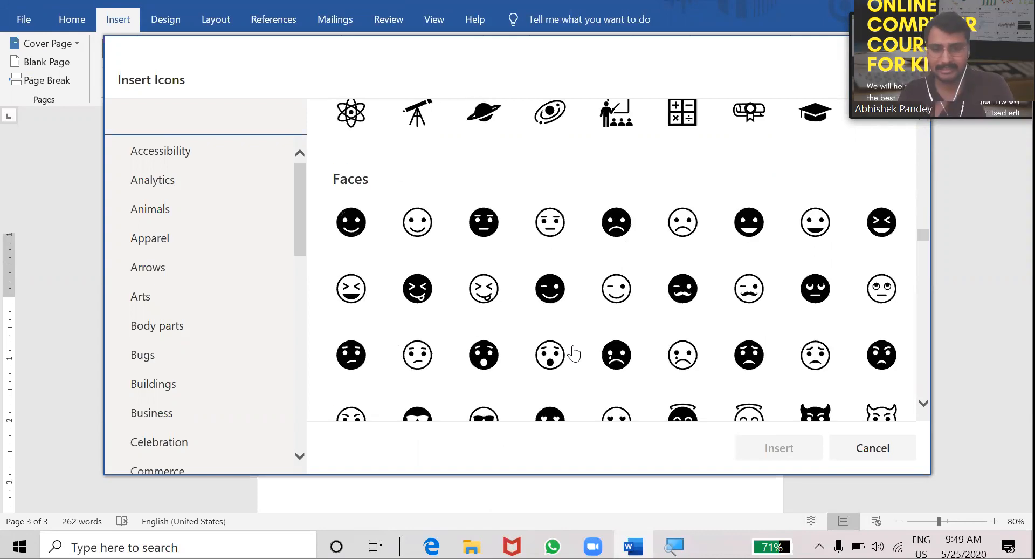
pyautogui.scroll(-8, 574, 353)
pyautogui.scroll(-8, 574, 353)
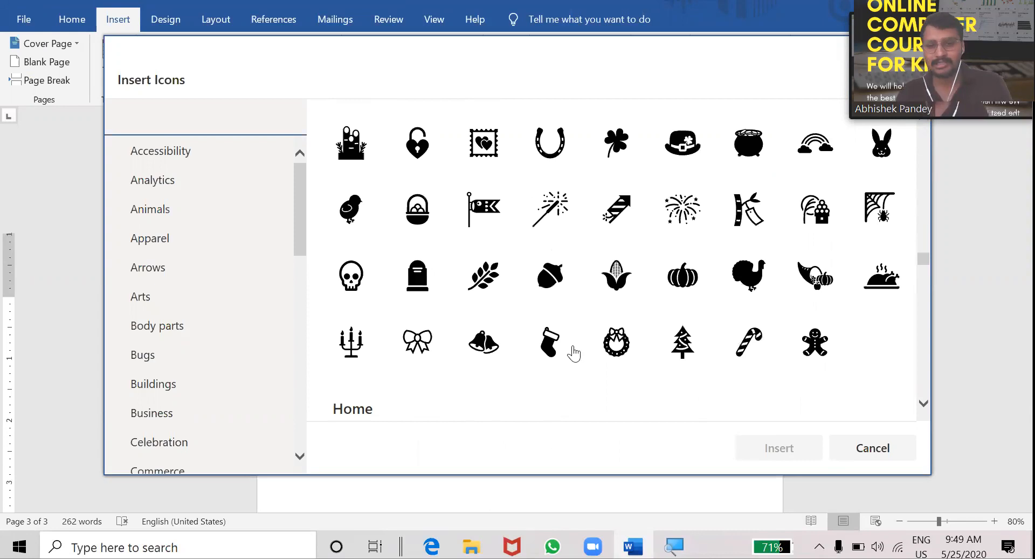
pyautogui.scroll(-8, 574, 353)
pyautogui.scroll(-5, 571, 354)
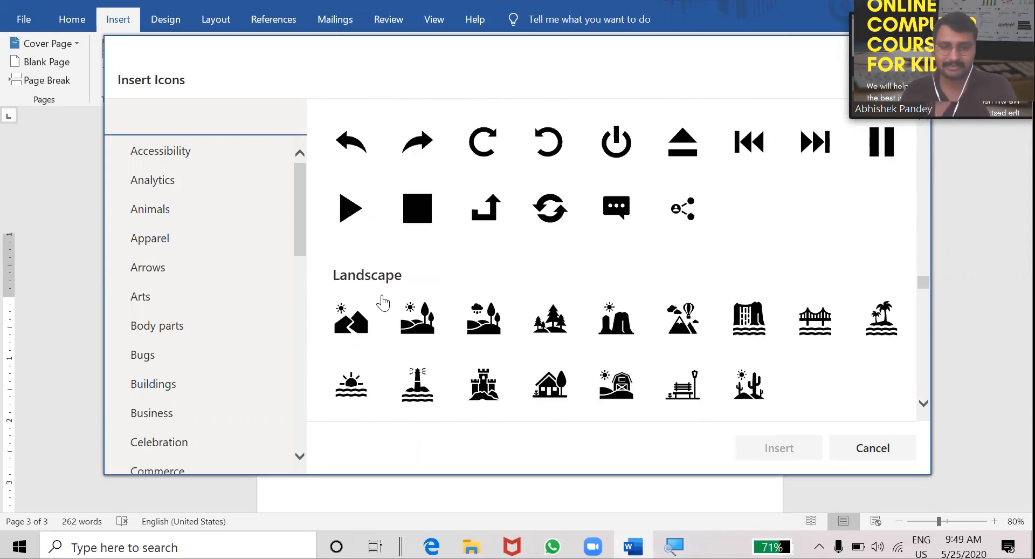
pyautogui.scroll(-5, 381, 300)
pyautogui.click(351, 274)
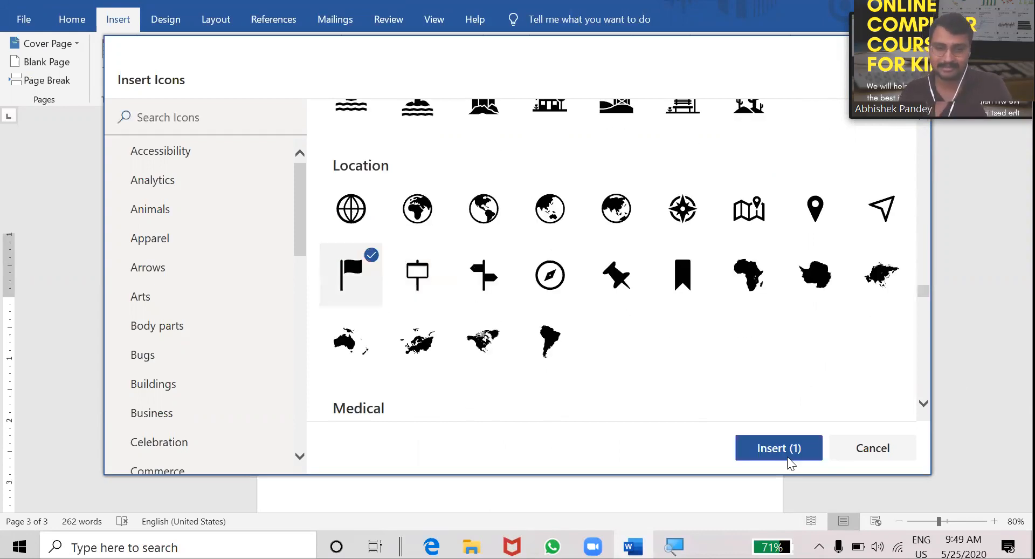
pyautogui.click(783, 453)
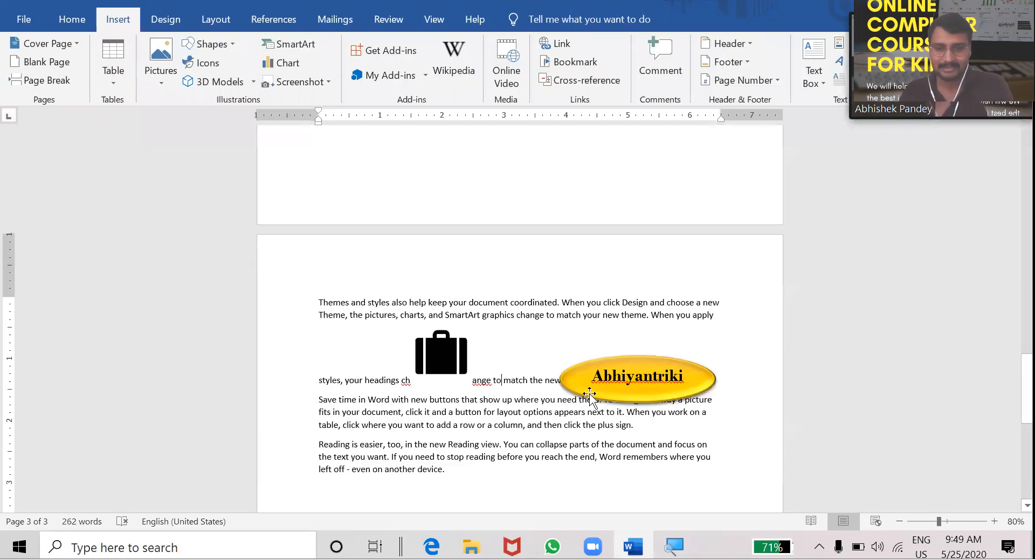
# Resize the flag icon to 0.9 by 0.9 inches and deselect it.
pyautogui.click(652, 325)
pyautogui.click(519, 355)
pyautogui.moveTo(568, 385); pyautogui.dragTo(446, 306)
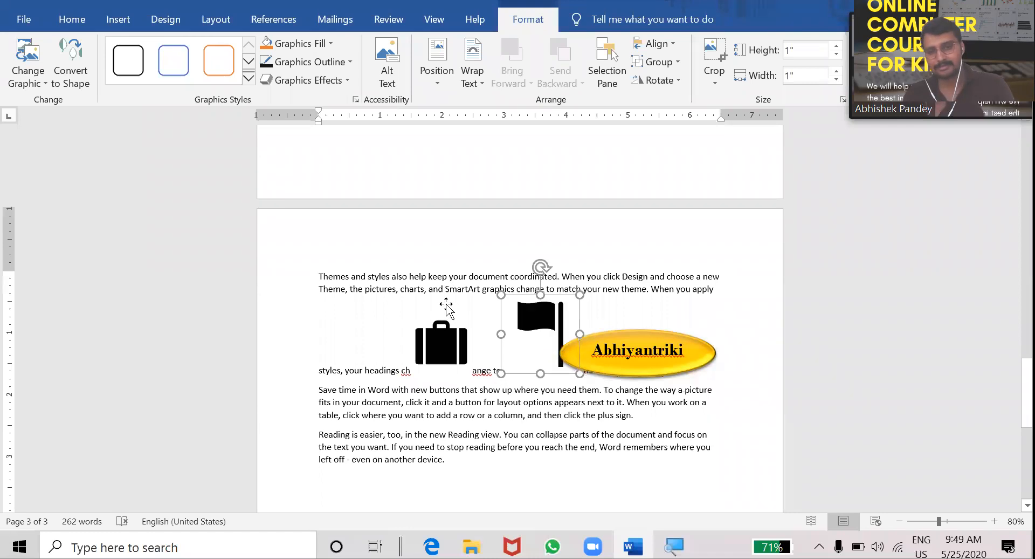
pyautogui.click(366, 250)
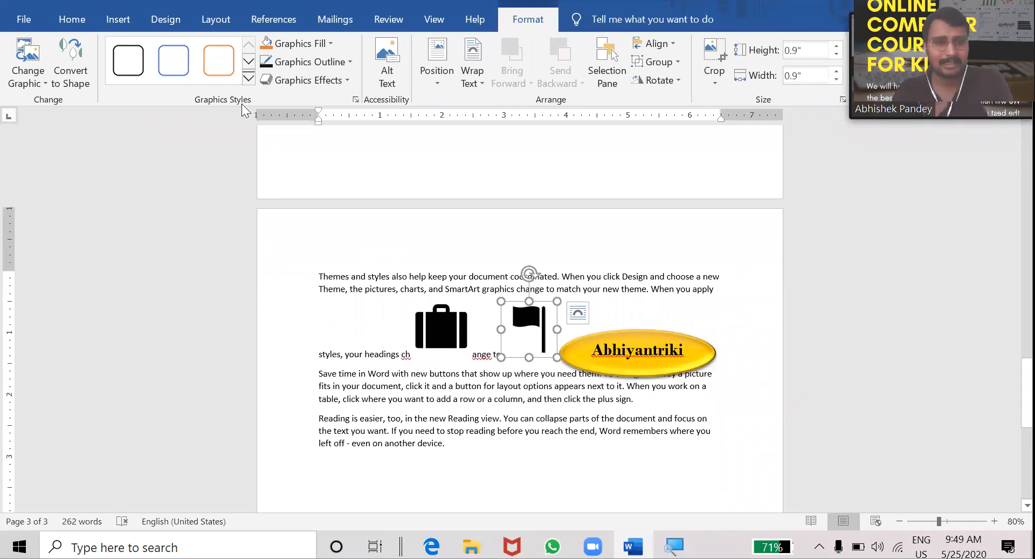
pyautogui.click(119, 20)
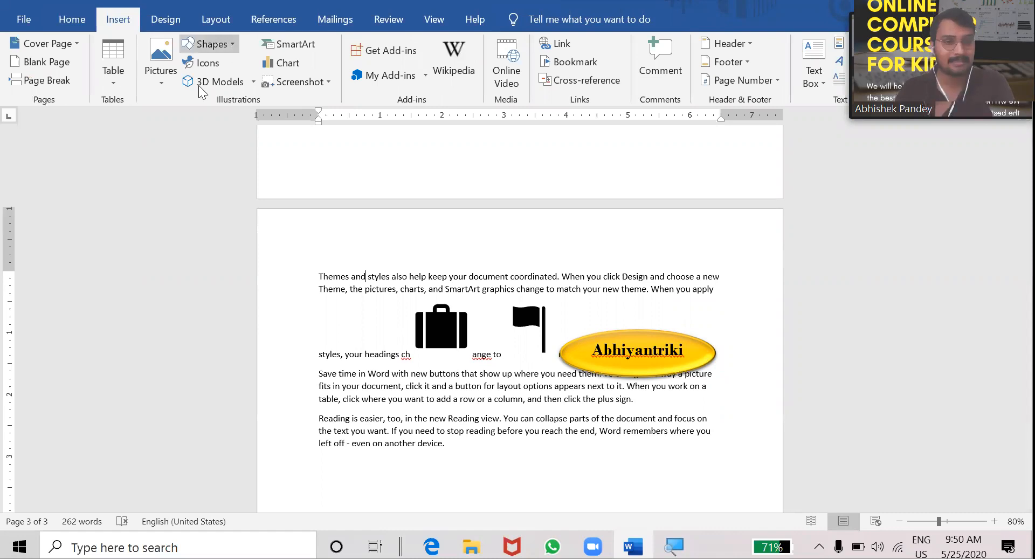
pyautogui.click(255, 82)
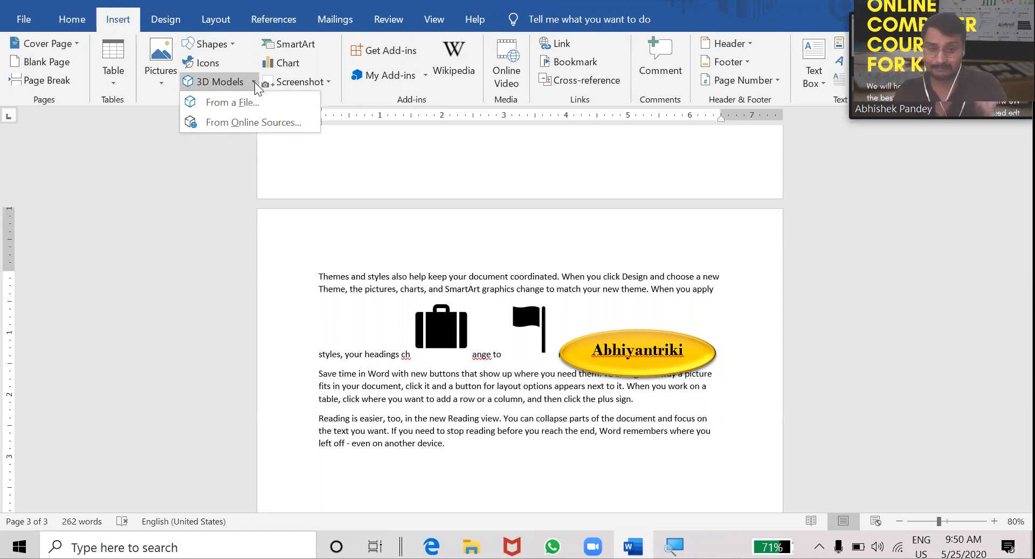
pyautogui.click(497, 441)
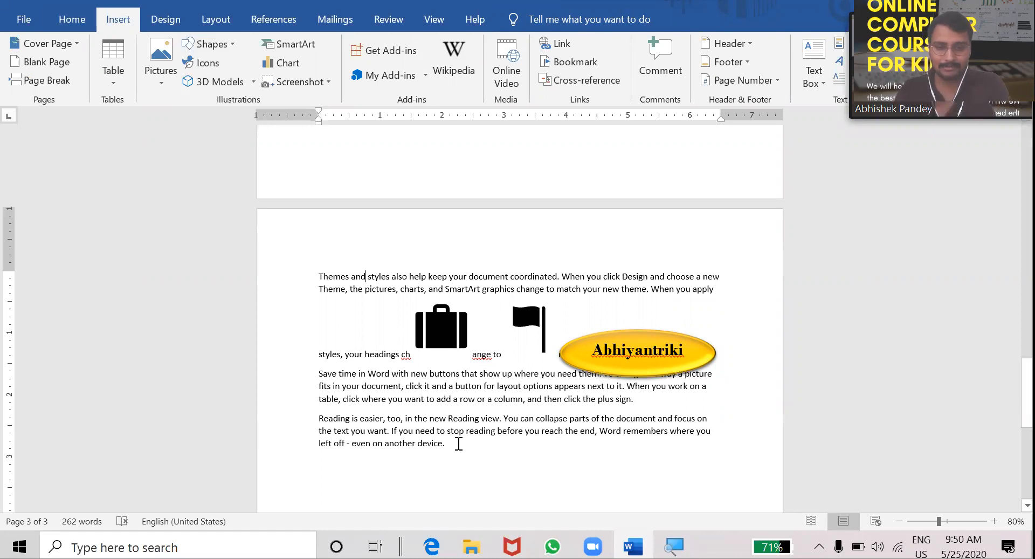
# Insert a Segmented Cycle SmartArt graphic on a new line below the "Reading is easier" paragraph.
pyautogui.keyDown('ctrl'); pyautogui.scroll(4, 439, 477); pyautogui.keyUp('ctrl')
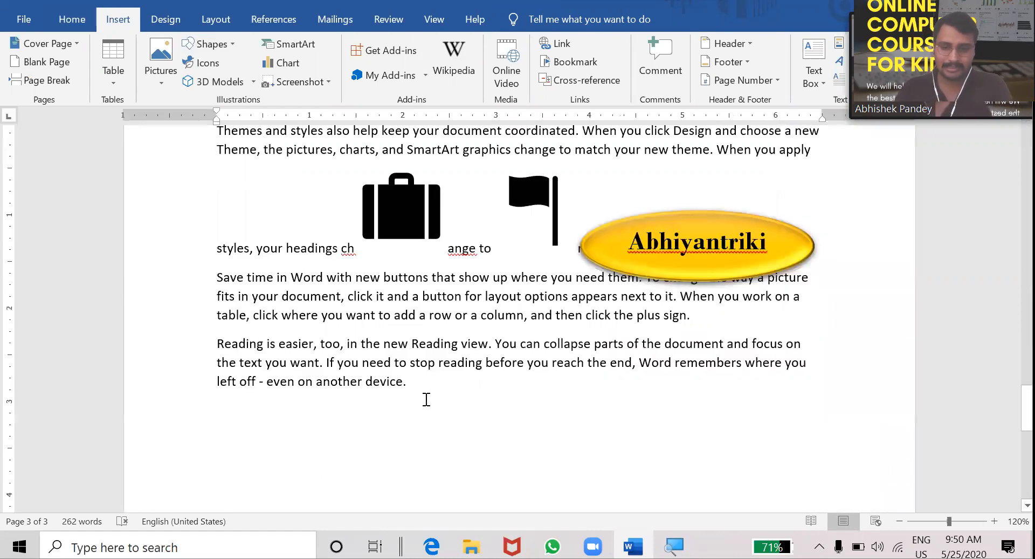
pyautogui.click(301, 51)
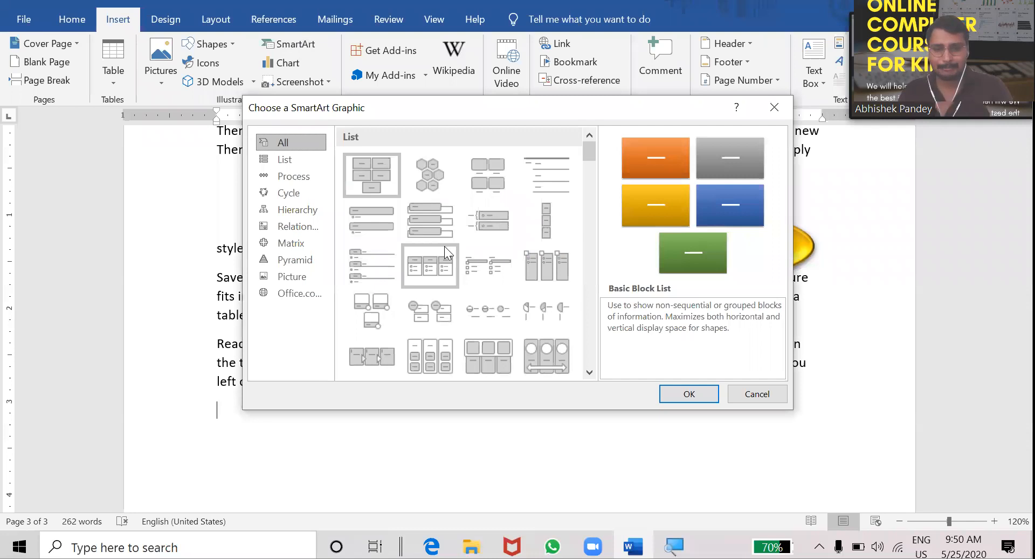
pyautogui.scroll(-3, 444, 246)
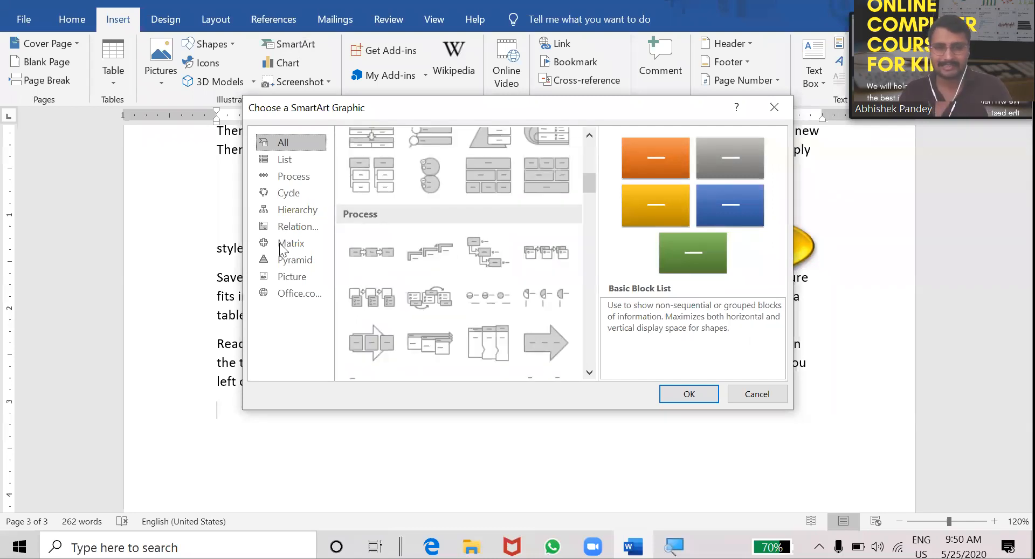
pyautogui.click(287, 193)
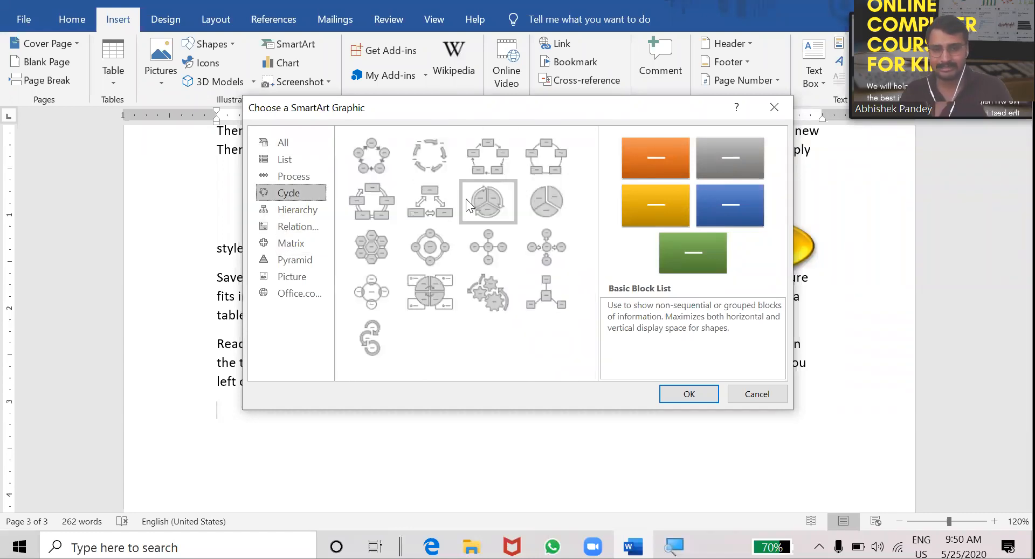
pyautogui.click(507, 208)
pyautogui.click(689, 395)
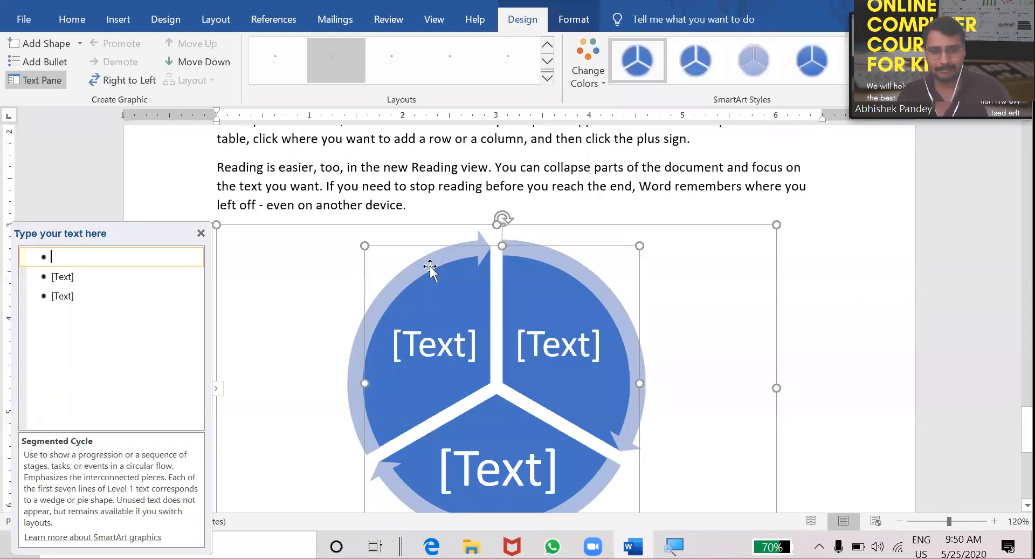
# Label the cycle's upper-left segment "Present tense", the upper-right one "Past Tense" and the lower one "Future Tense".
pyautogui.scroll(-2, 474, 246)
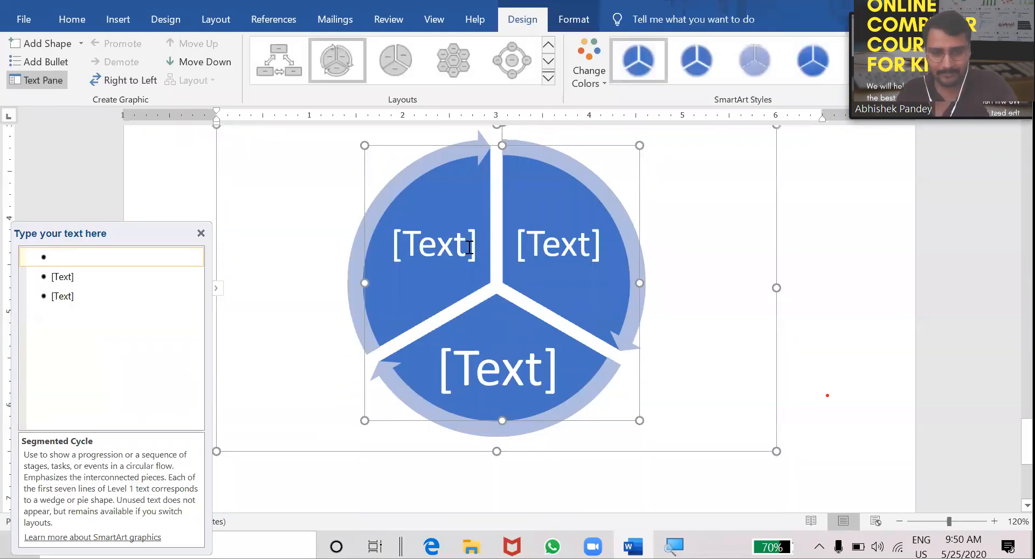
pyautogui.click(425, 246)
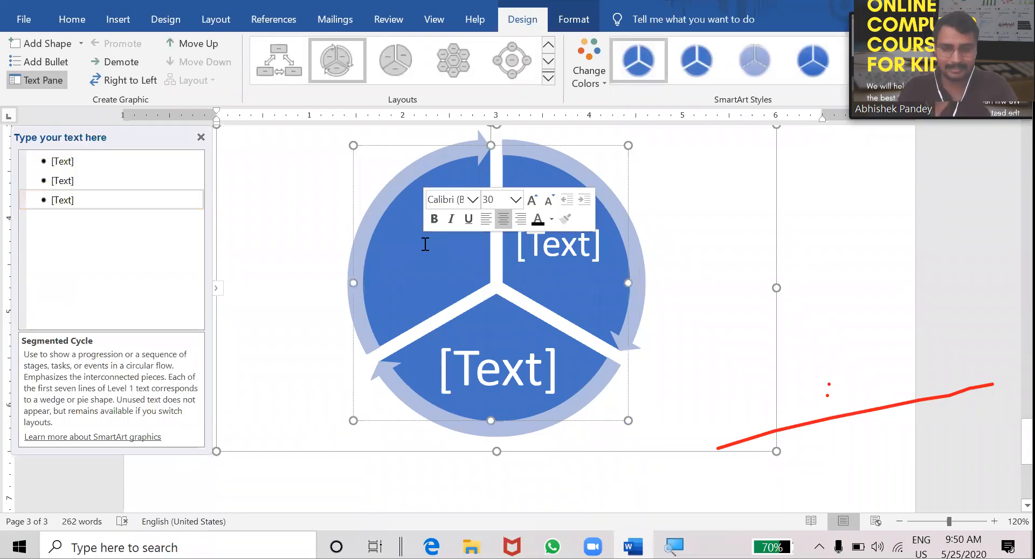
pyautogui.write('Prese')
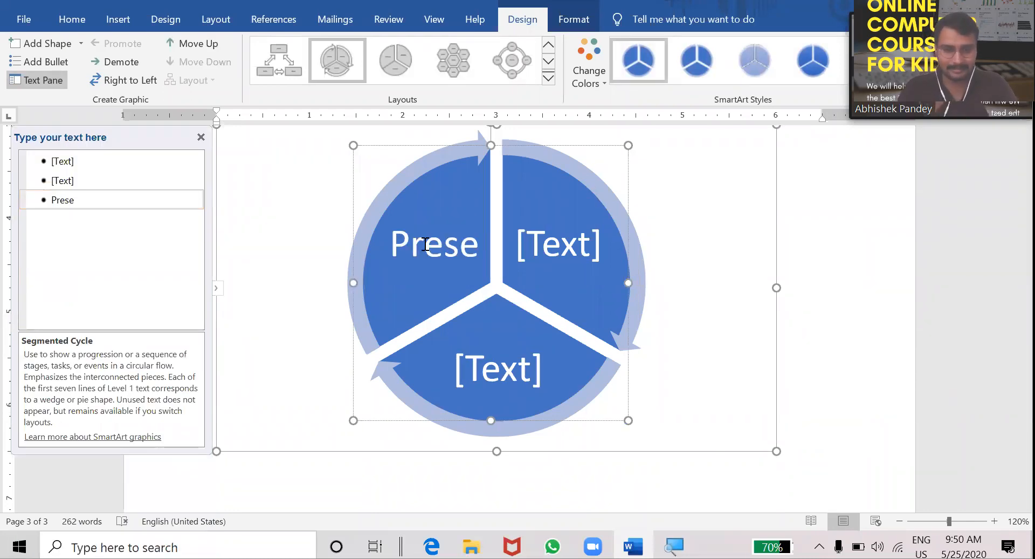
pyautogui.write('nt ten')
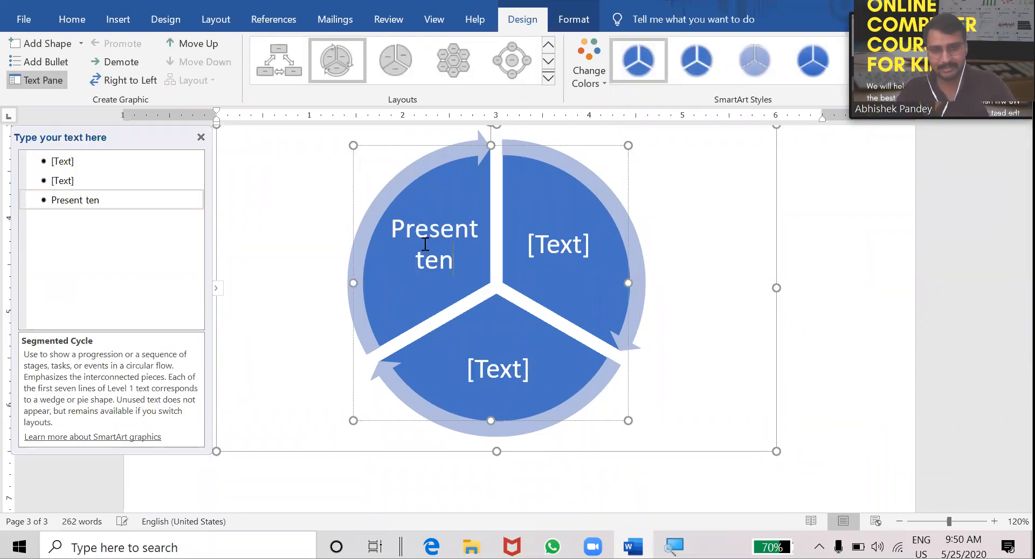
pyautogui.write('se')
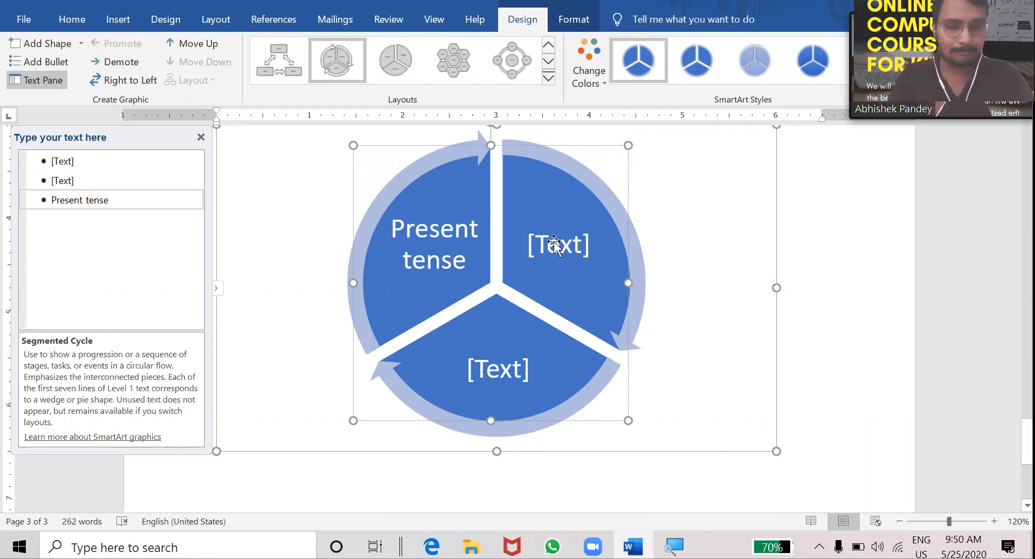
pyautogui.click(554, 243)
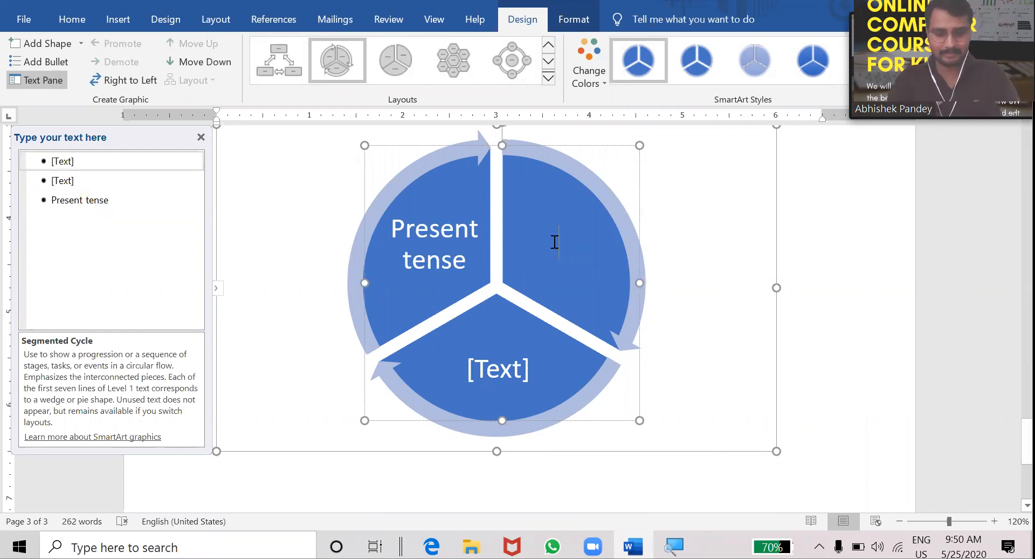
pyautogui.write('Past Te')
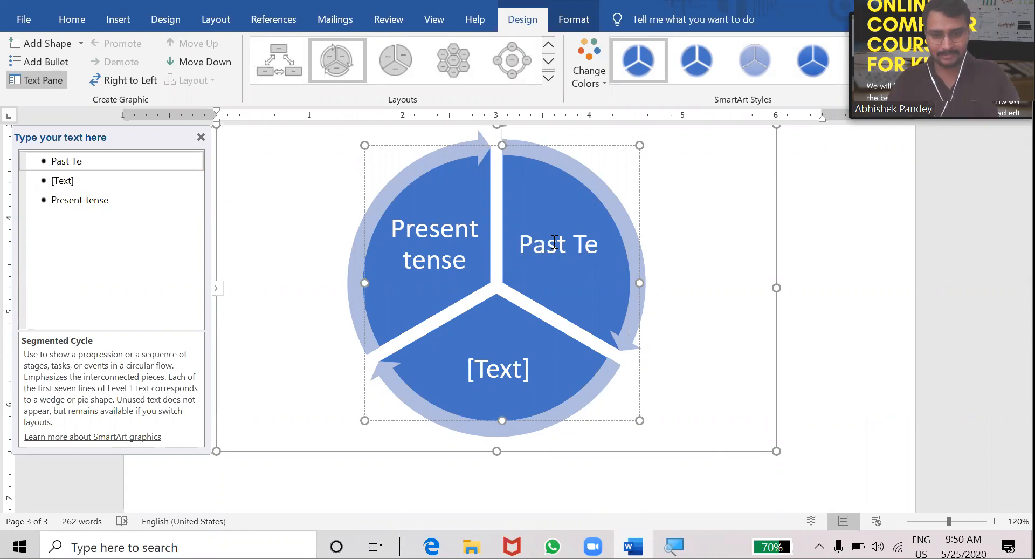
pyautogui.write('nse')
pyautogui.click(502, 369)
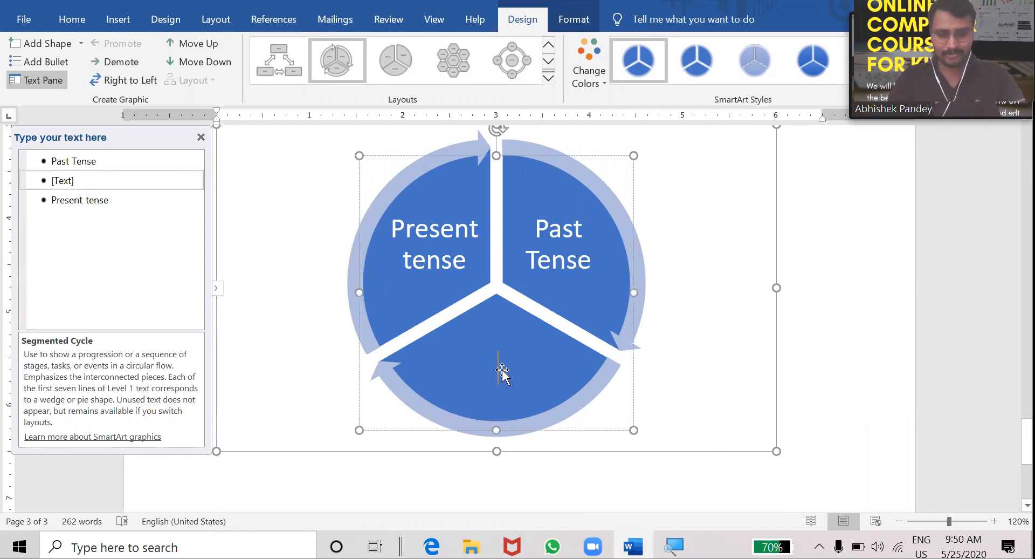
pyautogui.write('Futu')
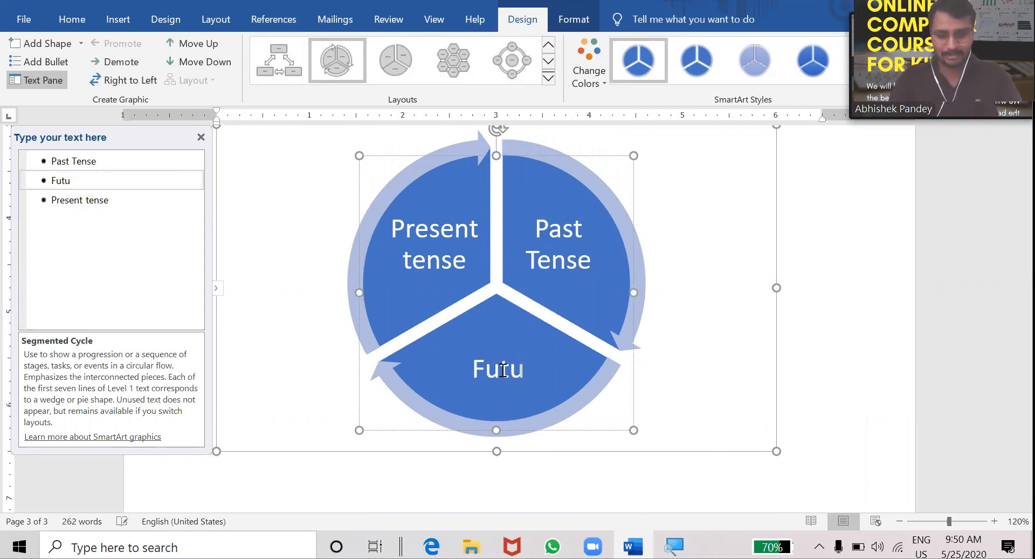
pyautogui.write('re Tense')
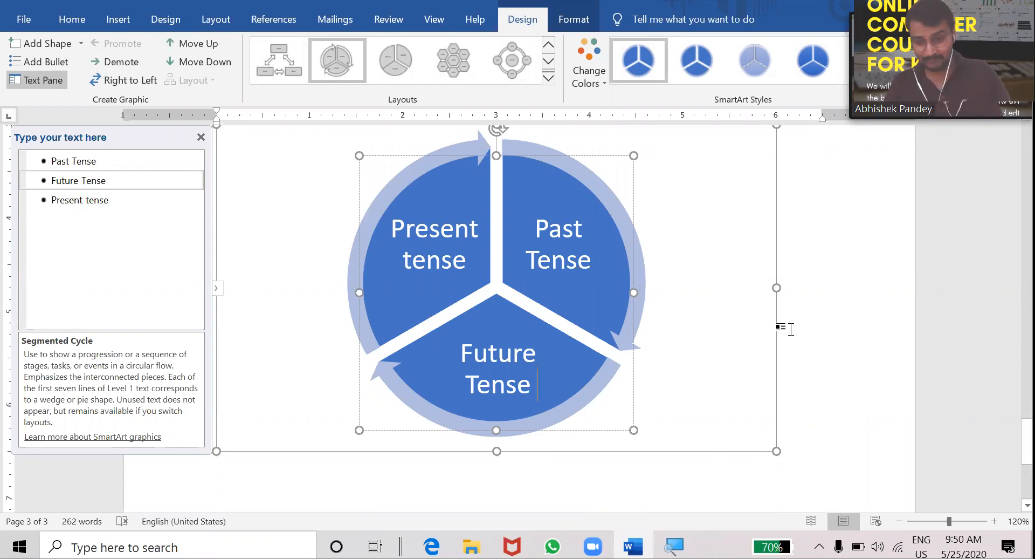
# Shrink the tense cycle graphic proportionally to about 4.3 inches wide and deselect it.
pyautogui.moveTo(777, 453); pyautogui.dragTo(635, 316)
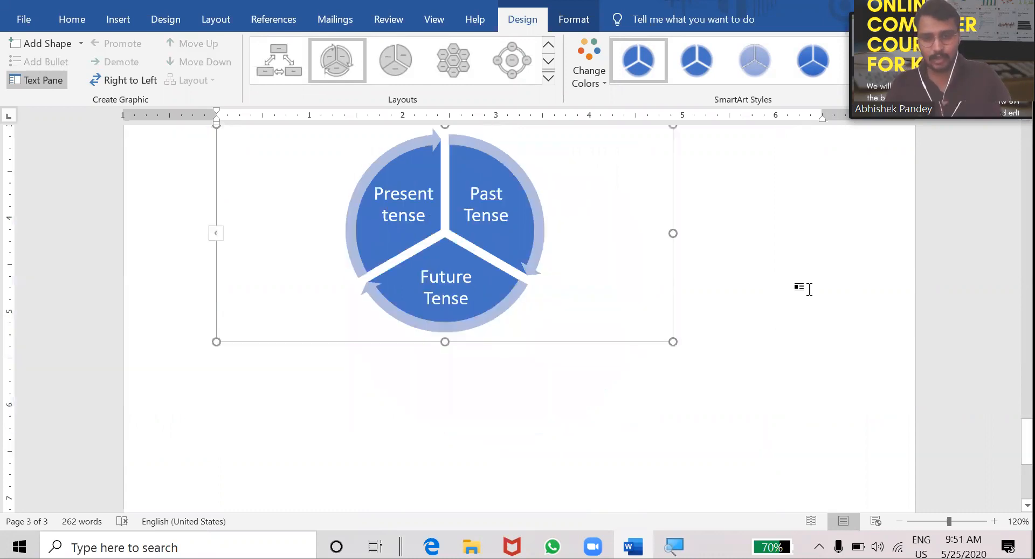
pyautogui.click(817, 290)
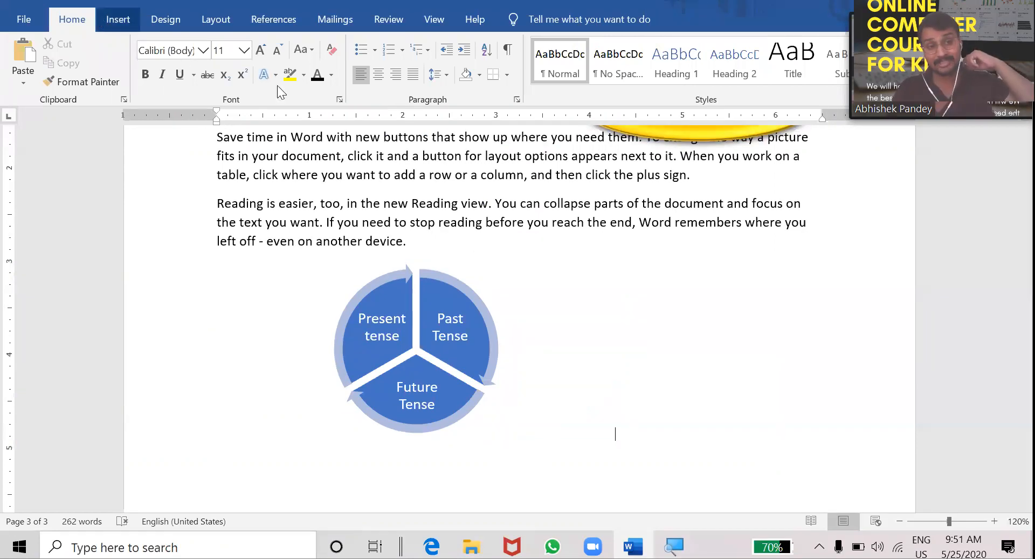
# Insert a Cycle Matrix SmartArt graphic from the Cycle category after the tense cycle.
pyautogui.click(101, 16)
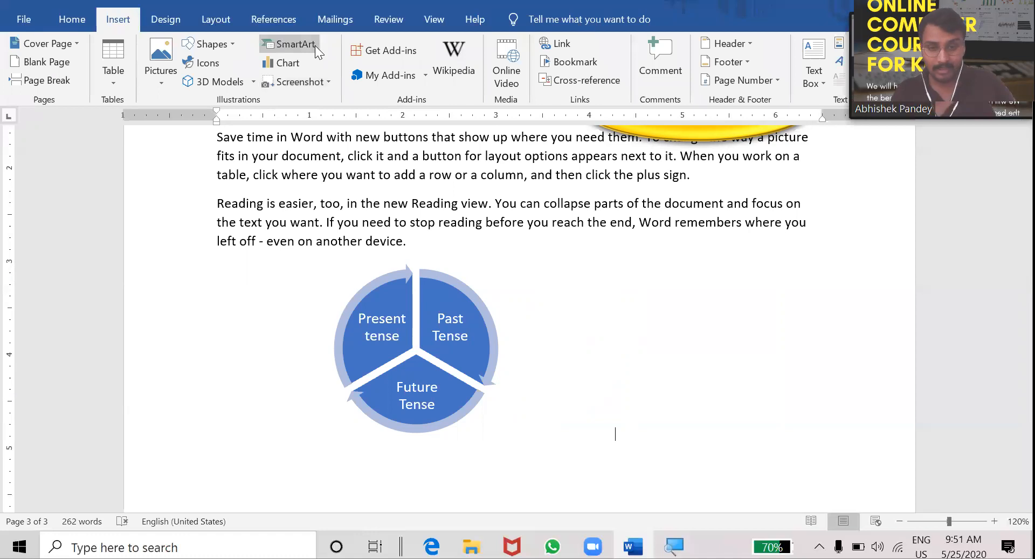
pyautogui.click(315, 45)
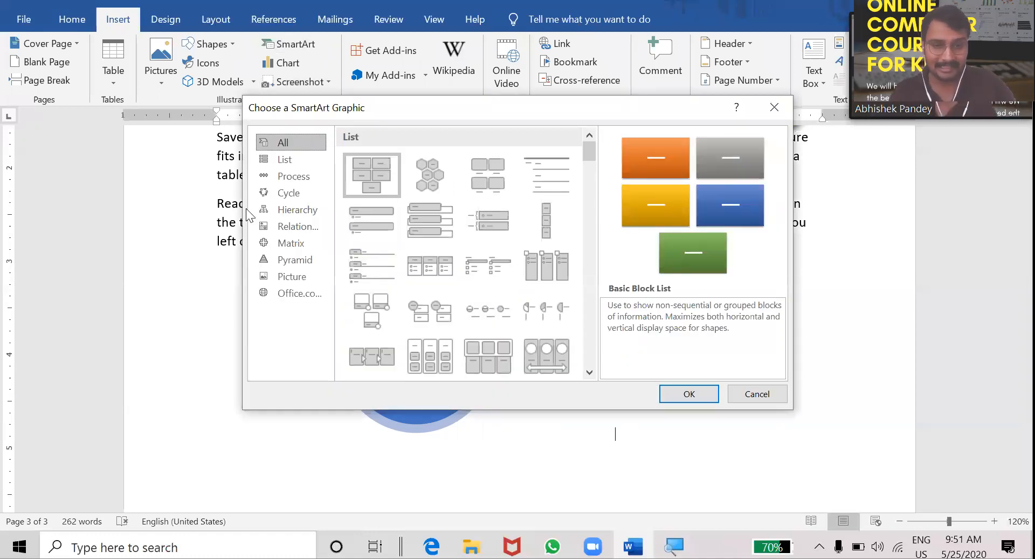
pyautogui.click(289, 207)
pyautogui.click(291, 193)
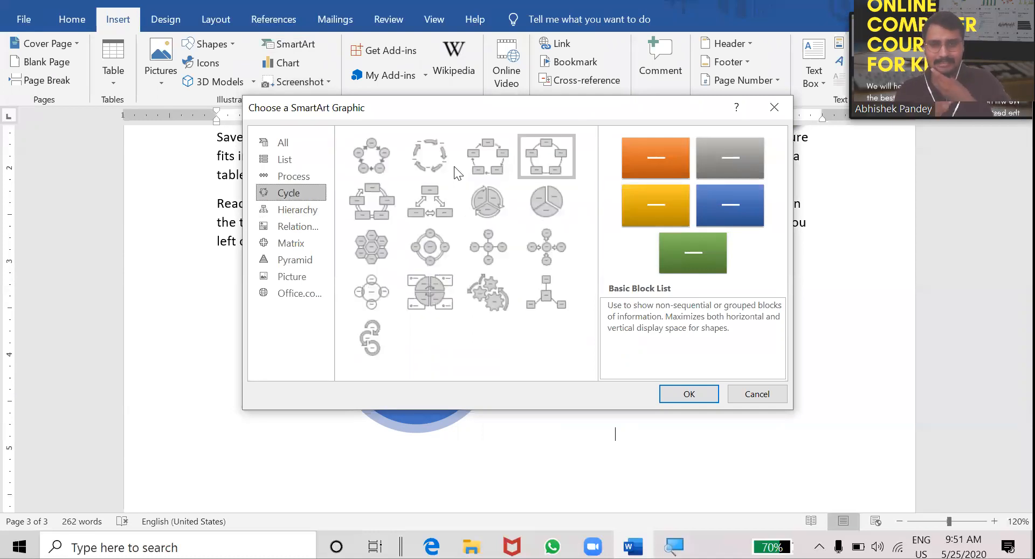
pyautogui.click(424, 294)
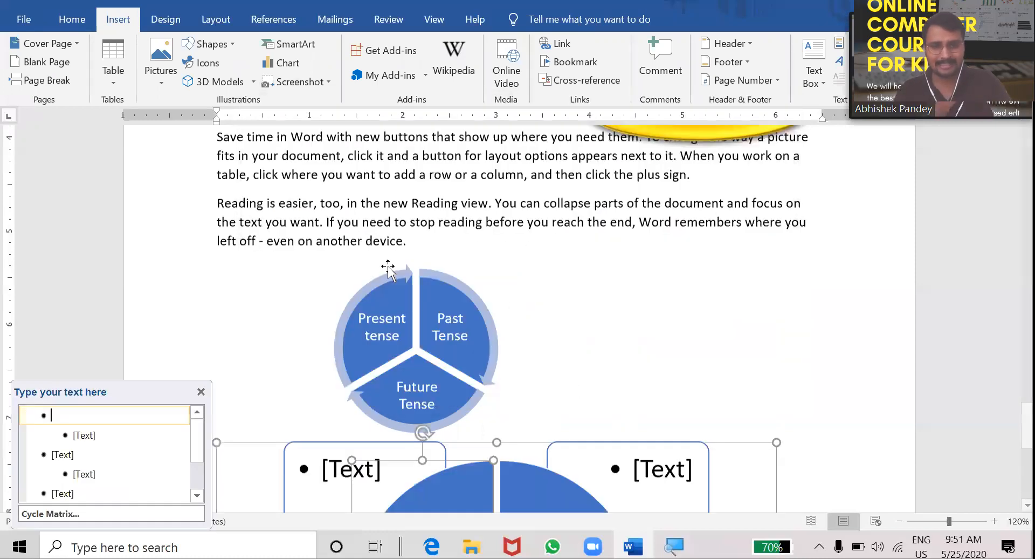
# Shrink the Cycle Matrix graphic to about 2.9 inches wide and deselect it.
pyautogui.scroll(3, 743, 265)
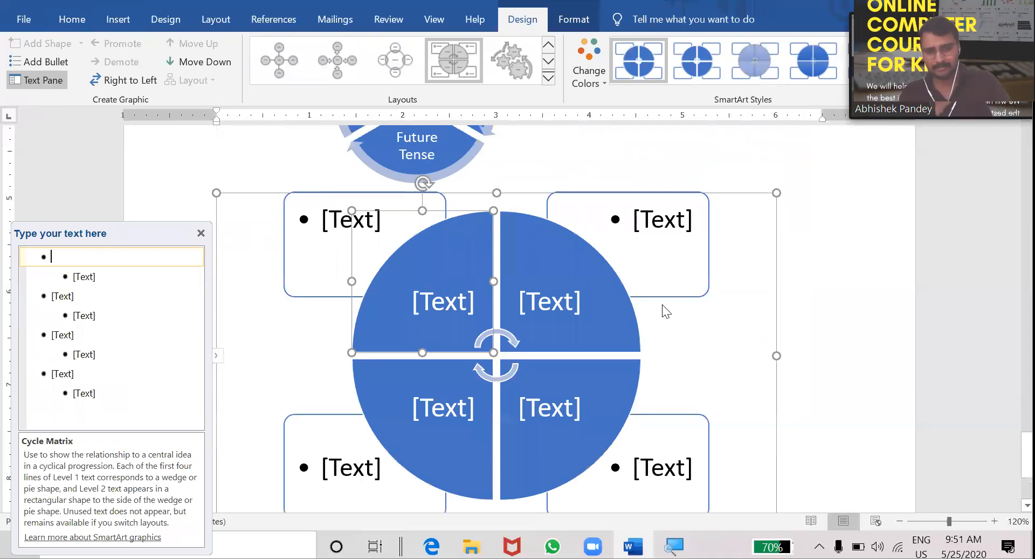
pyautogui.scroll(-5, 669, 377)
pyautogui.moveTo(671, 417); pyautogui.dragTo(501, 309)
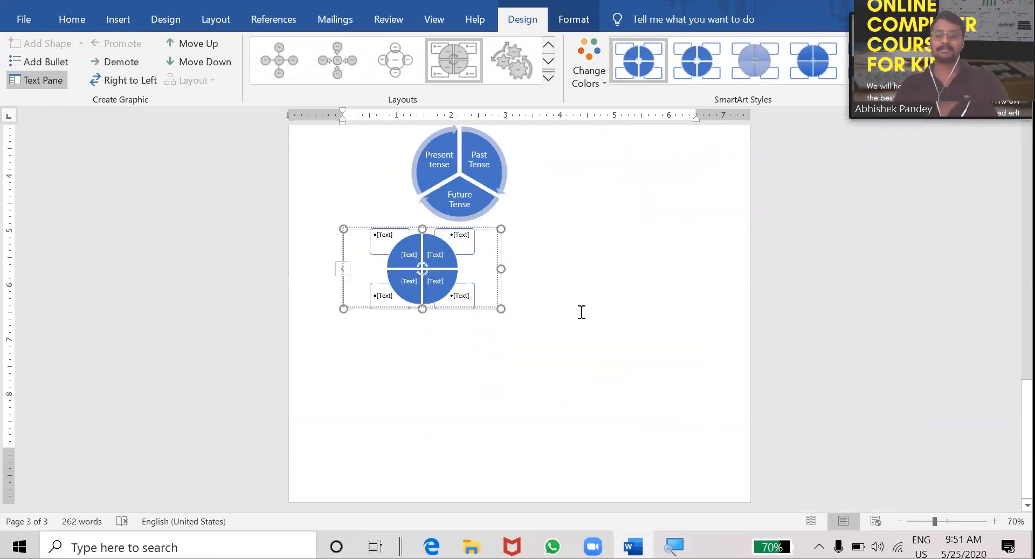
pyautogui.click(608, 317)
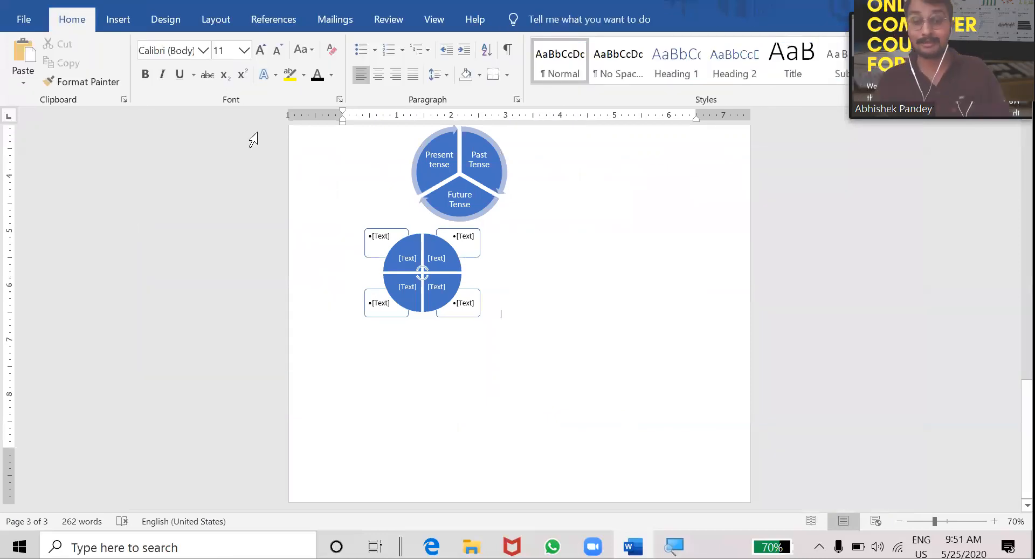
# Insert a screen clipping of the desktop's central area, covering most of the yellow car, after the Cycle Matrix graphic.
pyautogui.click(130, 24)
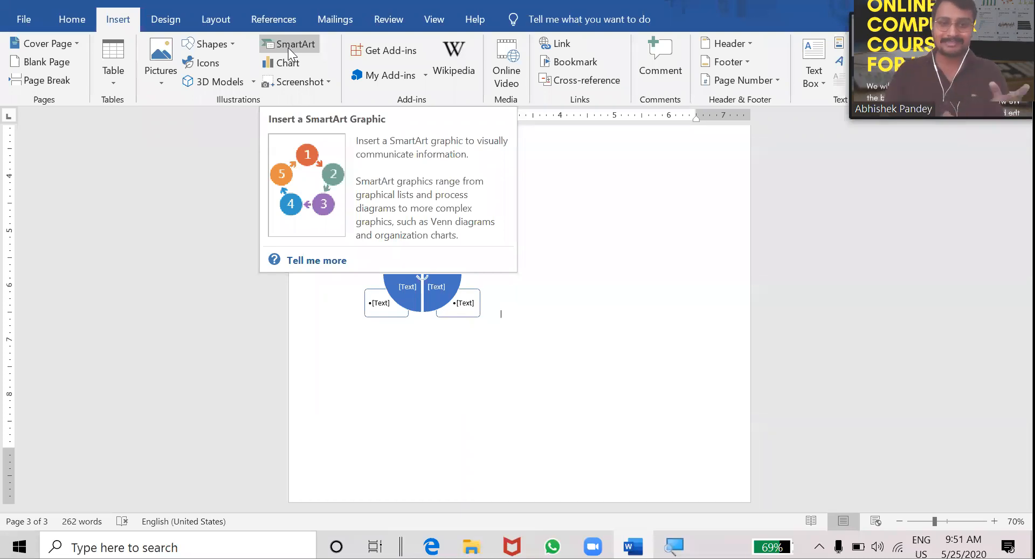
pyautogui.click(303, 84)
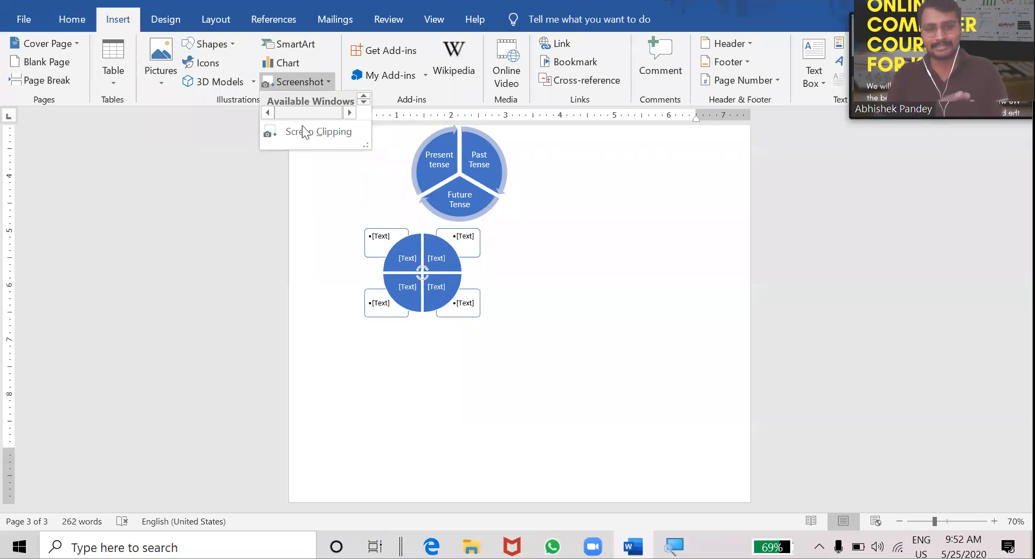
pyautogui.click(303, 129)
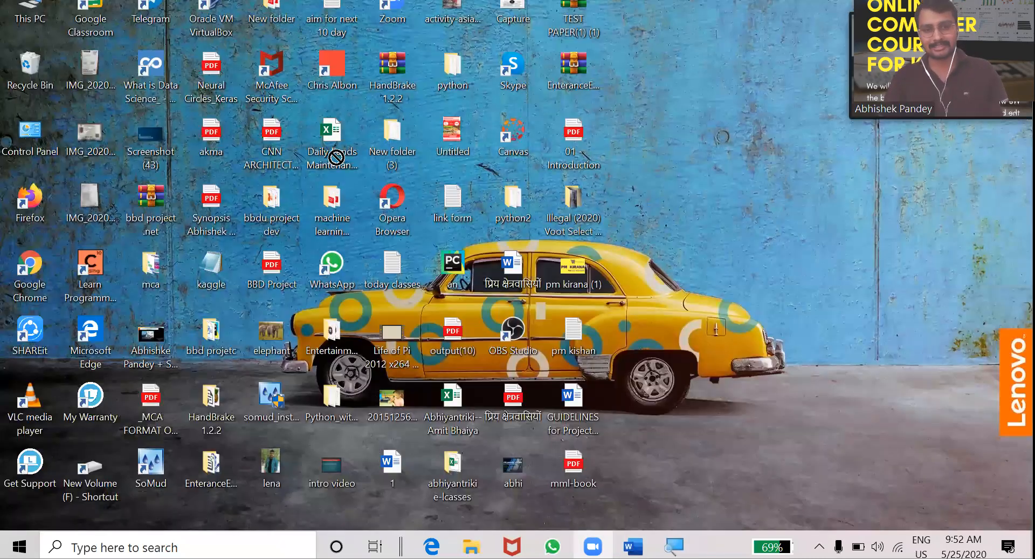
pyautogui.moveTo(353, 157); pyautogui.dragTo(691, 400)
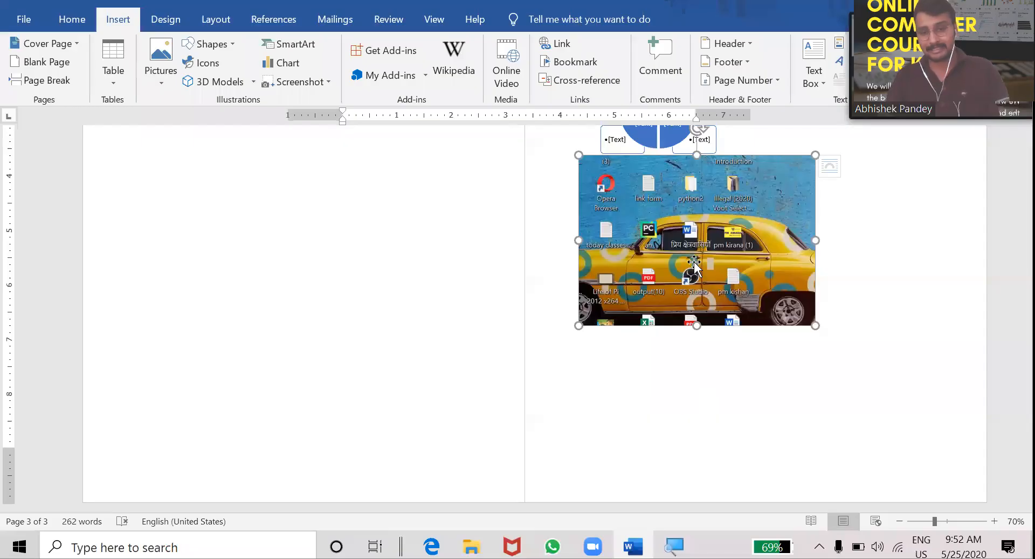
pyautogui.scroll(-5, 712, 364)
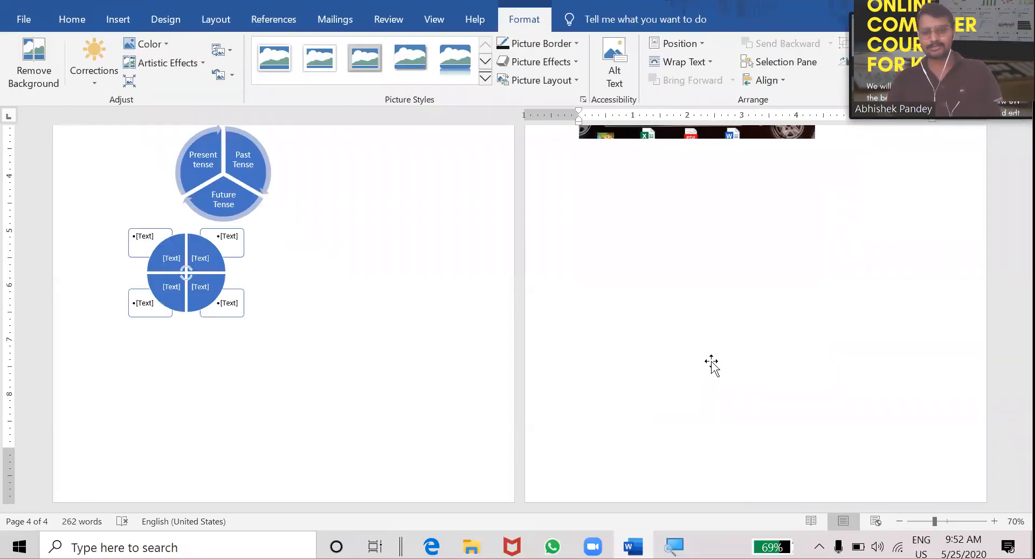
pyautogui.scroll(5, 519, 300)
pyautogui.click(519, 300)
pyautogui.scroll(8, 519, 300)
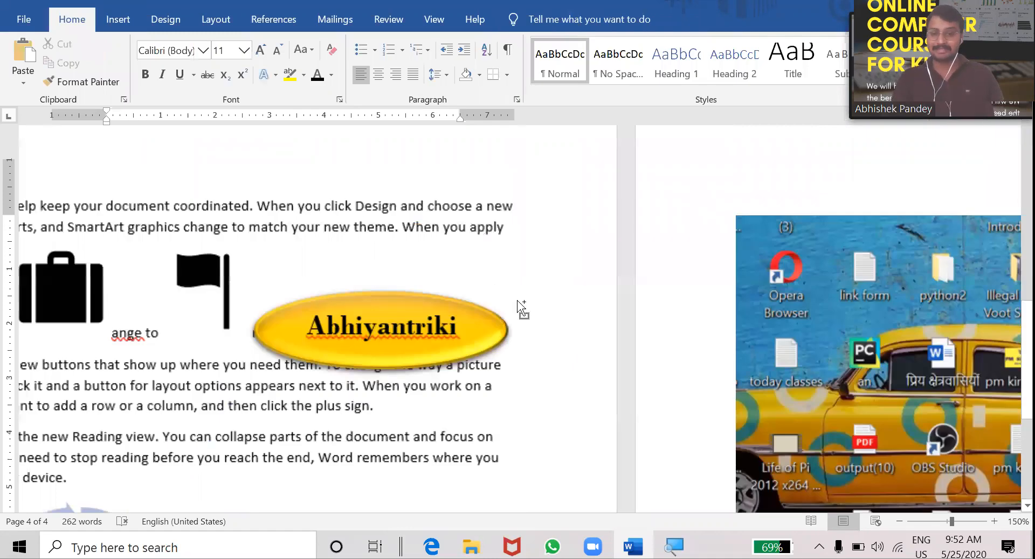
pyautogui.scroll(-7, 518, 300)
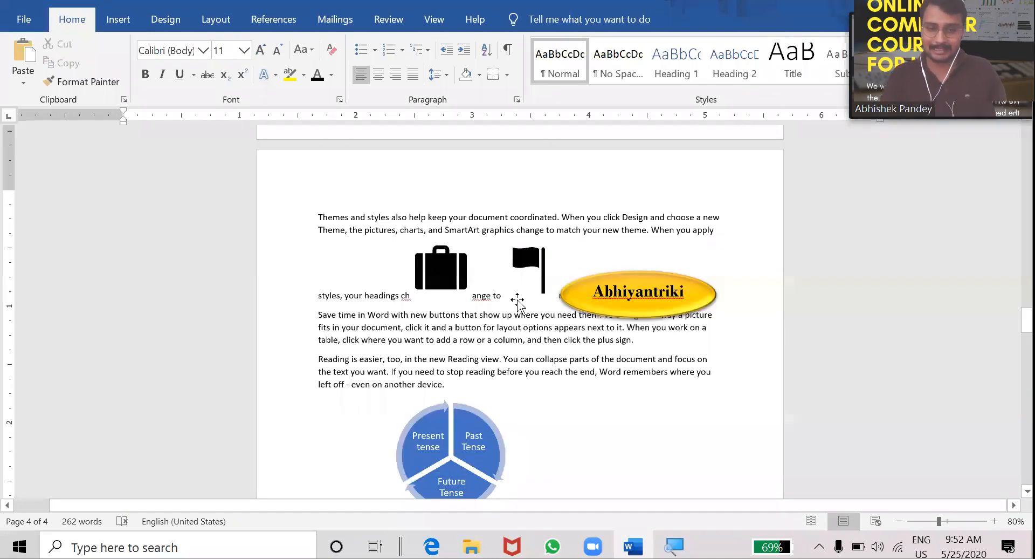
pyautogui.scroll(-5, 518, 302)
pyautogui.scroll(-5, 425, 272)
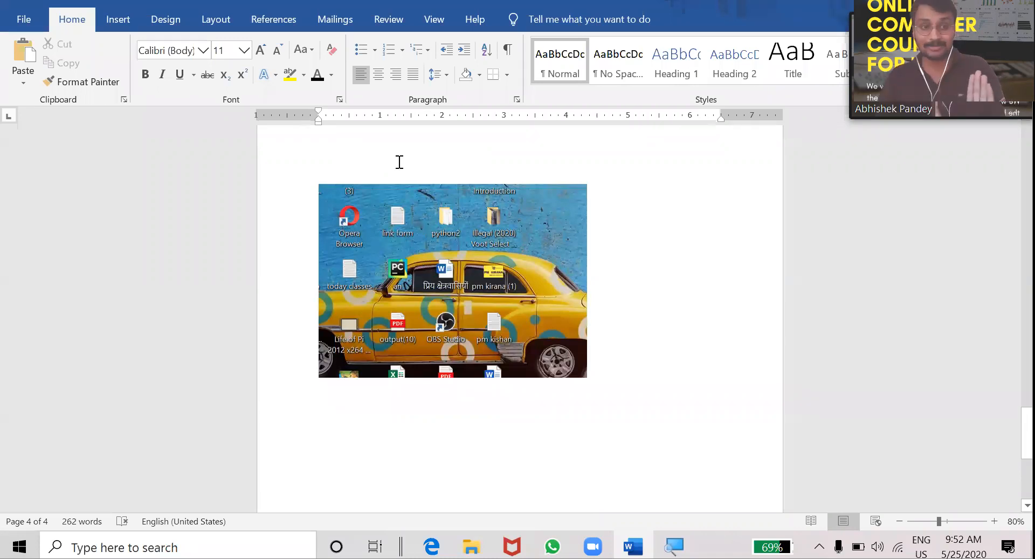
# Insert the built-in Slice (Dark) cover page at the start of the document.
pyautogui.click(134, 20)
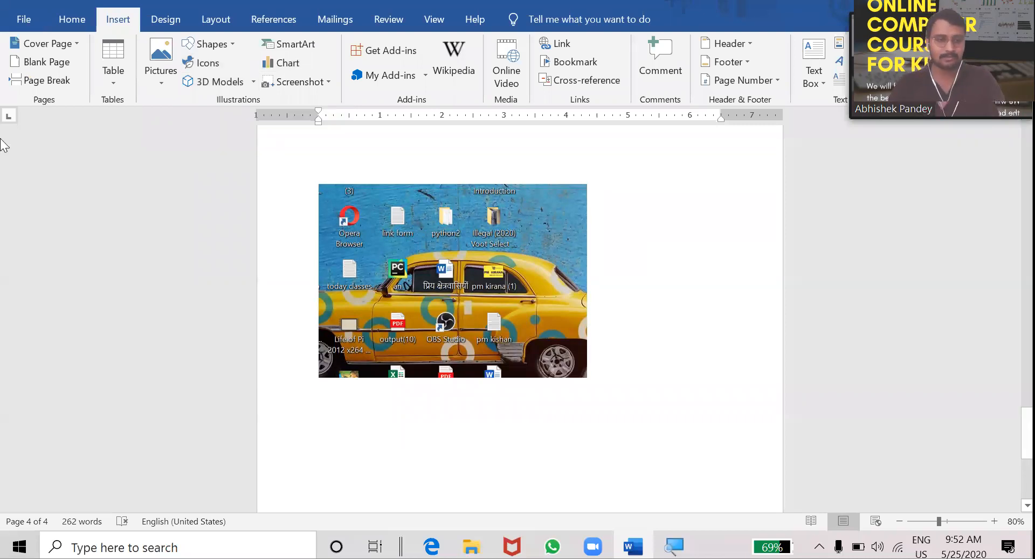
pyautogui.scroll(20, 399, 434)
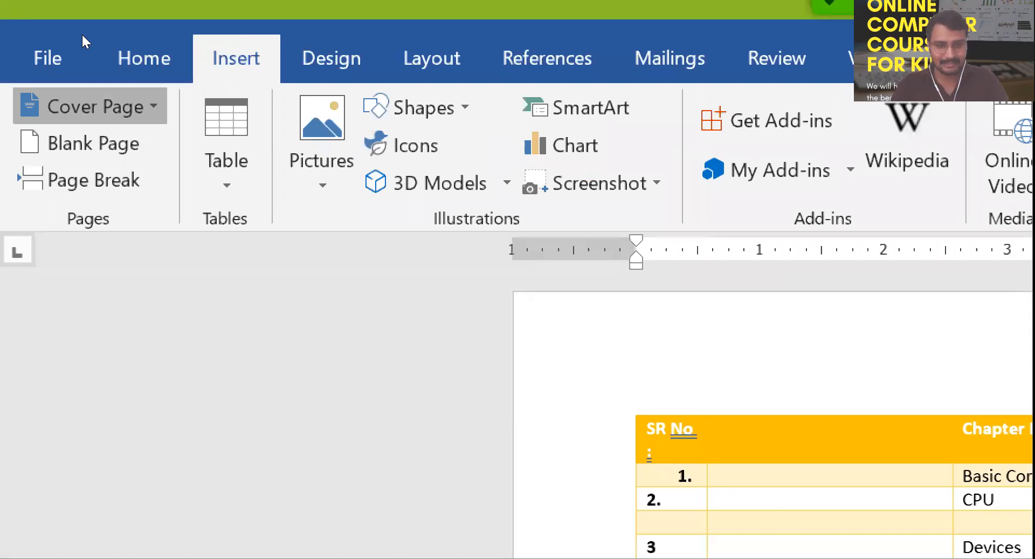
pyautogui.click(94, 107)
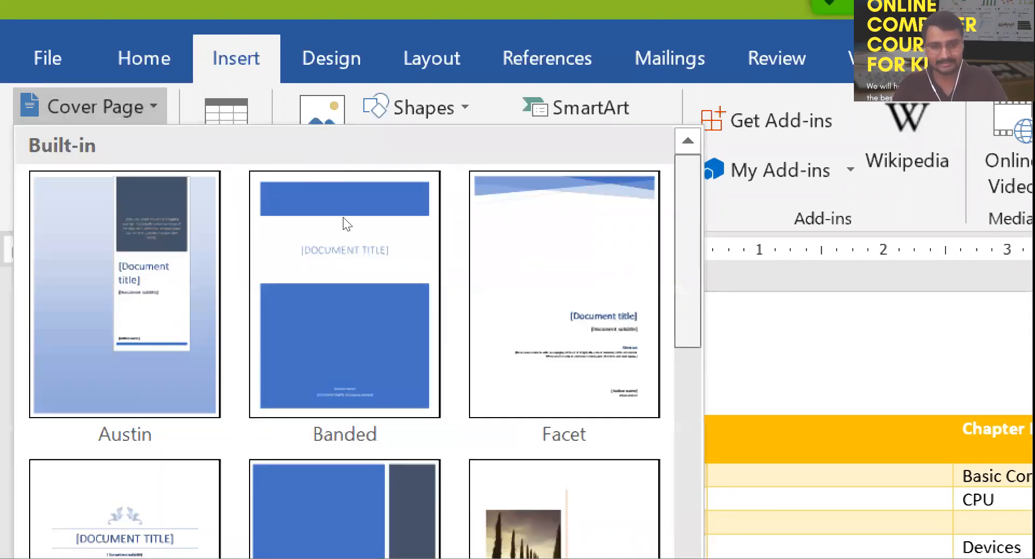
pyautogui.scroll(-5, 346, 246)
pyautogui.scroll(-3, 346, 253)
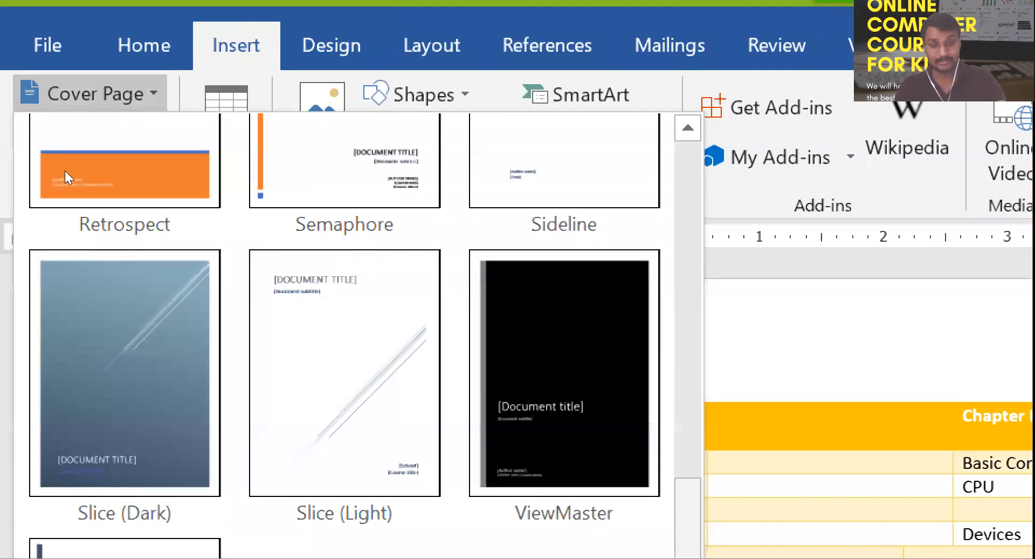
pyautogui.click(65, 171)
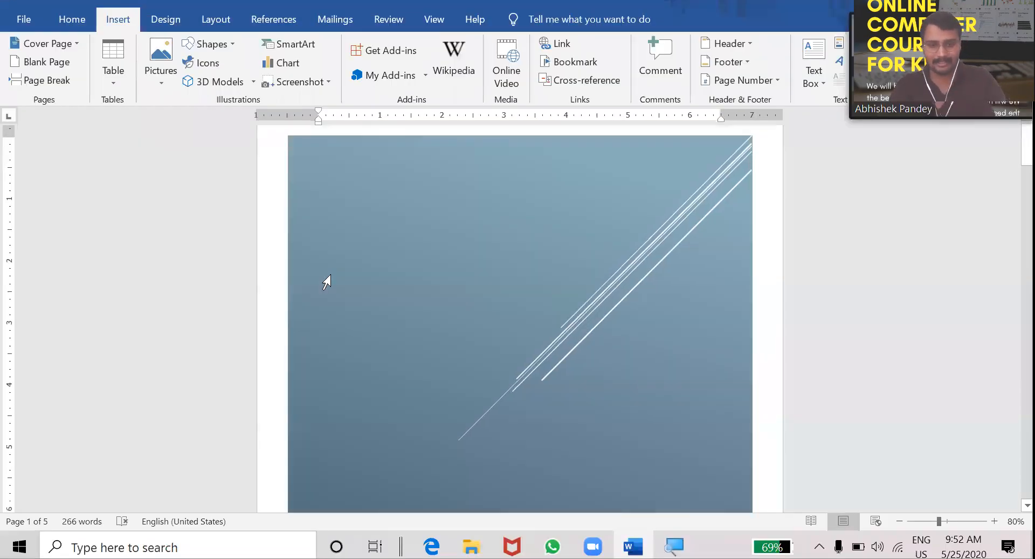
# Fill in the cover page title as "COMPUTER BASIC" and the subtitle as "By" followed by the author's full name.
pyautogui.scroll(-5, 368, 345)
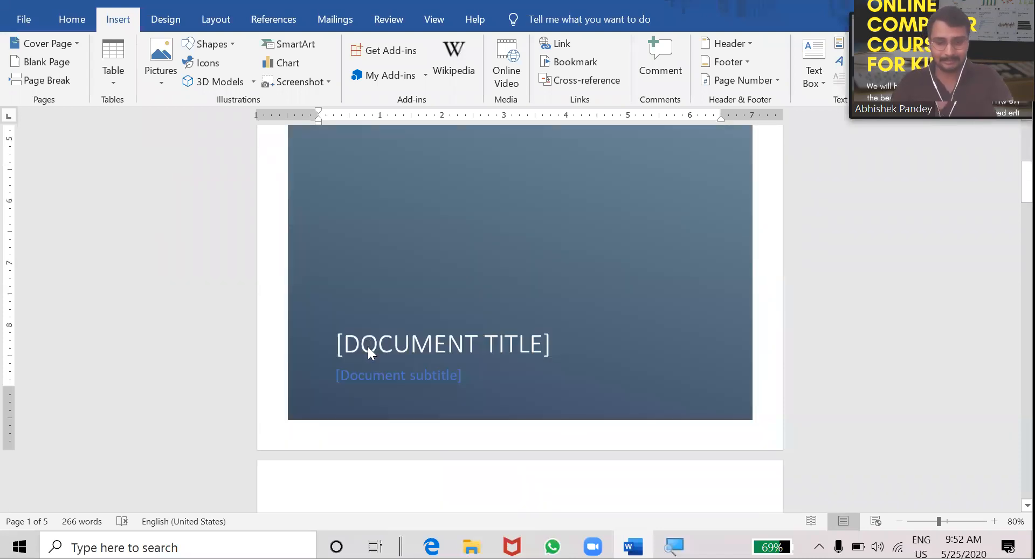
pyautogui.click(367, 344)
pyautogui.write('C')
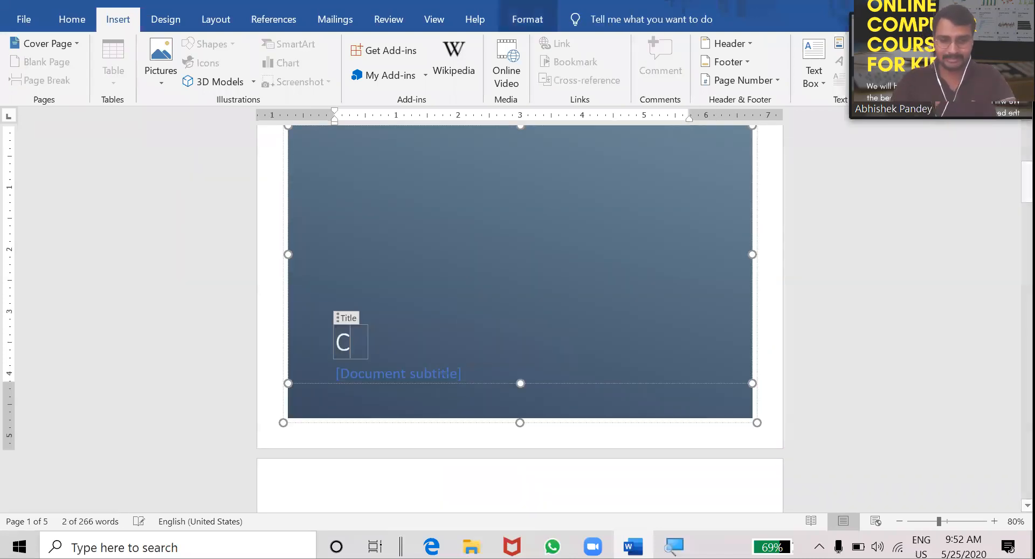
pyautogui.write('OMPUT')
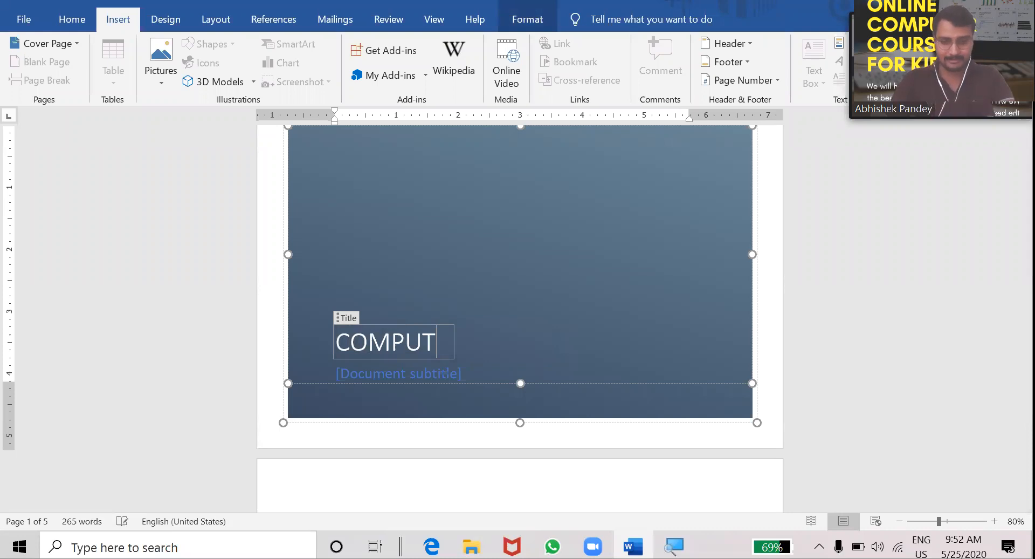
pyautogui.write('ER BASIC')
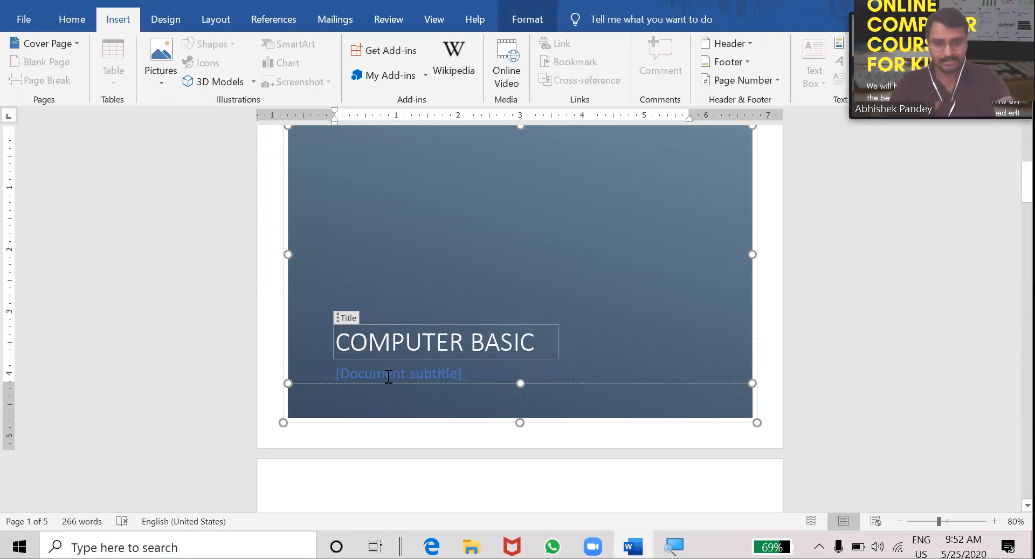
pyautogui.click(388, 376)
pyautogui.write('By')
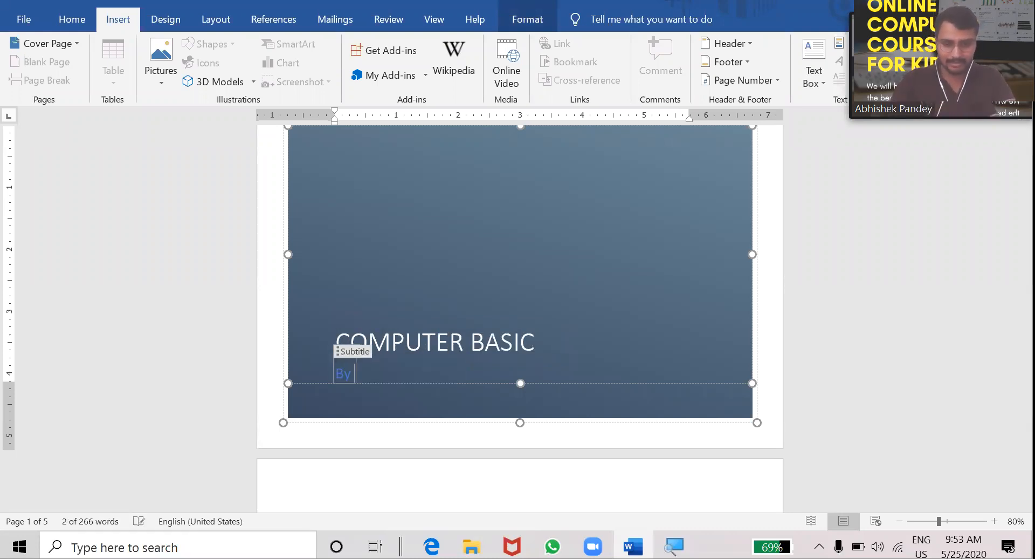
pyautogui.write(' Abhishek Pandey')
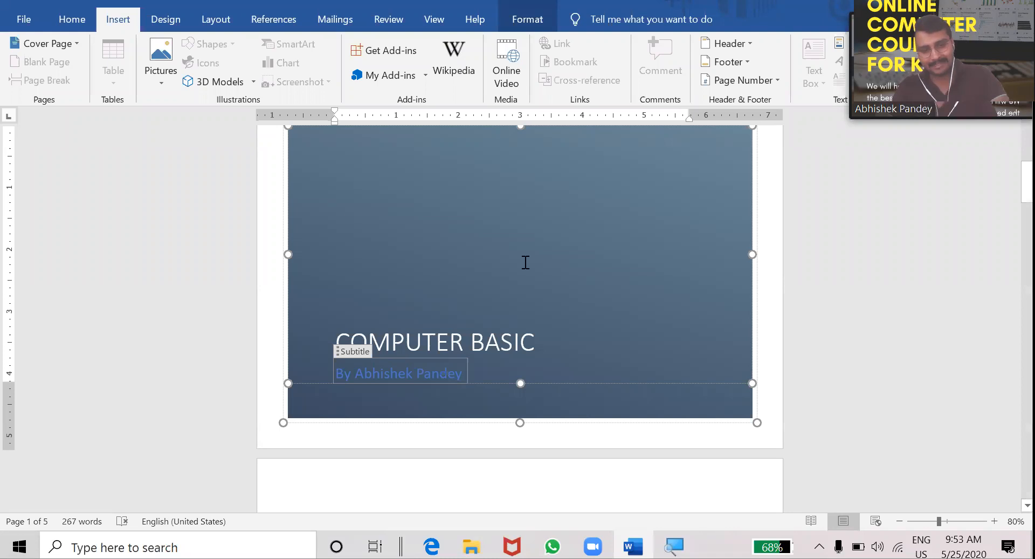
# Draw a wide rectangle across the upper part of the cover page and apply the shape style with white fill and green outline.
pyautogui.scroll(5, 526, 262)
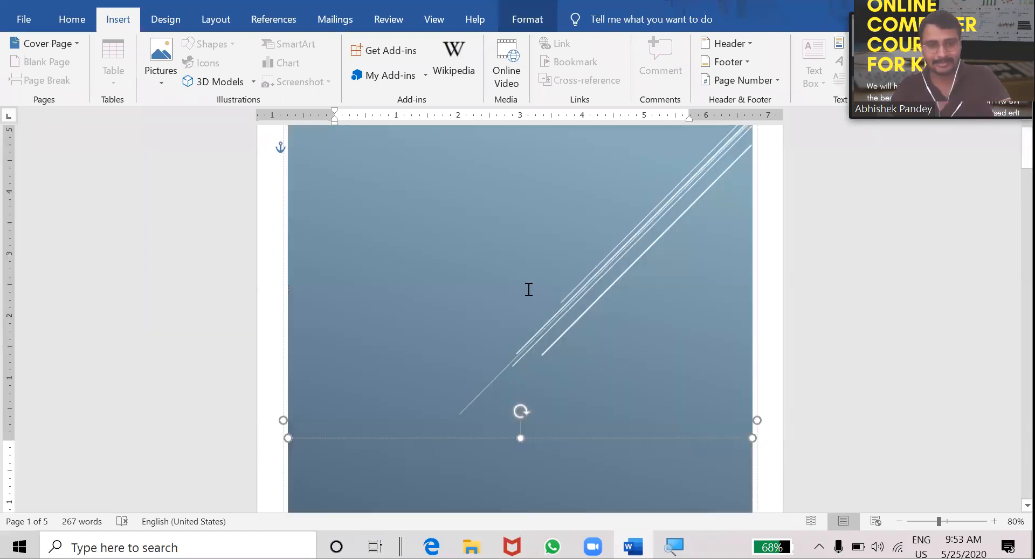
pyautogui.scroll(2, 529, 290)
pyautogui.click(488, 286)
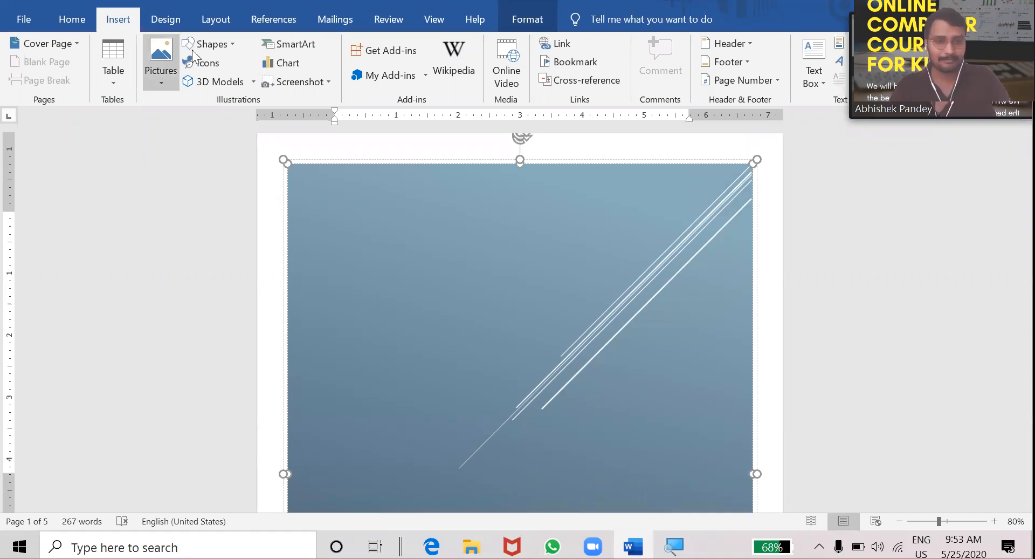
pyautogui.click(208, 44)
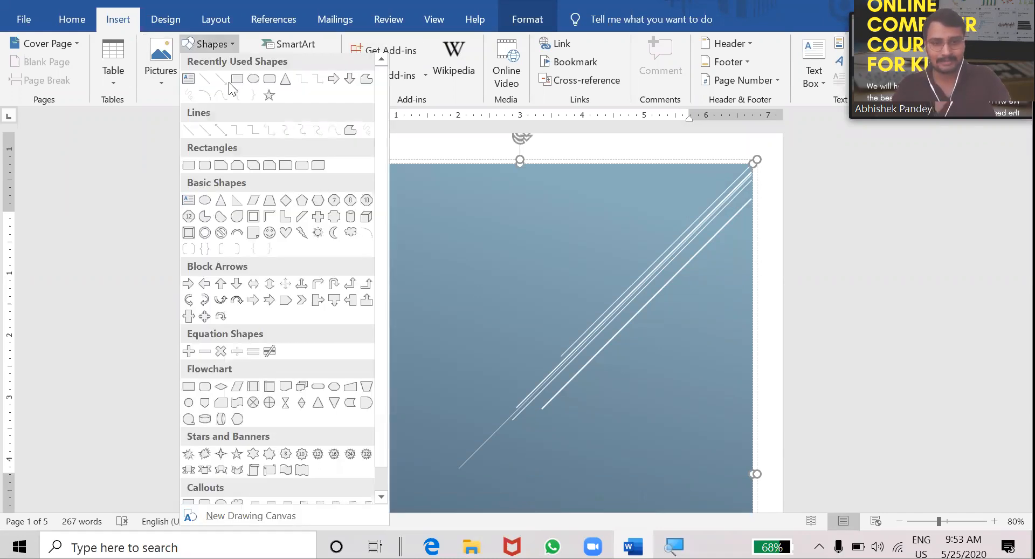
pyautogui.moveTo(355, 214)
pyautogui.mouseDown()
pyautogui.moveTo(666, 282)
pyautogui.moveTo(674, 312)
pyautogui.mouseUp()
pyautogui.click(163, 65)
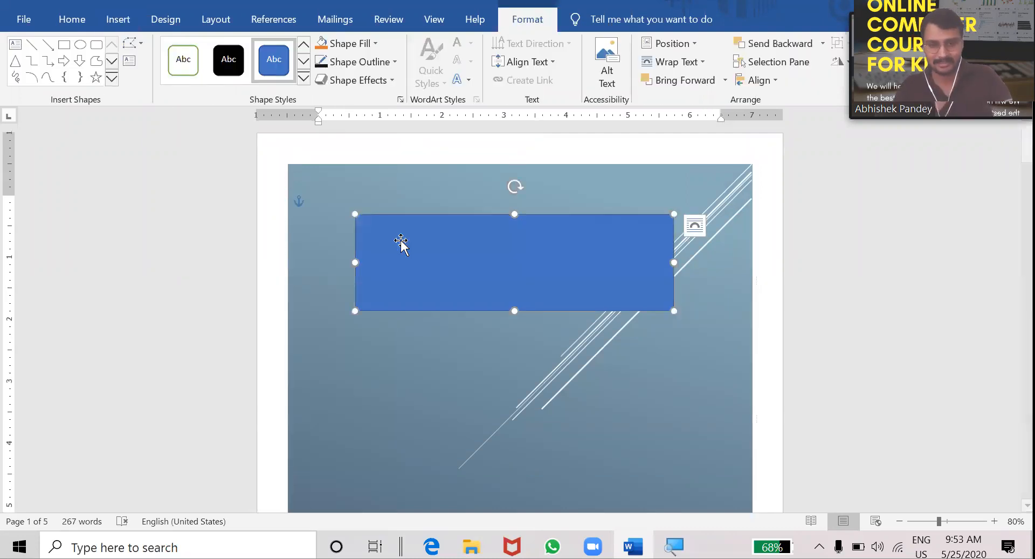
# Add the text "Computer Basic" inside the white rectangle.
pyautogui.rightClick(470, 306)
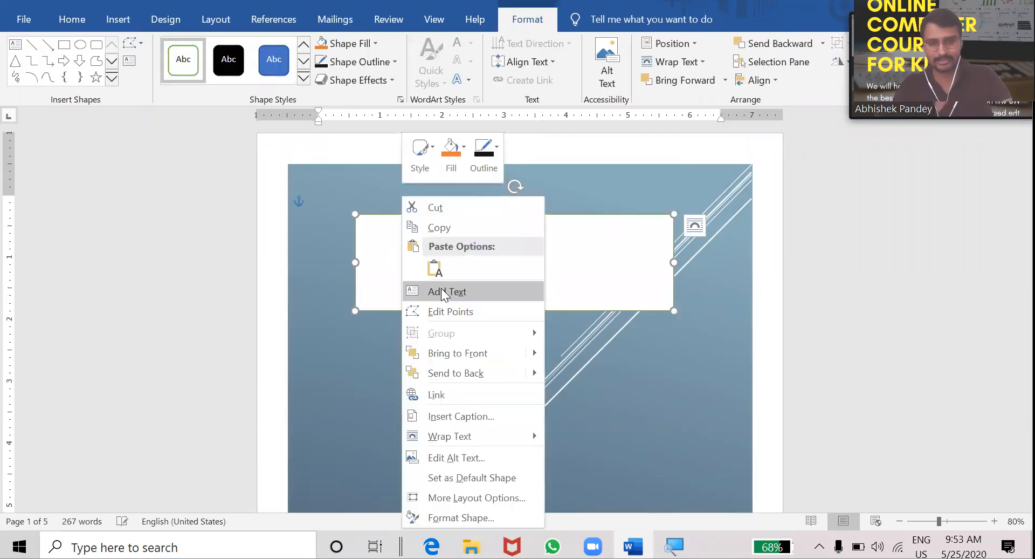
pyautogui.click(447, 291)
pyautogui.write('Computer Basic')
# Enlarge the whole "Computer Basic" text in the rectangle to font size 48.
pyautogui.hotkey('shift', 'Left')
pyautogui.hotkey('shift', 'Left')
pyautogui.hotkey('shift', 'Left')
pyautogui.hotkey('shift', 'Left')
pyautogui.hotkey('shift', 'Left')
pyautogui.hotkey('shift', 'Left')
pyautogui.hotkey('shift', 'Left')
pyautogui.hotkey('shift', 'Left')
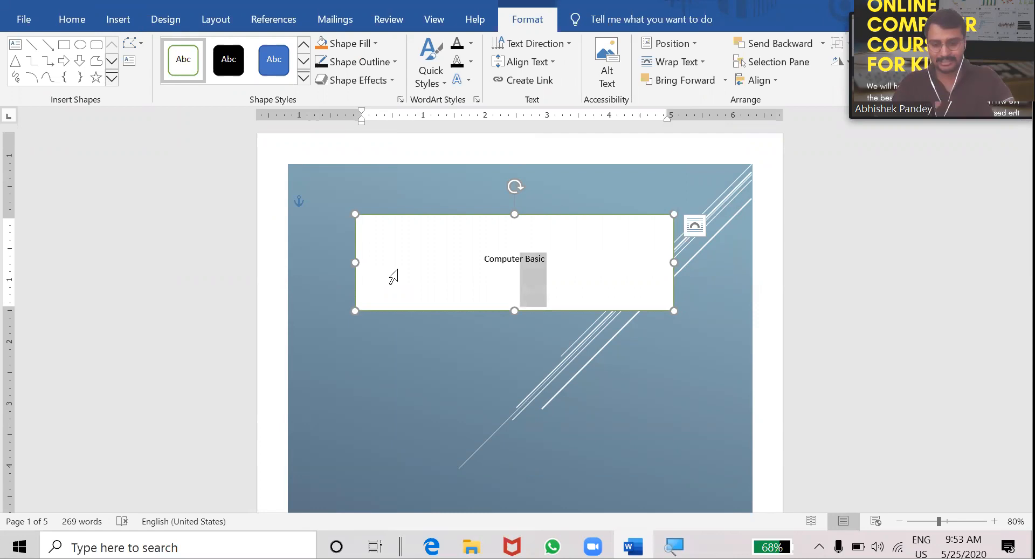
pyautogui.hotkey('shift', 'Left')
pyautogui.hotkey('shift', 'Left')
pyautogui.hotkey('shift', 'Left')
pyautogui.hotkey('shift', 'Left')
pyautogui.hotkey('shift', 'Left')
pyautogui.hotkey('shift', 'Left')
pyautogui.hotkey('shift', 'Left')
pyautogui.hotkey('shift', 'Left')
pyautogui.hotkey('shift', 'Left')
pyautogui.hotkey('ctrl', 'shift', '.')
pyautogui.hotkey('ctrl', 'shift', '.')
pyautogui.hotkey('ctrl', 'shift', '.')
pyautogui.hotkey('ctrl', 'shift', '.')
pyautogui.hotkey('ctrl', 'shift', '.')
pyautogui.hotkey('ctrl', 'shift', '.')
pyautogui.hotkey('ctrl', 'shift', '.')
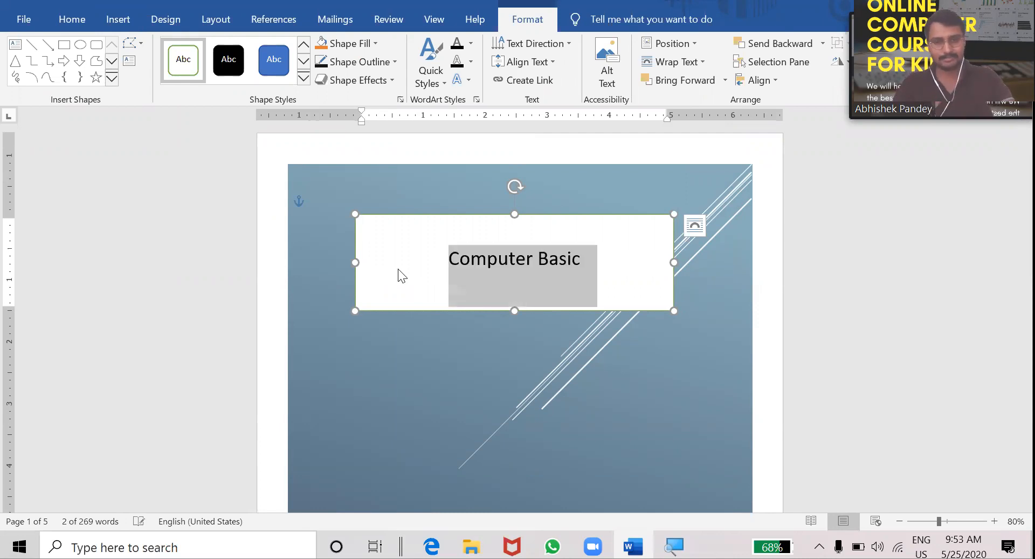
pyautogui.hotkey('ctrl', 'shift', '.')
pyautogui.hotkey('ctrl', 'shift', '.')
pyautogui.hotkey('ctrl', 'shift', '.')
pyautogui.hotkey('ctrl', 'shift', '.')
# Colour the "Computer Basic" text in the rectangle light blue and add a dark outline to its letters.
pyautogui.click(75, 19)
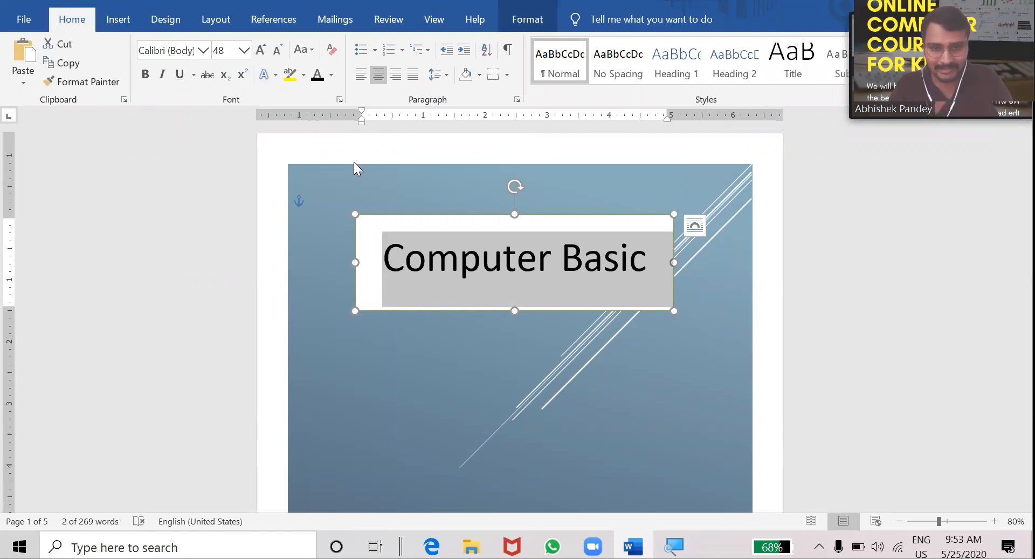
pyautogui.click(331, 74)
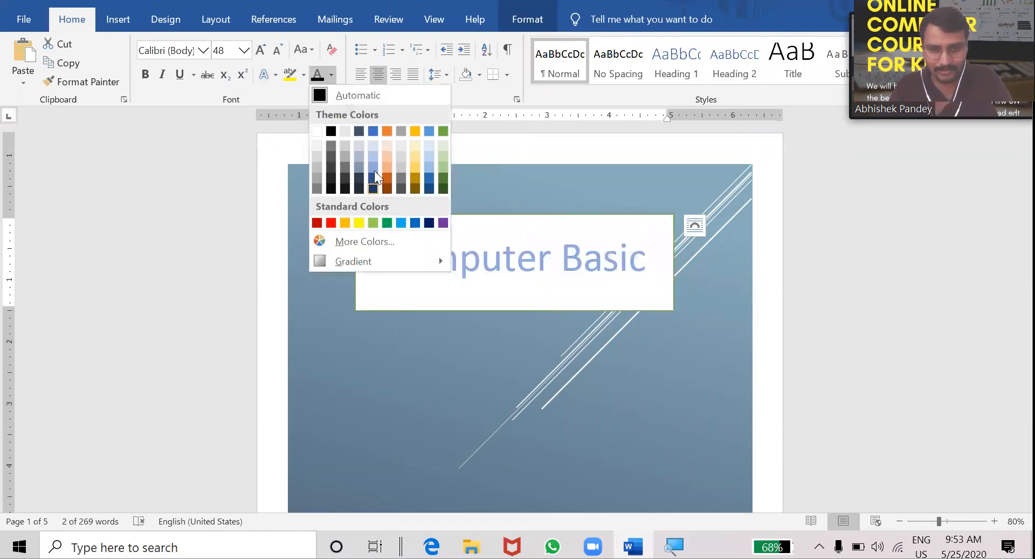
pyautogui.click(374, 169)
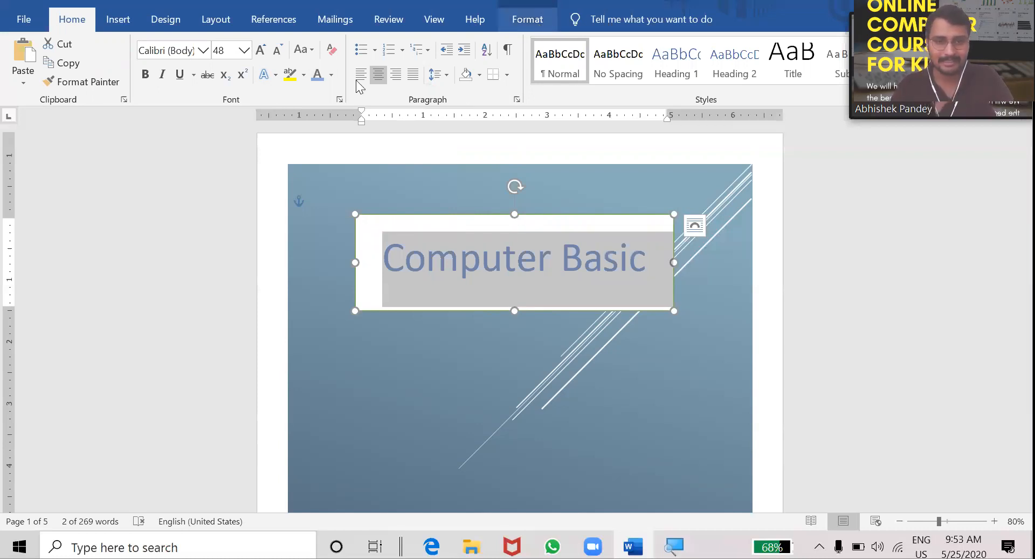
pyautogui.click(510, 18)
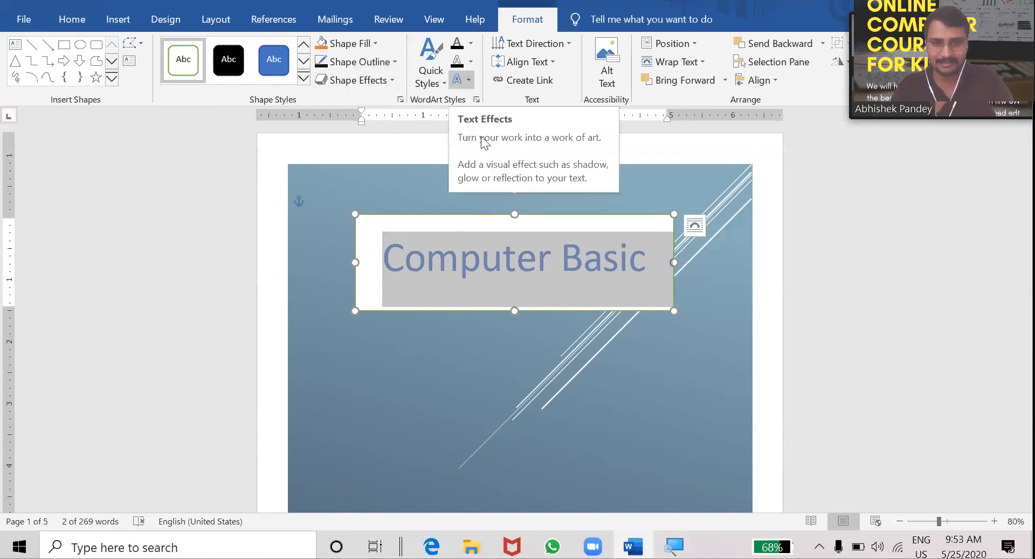
pyautogui.click(470, 62)
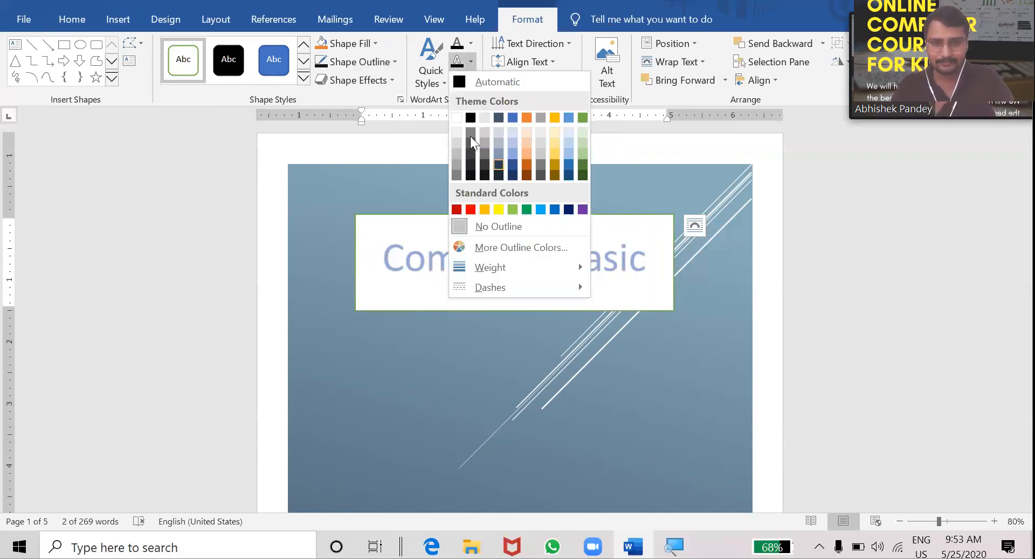
pyautogui.click(607, 336)
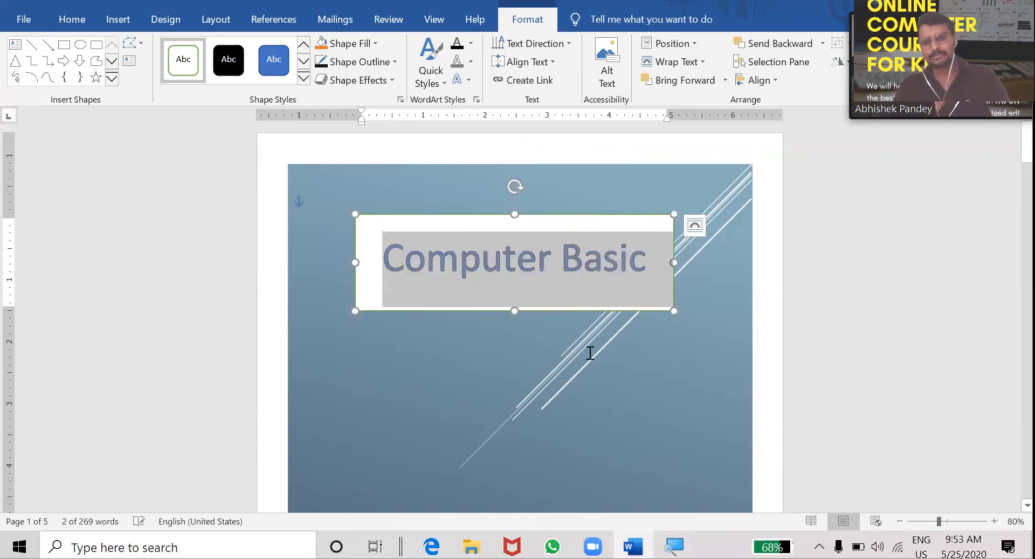
# Shrink the rectangle in height and slightly in width so it fits closely around the "Computer Basic" text.
pyautogui.click(635, 261)
pyautogui.click(669, 303)
pyautogui.moveTo(667, 304); pyautogui.dragTo(664, 274)
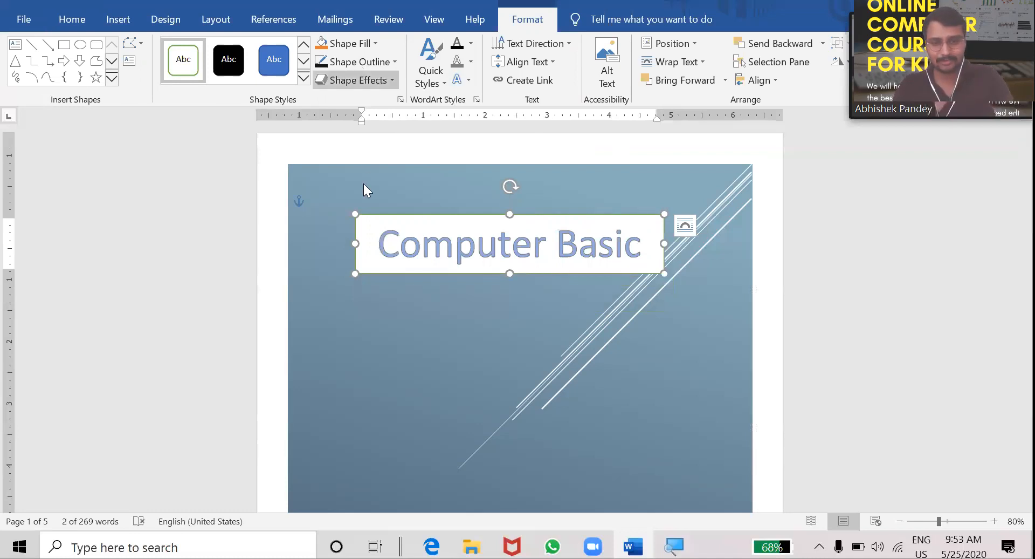
# Apply a bevel shape effect to the "Computer Basic" rectangle.
pyautogui.click(359, 80)
pyautogui.moveTo(372, 183)
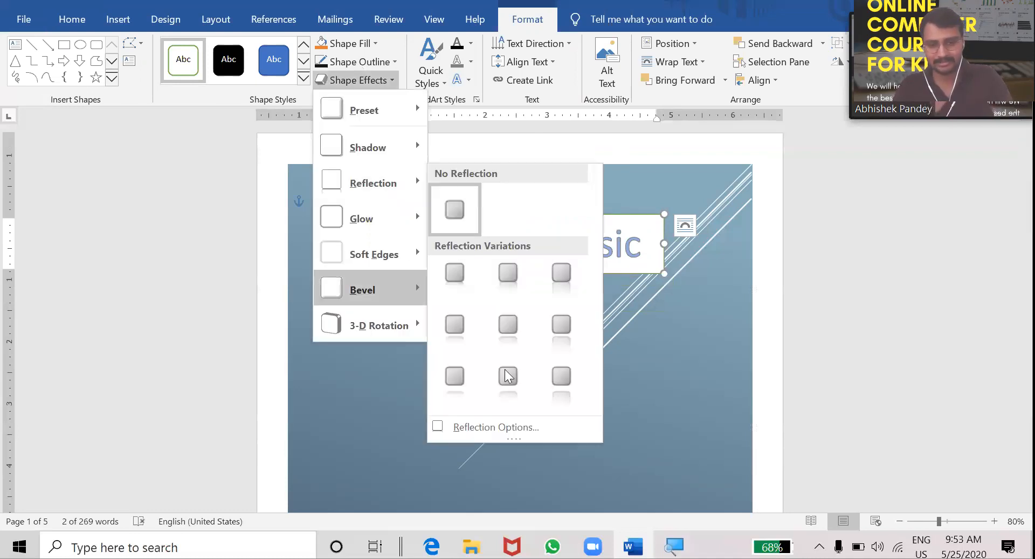
pyautogui.click(583, 354)
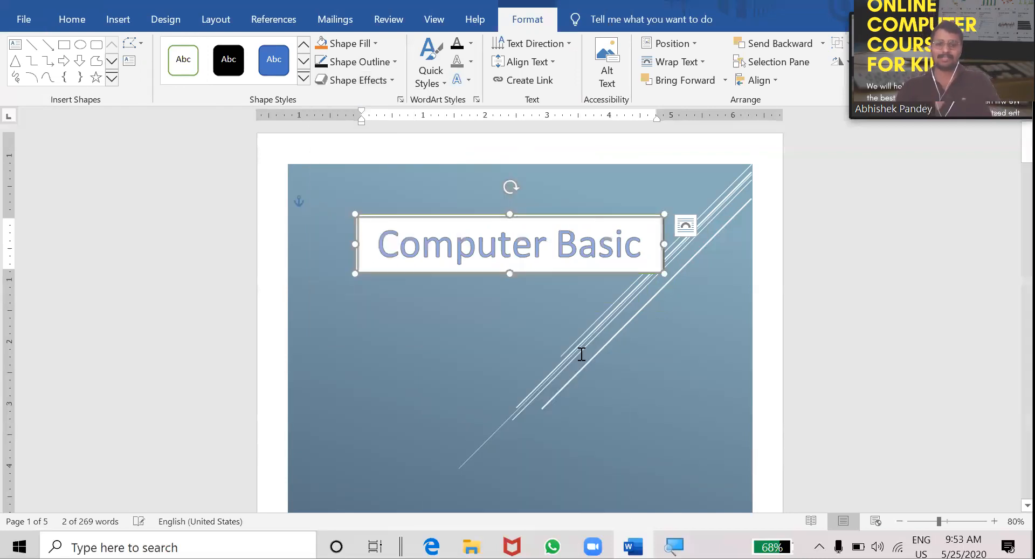
pyautogui.click(582, 354)
# Examine the cover page design alongside the other pages of the document.
pyautogui.scroll(-2, 581, 354)
pyautogui.scroll(-5, 582, 354)
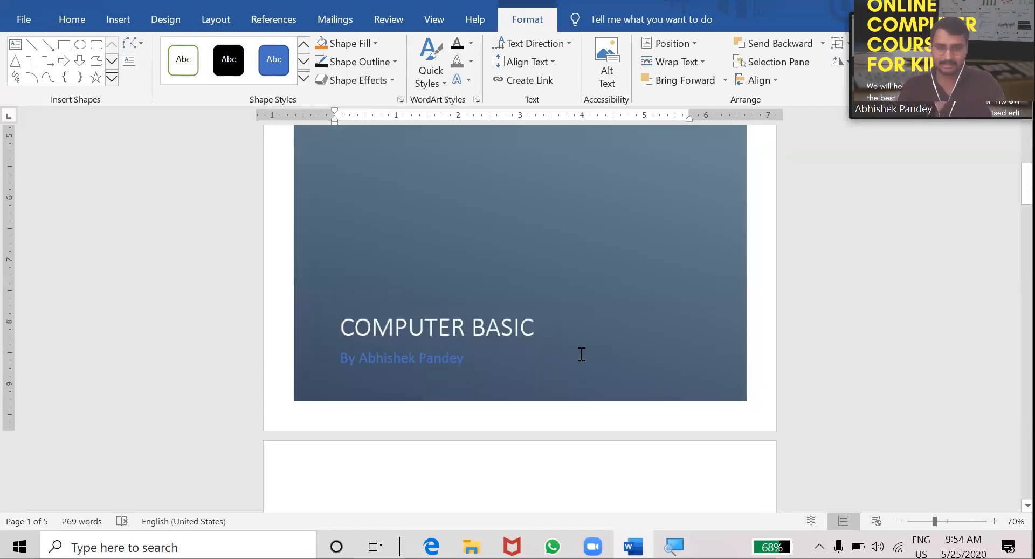
pyautogui.scroll(-5, 582, 353)
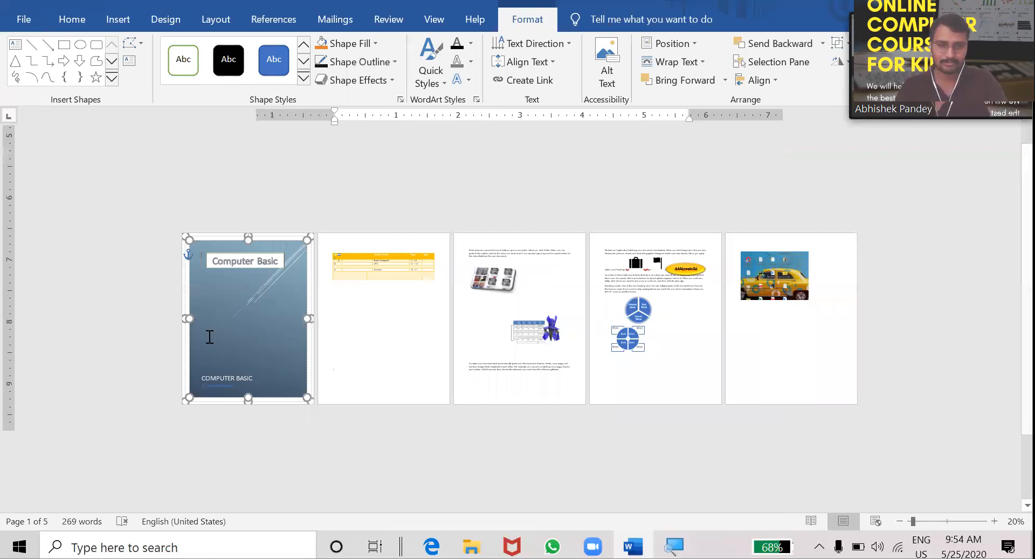
pyautogui.scroll(4, 279, 326)
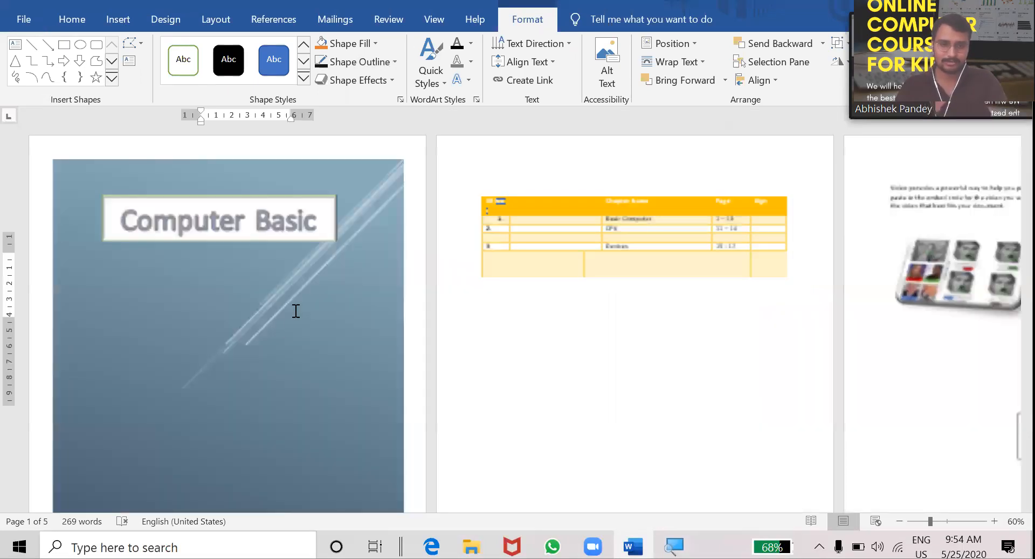
pyautogui.scroll(1, 305, 257)
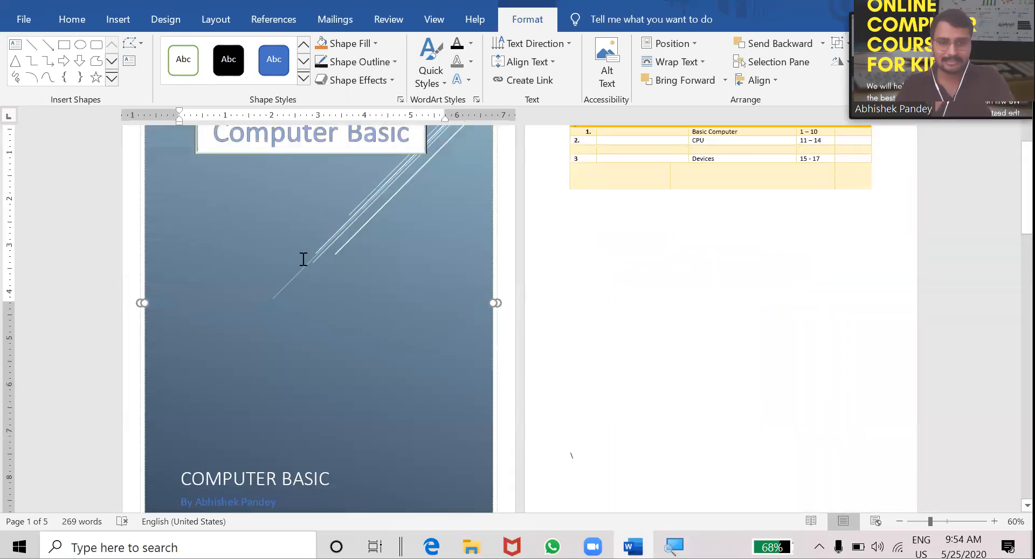
pyautogui.scroll(6, 367, 258)
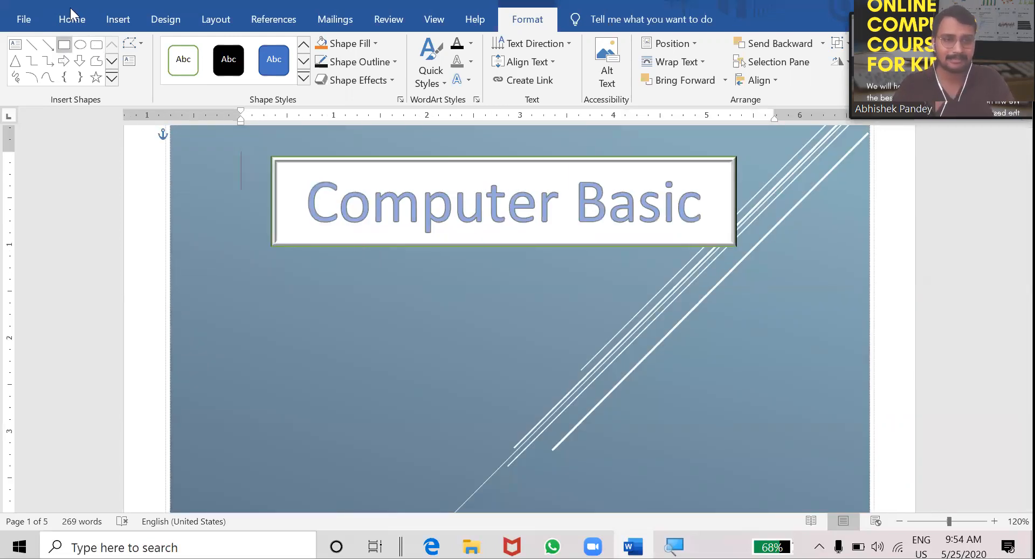
# Insert the photo of running schoolchildren from the Desktop folder onto the cover page.
pyautogui.click(135, 24)
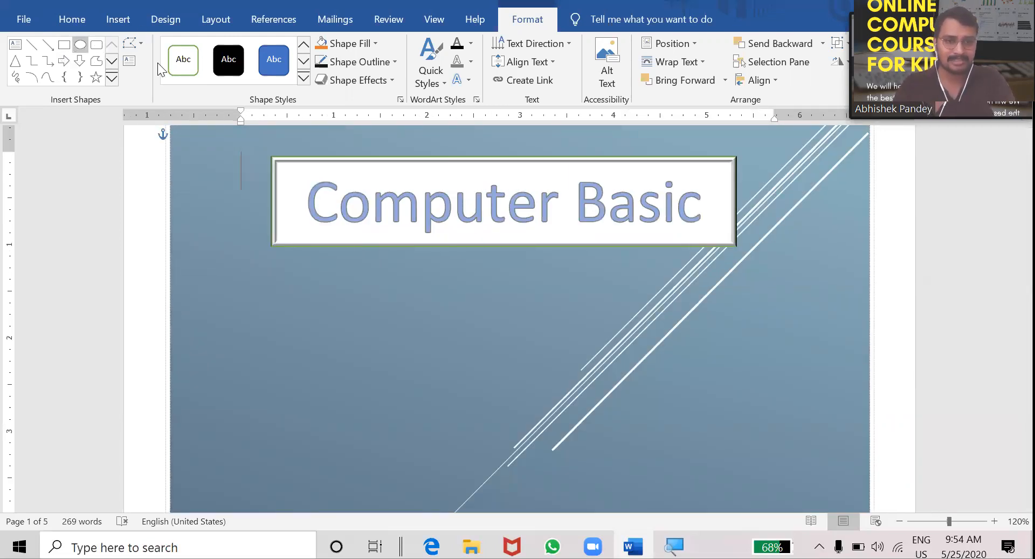
pyautogui.click(160, 70)
pyautogui.click(172, 126)
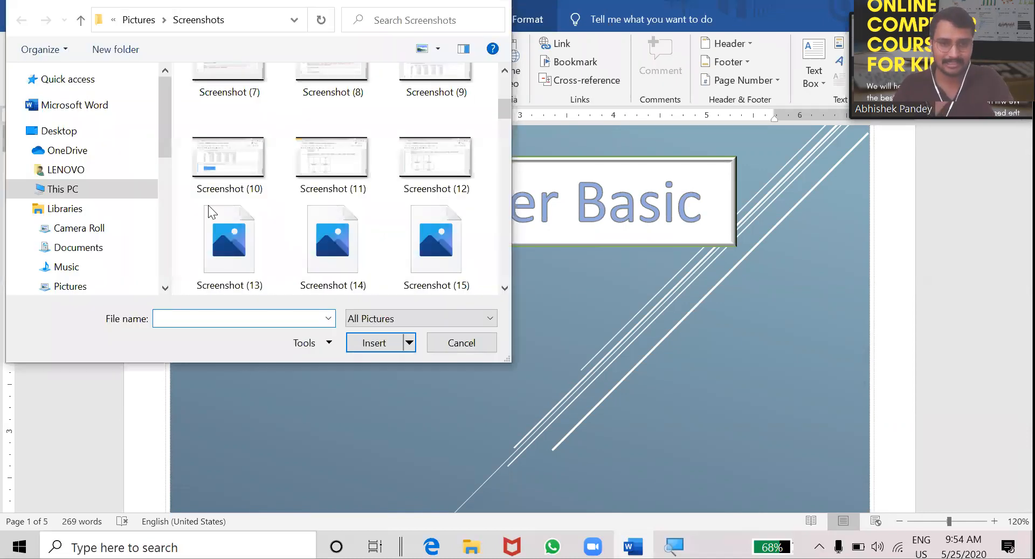
pyautogui.scroll(-3, 208, 205)
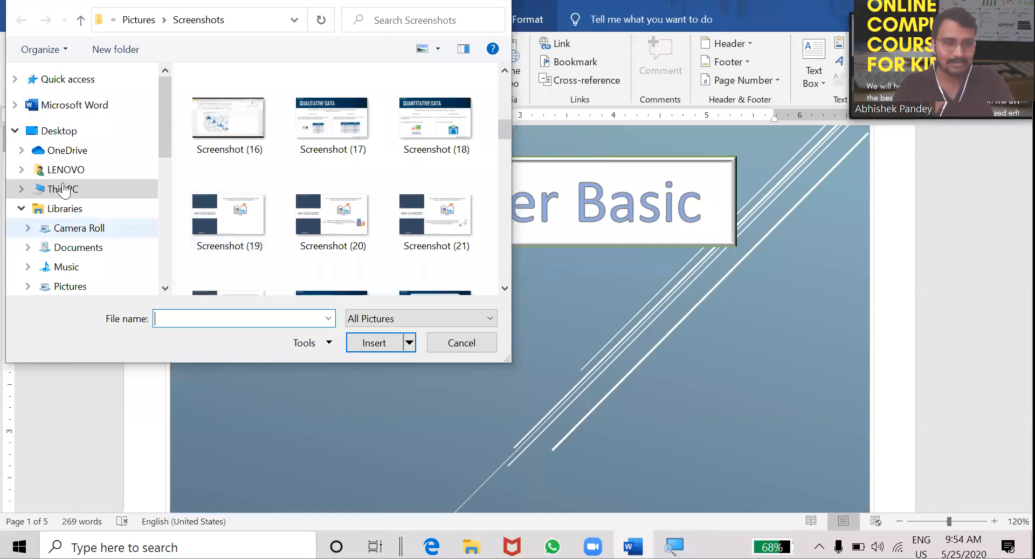
pyautogui.click(60, 131)
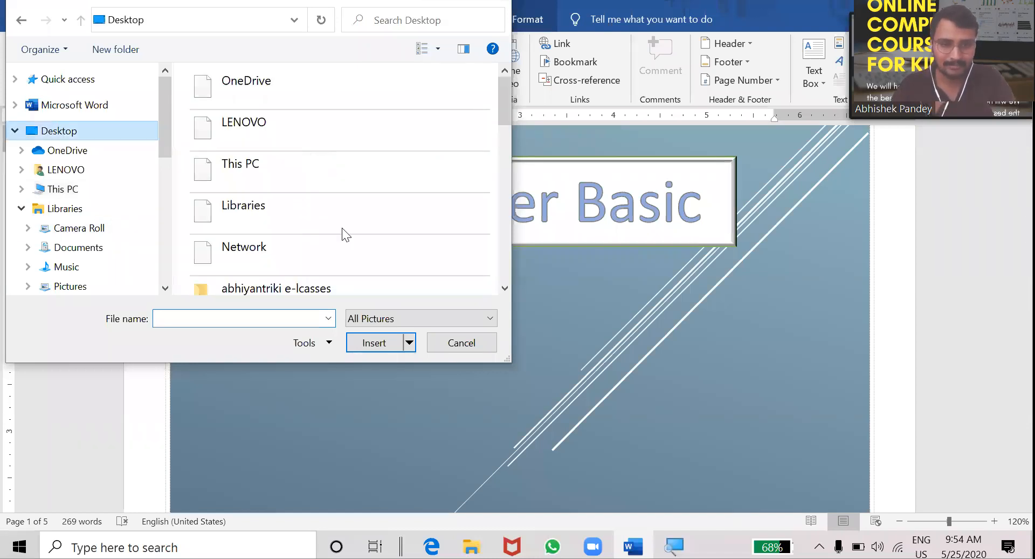
pyautogui.scroll(-5, 342, 227)
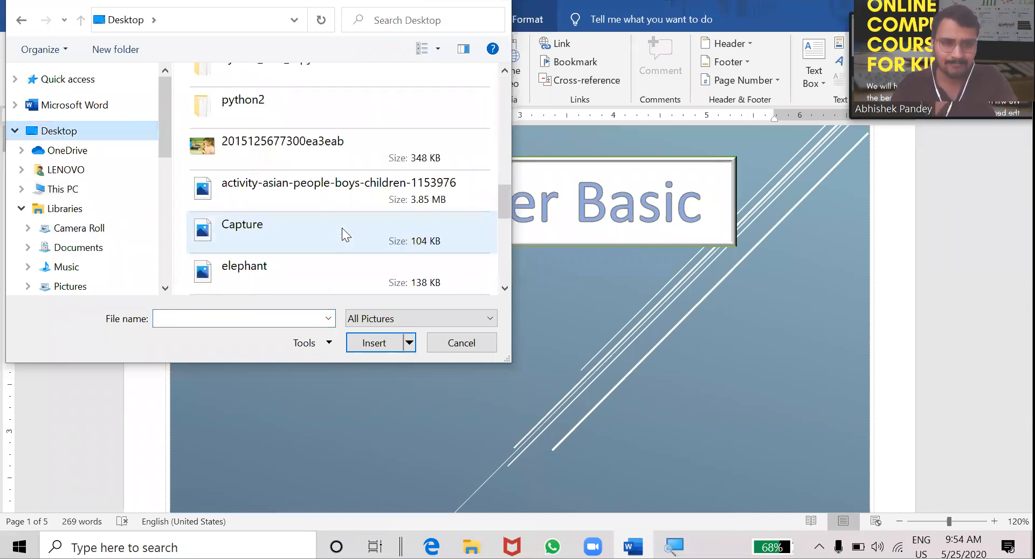
pyautogui.scroll(-5, 342, 228)
pyautogui.scroll(3, 342, 227)
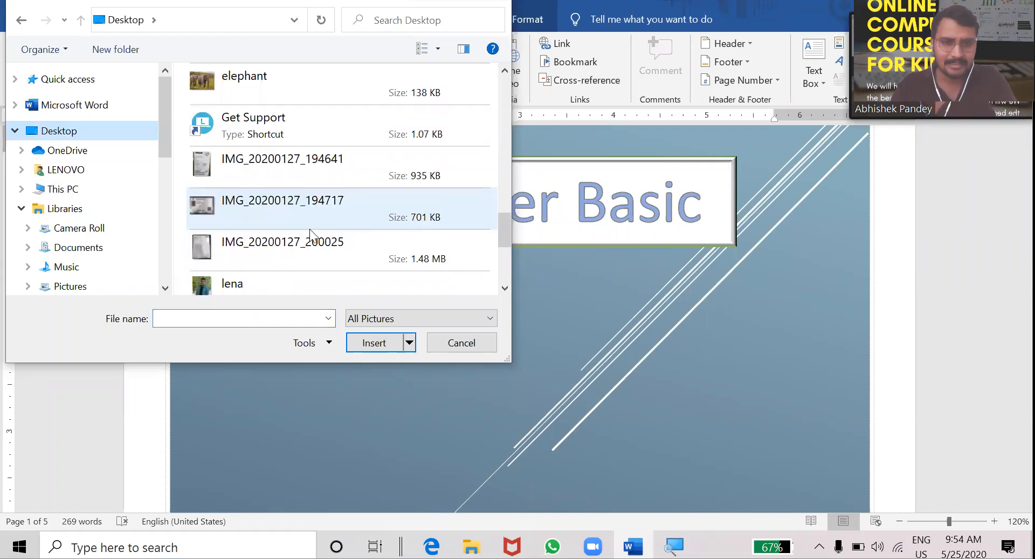
pyautogui.scroll(3, 310, 228)
pyautogui.scroll(3, 320, 177)
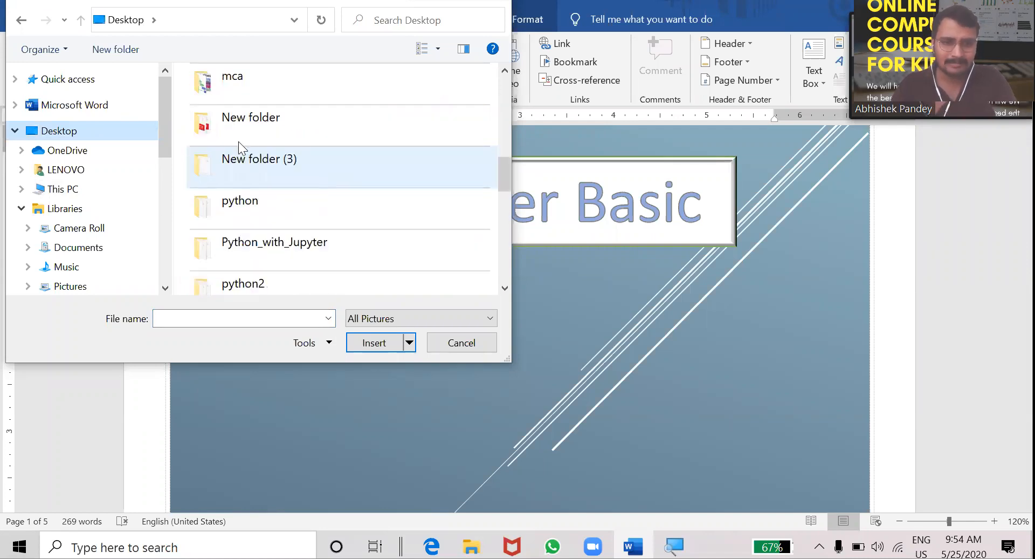
pyautogui.scroll(-3, 243, 148)
pyautogui.click(371, 345)
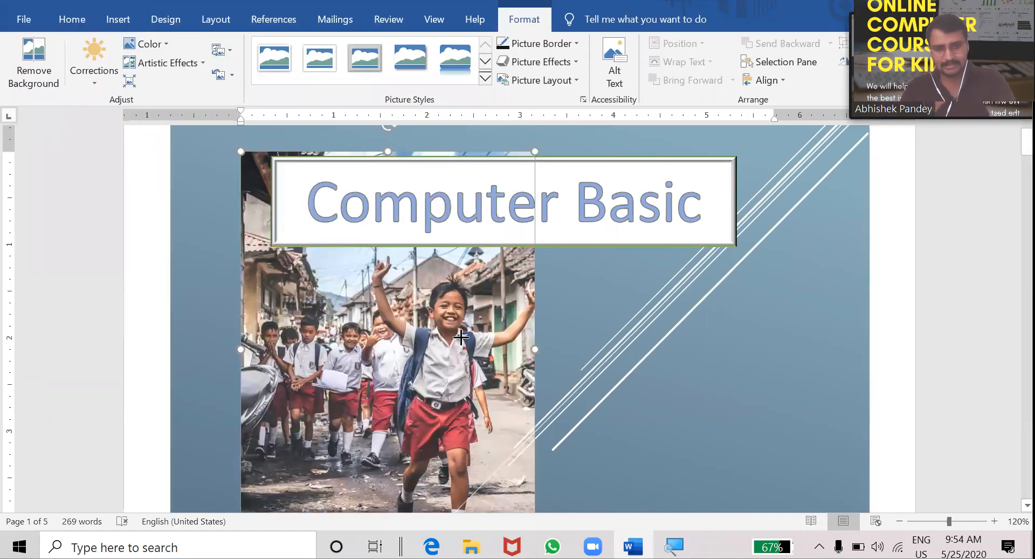
# Shrink the schoolchildren photo proportionally to about 2.4 inches wide on the cover page.
pyautogui.moveTo(461, 337); pyautogui.dragTo(461, 338)
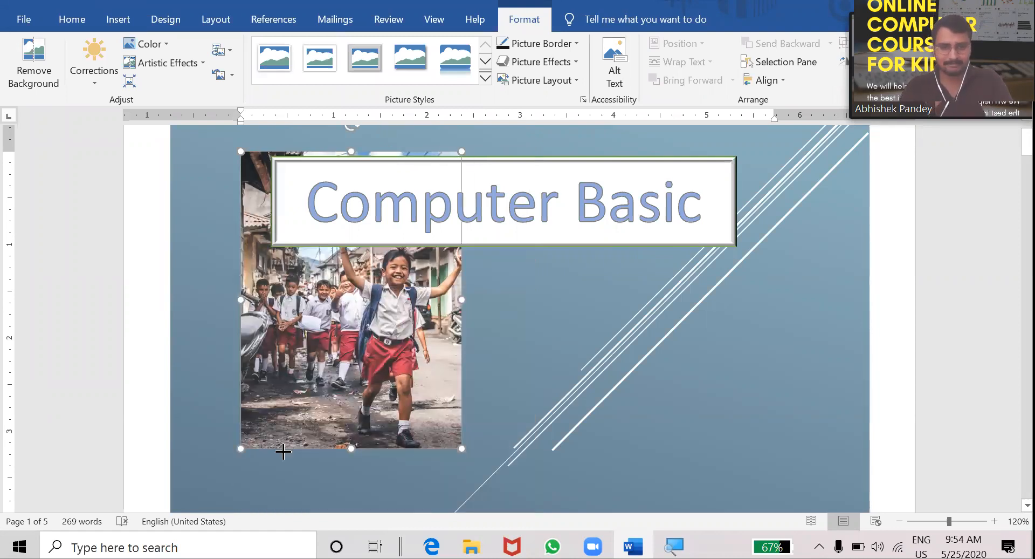
pyautogui.click(670, 418)
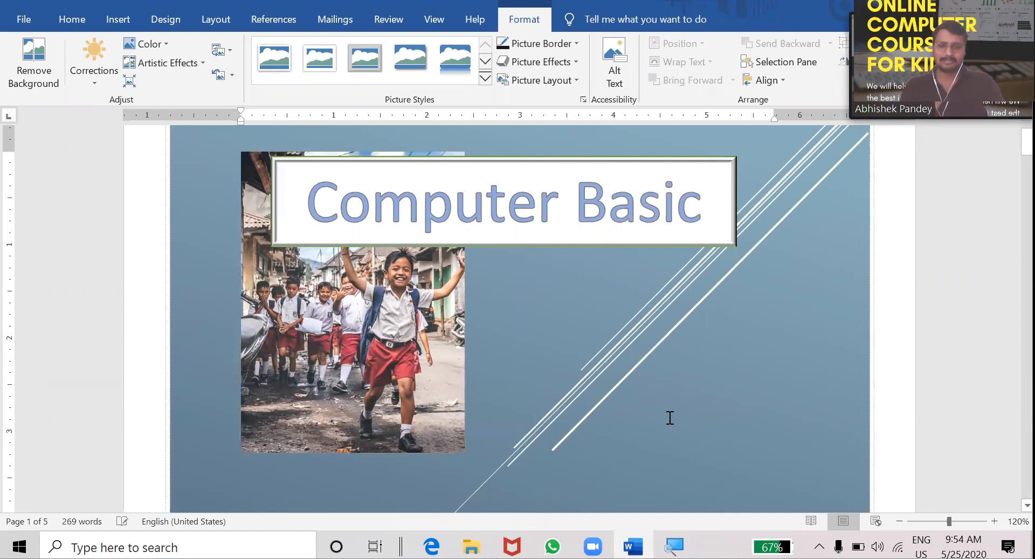
# Examine the cover page with its new photo and the chapter table page that follows it.
pyautogui.scroll(-7, 671, 418)
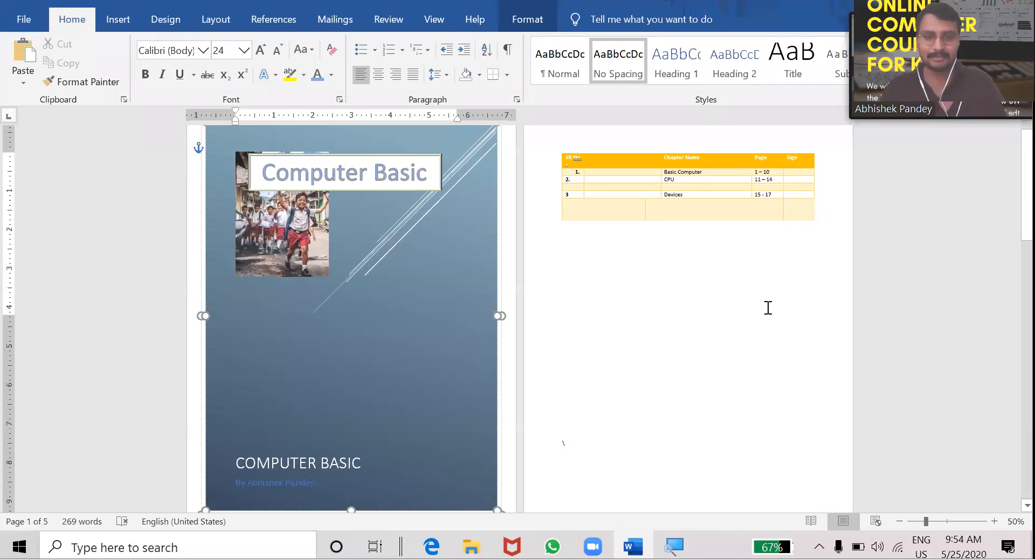
pyautogui.click(590, 121)
pyautogui.click(590, 122)
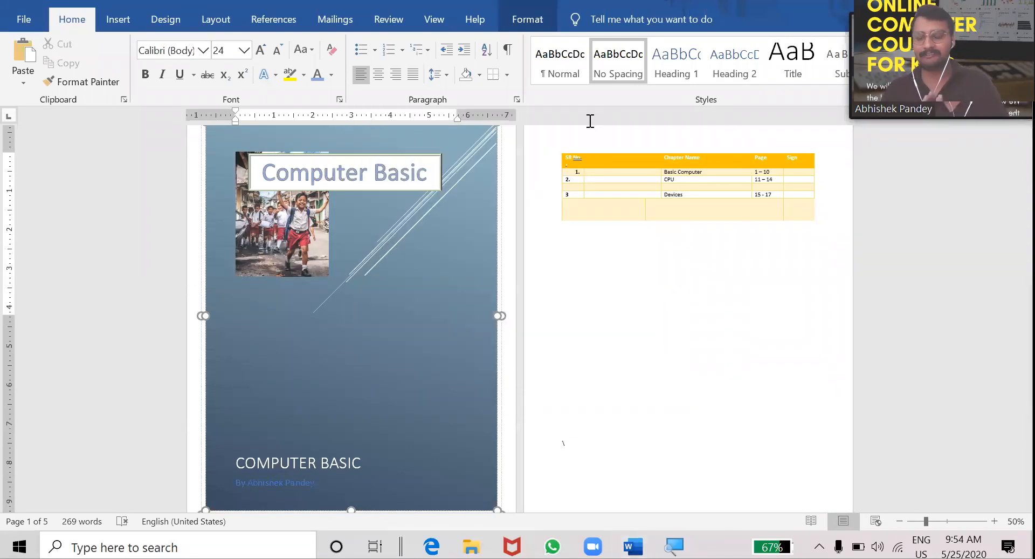
pyautogui.click(119, 20)
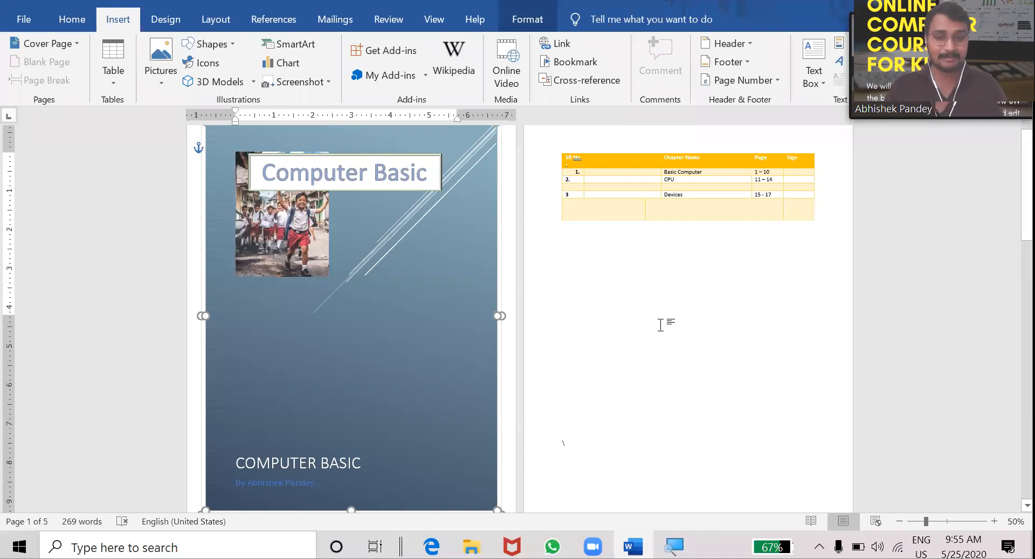
pyautogui.click(661, 324)
pyautogui.keyDown('ctrl'); pyautogui.scroll(8, 661, 325); pyautogui.keyUp('ctrl')
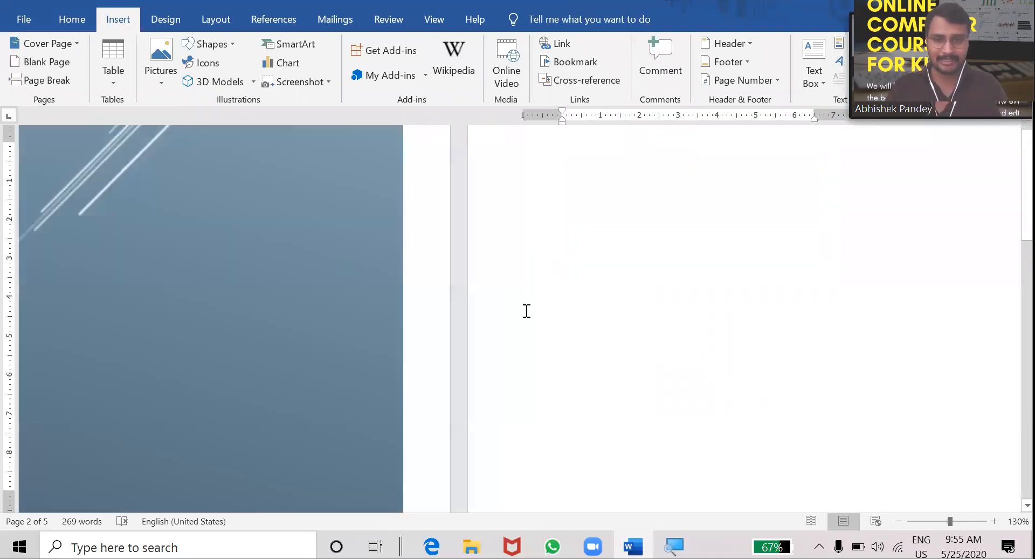
pyautogui.scroll(5, 527, 311)
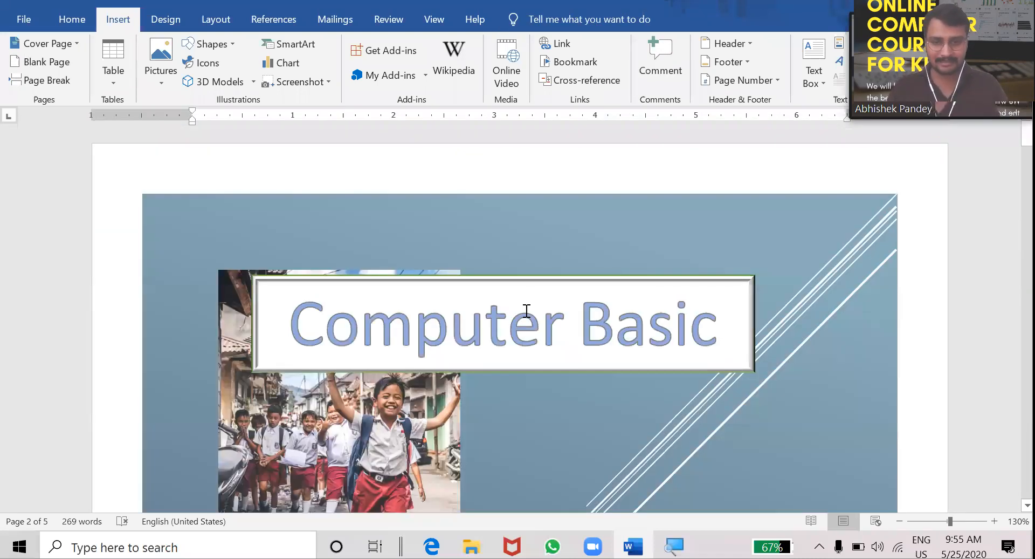
pyautogui.keyDown('ctrl'); pyautogui.scroll(-6, 526, 310); pyautogui.keyUp('ctrl')
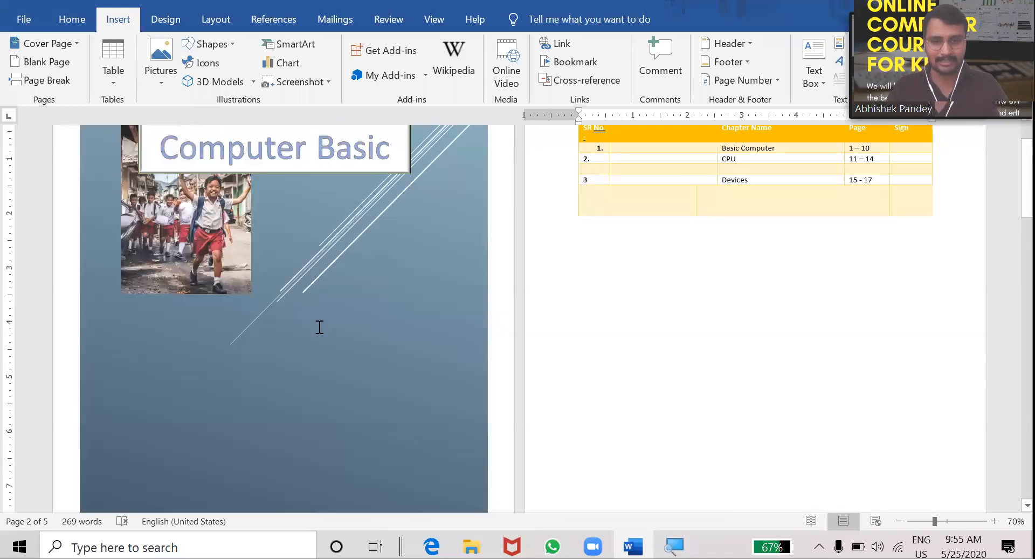
pyautogui.keyDown('ctrl'); pyautogui.scroll(3, 319, 326); pyautogui.keyUp('ctrl')
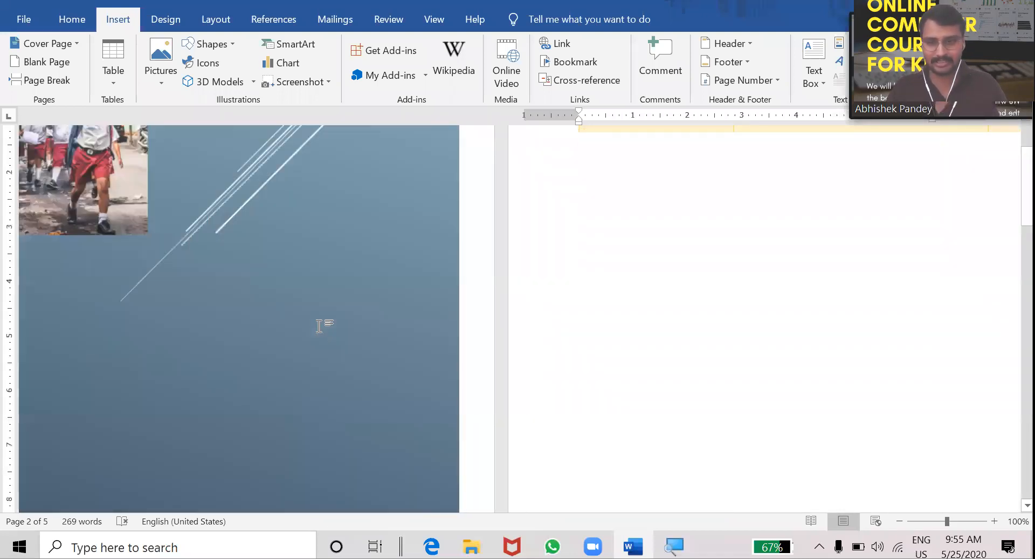
pyautogui.keyDown('ctrl'); pyautogui.scroll(1, 319, 327); pyautogui.keyUp('ctrl')
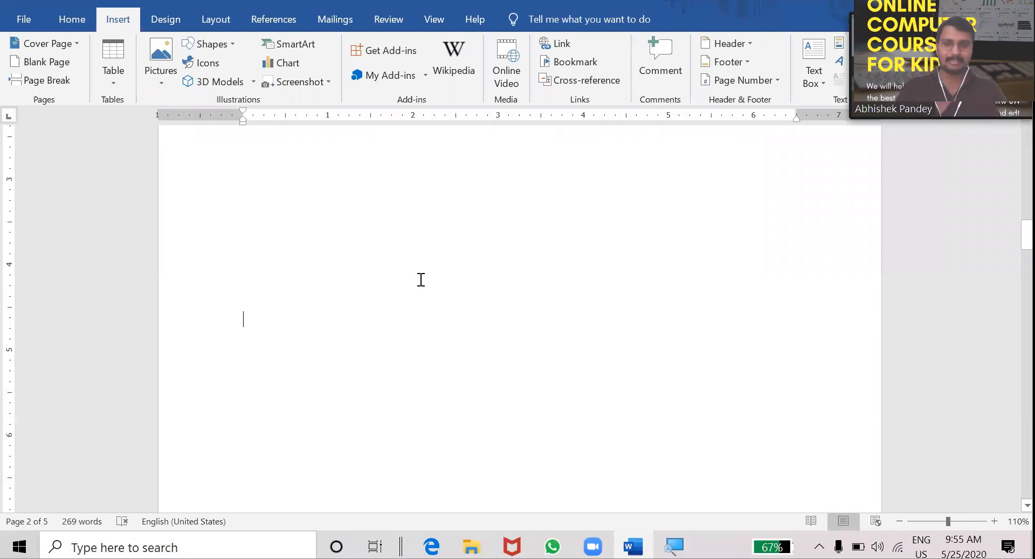
pyautogui.scroll(5, 421, 280)
pyautogui.scroll(8, 421, 279)
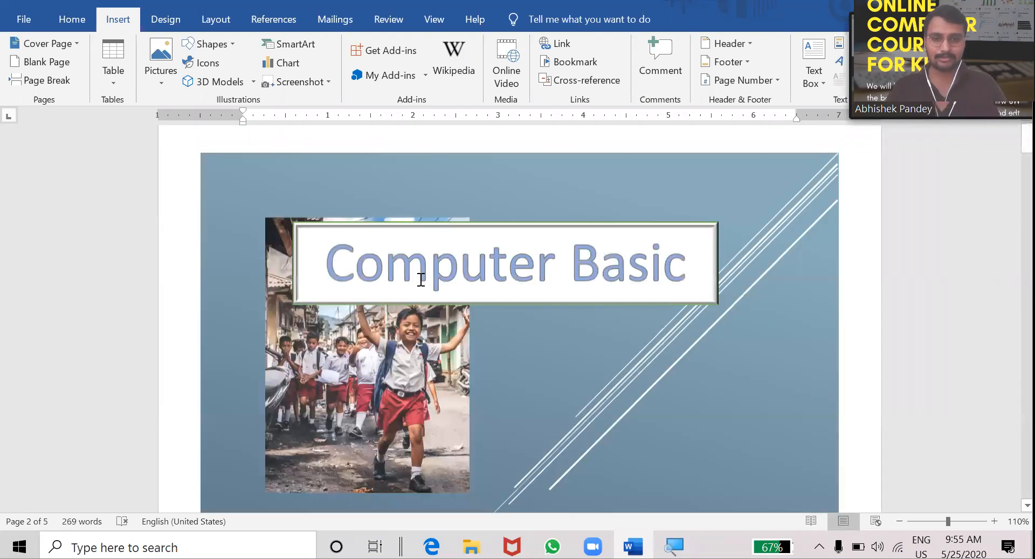
pyautogui.scroll(-8, 422, 280)
pyautogui.scroll(-6, 340, 224)
pyautogui.click(339, 224)
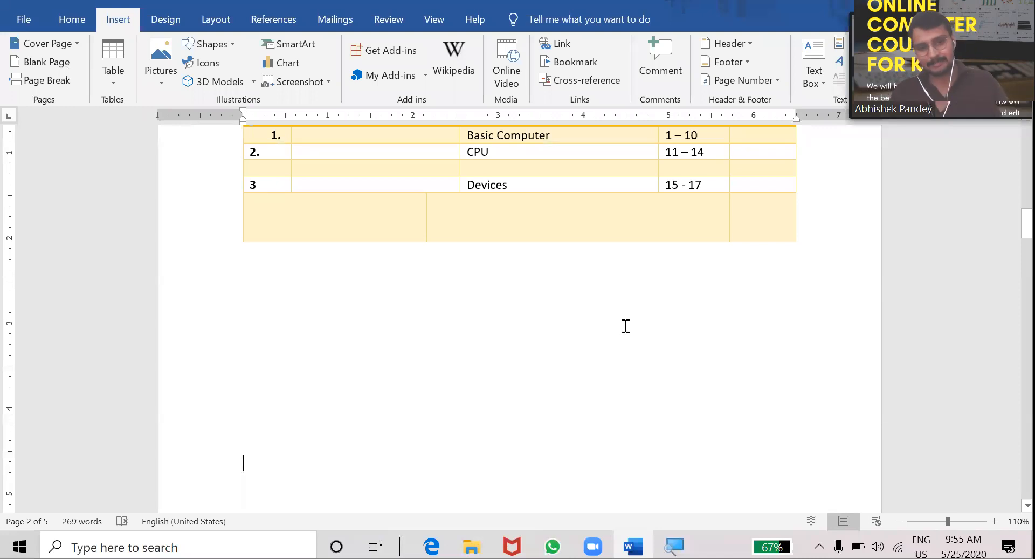
# Insert a blank page between the cover page and the chapter table.
pyautogui.scroll(3, 626, 326)
pyautogui.scroll(5, 72, 266)
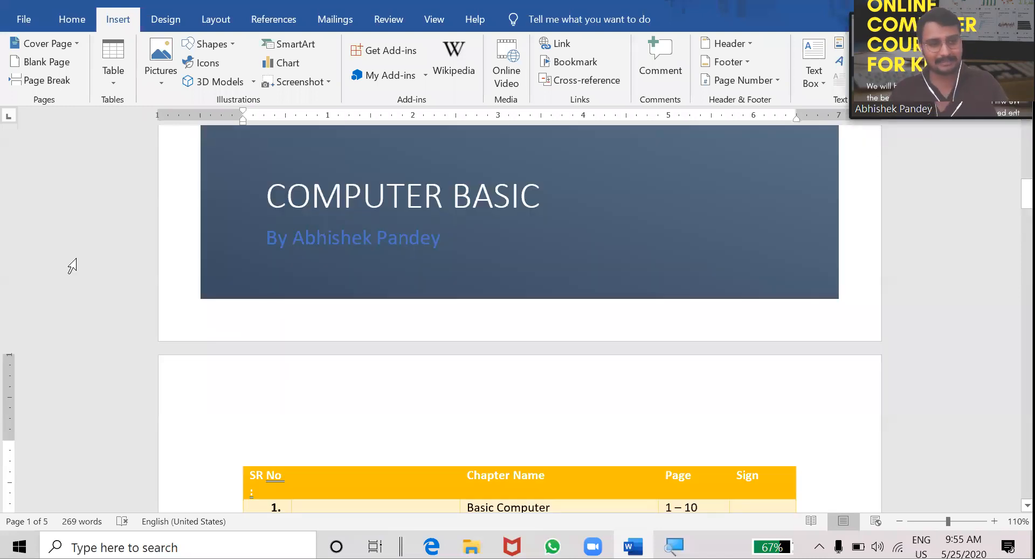
pyautogui.click(48, 61)
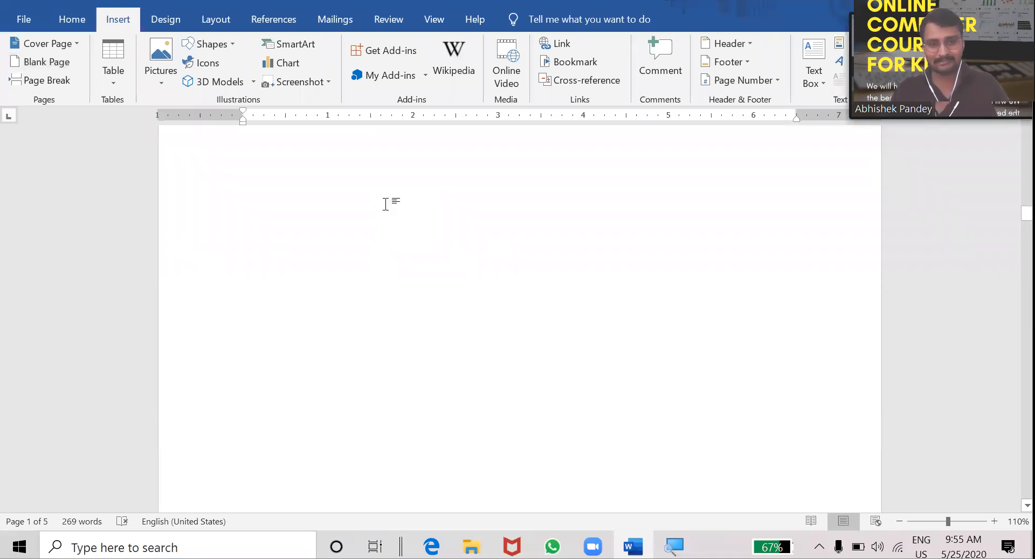
pyautogui.scroll(3, 385, 204)
pyautogui.scroll(-3, 387, 205)
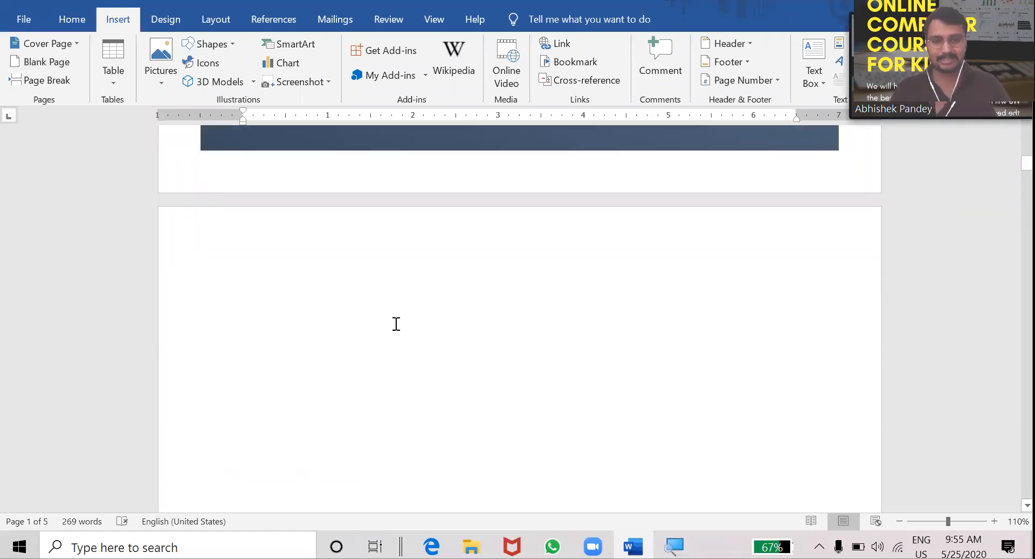
pyautogui.scroll(3, 318, 334)
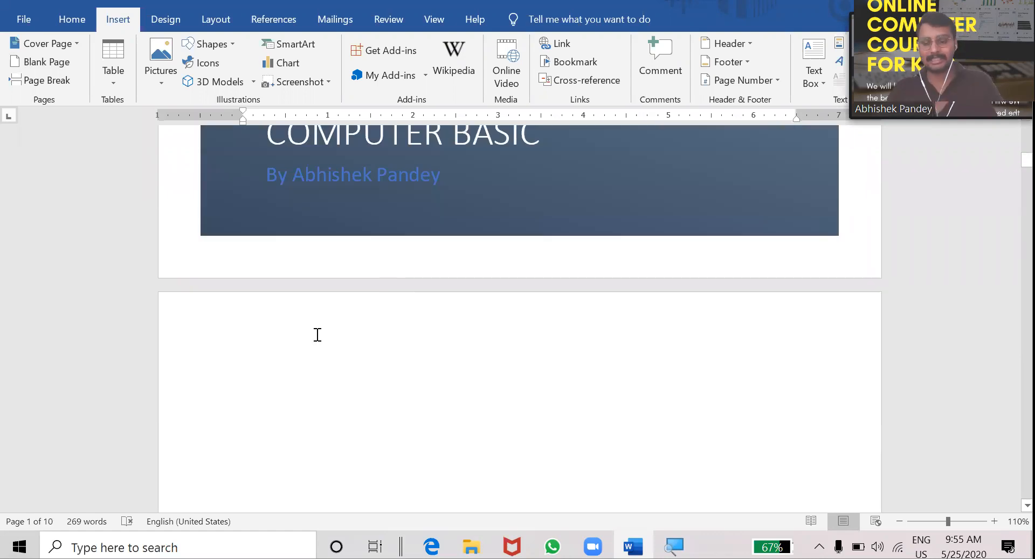
# Fill the new blank page with sample paragraphs generated by =rand().
pyautogui.click(318, 335)
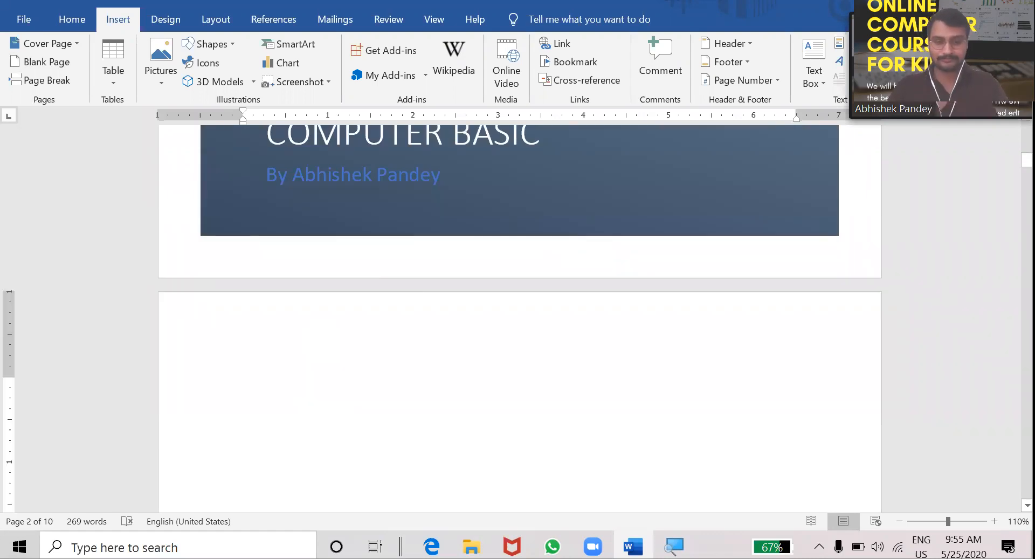
pyautogui.write('=rand()')
pyautogui.press('Return')
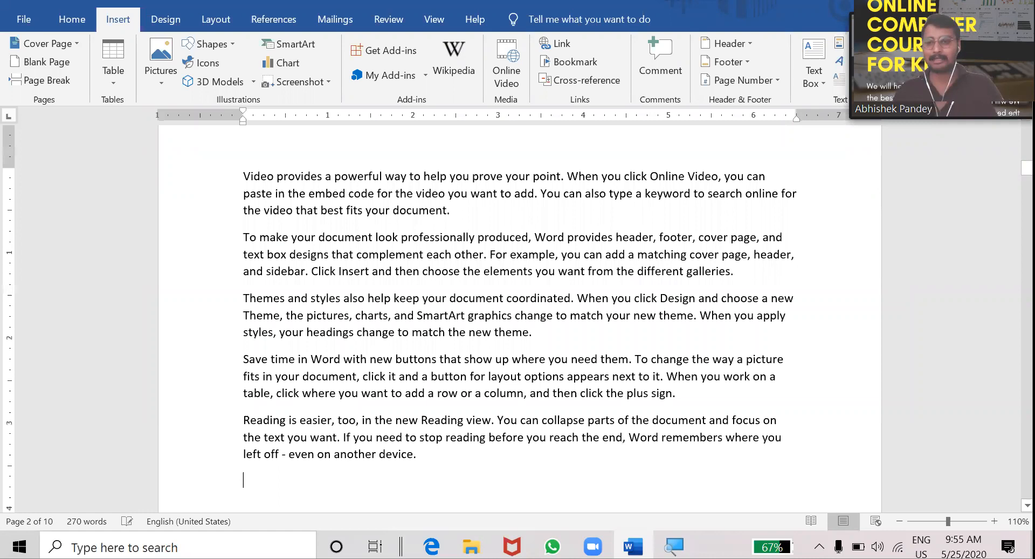
pyautogui.scroll(-7, 459, 353)
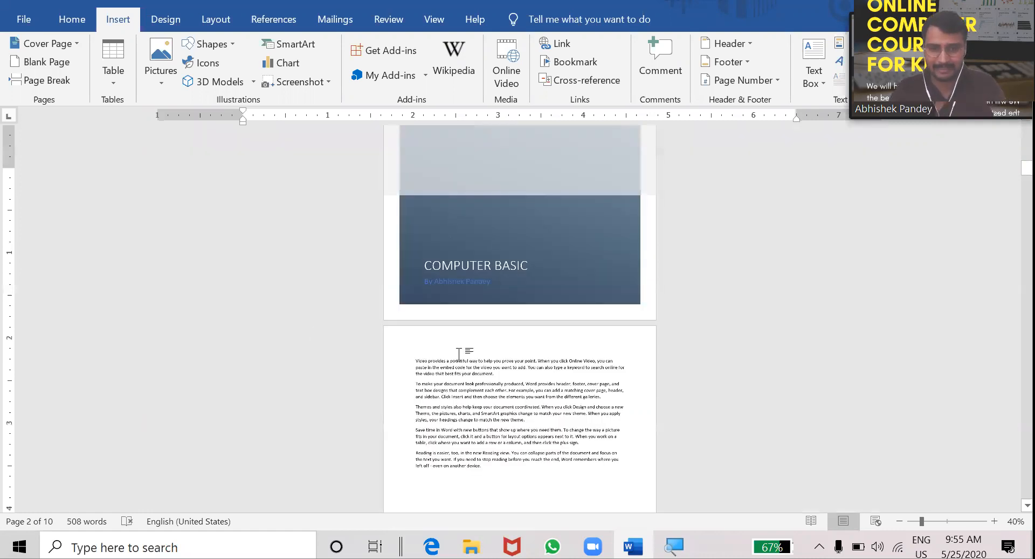
pyautogui.scroll(-1, 473, 204)
pyautogui.scroll(6, 475, 246)
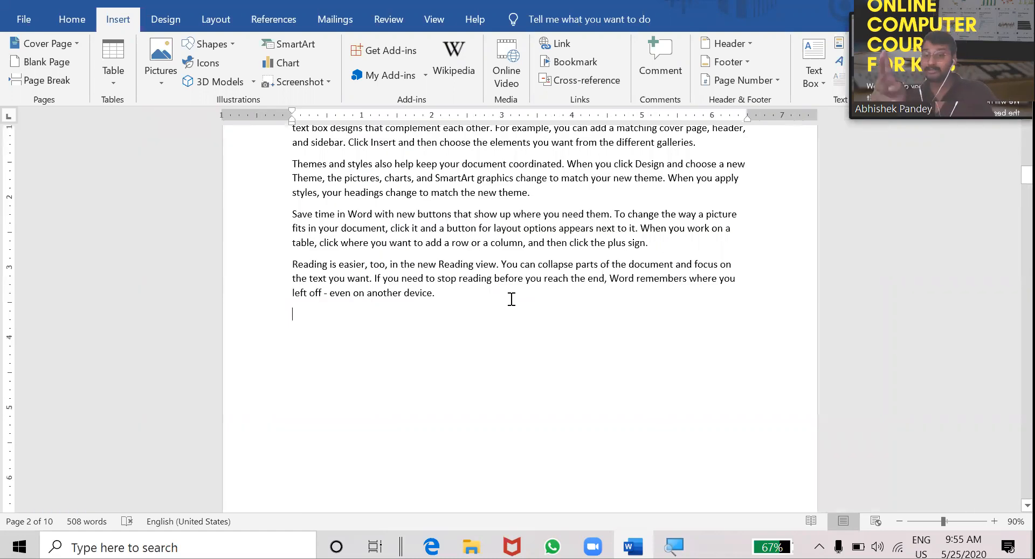
pyautogui.scroll(2, 511, 299)
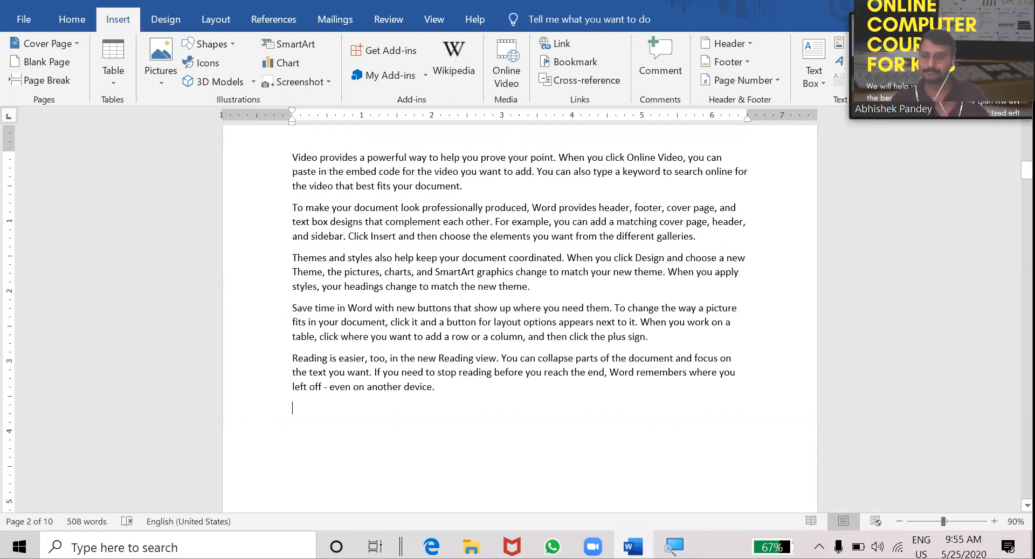
# Add empty space below the last sample paragraph.
pyautogui.press('Return')
pyautogui.press('Return')
pyautogui.press('Return')
pyautogui.press('Return')
pyautogui.press('Return')
pyautogui.press('Return')
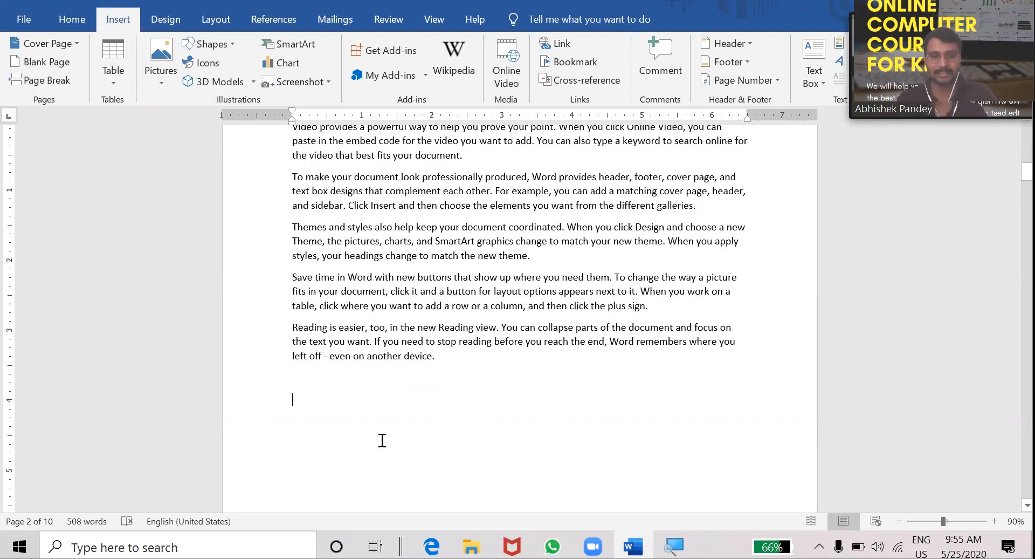
# Insert another blank page at the start of the sample text and clear the stray words "Video provides a pow" after the cover page.
pyautogui.scroll(5, 382, 440)
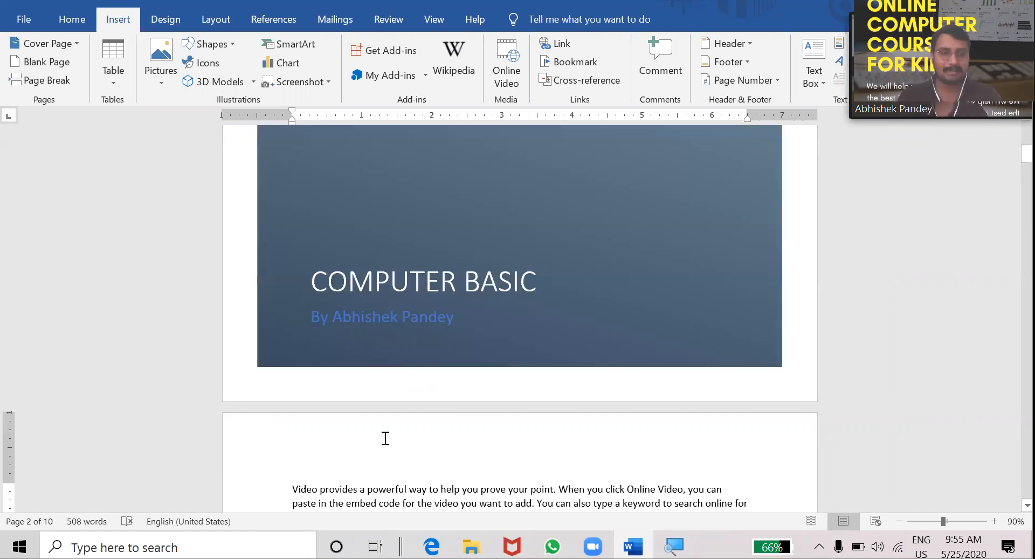
pyautogui.click(56, 67)
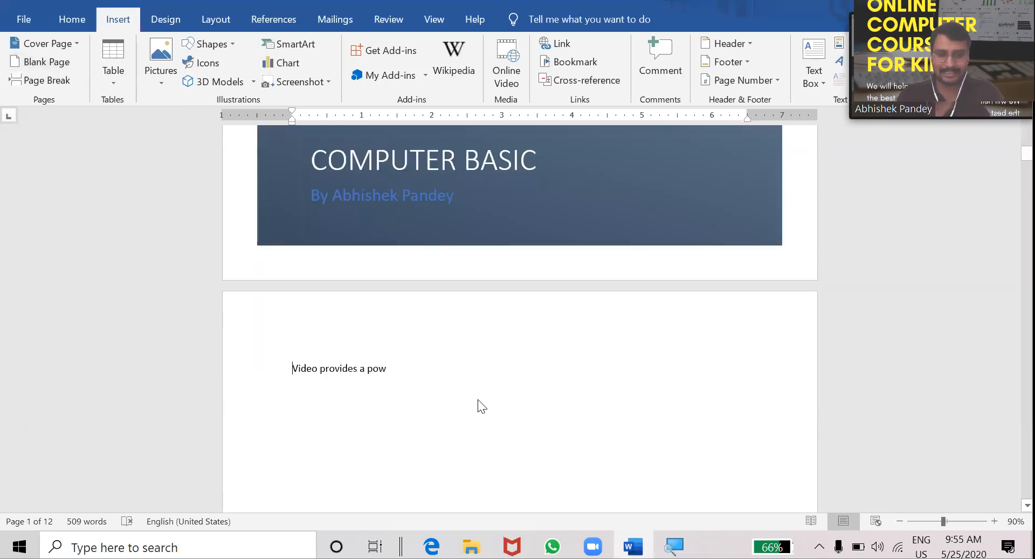
pyautogui.hotkey('ctrl', 'z')
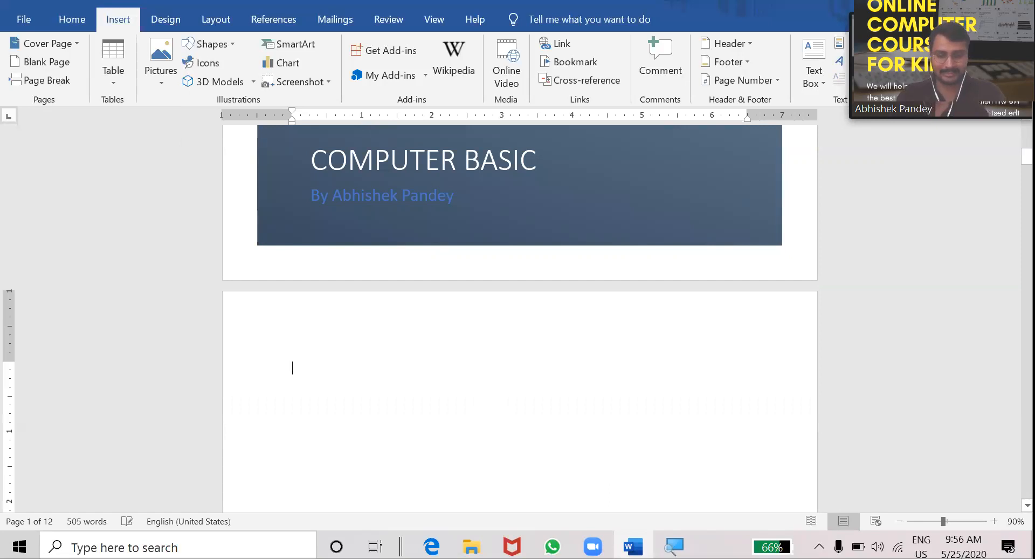
# Write "Dedicated to My" and, on a new line, "Mother" on the cleared page after the cover, and select both lines.
pyautogui.write('edicated to Mhy')
pyautogui.press('BackSpace')
pyautogui.press('BackSpace')
pyautogui.write('y')
pyautogui.press('Return')
pyautogui.write('Mother')
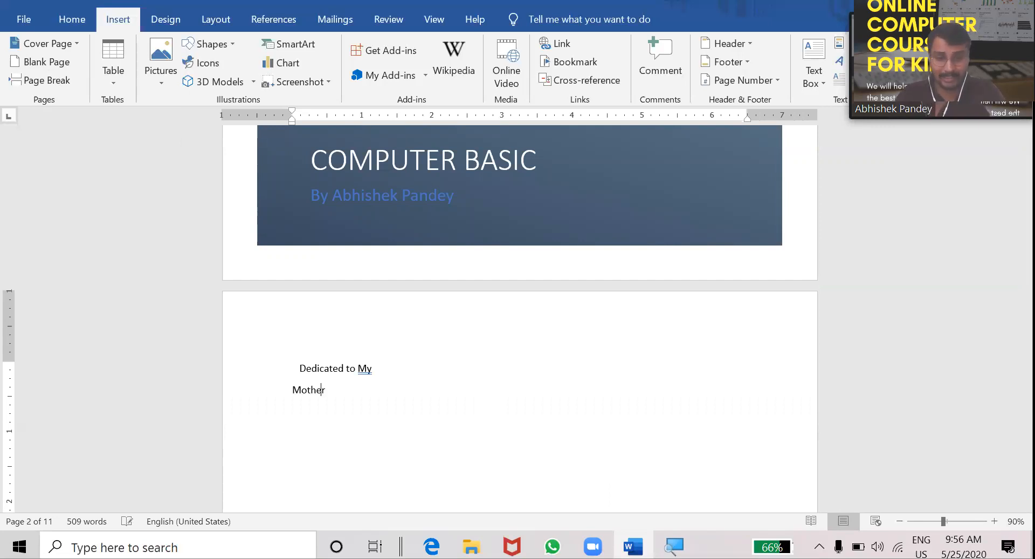
pyautogui.moveTo(300, 368); pyautogui.dragTo(344, 397)
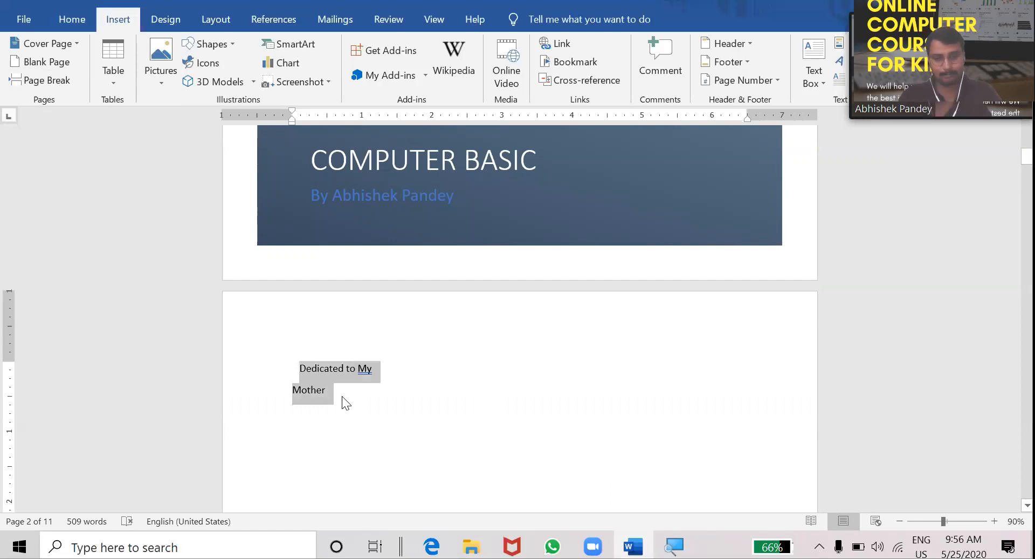
# Enlarge the selected dedication lines "Dedicated to My" and "Mother" to a large display size.
pyautogui.hotkey('ctrl', 'shift', '.')
pyautogui.hotkey('ctrl', 'shift', '.')
pyautogui.hotkey('ctrl', 'shift', '.')
pyautogui.hotkey('ctrl', 'shift', '.')
pyautogui.hotkey('ctrl', 'shift', '.')
pyautogui.hotkey('ctrl', 'shift', '.')
pyautogui.hotkey('ctrl', 'shift', '.')
pyautogui.hotkey('ctrl', 'shift', '.')
pyautogui.hotkey('ctrl', 'shift', '.')
pyautogui.hotkey('ctrl', 'shift', '.')
pyautogui.hotkey('ctrl', 'shift', '.')
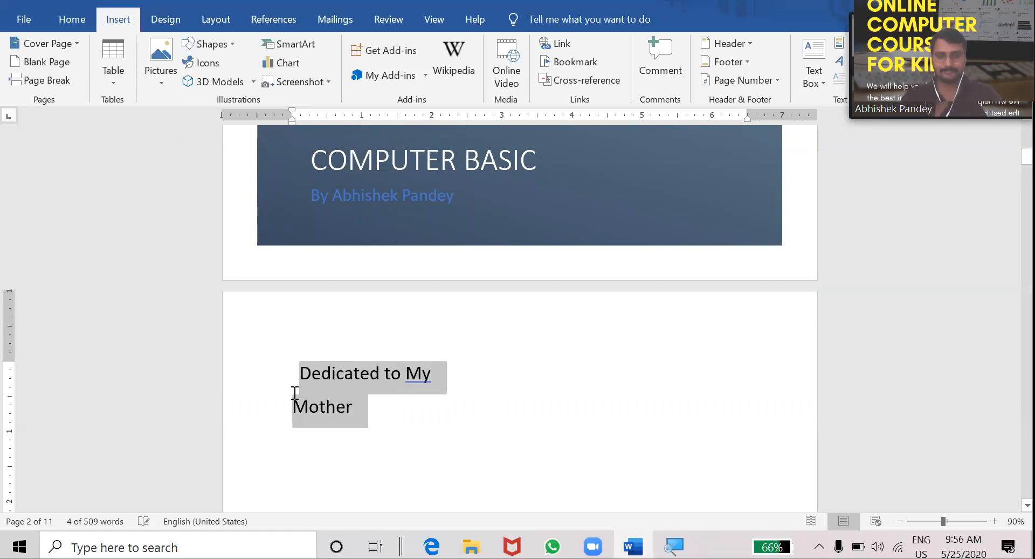
# Move the dedication text further down its page and indent "Mother" beneath the first line.
pyautogui.click(294, 392)
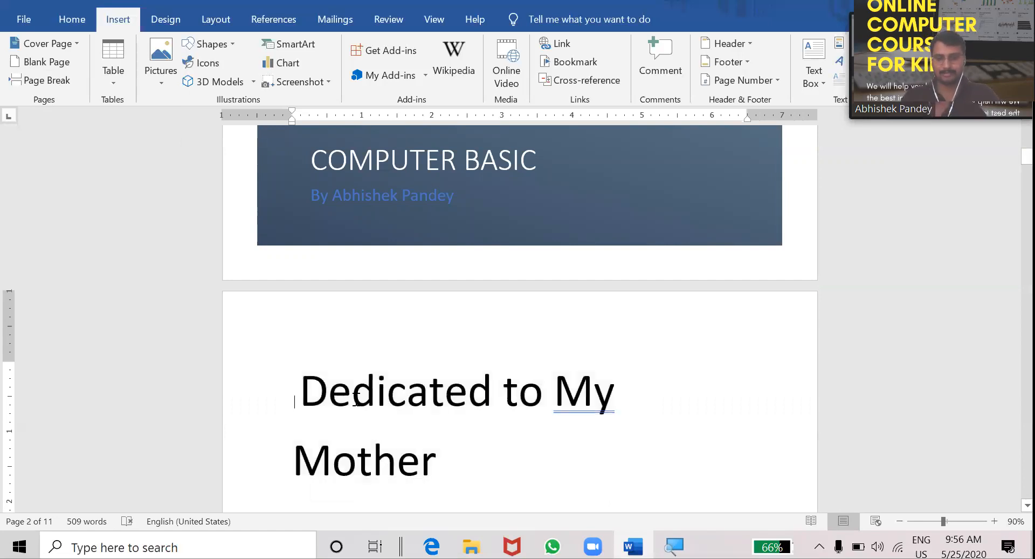
pyautogui.press('Return')
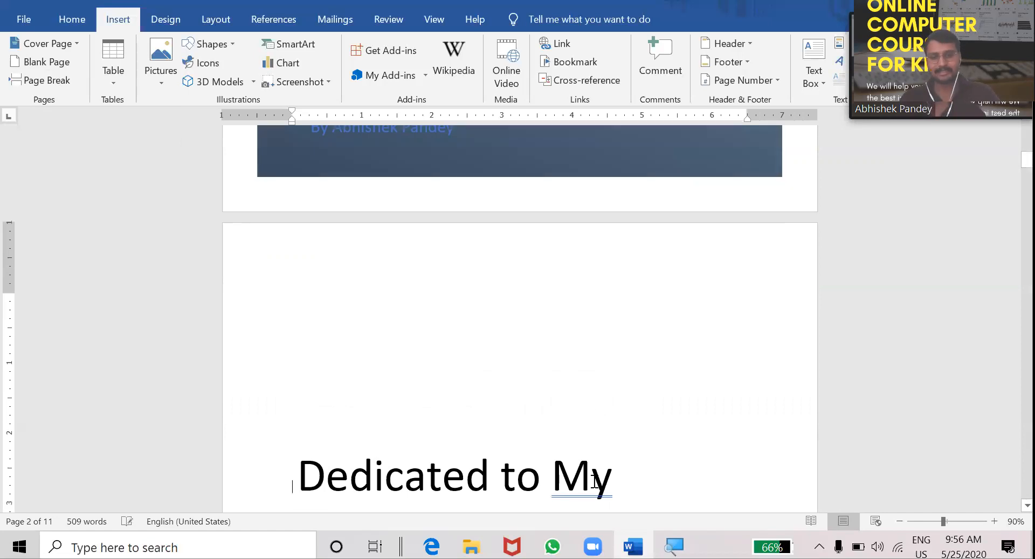
pyautogui.scroll(-3, 593, 480)
pyautogui.press('BackSpace')
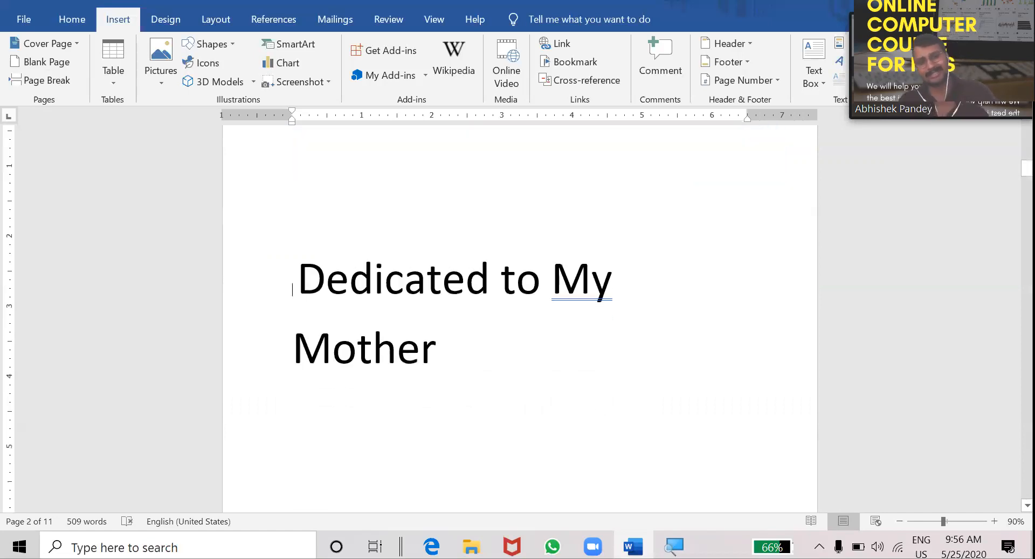
pyautogui.press('Down')
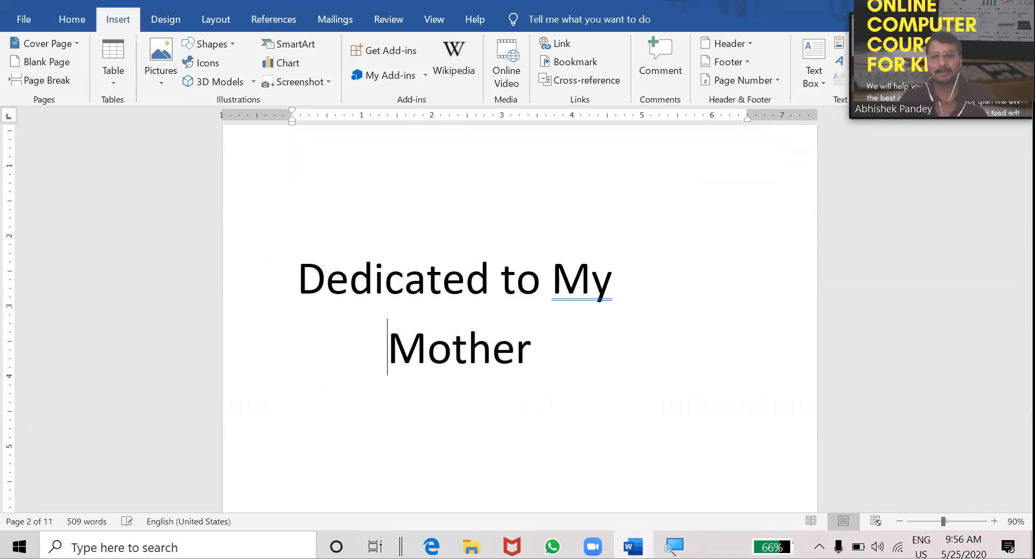
# Undo the page break placed before "Mother" and insert one after that word instead.
pyautogui.scroll(-2, 157, 231)
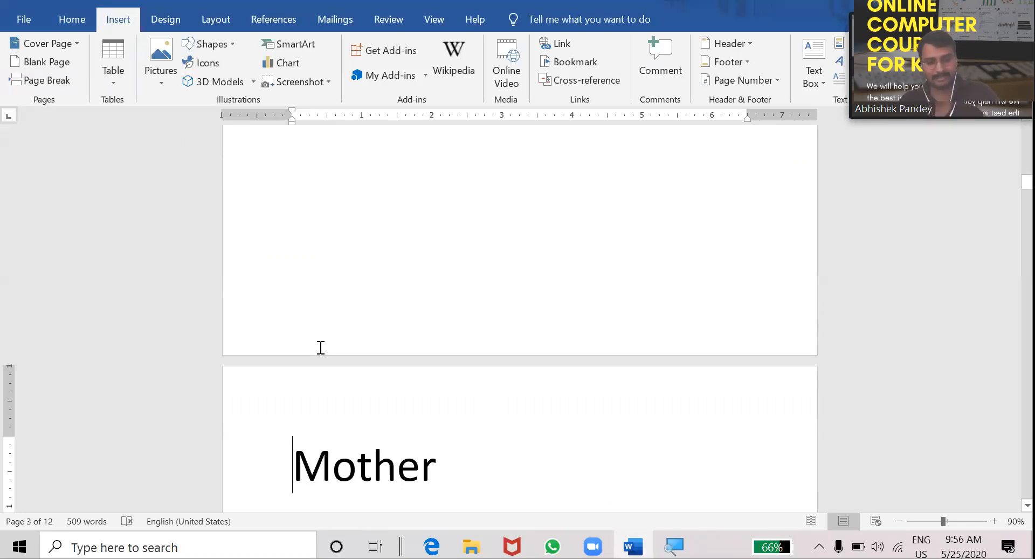
pyautogui.hotkey('ctrl', 'z')
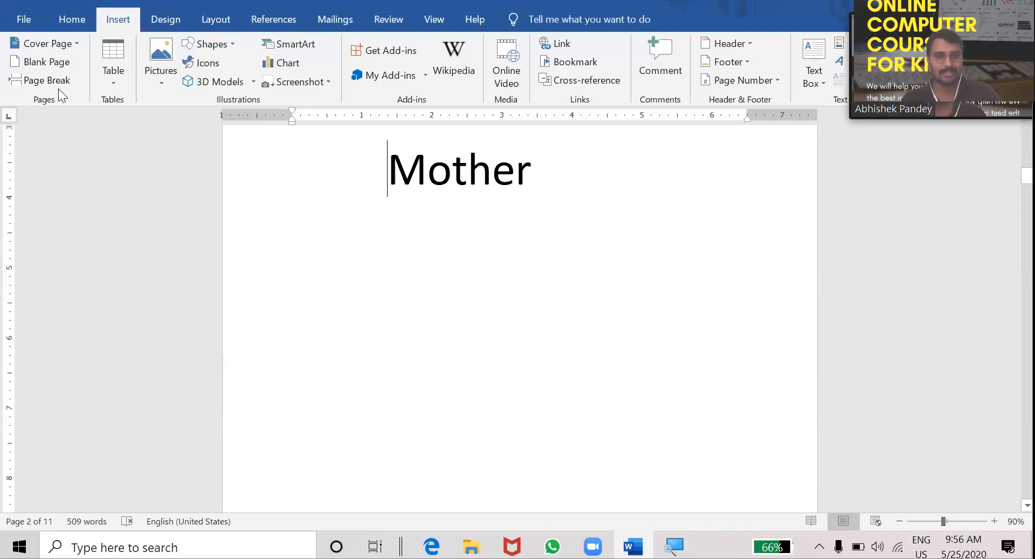
pyautogui.press('End')
pyautogui.click(32, 81)
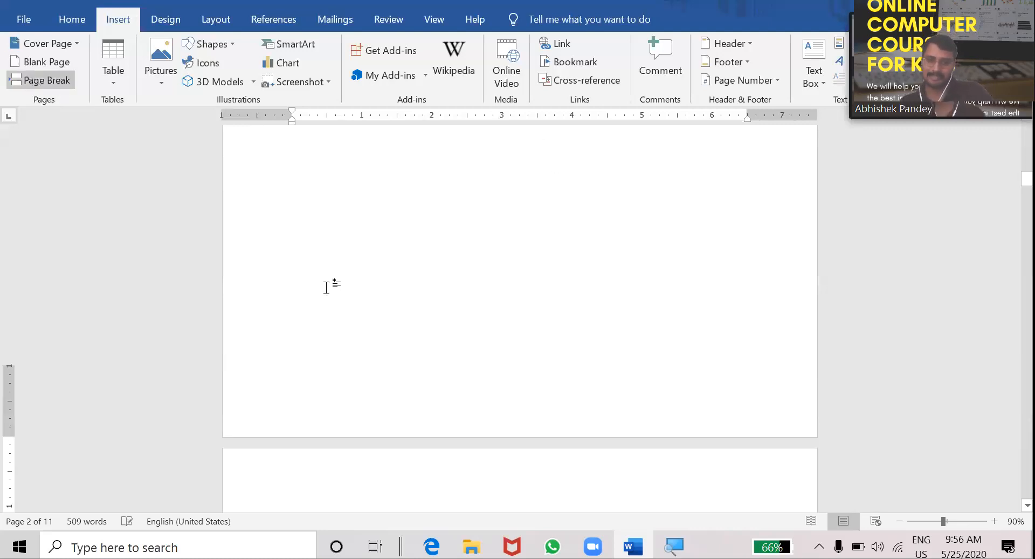
pyautogui.scroll(-4, 328, 289)
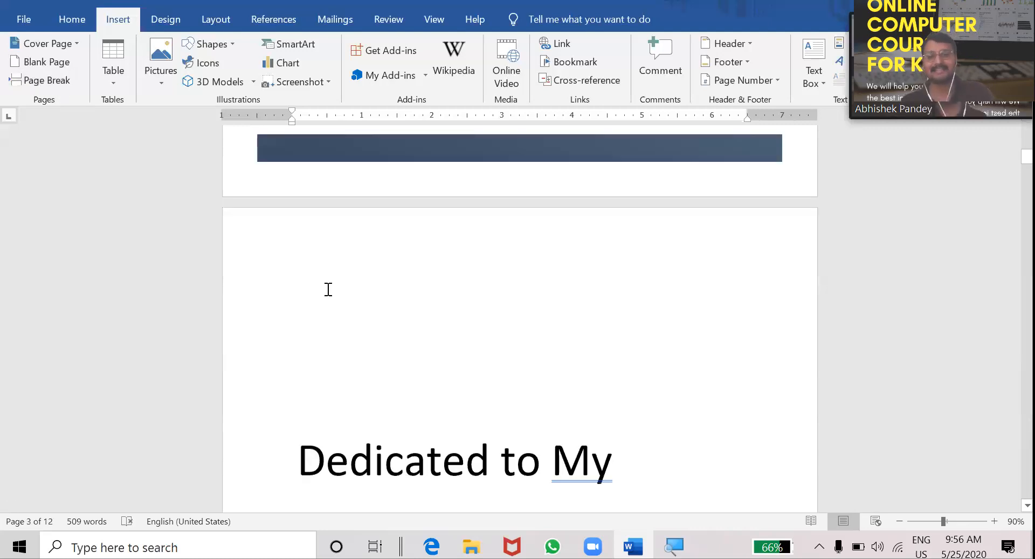
pyautogui.scroll(5, 328, 289)
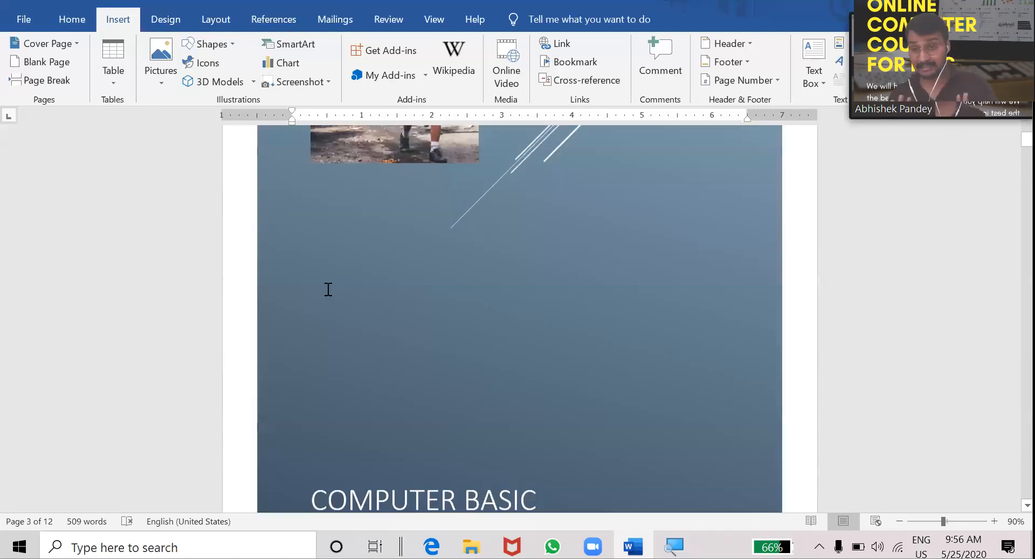
pyautogui.scroll(-5, 328, 289)
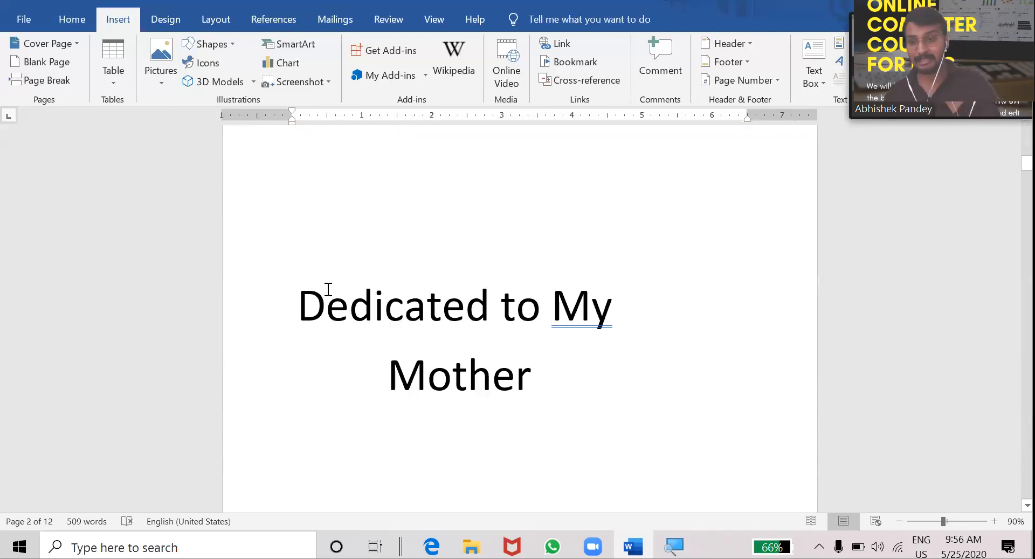
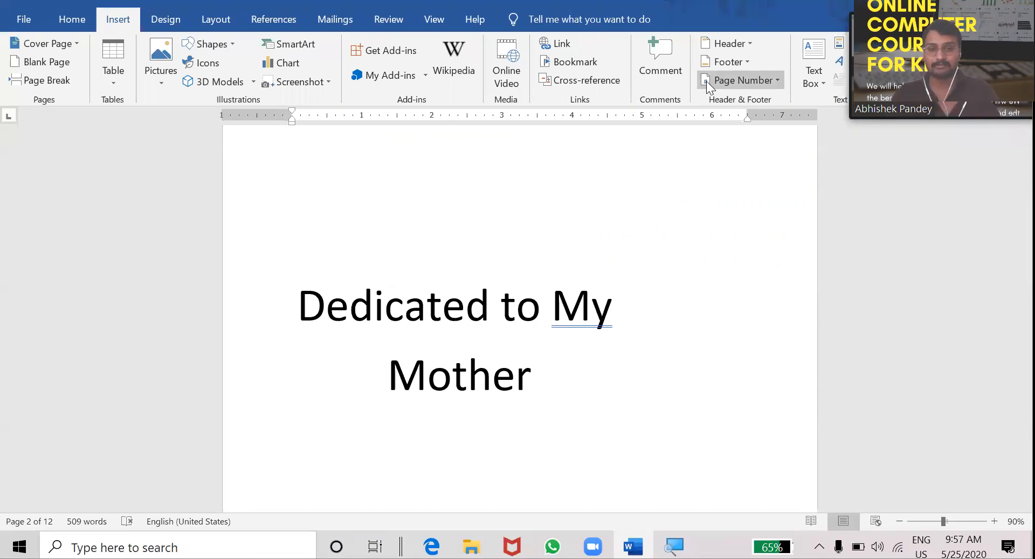
pyautogui.click(743, 163)
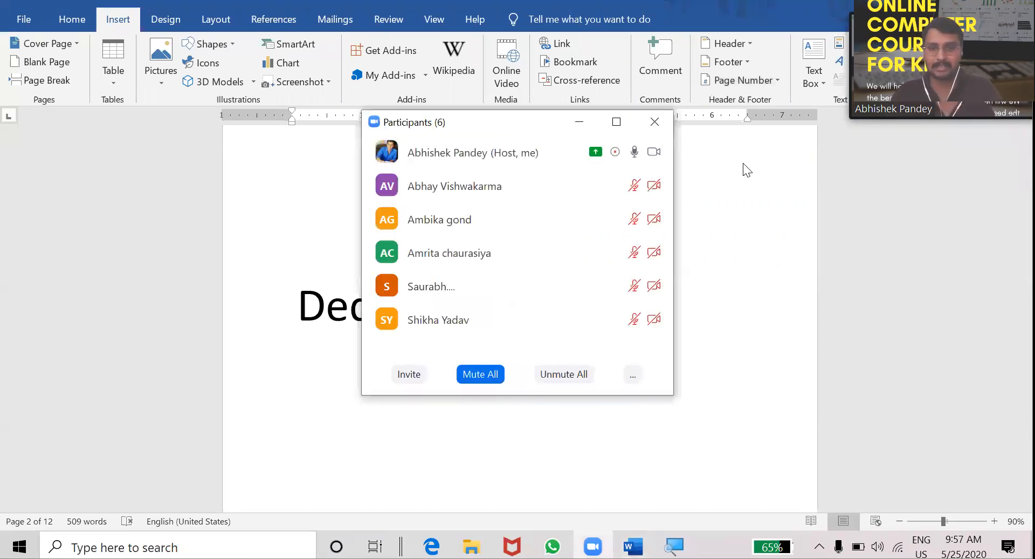
pyautogui.click(743, 163)
pyautogui.click(579, 122)
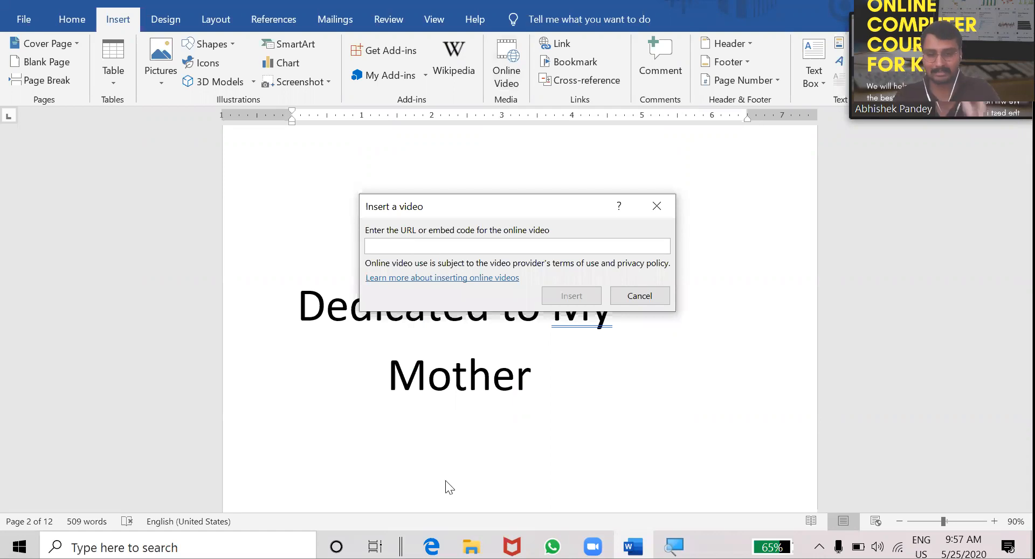
pyautogui.click(656, 207)
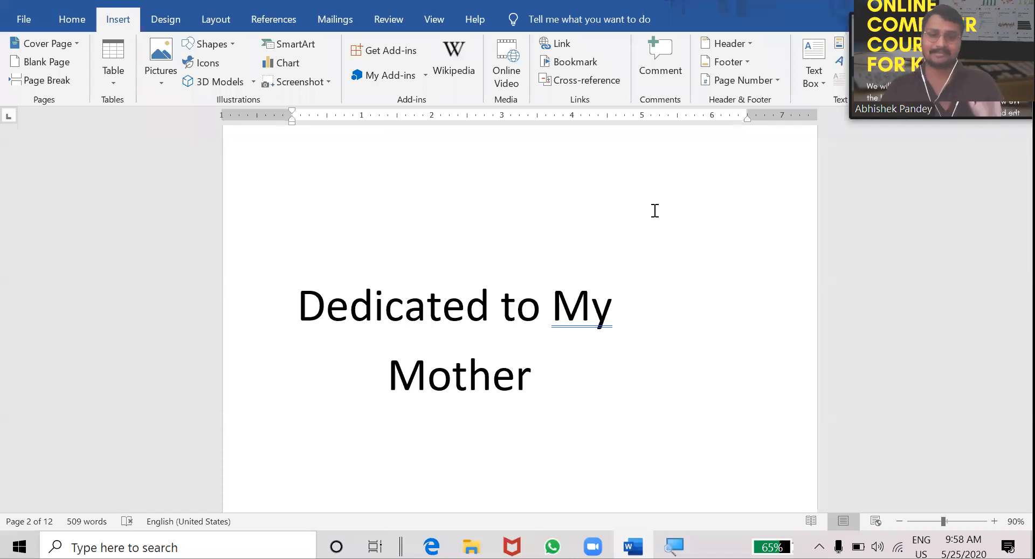
pyautogui.scroll(3, 655, 210)
pyautogui.scroll(-5, 655, 210)
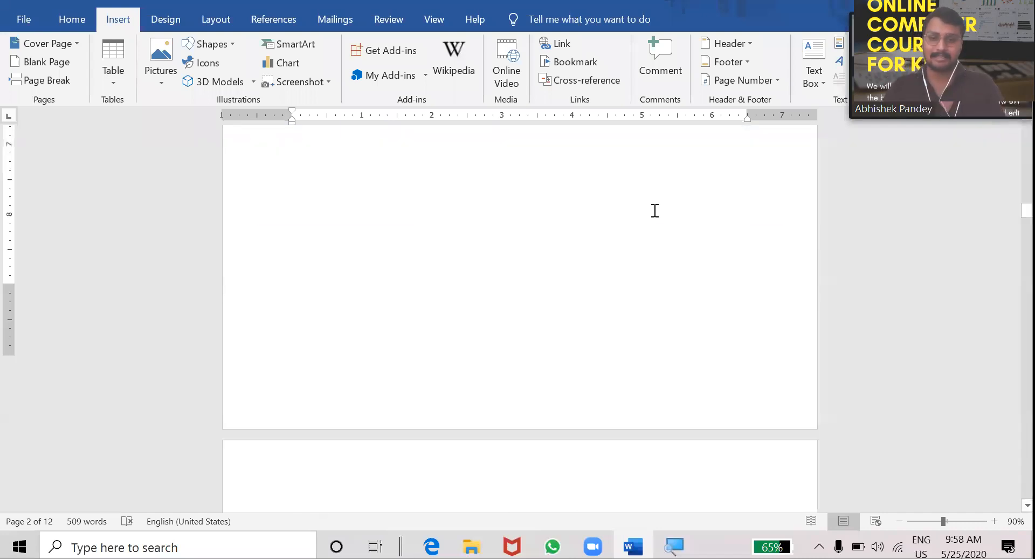
pyautogui.scroll(-5, 415, 252)
pyautogui.scroll(2, 386, 257)
pyautogui.click(386, 257)
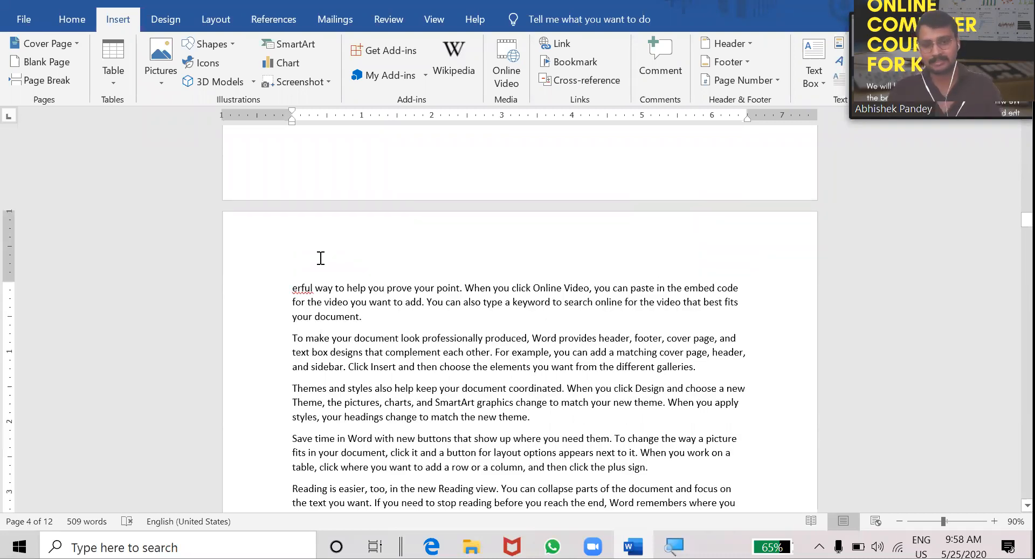
pyautogui.scroll(-2, 413, 300)
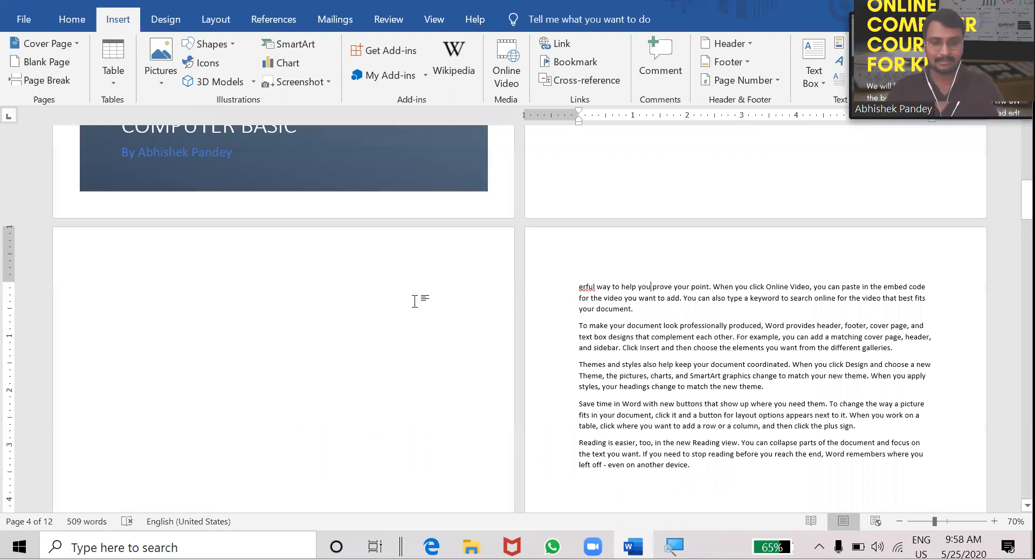
# Create a new blank document and fill it with two sets of sample paragraphs generated by =rand().
pyautogui.hotkey('ctrl', 'n')
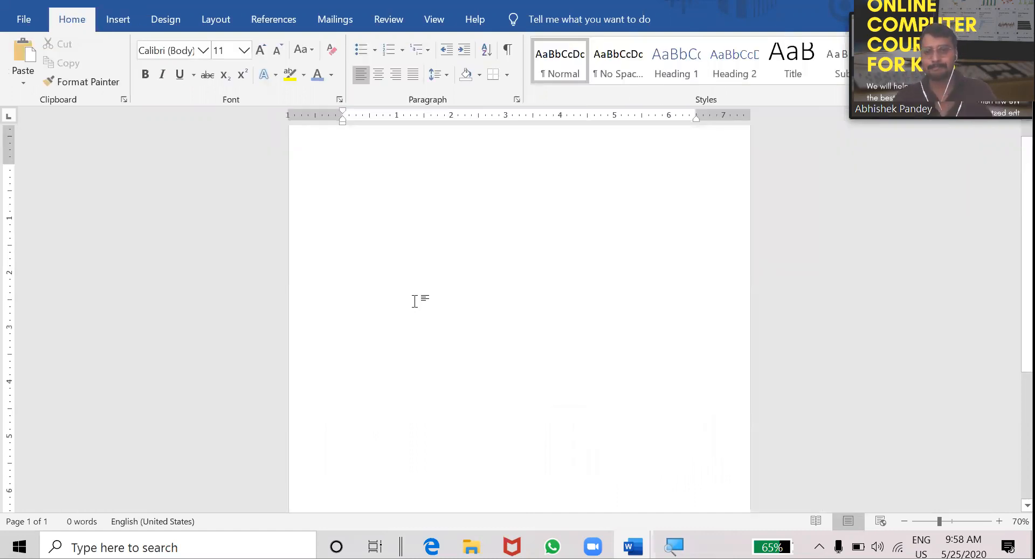
pyautogui.scroll(-3, 415, 300)
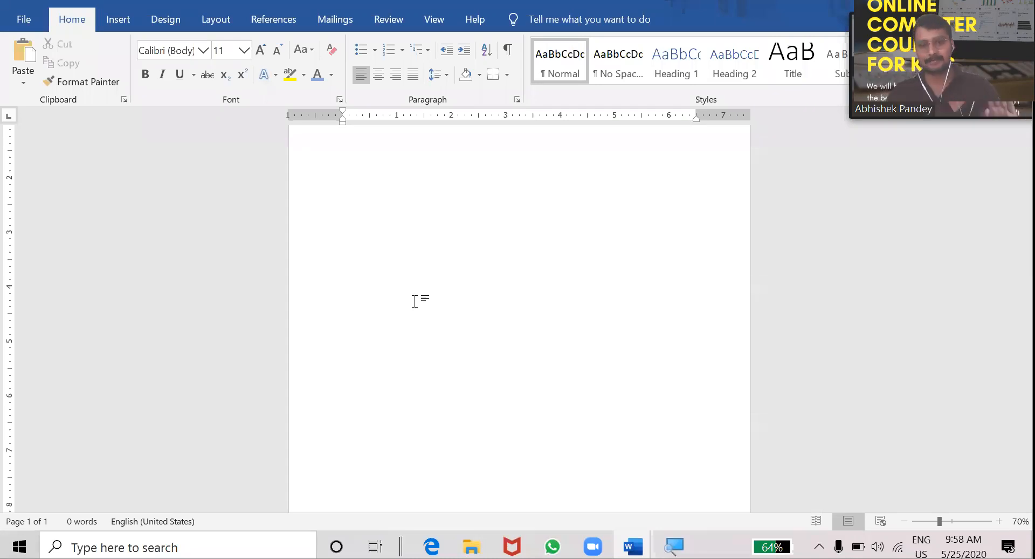
pyautogui.click(423, 328)
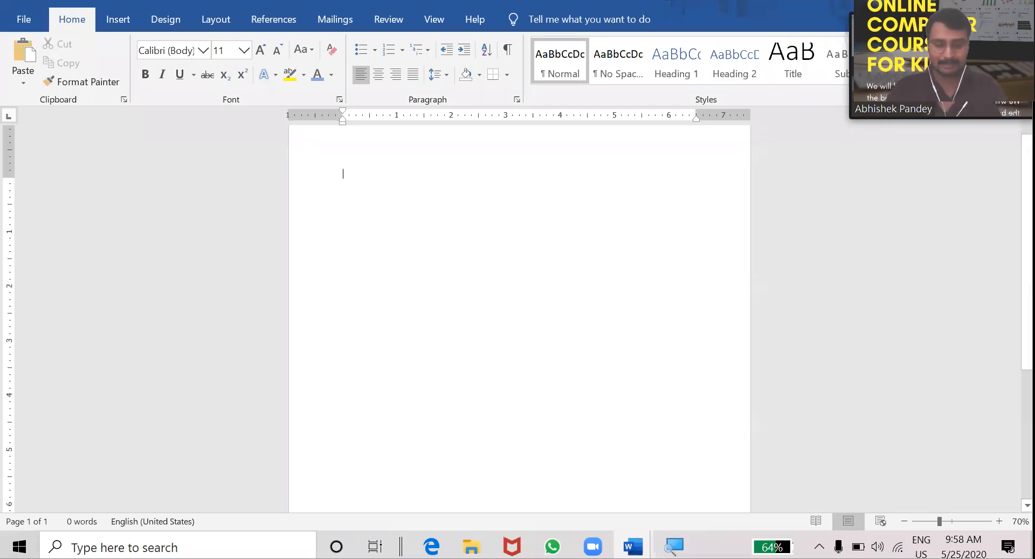
pyautogui.write('=rand')
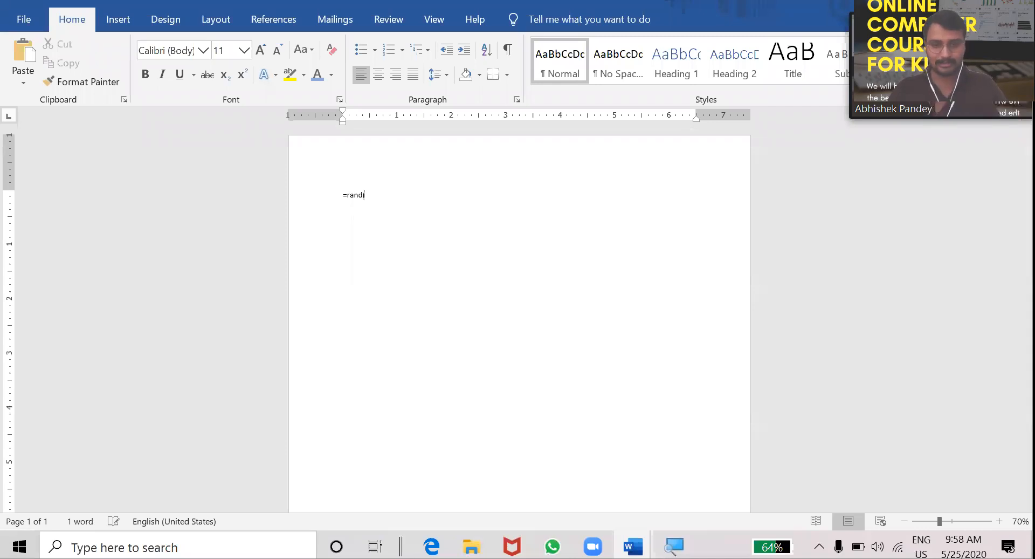
pyautogui.write('()')
pyautogui.press('Return')
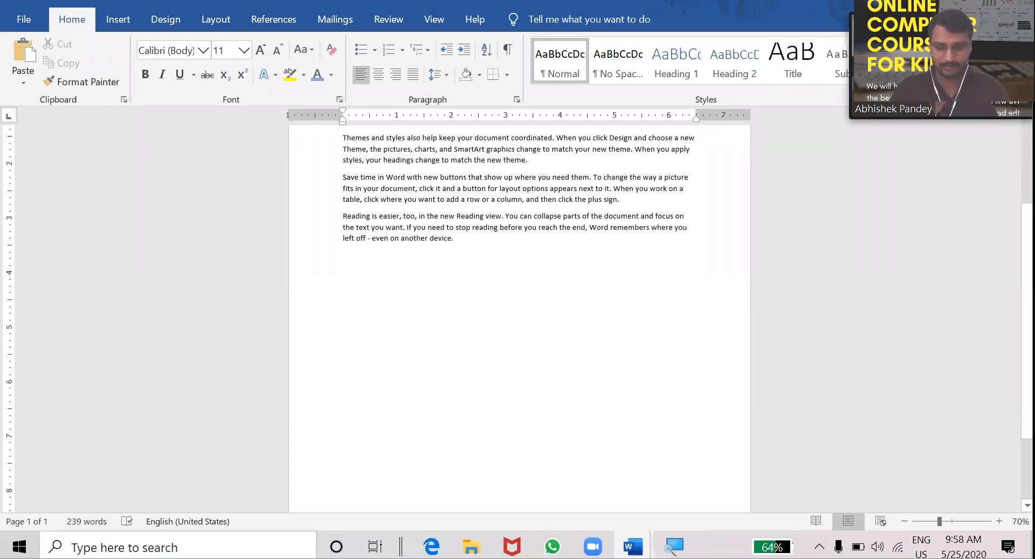
pyautogui.write('=rand()')
pyautogui.press('Return')
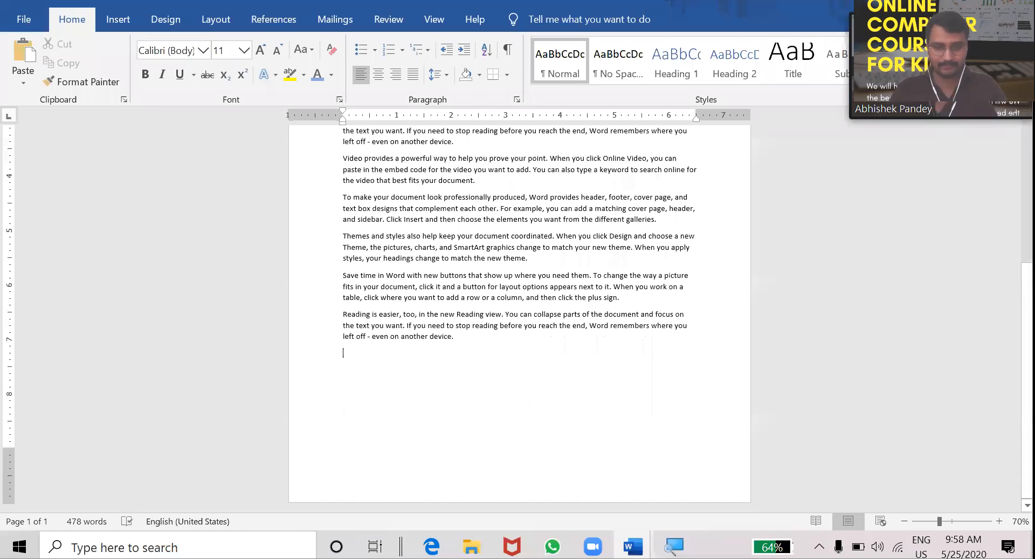
# Start a second page after the sample text and fill it with paragraphs generated by =rand().
pyautogui.press('Return')
pyautogui.hotkey('ctrl', 'Return')
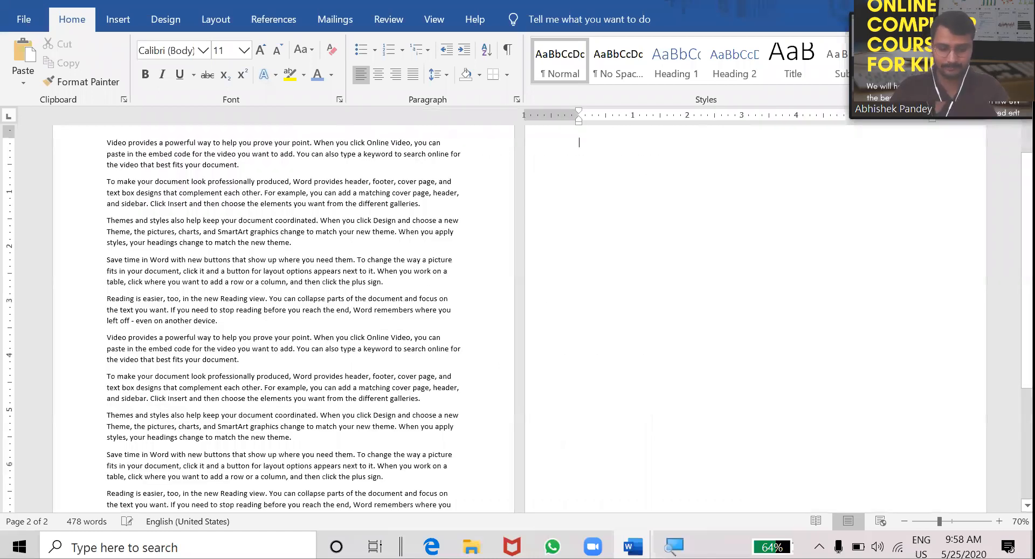
pyautogui.write('=rand()')
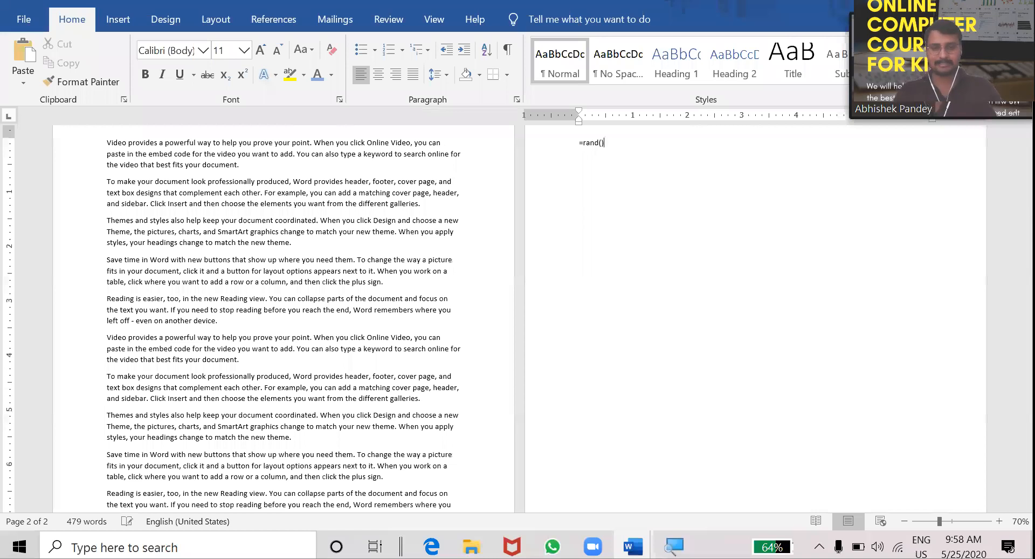
pyautogui.press('Return')
pyautogui.scroll(2, 479, 351)
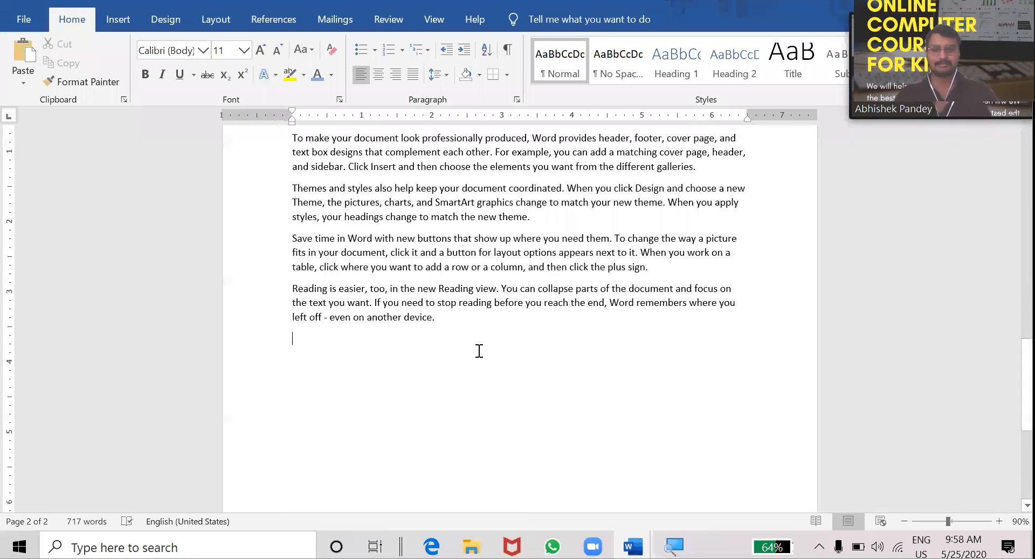
pyautogui.scroll(5, 479, 350)
pyautogui.scroll(-2, 479, 351)
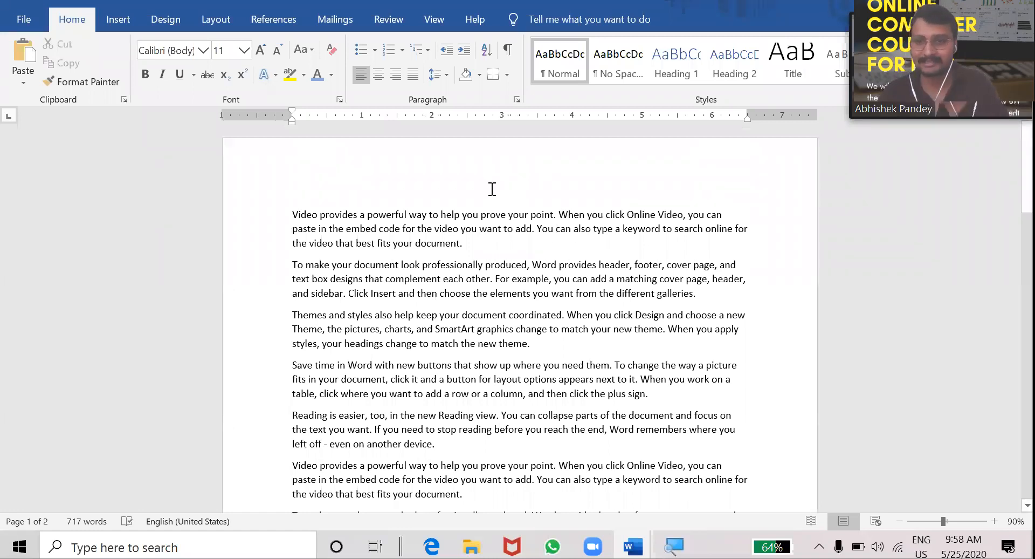
# Insert the built-in header design with a blue triangular corner shape containing the page number.
pyautogui.click(132, 20)
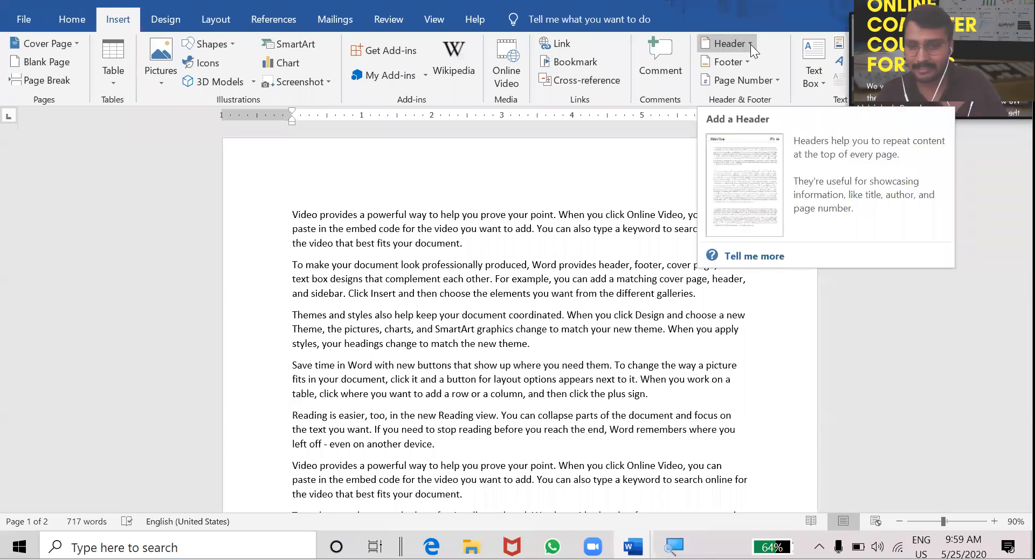
pyautogui.click(751, 44)
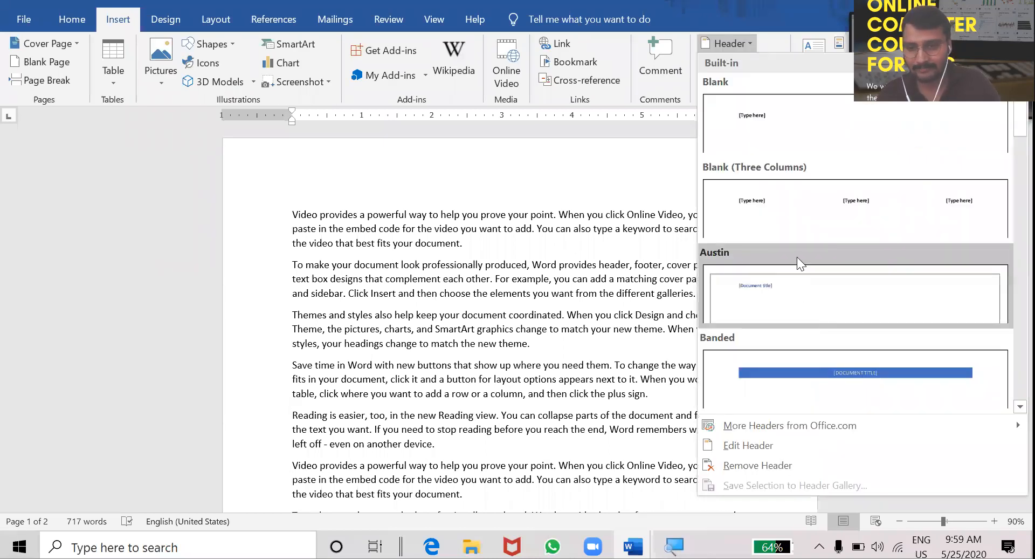
pyautogui.scroll(-5, 794, 238)
pyautogui.scroll(5, 795, 265)
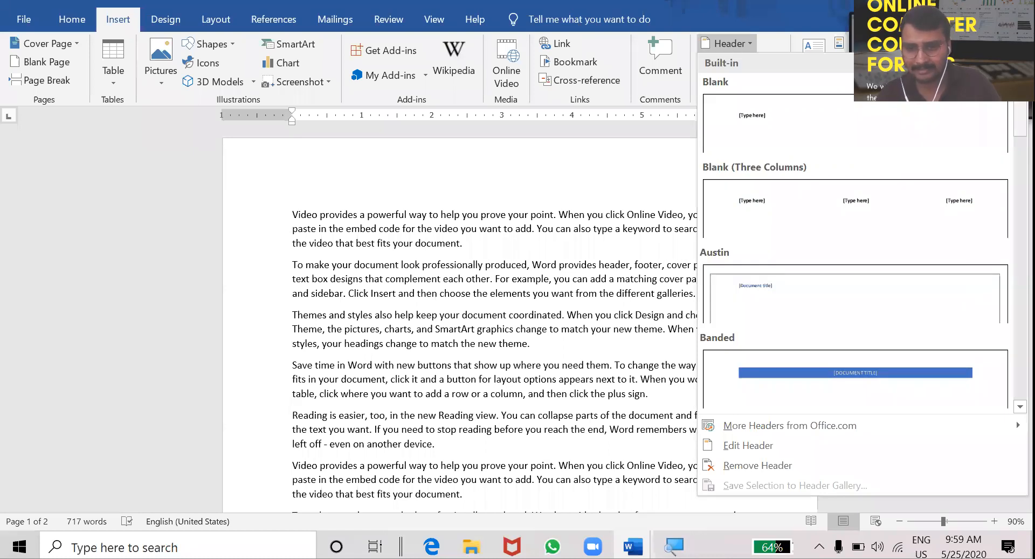
pyautogui.scroll(-3, 788, 262)
pyautogui.click(780, 289)
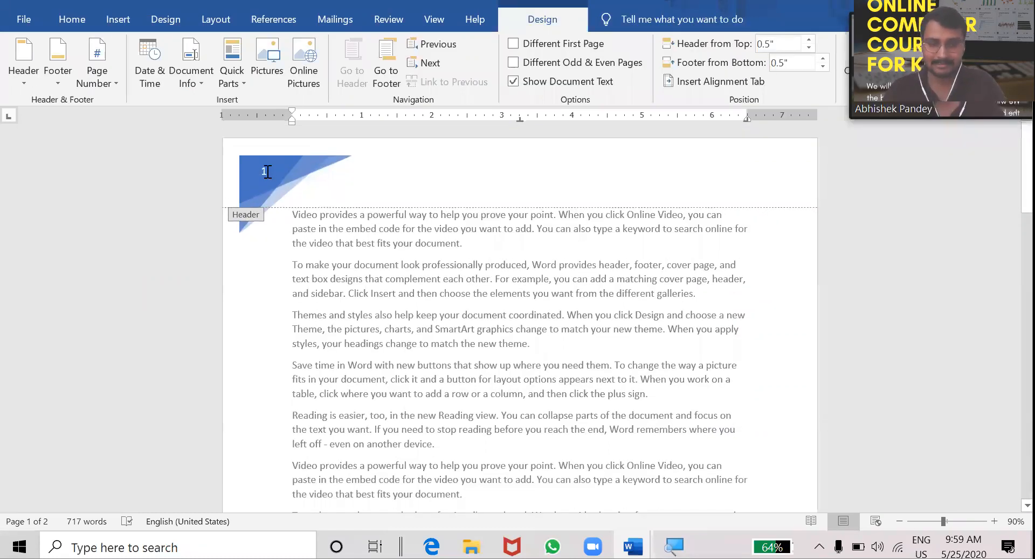
# Try to replace the page number in the header's blue corner with text and widen its text box.
pyautogui.click(268, 171)
pyautogui.doubleClick(267, 171)
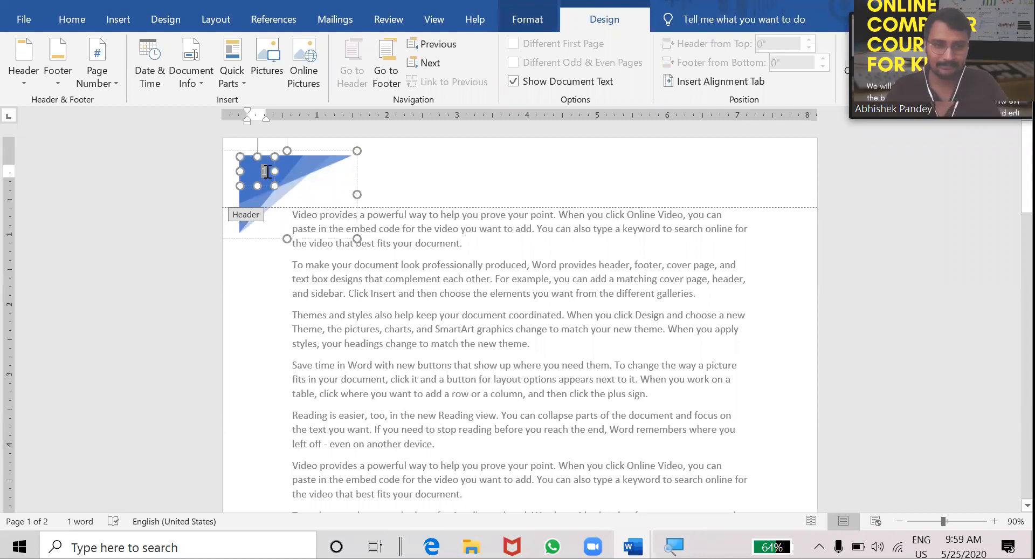
pyautogui.doubleClick(267, 172)
pyautogui.write('Abh')
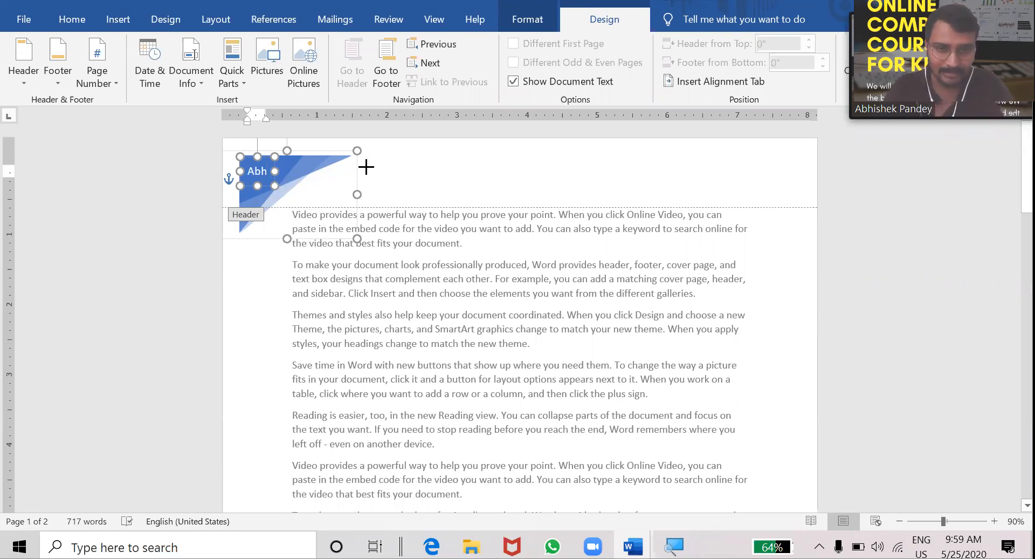
pyautogui.moveTo(274, 171); pyautogui.dragTo(367, 166)
pyautogui.doubleClick(257, 175)
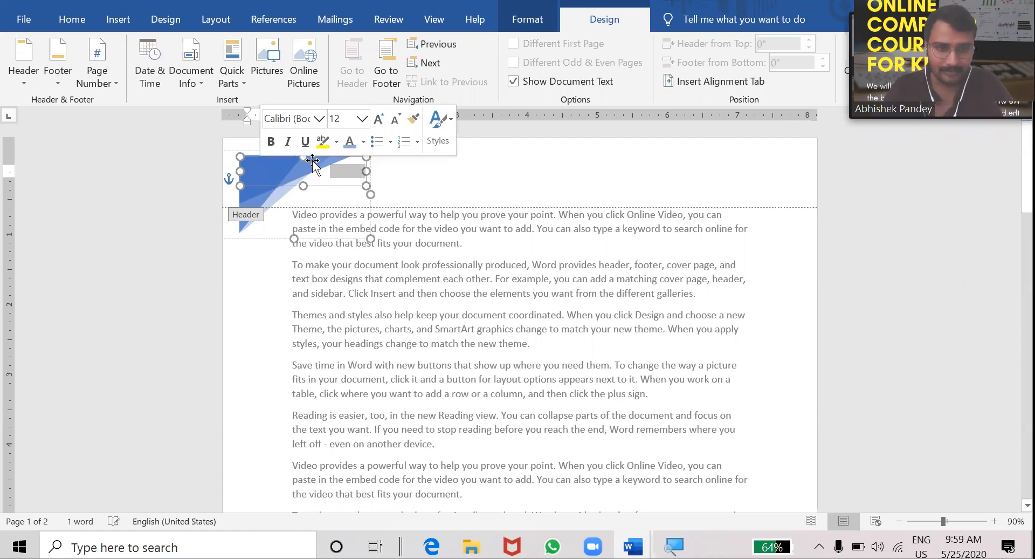
pyautogui.press('BackSpace')
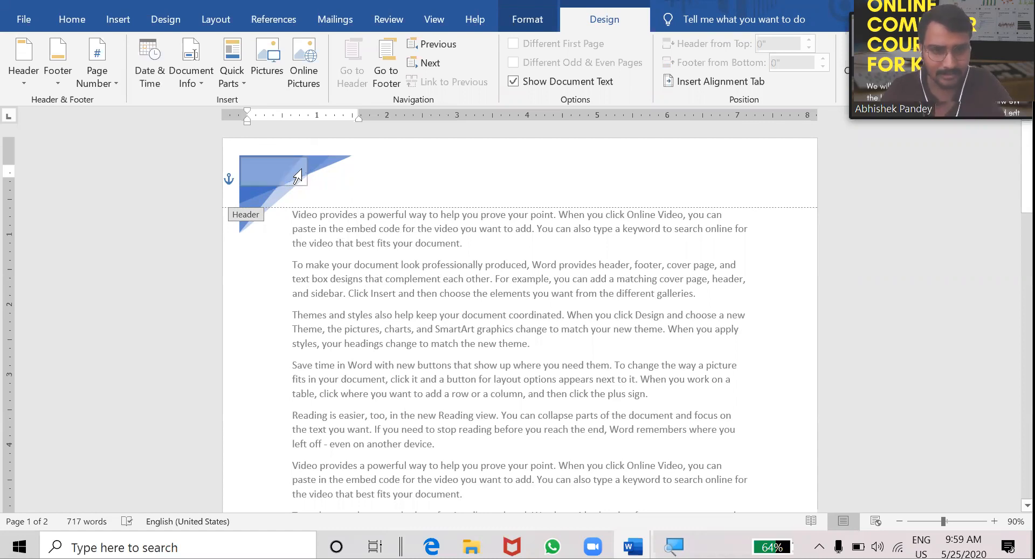
# Enter "Abhiyantriki" in place of the page number in the header's blue corner, widening its text box to fit the word.
pyautogui.click(303, 169)
pyautogui.write('Abh')
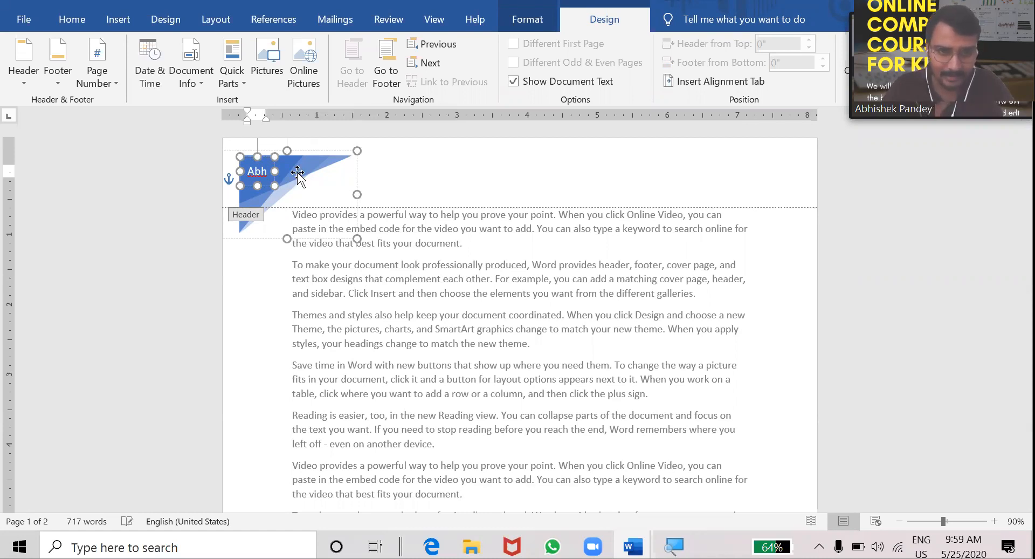
pyautogui.moveTo(275, 171); pyautogui.dragTo(367, 167)
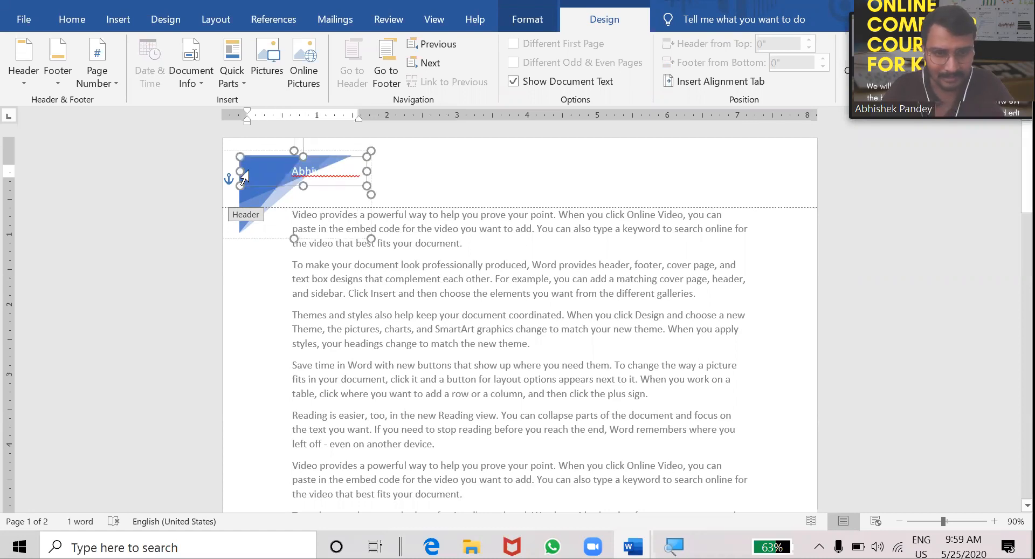
pyautogui.click(248, 171)
pyautogui.click(297, 172)
pyautogui.press('BackSpace')
pyautogui.press('BackSpace')
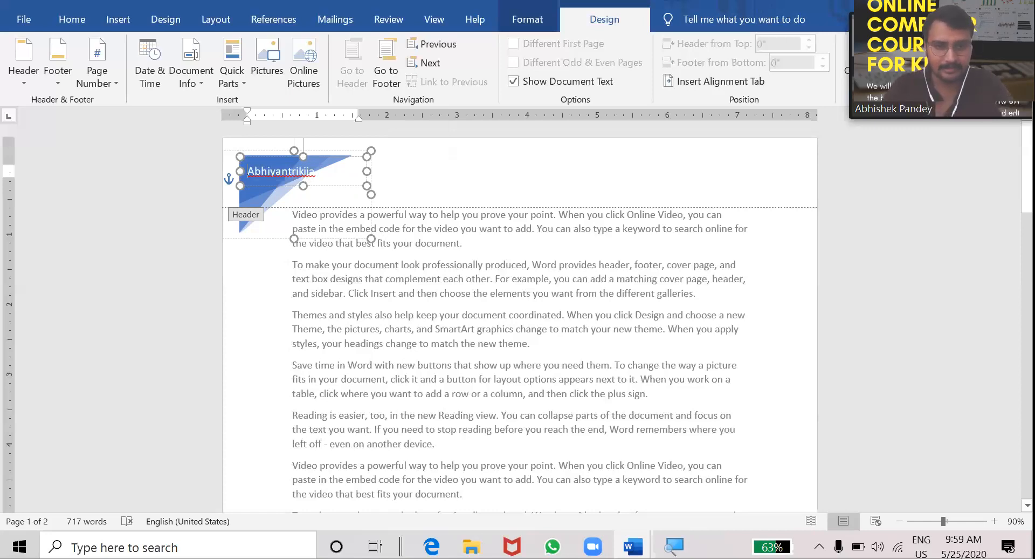
# Add the text "Computer Basic" to the header beside the blue corner shape.
pyautogui.click(399, 294)
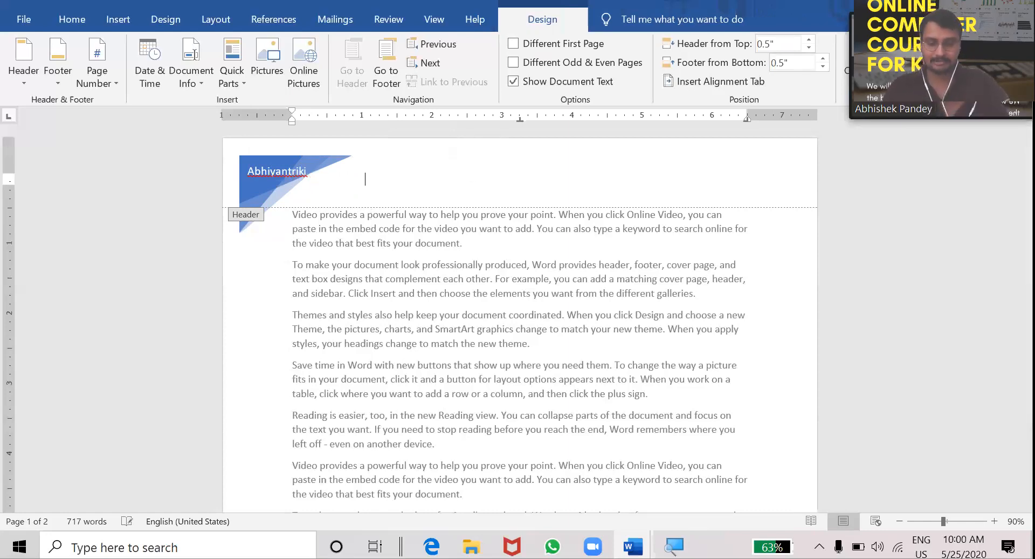
pyautogui.write('COm')
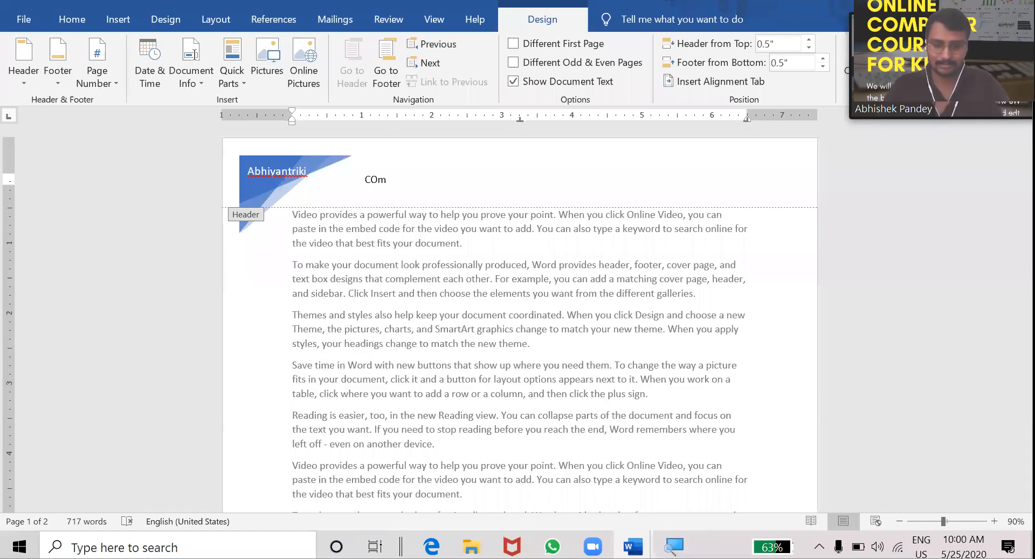
pyautogui.press('BackSpace')
pyautogui.press('BackSpace')
pyautogui.write('omputer Basic')
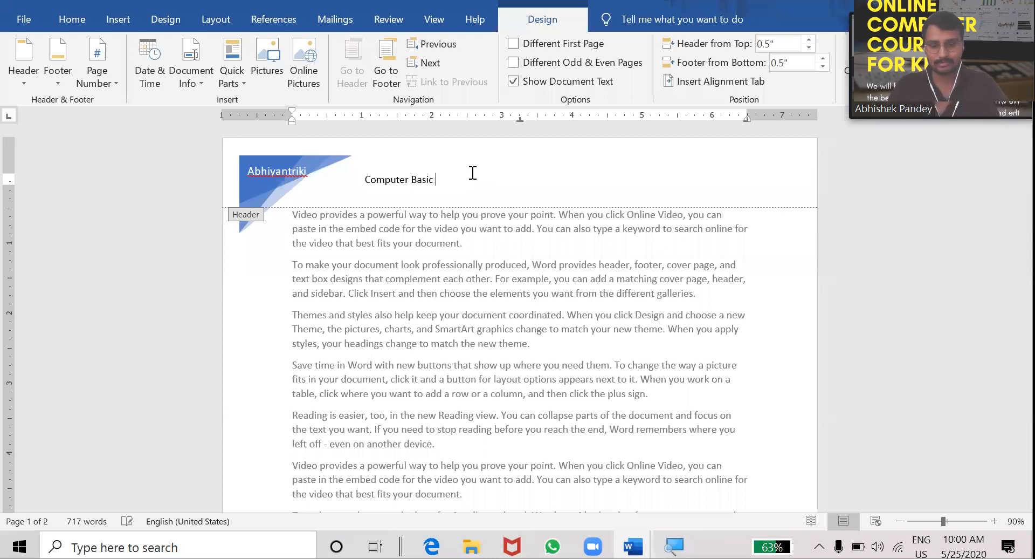
# Enlarge the header text "Computer Basic" to 24 pt and set its font to Bodoni MT.
pyautogui.hotkey('shift', 'Left')
pyautogui.hotkey('shift', 'Left')
pyautogui.hotkey('shift', 'Left')
pyautogui.hotkey('shift', 'Left')
pyautogui.hotkey('shift', 'Left')
pyautogui.hotkey('shift', 'Left')
pyautogui.hotkey('shift', 'Left')
pyautogui.hotkey('shift', 'Left')
pyautogui.hotkey('shift', 'Left')
pyautogui.hotkey('shift', 'Left')
pyautogui.hotkey('shift', 'Left')
pyautogui.hotkey('shift', 'Left')
pyautogui.hotkey('shift', 'Left')
pyautogui.hotkey('ctrl', 'shift', '.')
pyautogui.hotkey('ctrl', 'shift', '.')
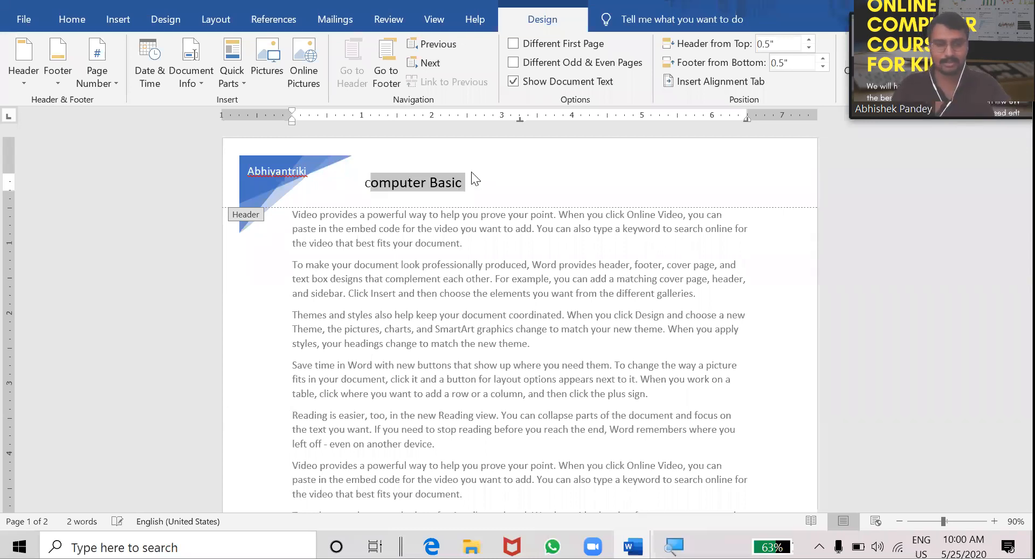
pyautogui.hotkey('shift', 'Left')
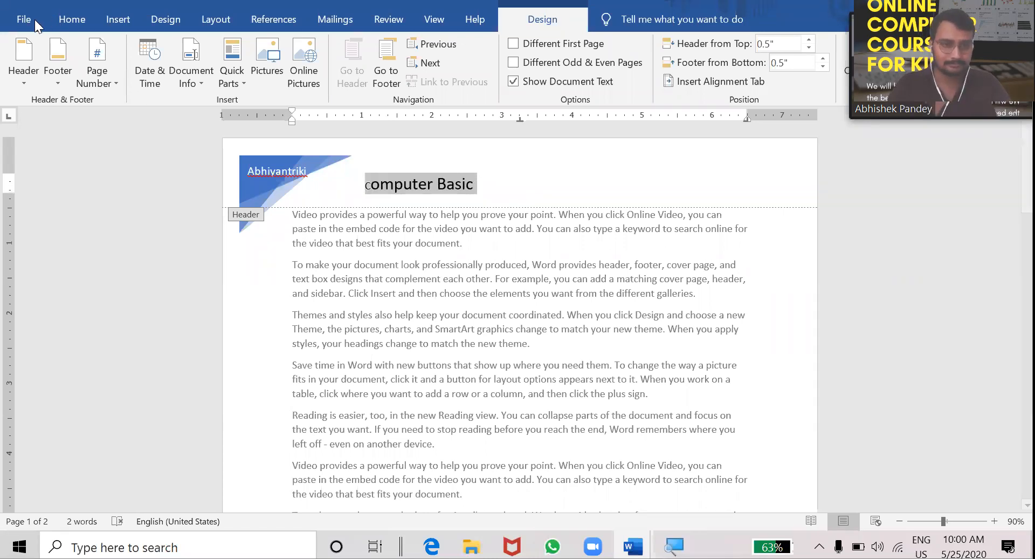
pyautogui.click(72, 19)
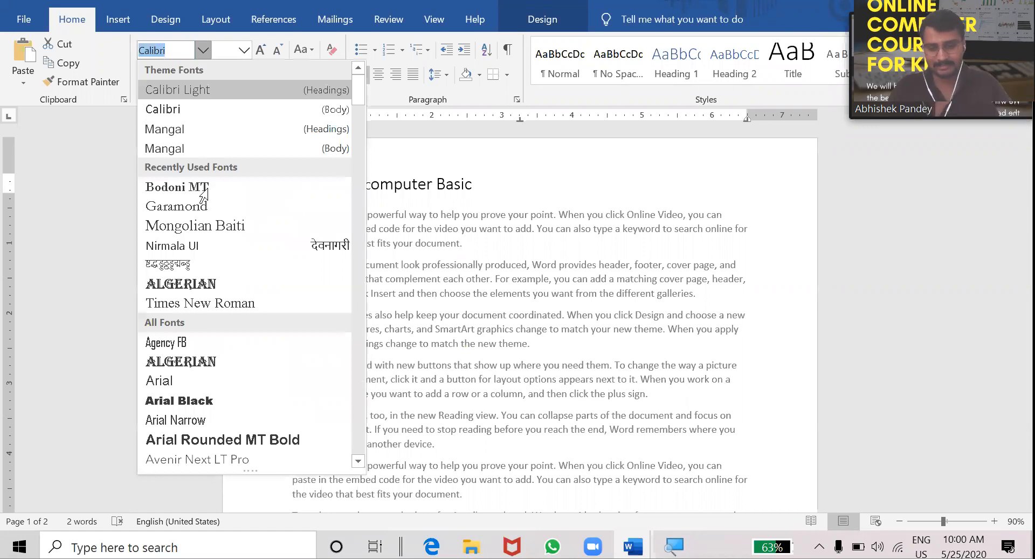
pyautogui.click(202, 188)
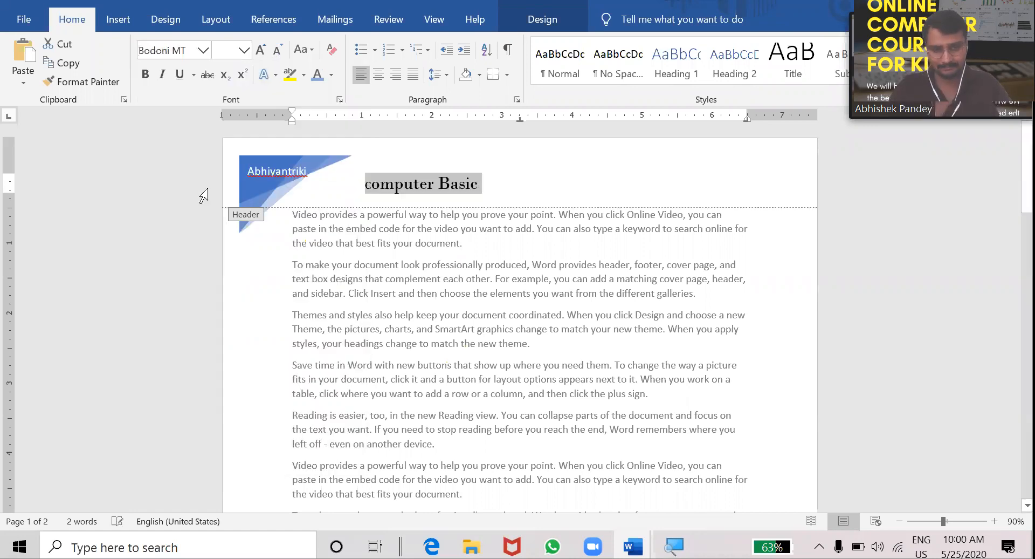
pyautogui.click(588, 244)
# Leave header editing and add a blank page at the end of the document.
pyautogui.scroll(-1, 539, 320)
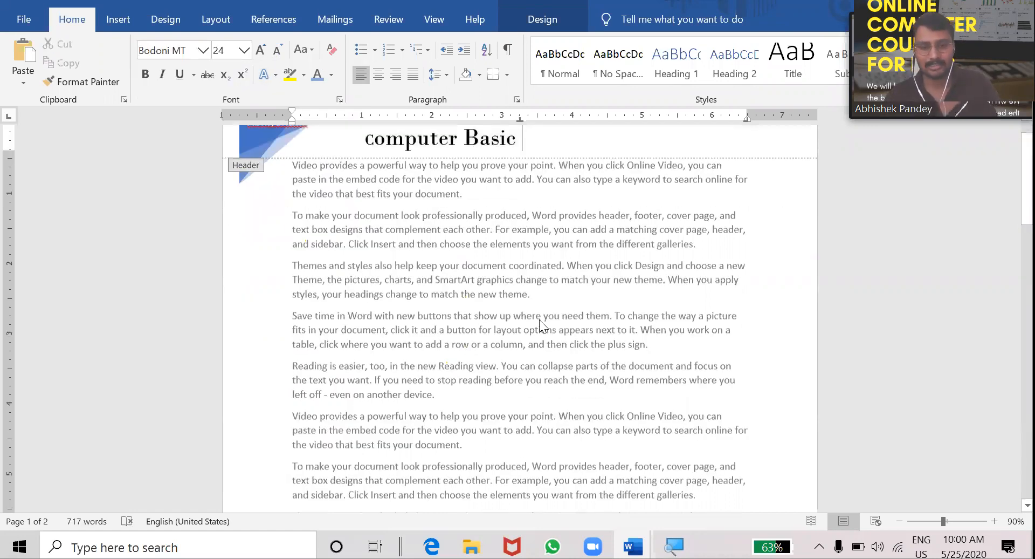
pyautogui.scroll(-1, 539, 320)
pyautogui.scroll(-5, 444, 352)
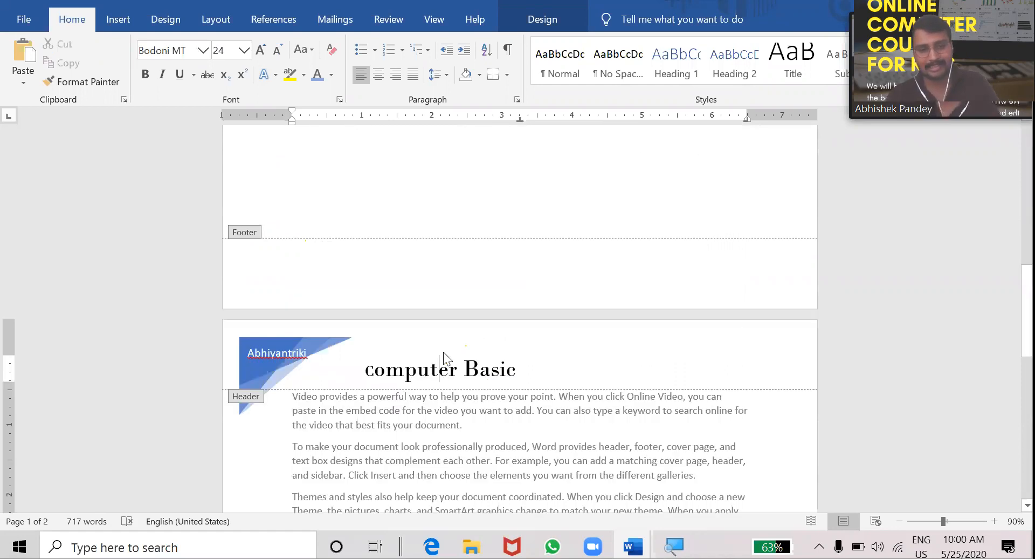
pyautogui.scroll(-6, 444, 352)
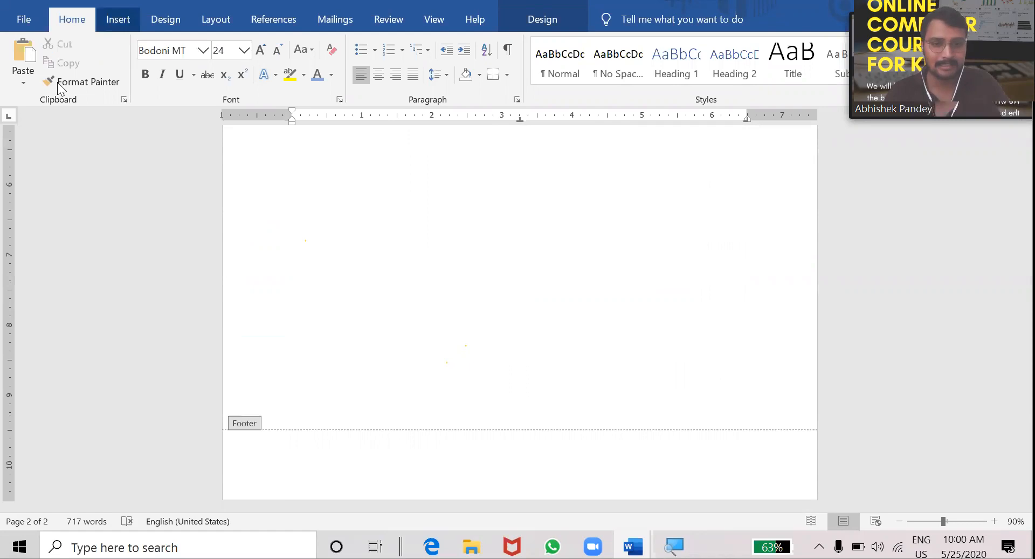
pyautogui.click(117, 18)
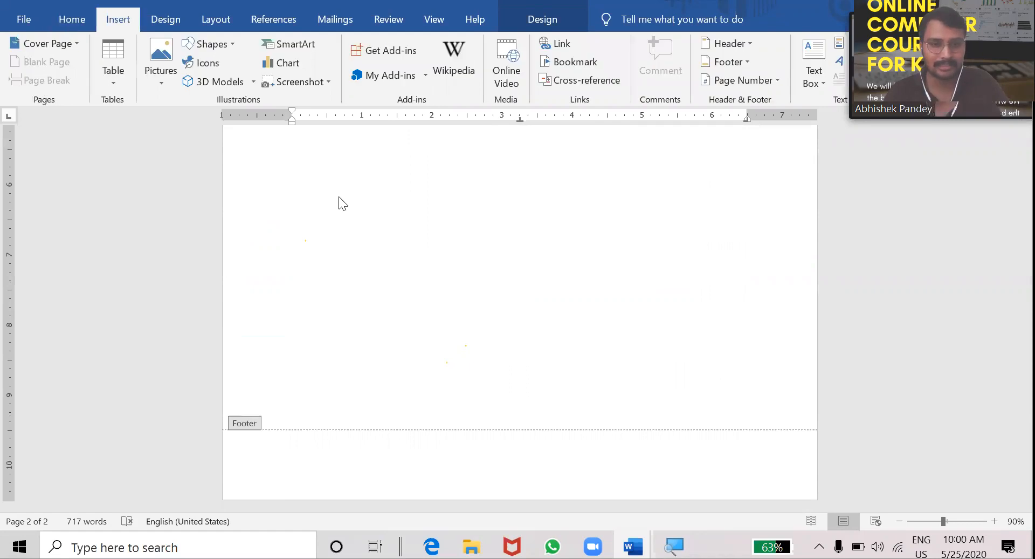
pyautogui.press('Escape')
pyautogui.click(66, 62)
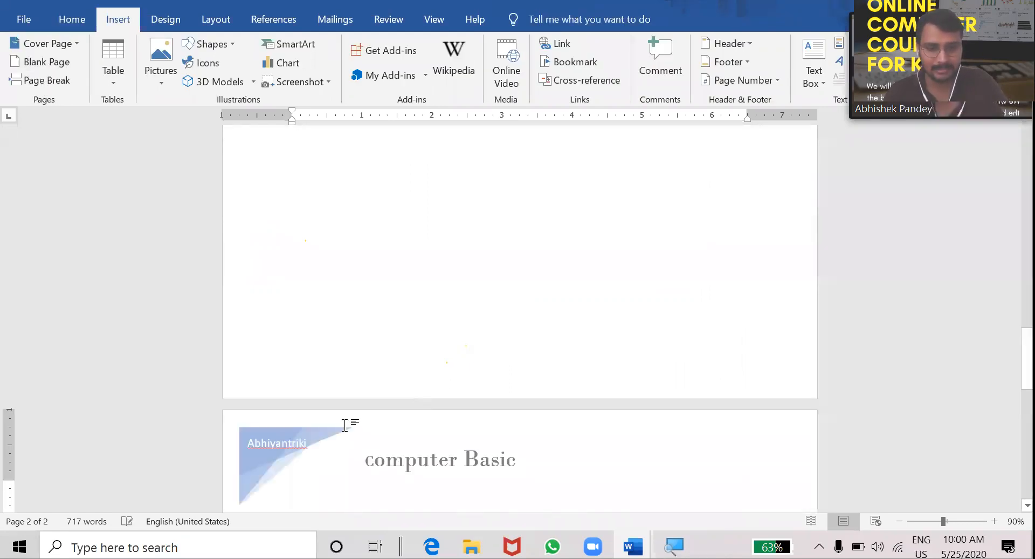
pyautogui.scroll(-3, 345, 425)
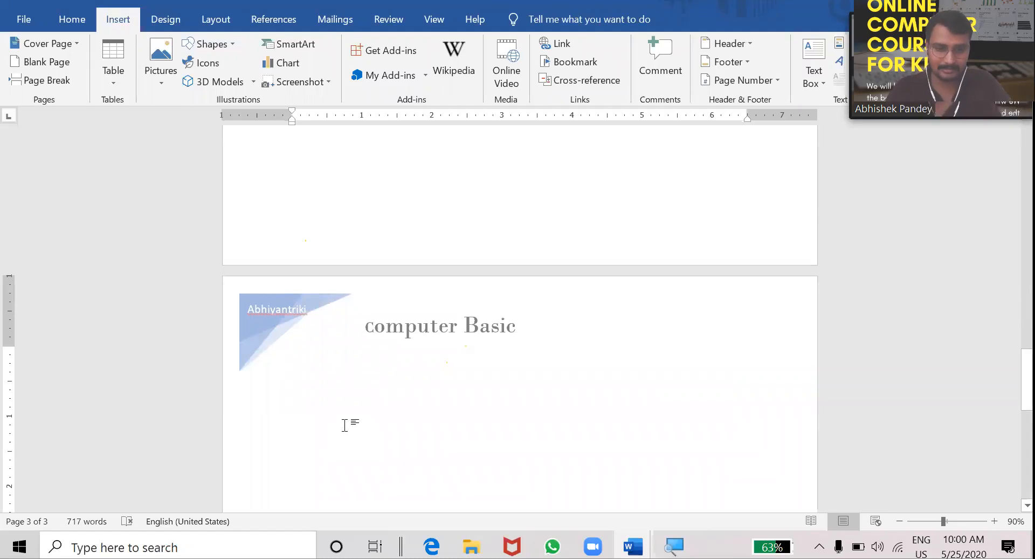
# Fill the new third page with sample paragraphs generated by =rand().
pyautogui.rightClick(345, 425)
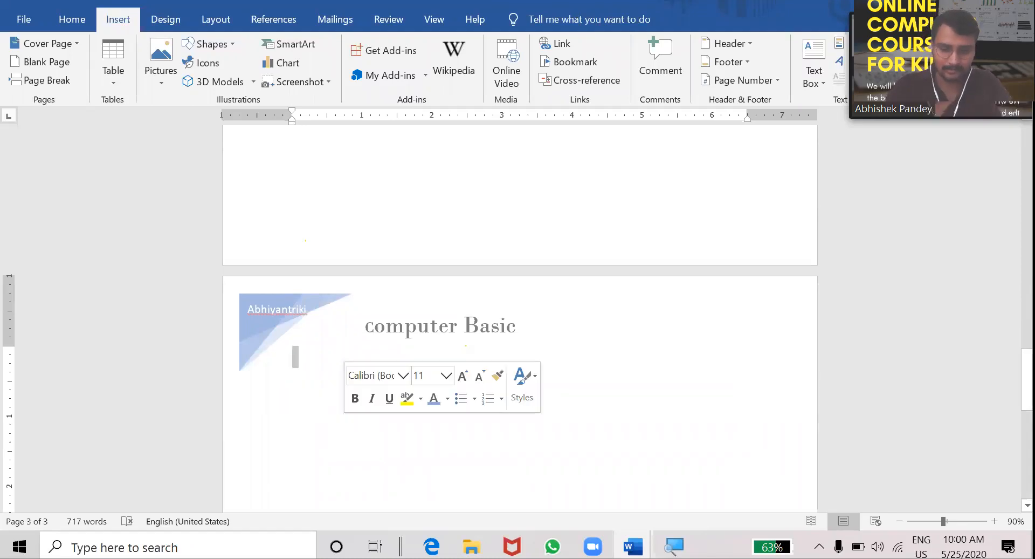
pyautogui.click(345, 425)
pyautogui.write('=rands')
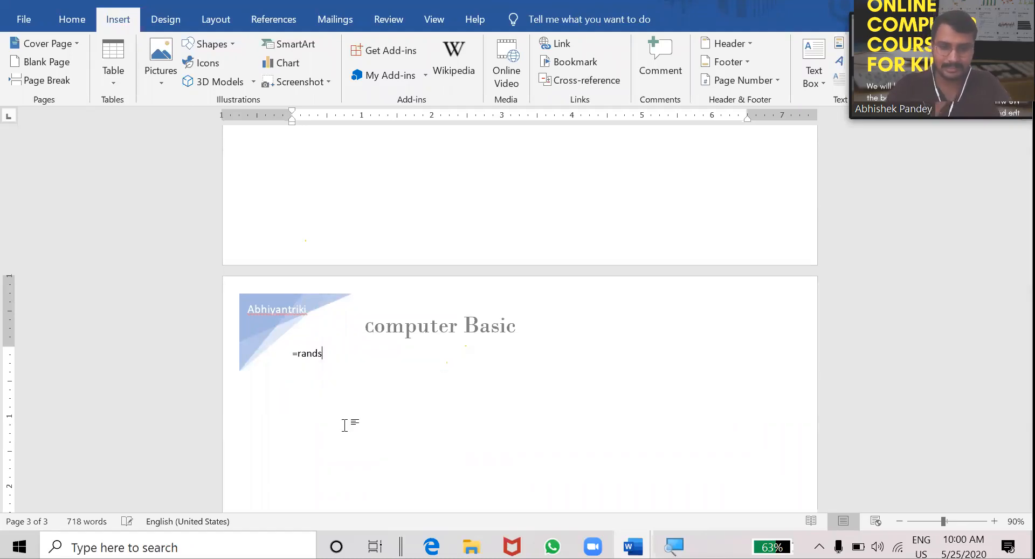
pyautogui.write('()')
pyautogui.press('Return')
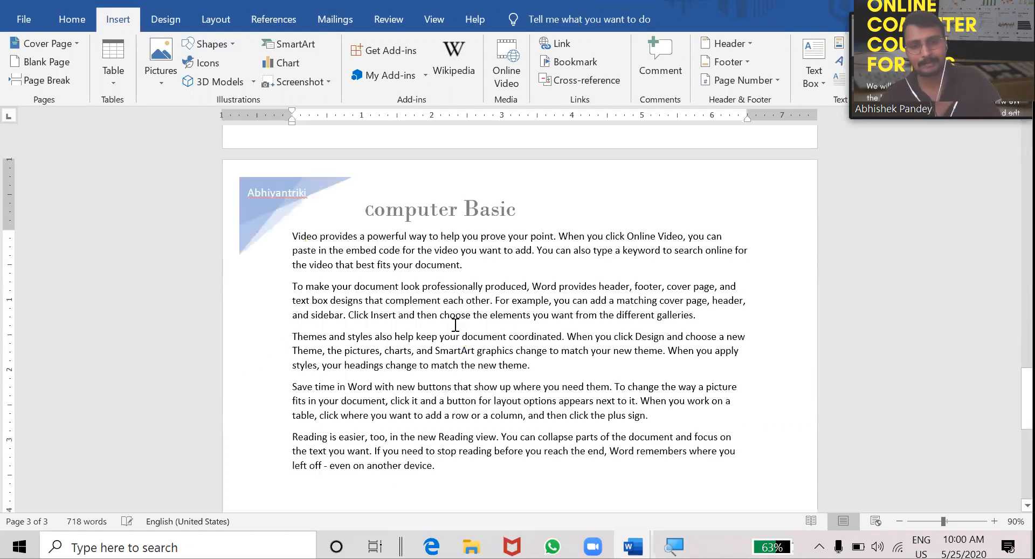
# Examine how the customized header repeats at the start of each of the document's pages.
pyautogui.scroll(-5, 455, 325)
pyautogui.scroll(20, 456, 324)
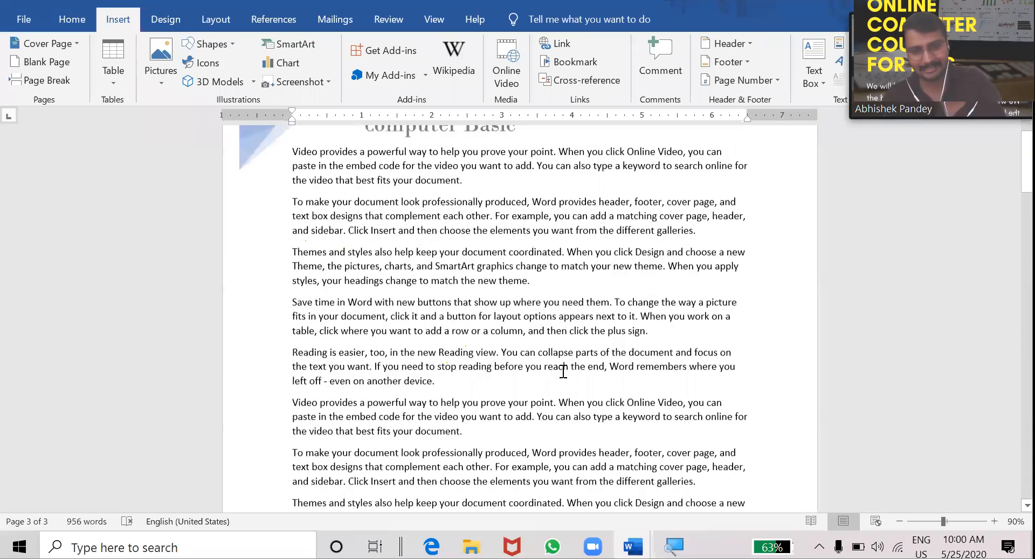
pyautogui.scroll(1, 563, 371)
pyautogui.scroll(4, 563, 371)
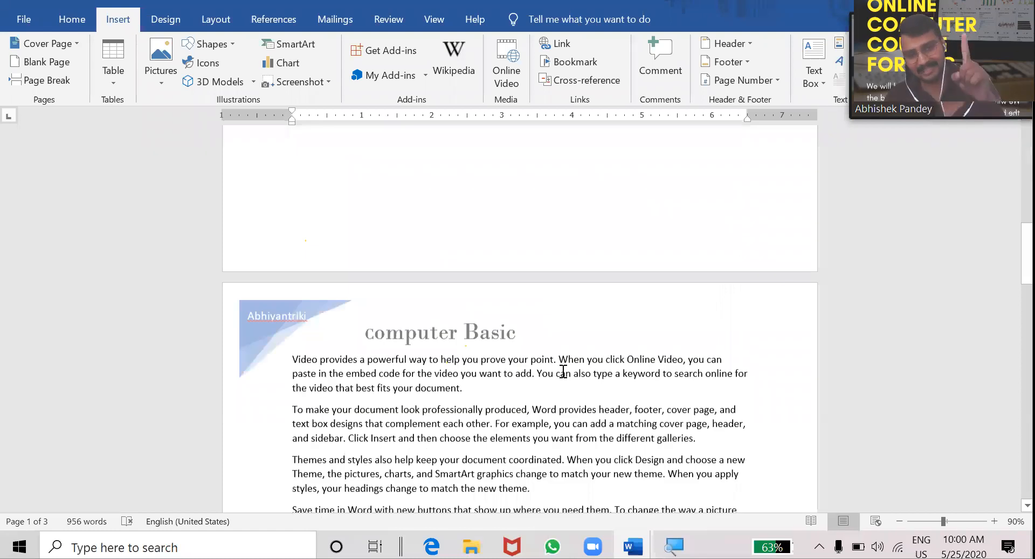
pyautogui.scroll(1, 563, 372)
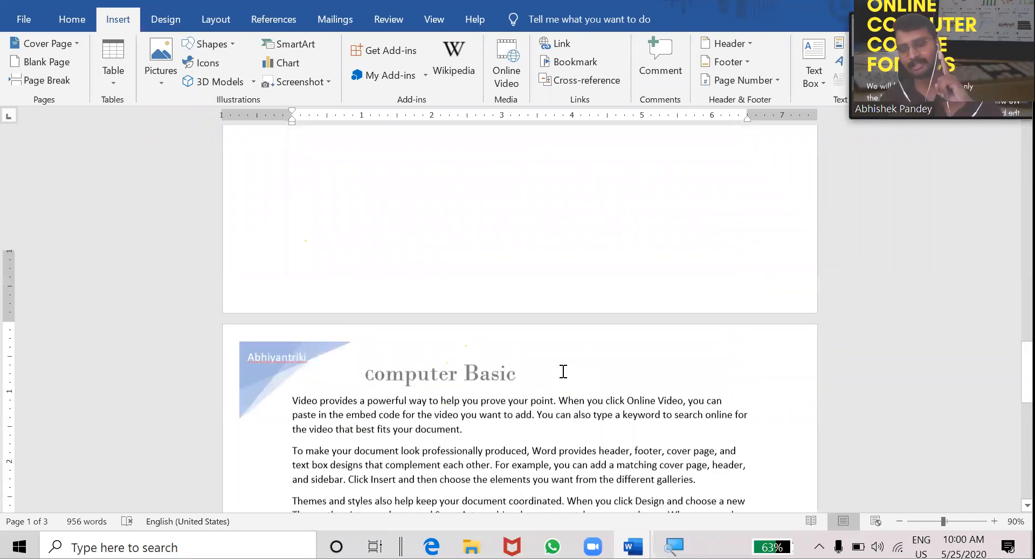
pyautogui.scroll(-6, 563, 371)
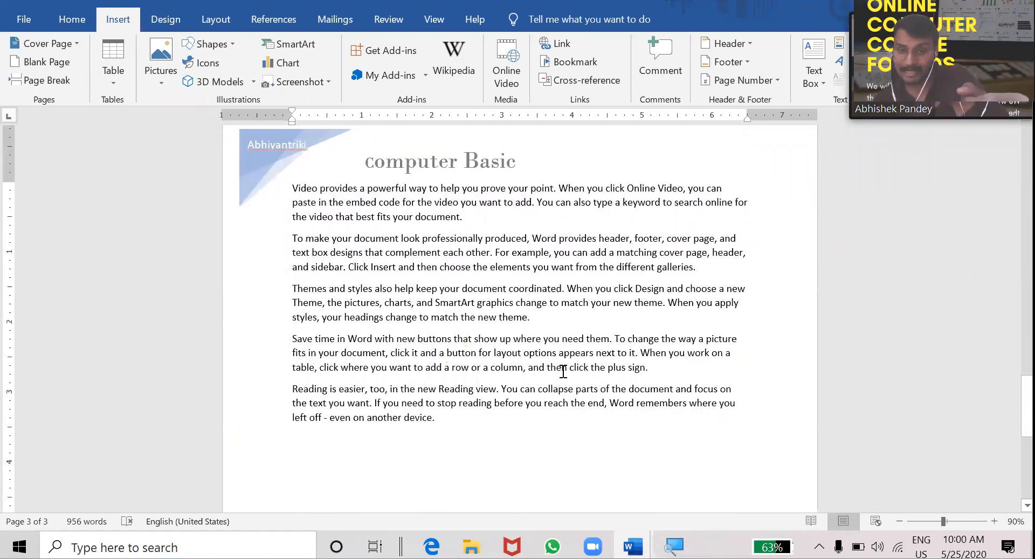
pyautogui.scroll(3, 563, 371)
pyautogui.scroll(1, 503, 140)
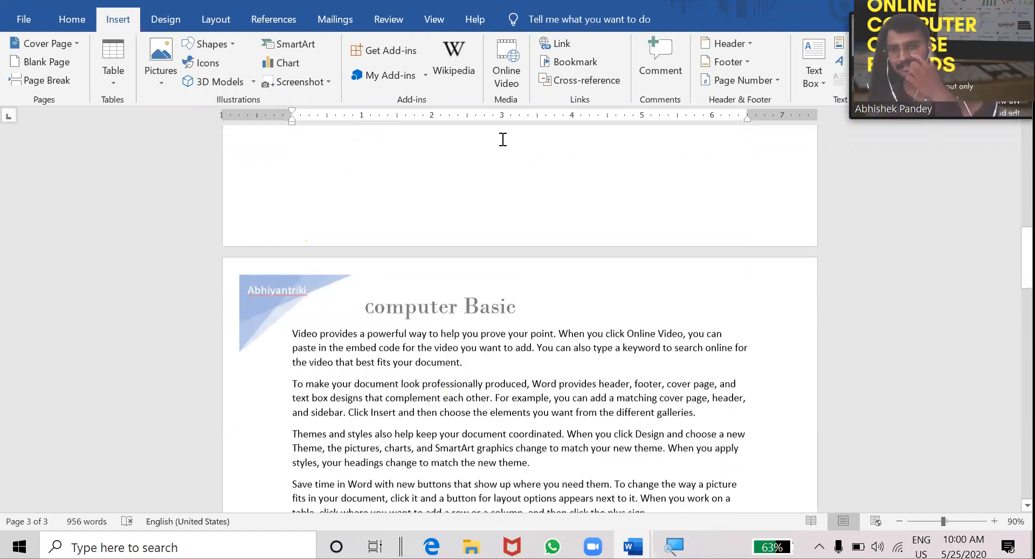
pyautogui.scroll(-7, 502, 139)
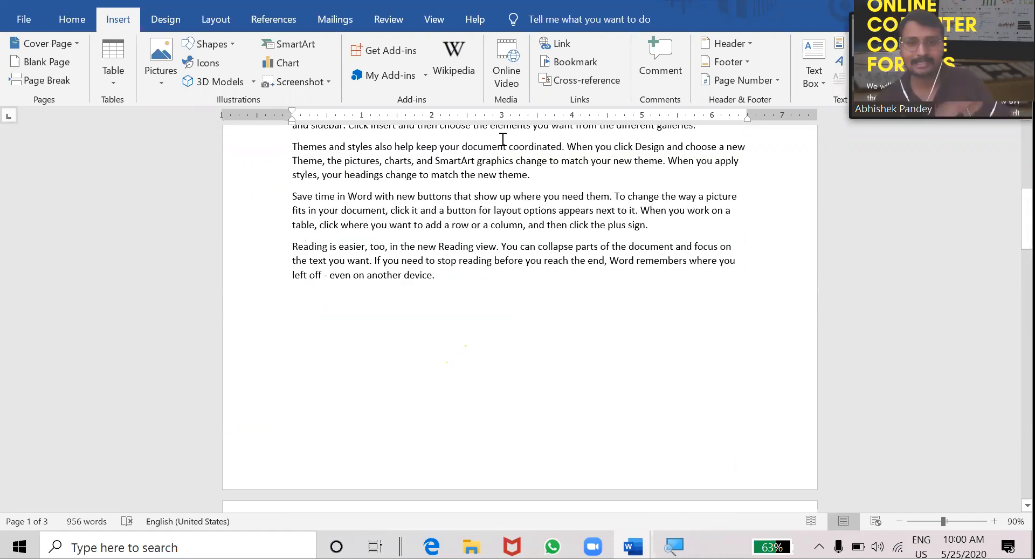
pyautogui.scroll(8, 503, 139)
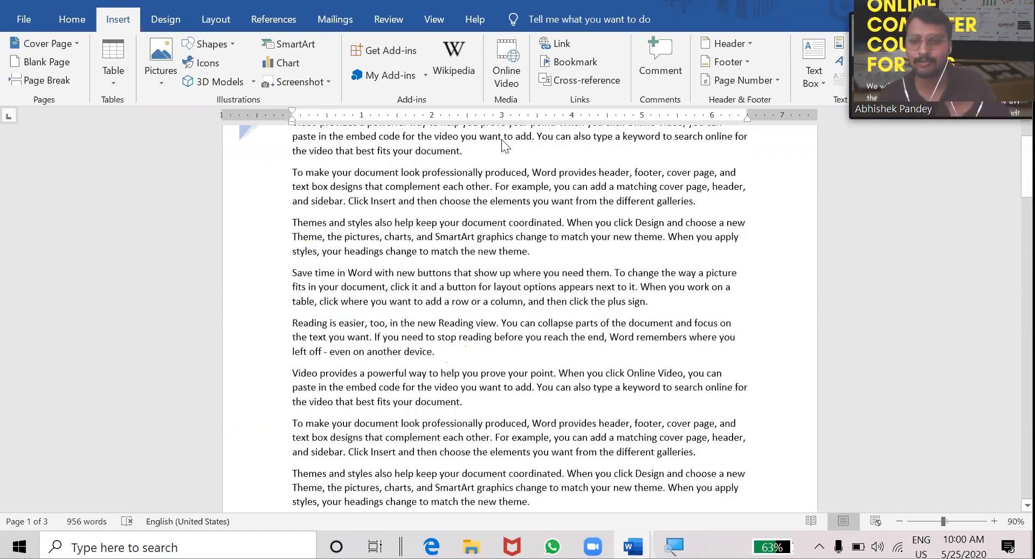
pyautogui.scroll(2, 774, 243)
# Insert the built-in footer design with a page border and "pg." page numbering, and return to the body text.
pyautogui.click(728, 62)
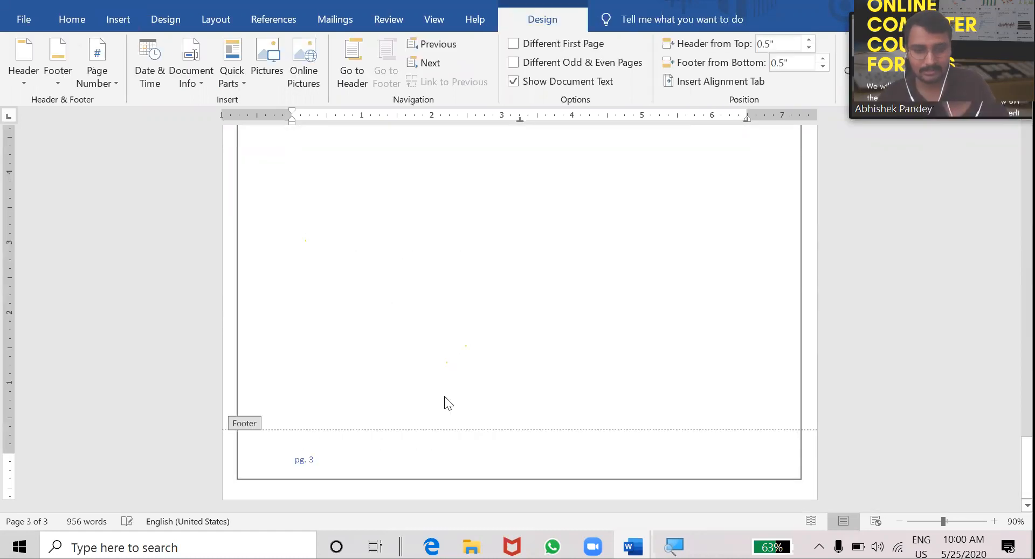
pyautogui.scroll(1, 435, 341)
pyautogui.scroll(-5, 436, 341)
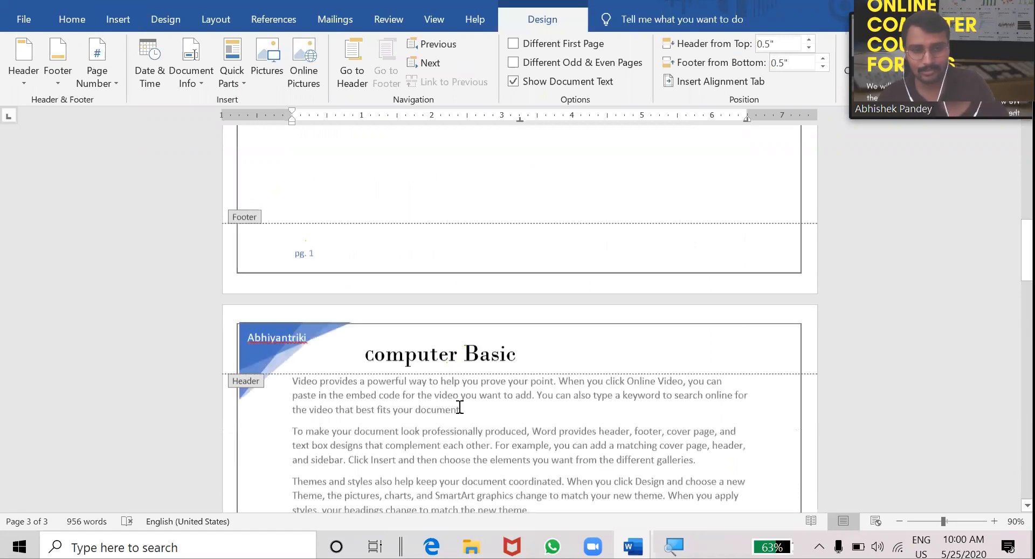
pyautogui.doubleClick(555, 311)
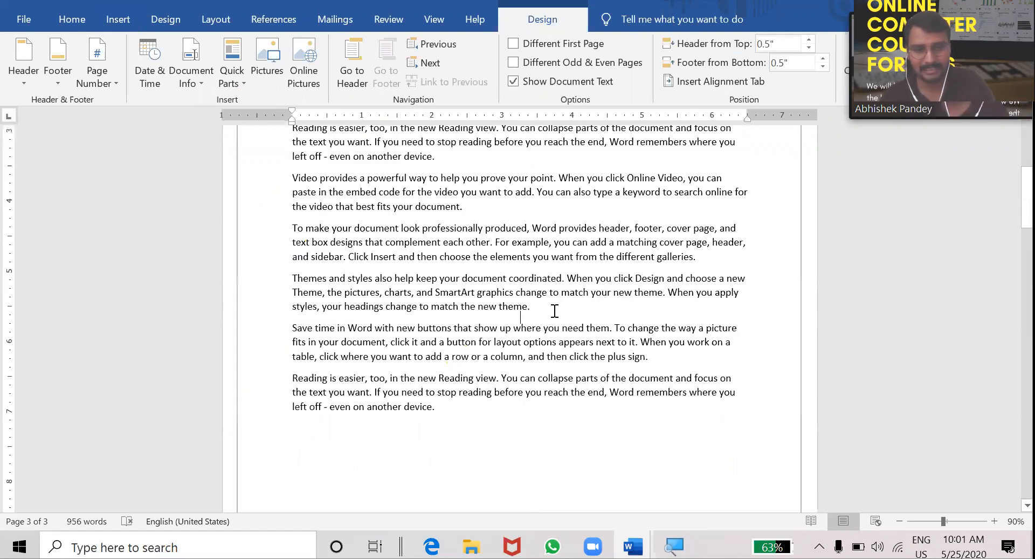
pyautogui.scroll(-4, 555, 311)
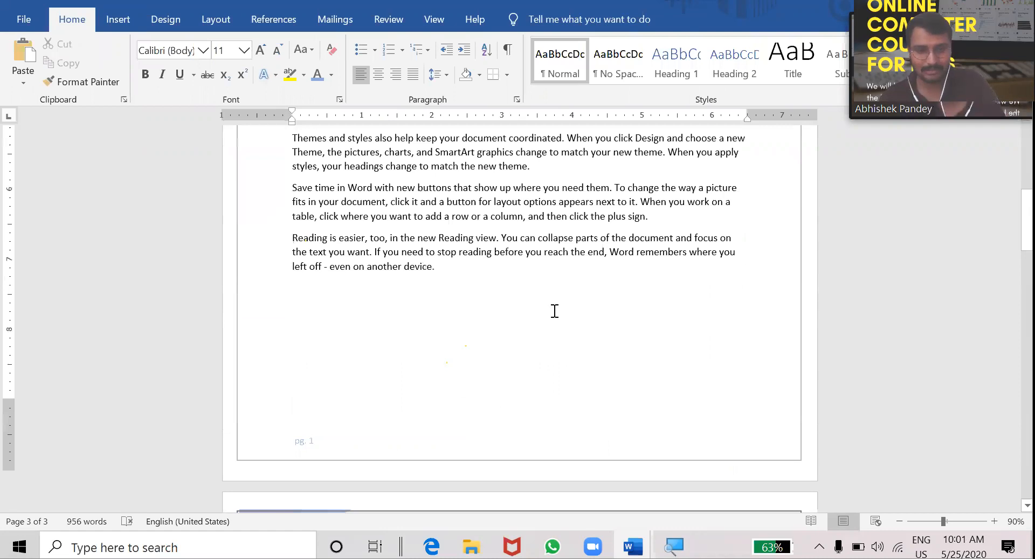
pyautogui.scroll(-8, 555, 311)
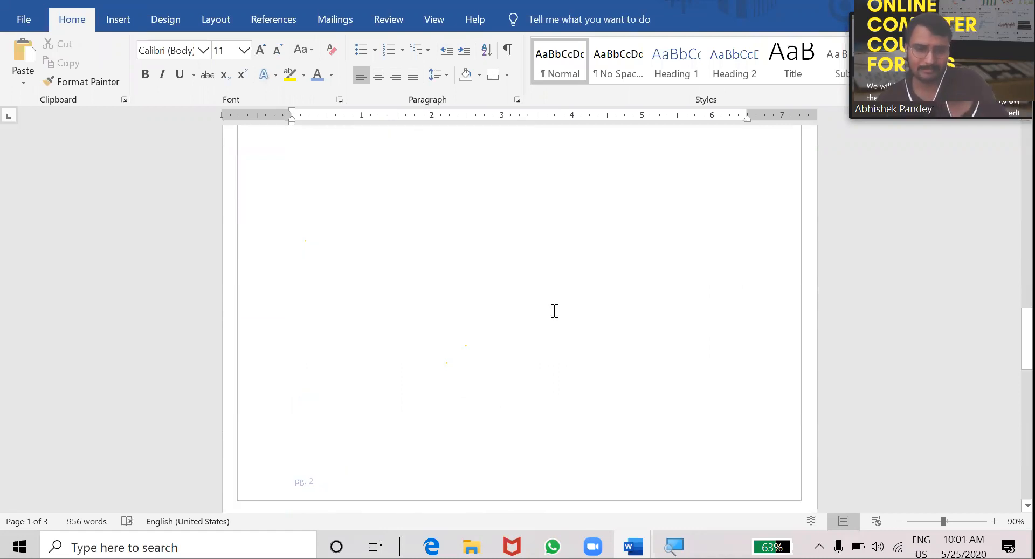
# Check the footer on the remaining pages, look at the print preview, and return to the start of the document.
pyautogui.scroll(-5, 554, 310)
pyautogui.scroll(-4, 555, 310)
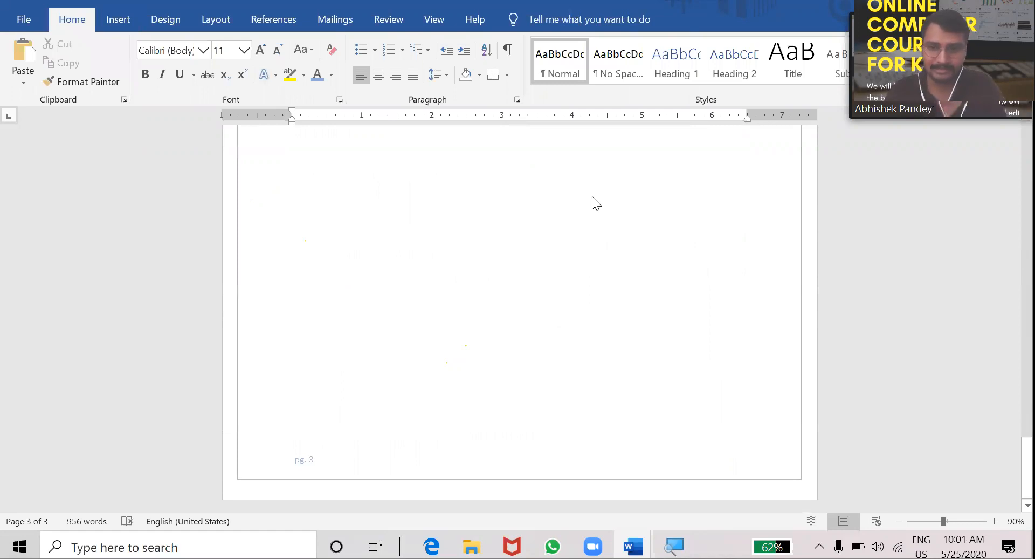
pyautogui.hotkey('ctrl', 'p')
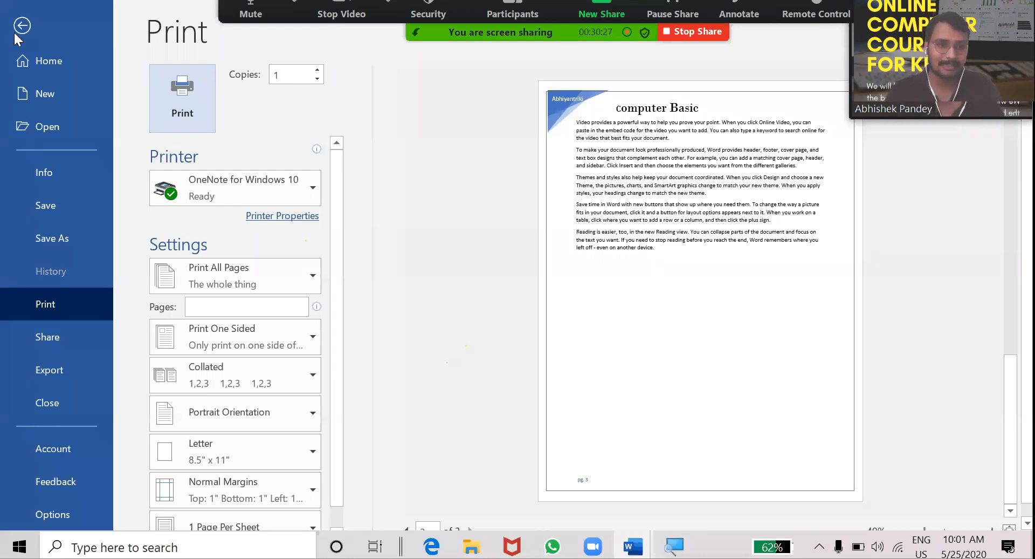
pyautogui.press('Escape')
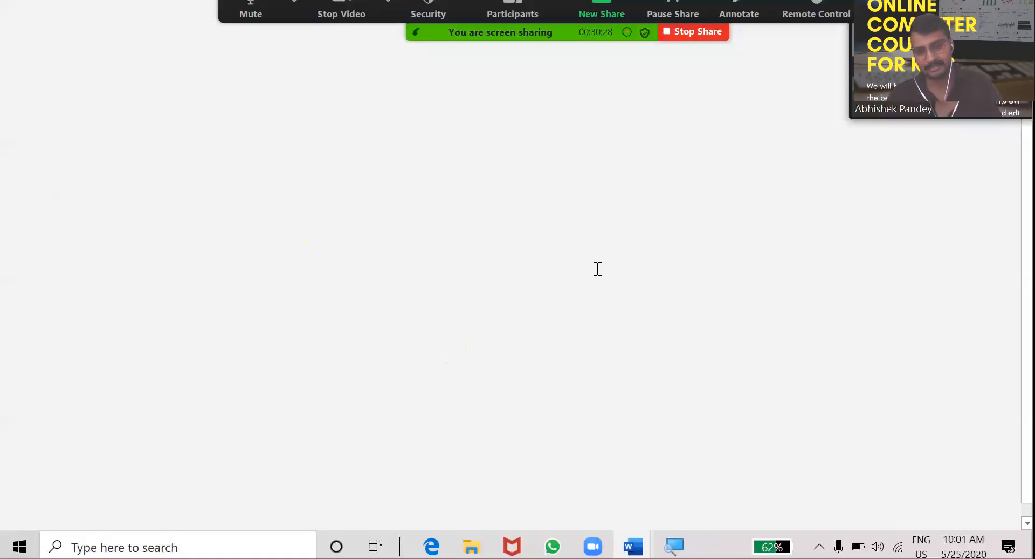
pyautogui.scroll(-3, 598, 268)
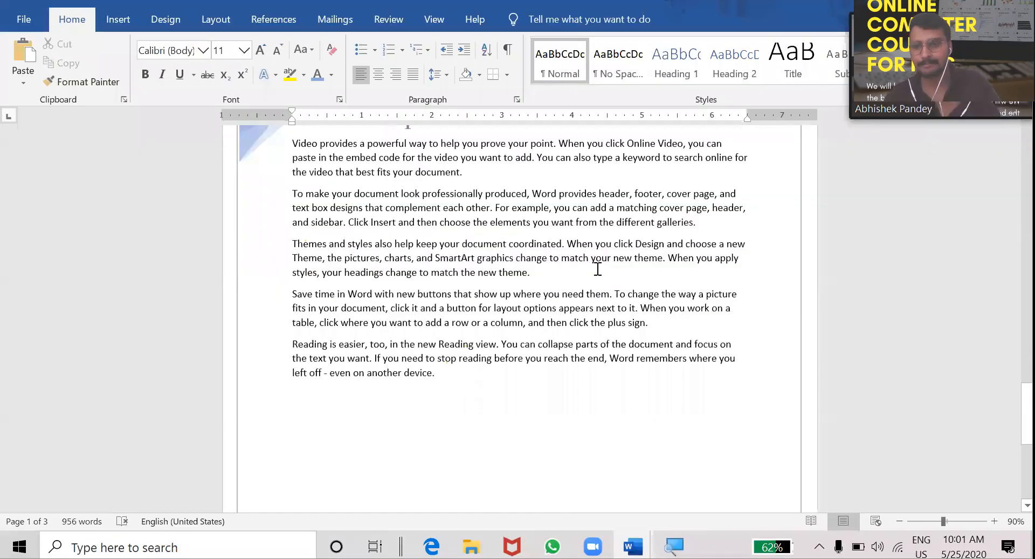
pyautogui.scroll(-5, 598, 269)
pyautogui.hotkey('ctrl', 'Home')
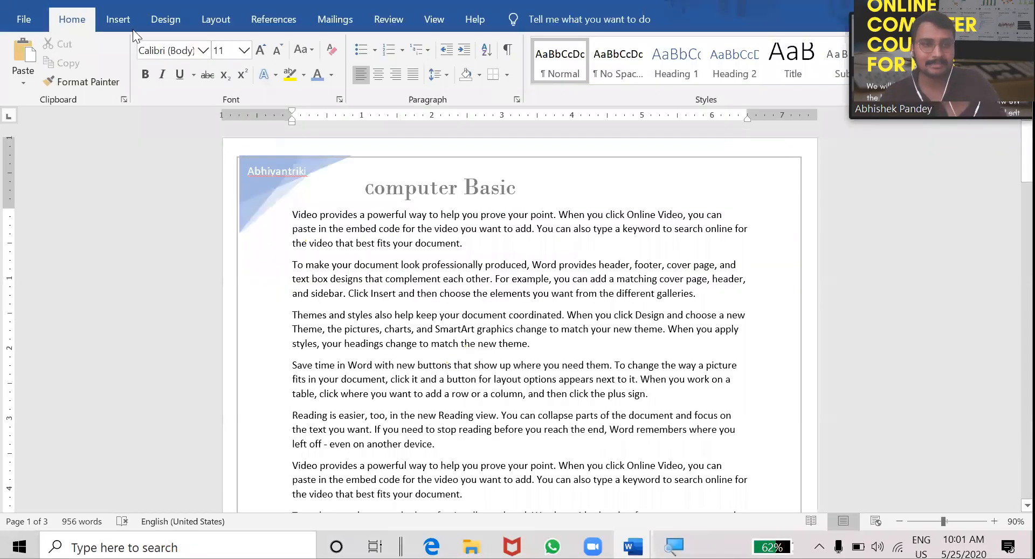
# Insert the Vertical Outline 1 page number design at the top of the page.
pyautogui.click(130, 27)
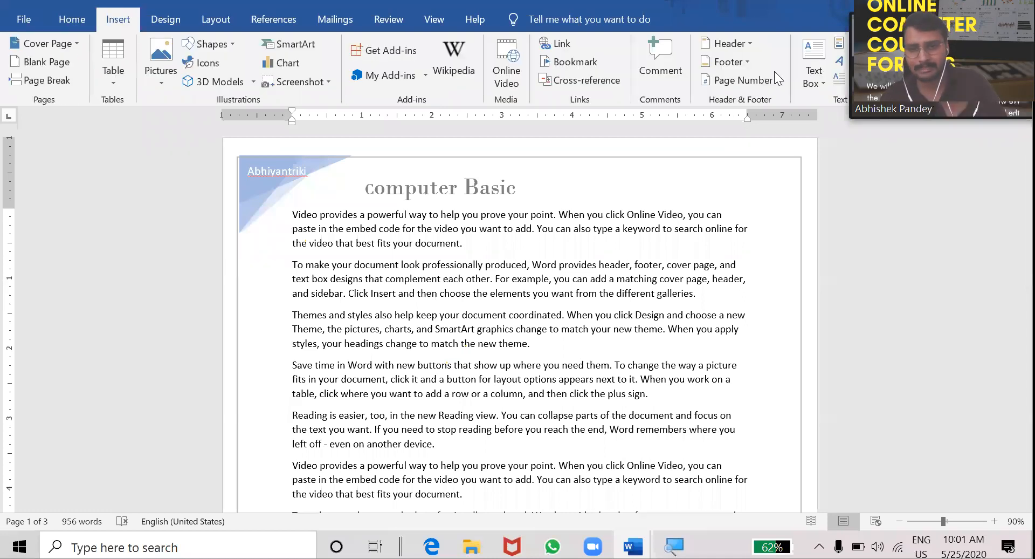
pyautogui.click(771, 81)
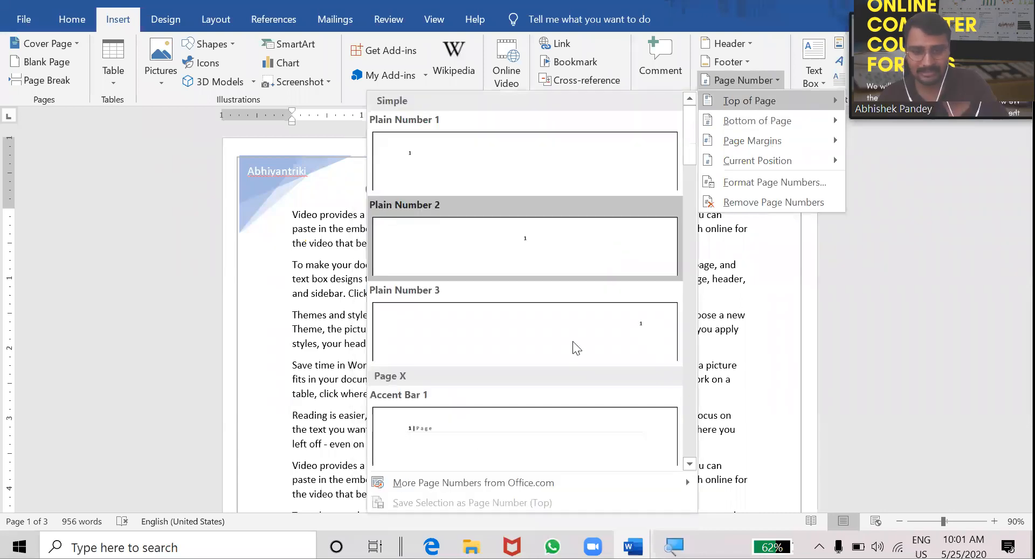
pyautogui.scroll(-10, 573, 340)
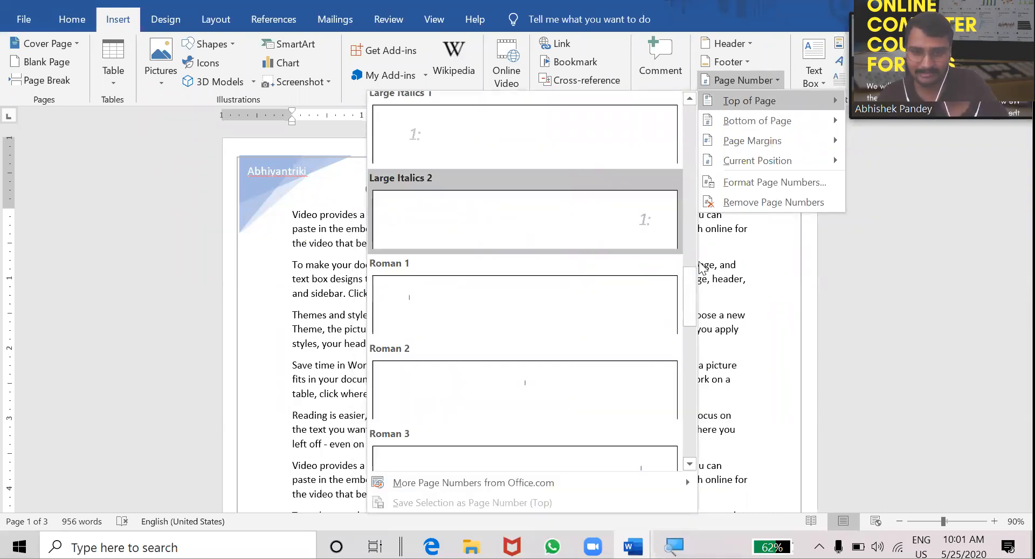
pyautogui.click(693, 380)
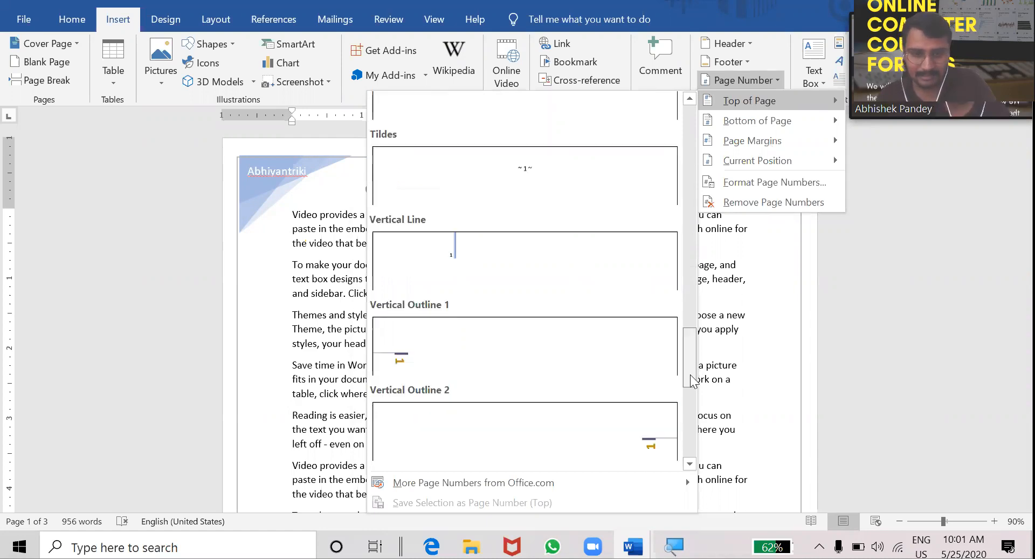
pyautogui.scroll(-1, 507, 291)
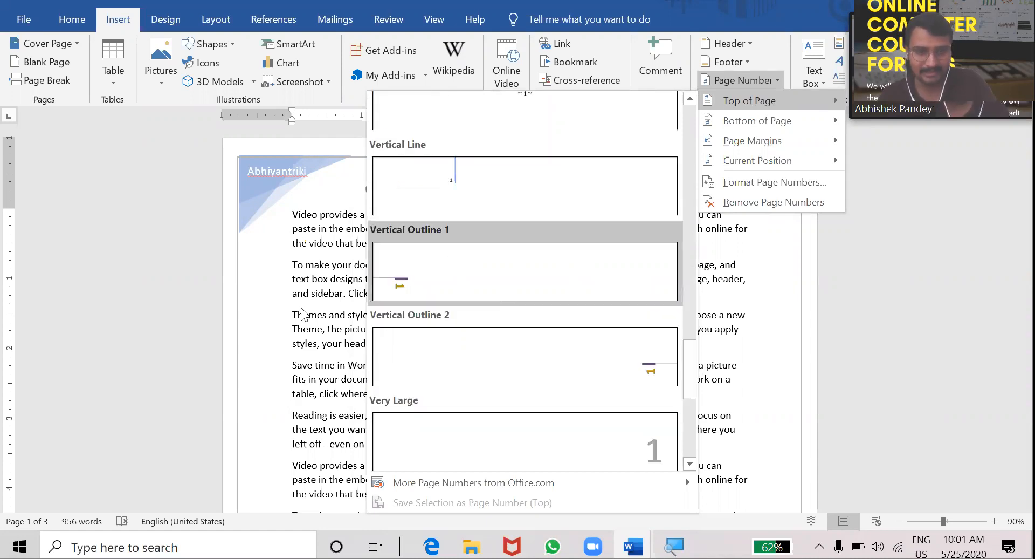
pyautogui.click(455, 258)
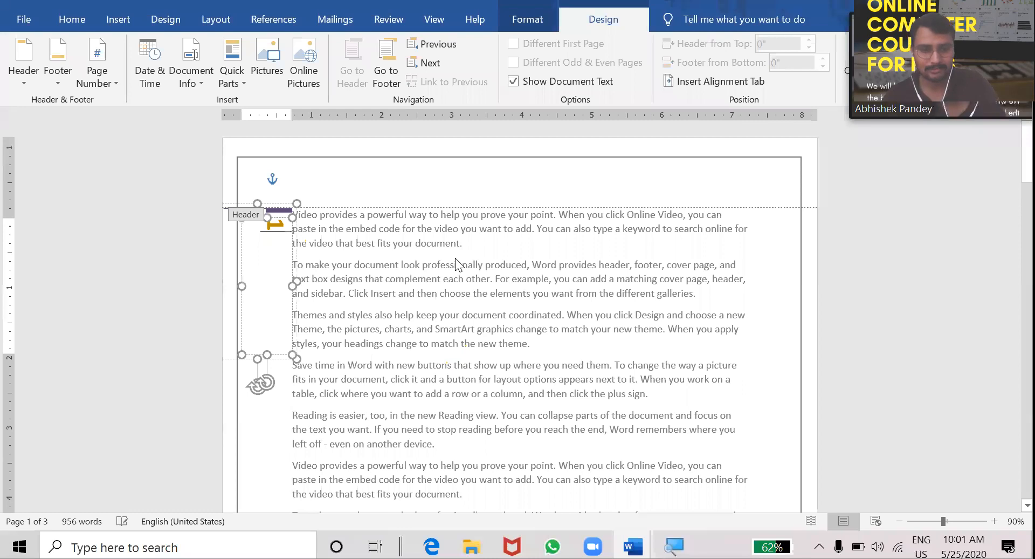
# Return to the body text and examine the vertical page numbers on each of the document's pages.
pyautogui.scroll(-5, 455, 258)
pyautogui.scroll(-8, 464, 311)
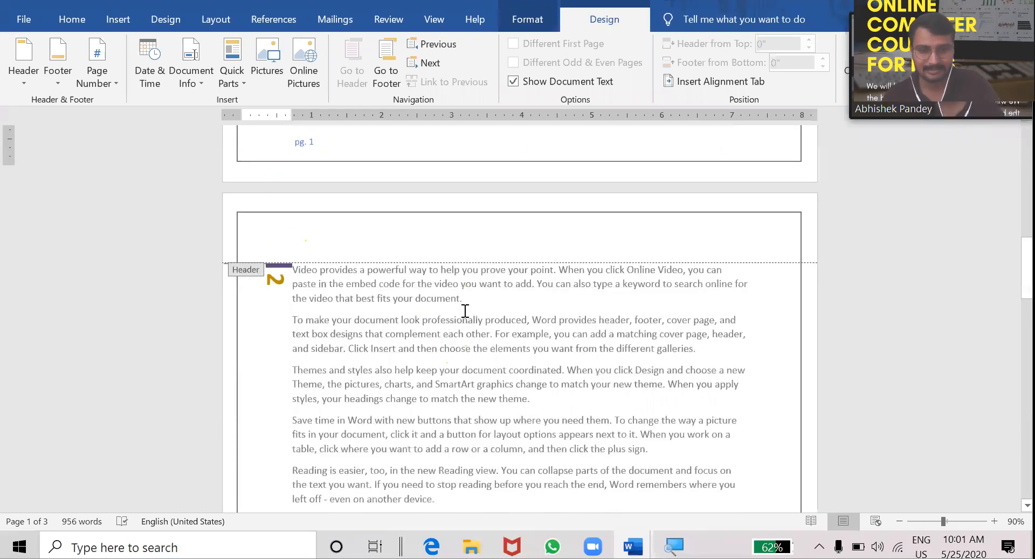
pyautogui.doubleClick(465, 311)
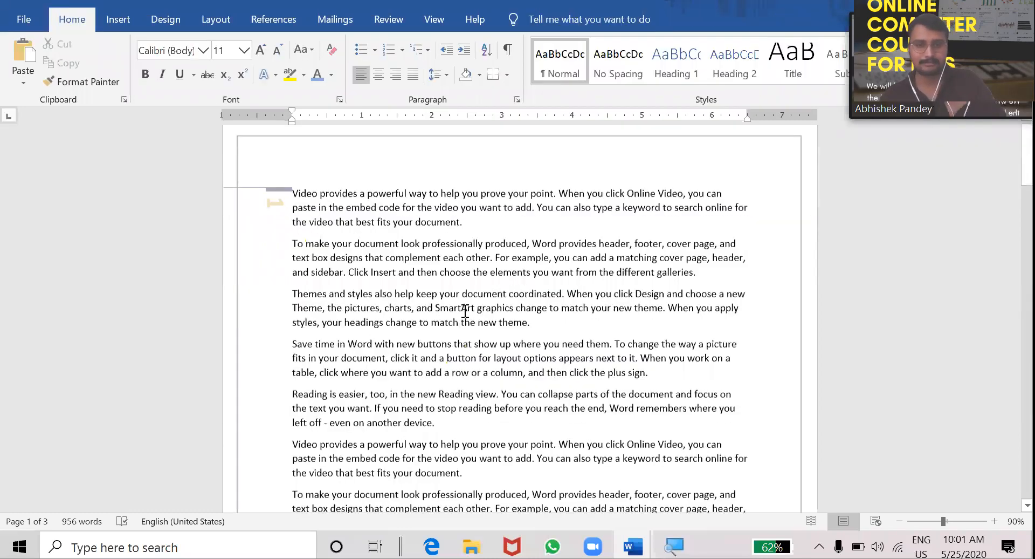
pyautogui.scroll(-5, 465, 310)
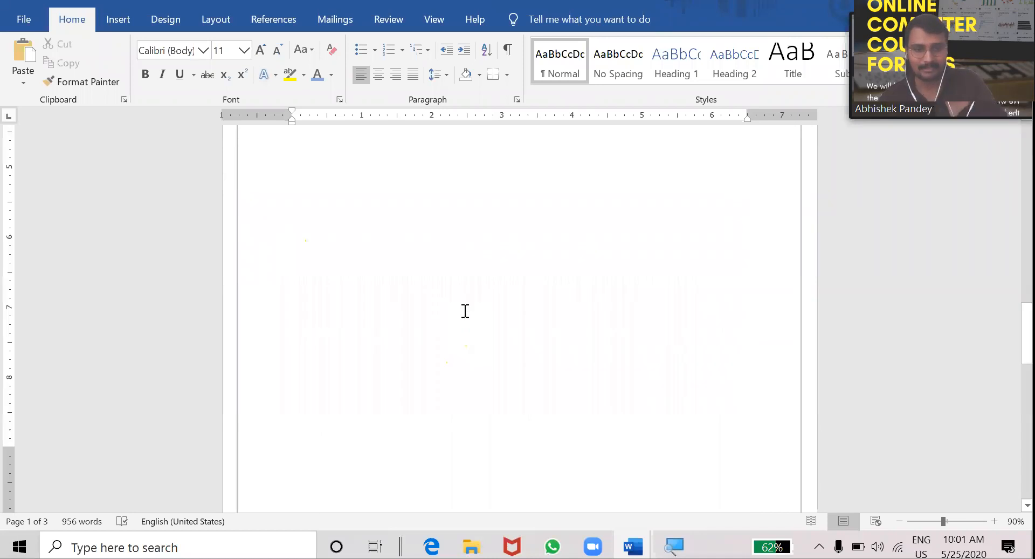
pyautogui.scroll(-6, 464, 311)
pyautogui.scroll(3, 465, 310)
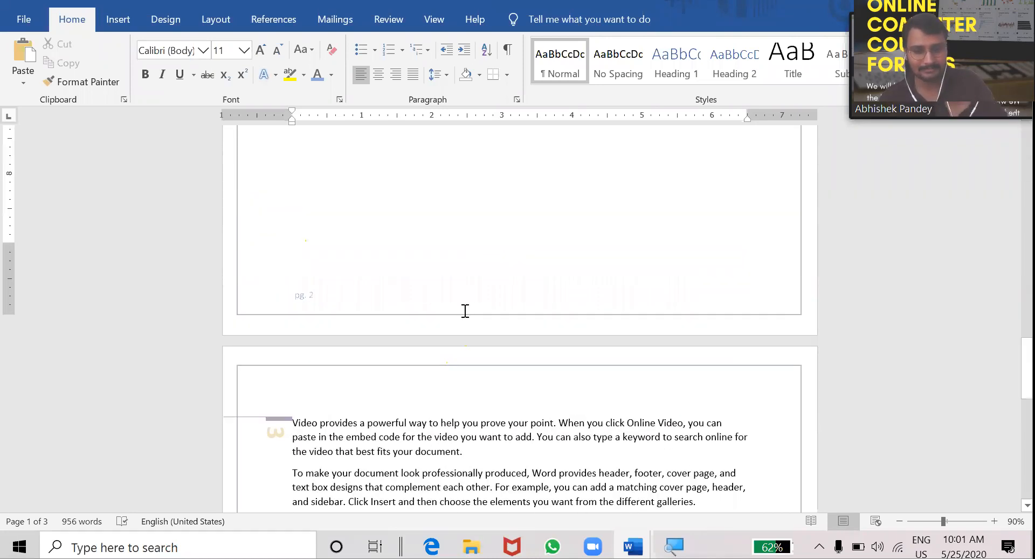
pyautogui.scroll(-3, 465, 311)
pyautogui.scroll(5, 465, 311)
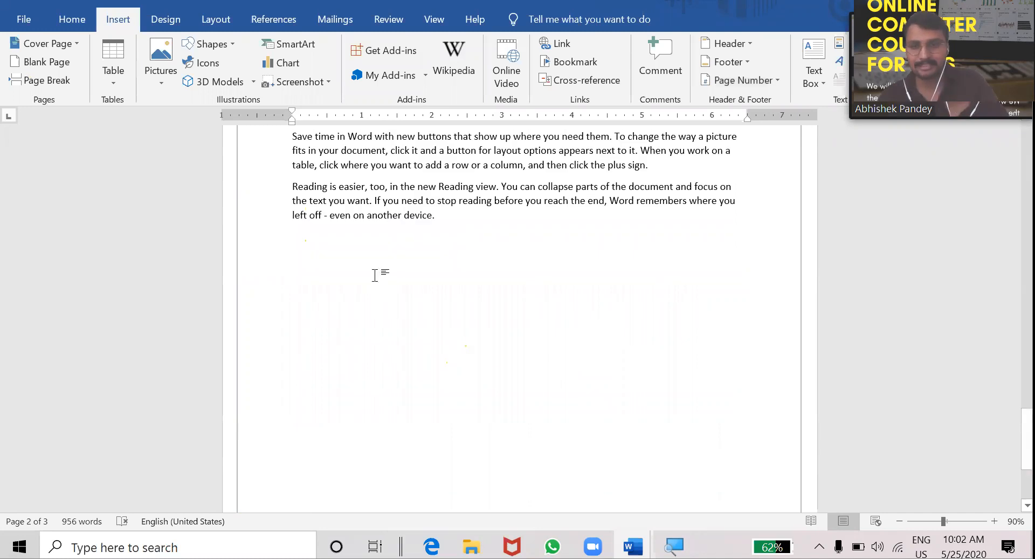
# Insert the built-in ViewMaster Quote (Light) text box below the last paragraph on page 3 and deselect it.
pyautogui.scroll(-2, 379, 275)
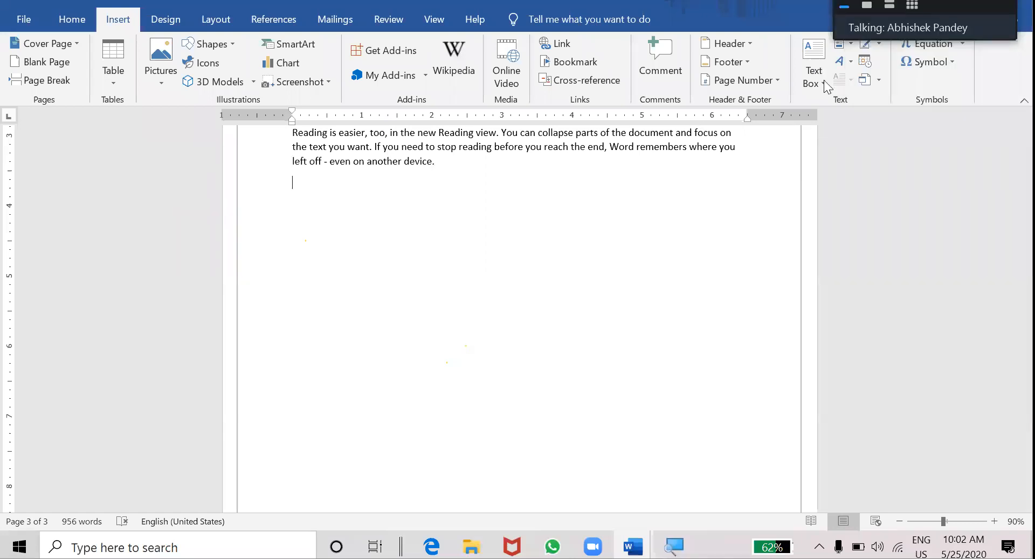
pyautogui.click(824, 79)
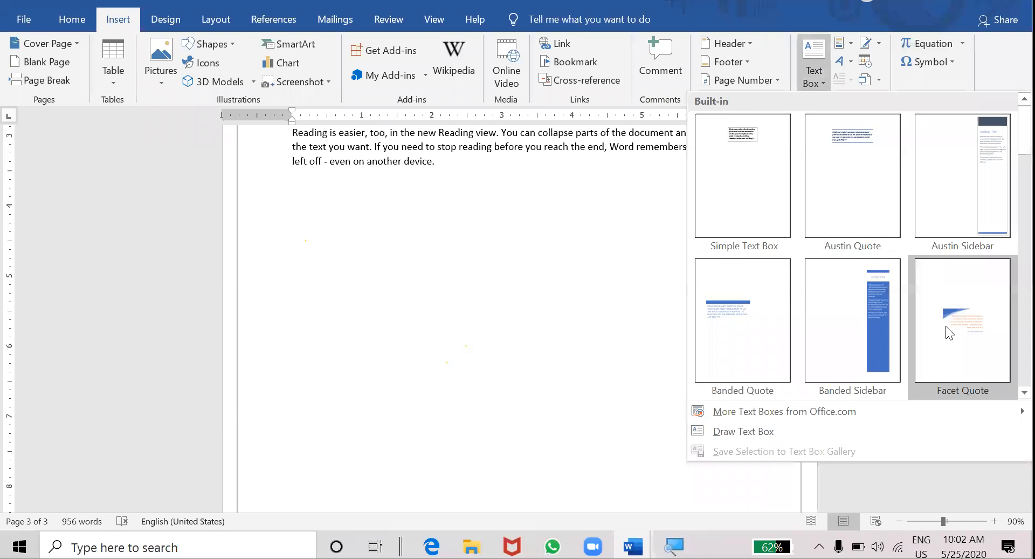
pyautogui.scroll(-5, 946, 326)
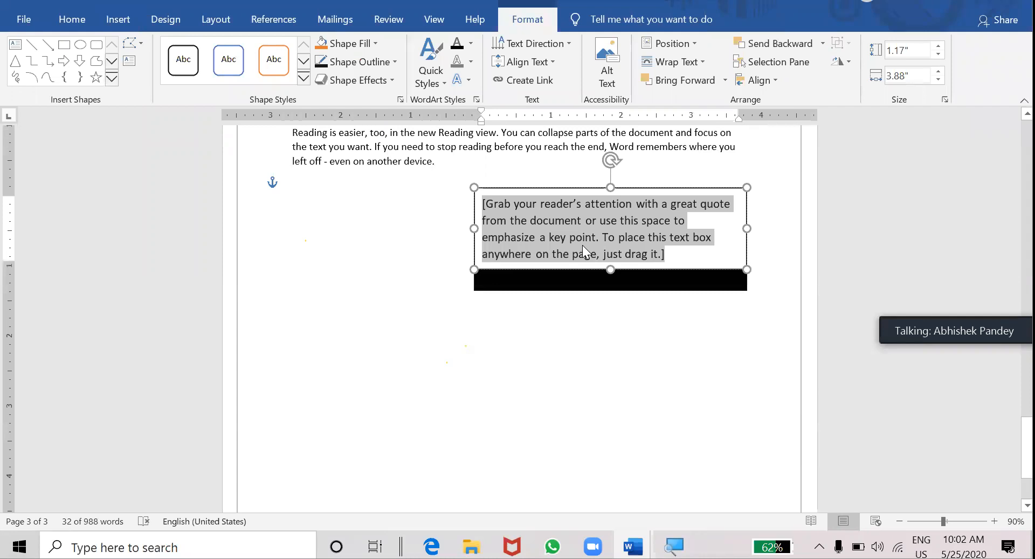
pyautogui.click(620, 308)
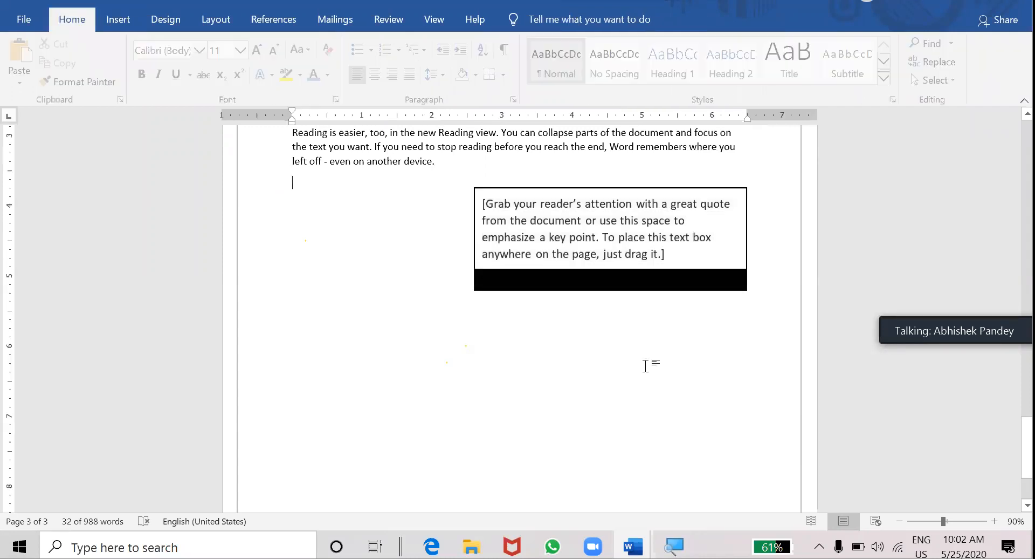
pyautogui.scroll(-2, 649, 363)
pyautogui.scroll(8, 652, 365)
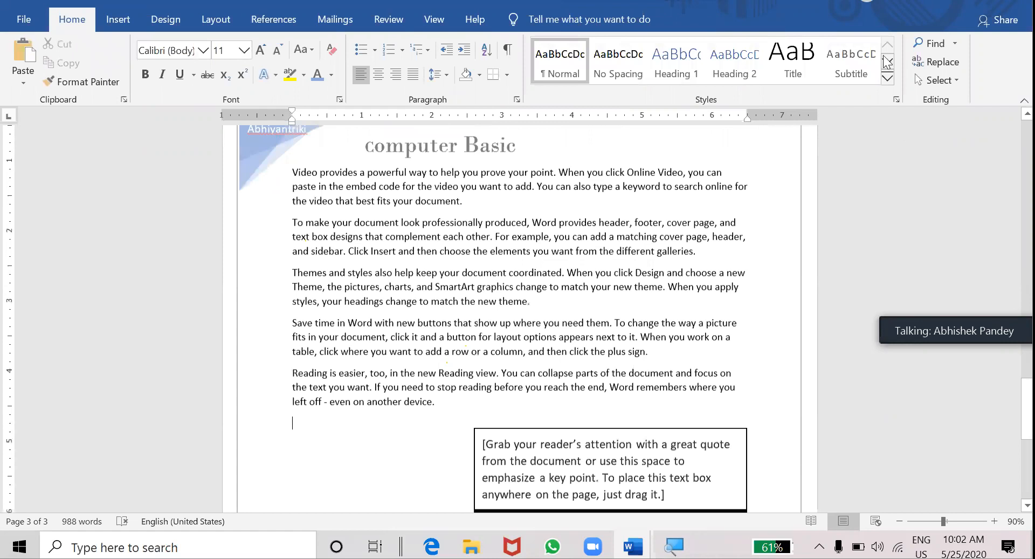
pyautogui.scroll(-6, 620, 269)
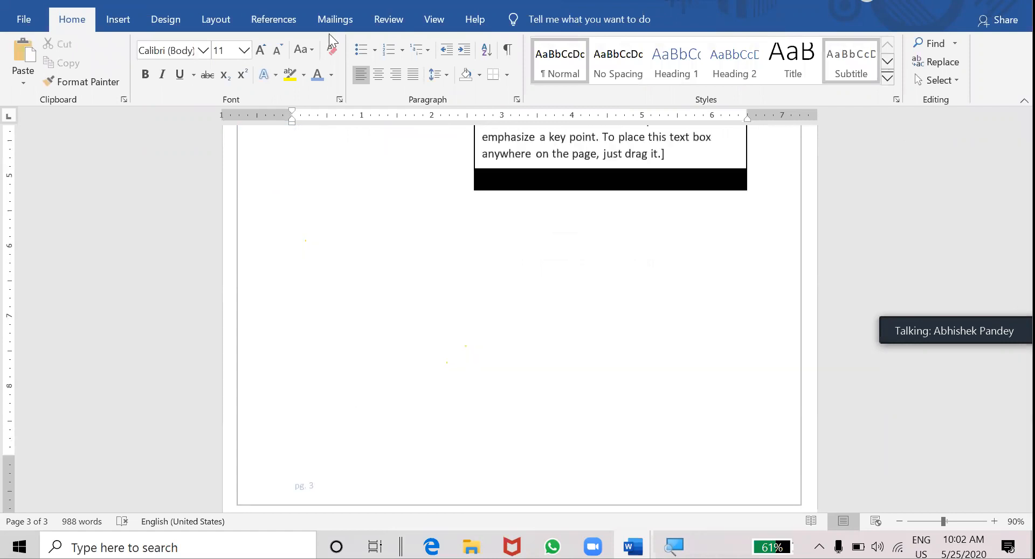
# Insert the built-in Banded Sidebar text box on page 3 and return to the body text.
pyautogui.click(120, 19)
pyautogui.click(812, 77)
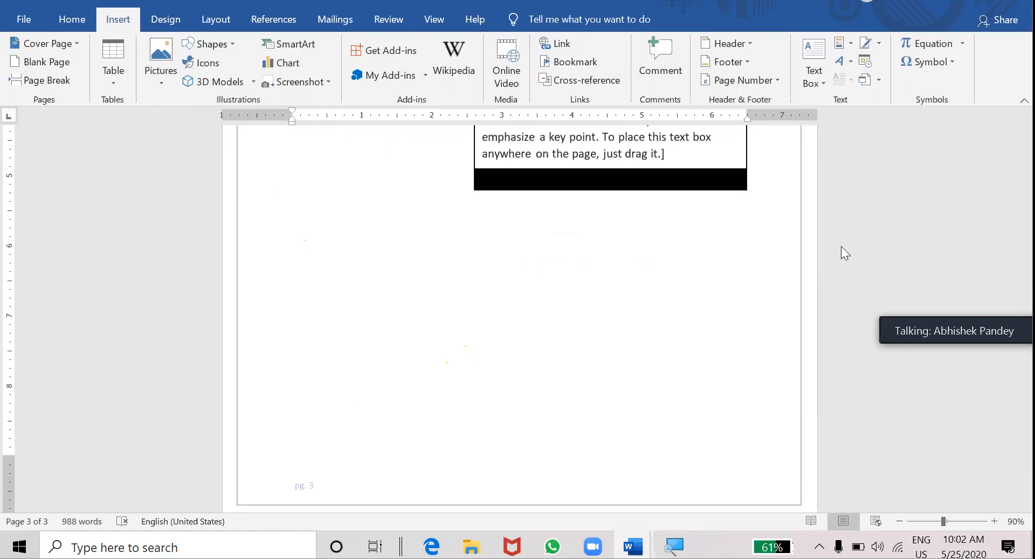
pyautogui.click(832, 302)
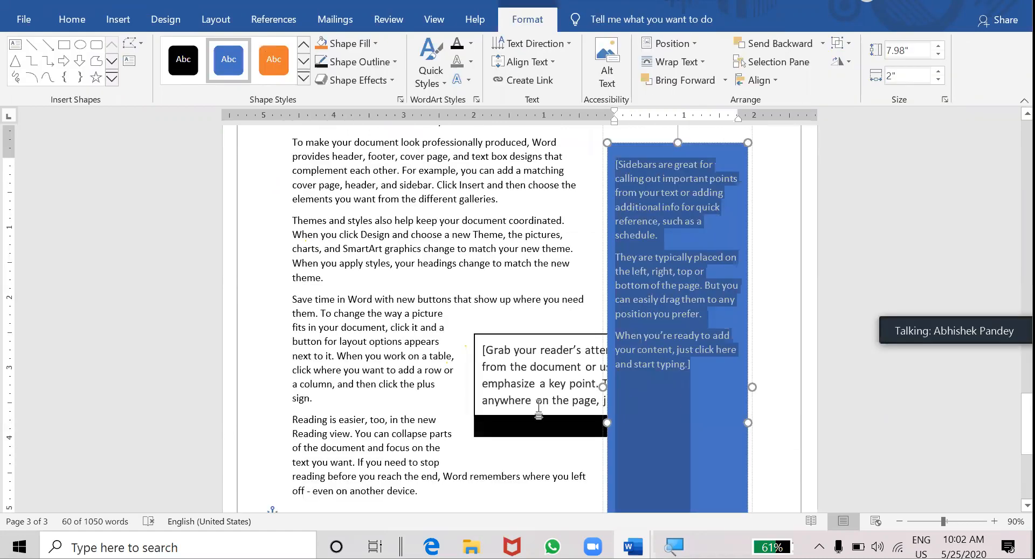
pyautogui.scroll(-3, 539, 407)
pyautogui.click(539, 407)
# Insert the built-in ViewMaster Quote (Dark) text box below the last paragraph on page 3 and return to the body text.
pyautogui.scroll(-1, 486, 319)
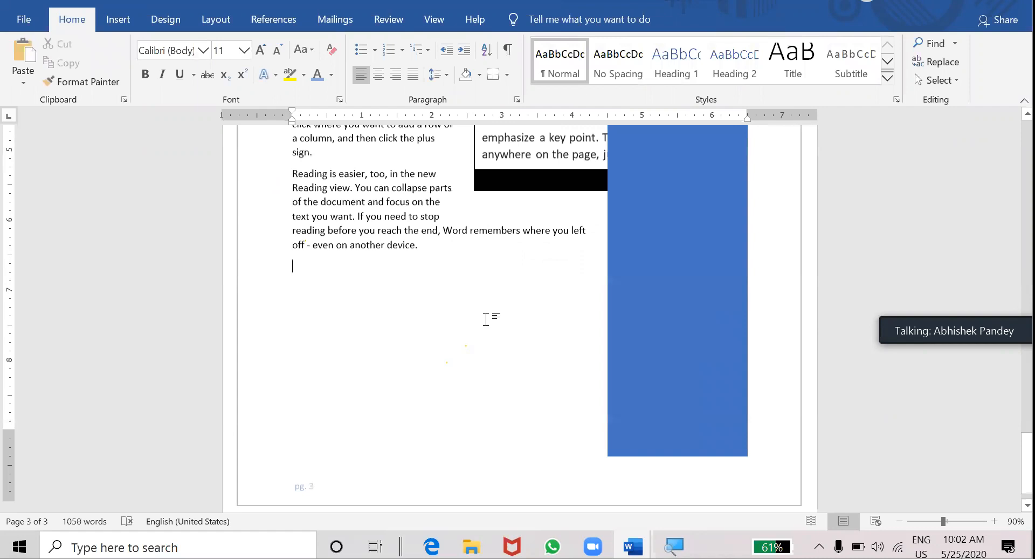
pyautogui.scroll(-1, 486, 319)
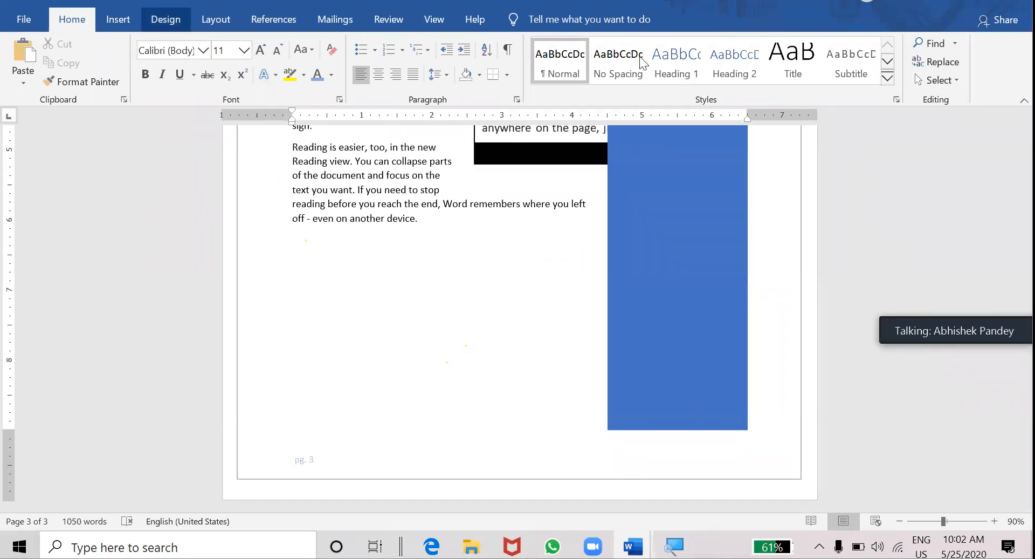
pyautogui.scroll(-1, 642, 62)
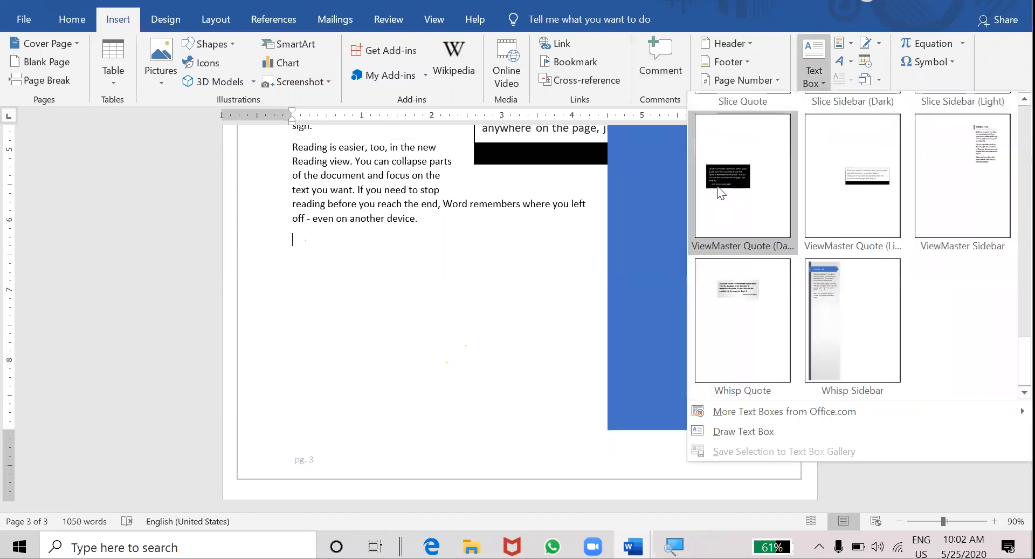
pyautogui.click(721, 193)
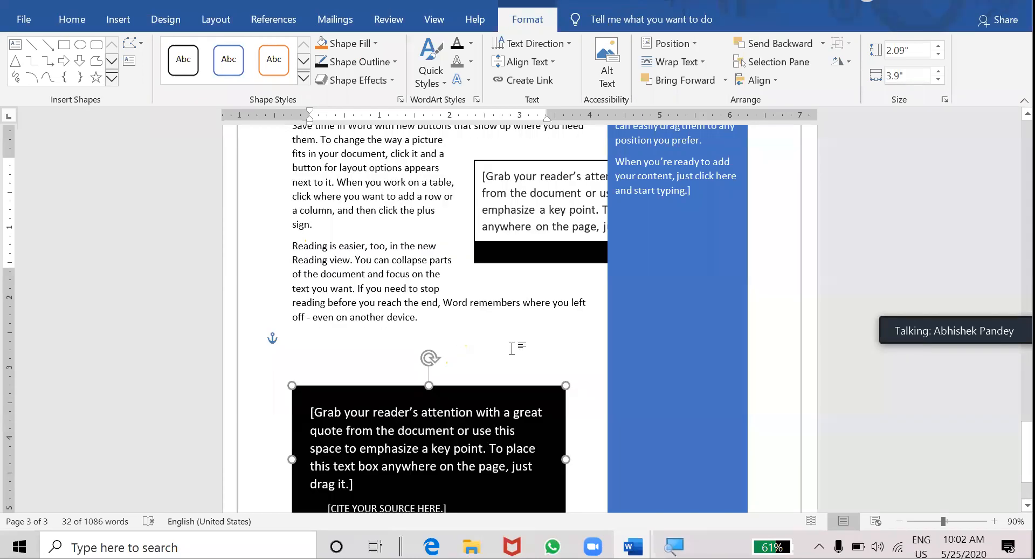
pyautogui.click(512, 348)
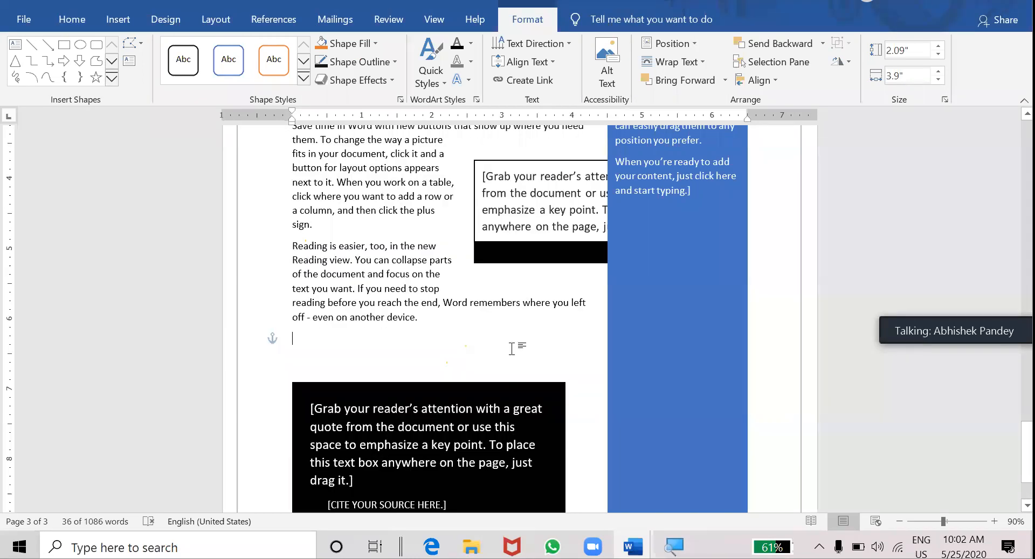
pyautogui.scroll(-3, 463, 280)
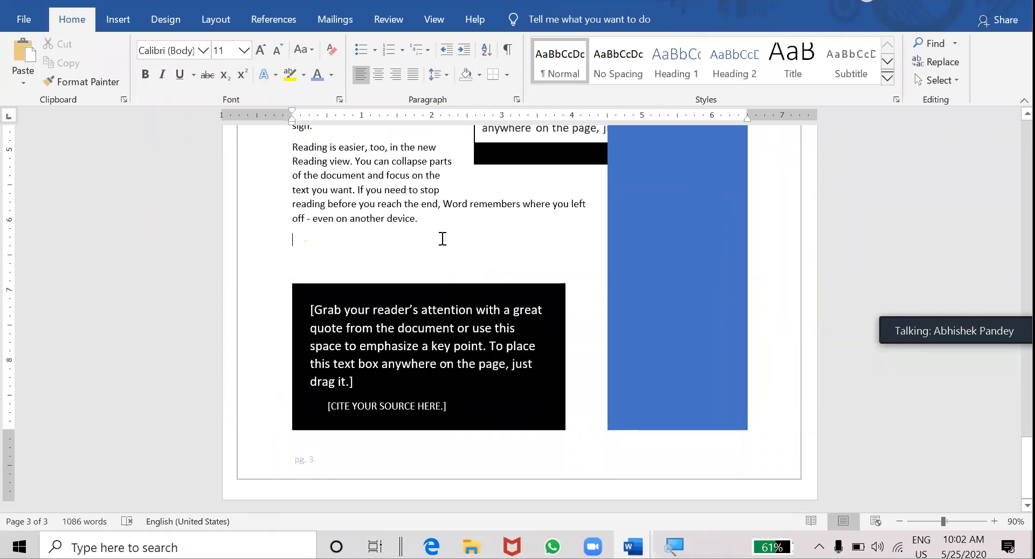
pyautogui.scroll(3, 442, 241)
pyautogui.scroll(10, 578, 238)
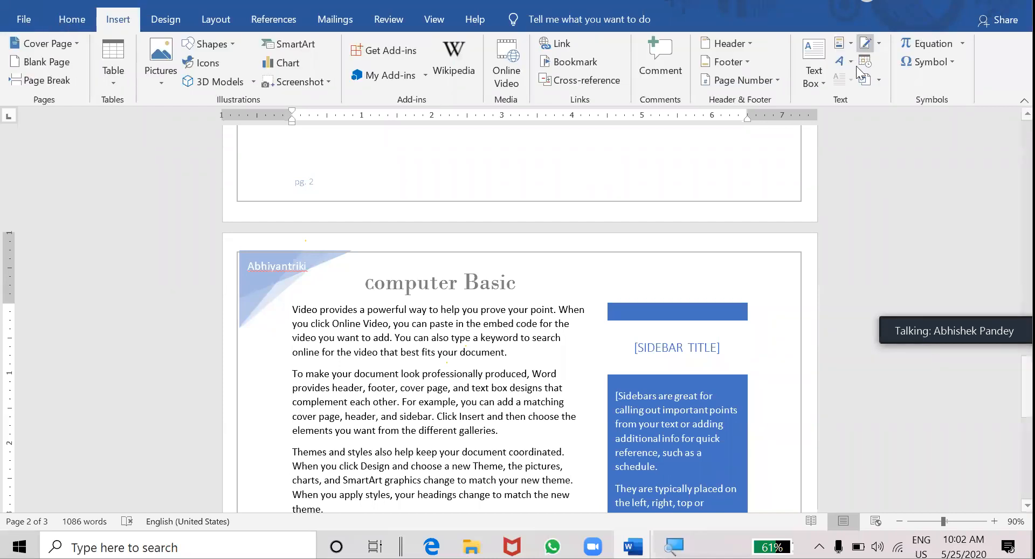
pyautogui.click(844, 43)
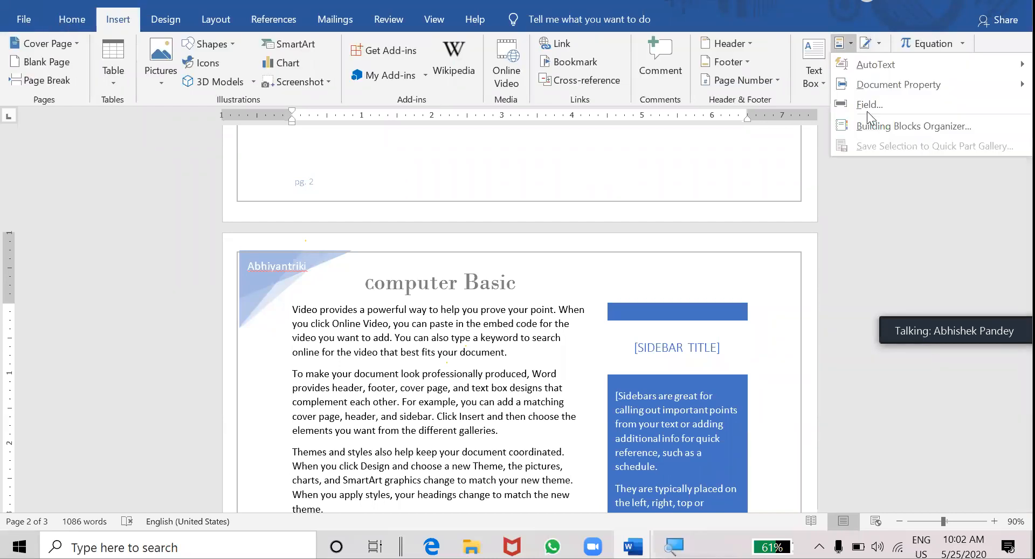
pyautogui.click(870, 214)
pyautogui.click(851, 61)
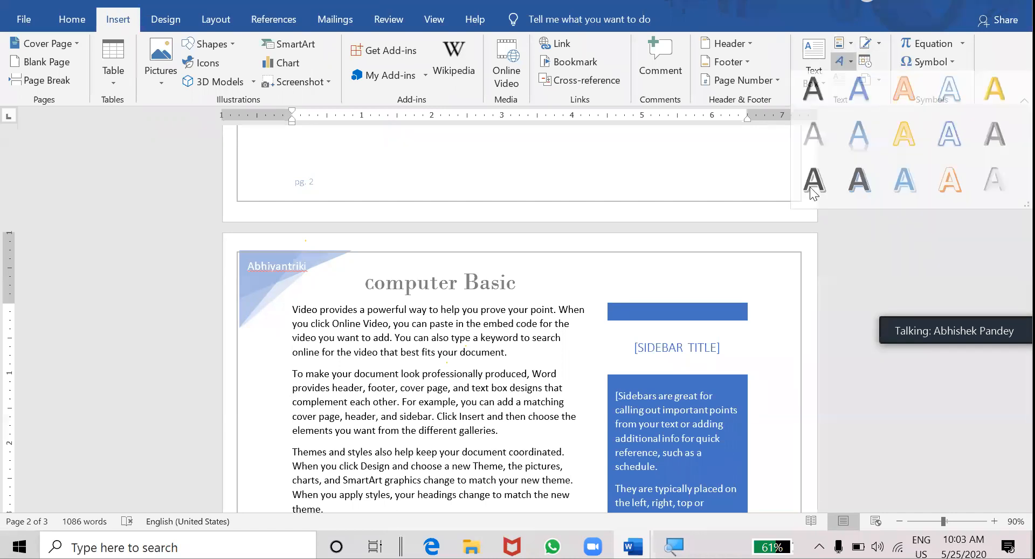
pyautogui.click(691, 143)
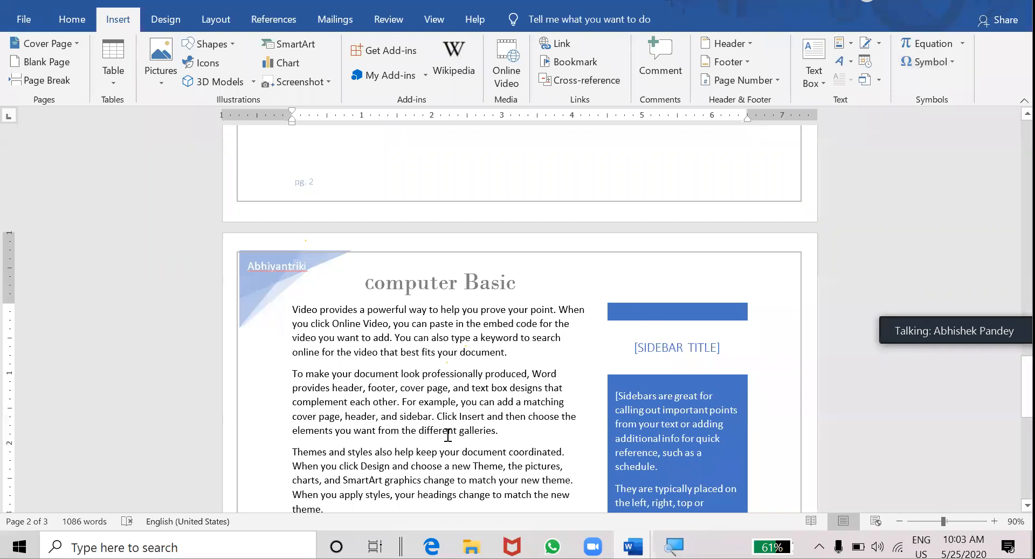
pyautogui.hotkey('ctrl', 'End')
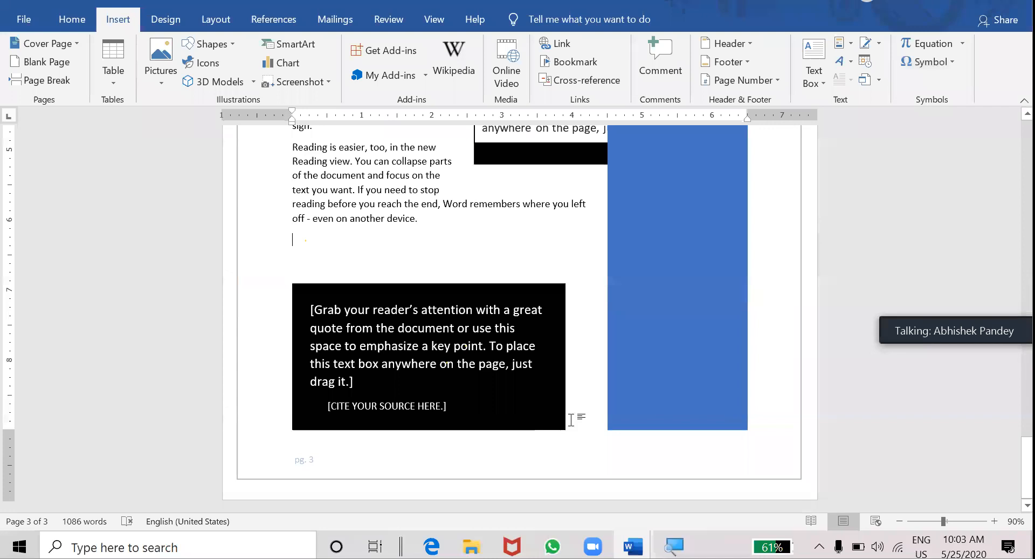
# Start a new page after page 3 and insert the built-in Binomial Theorem equation on it, leaving the equation deselected.
pyautogui.hotkey('ctrl', 'Return')
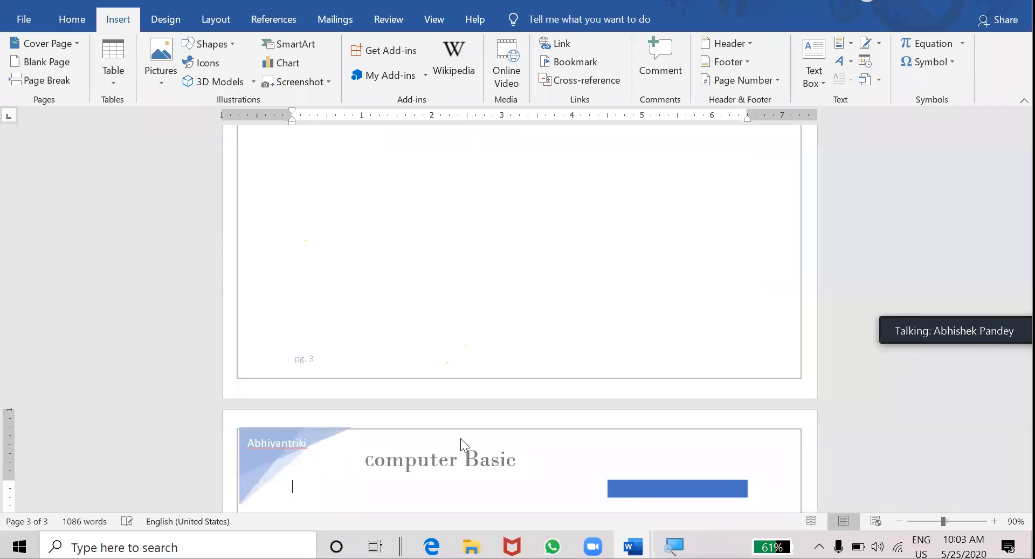
pyautogui.scroll(-3, 561, 386)
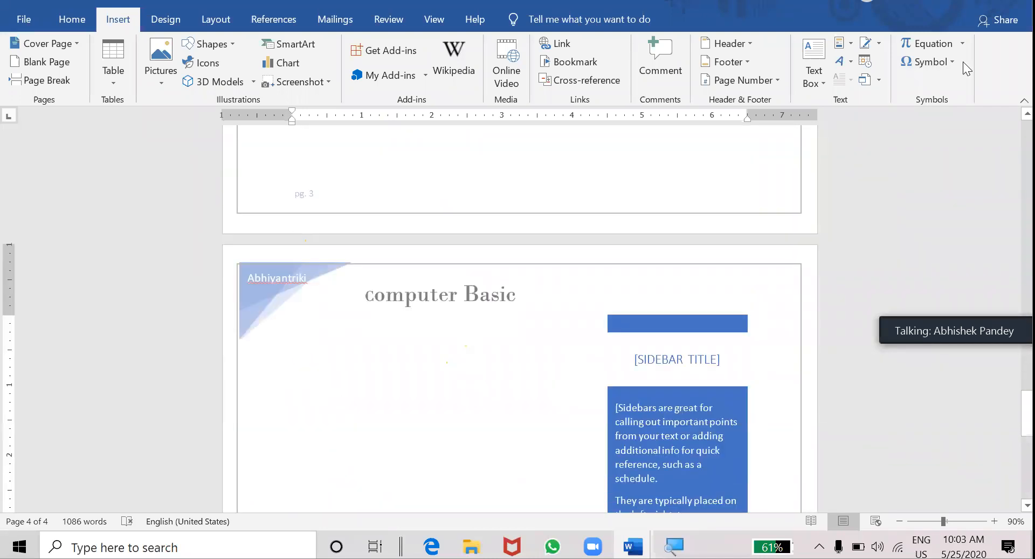
pyautogui.click(952, 39)
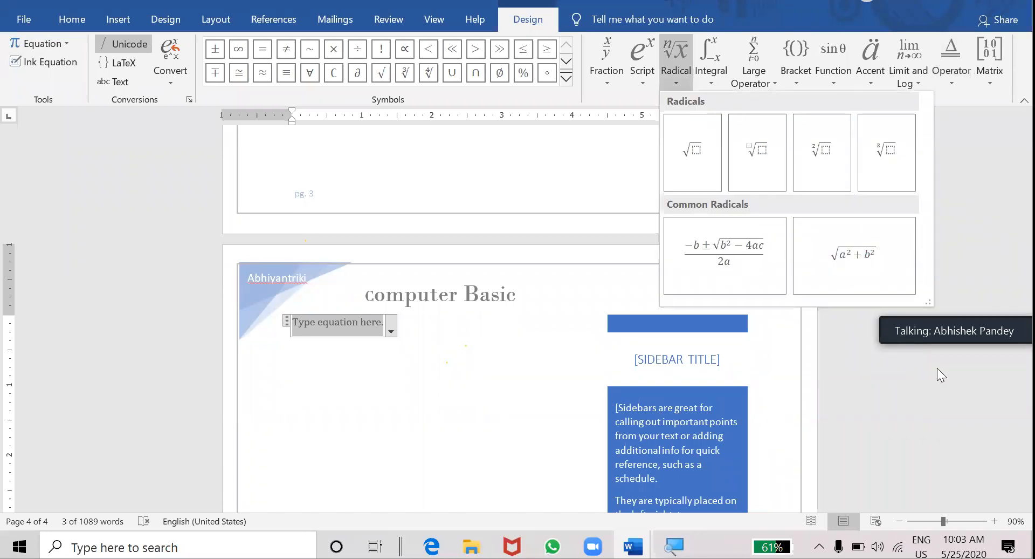
pyautogui.click(996, 57)
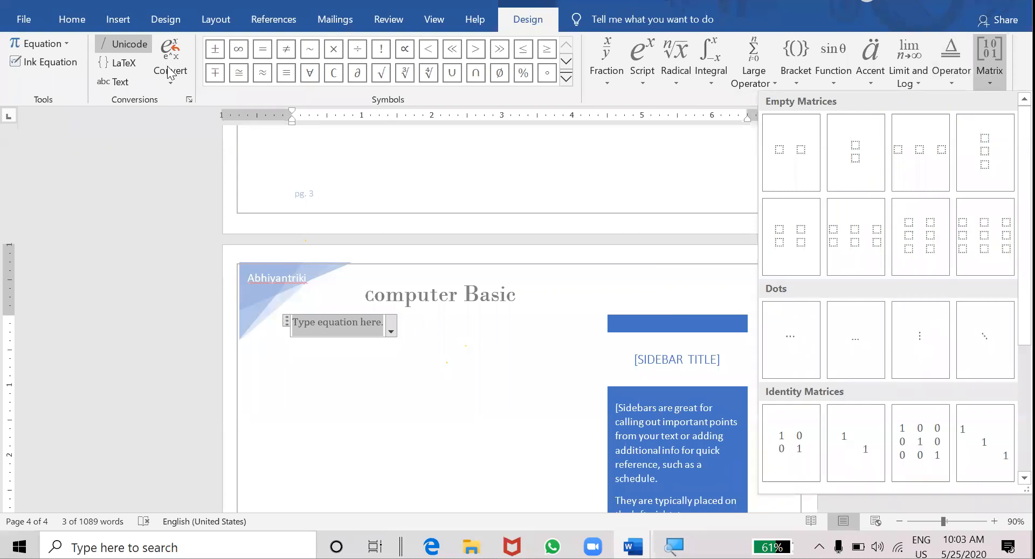
pyautogui.click(59, 43)
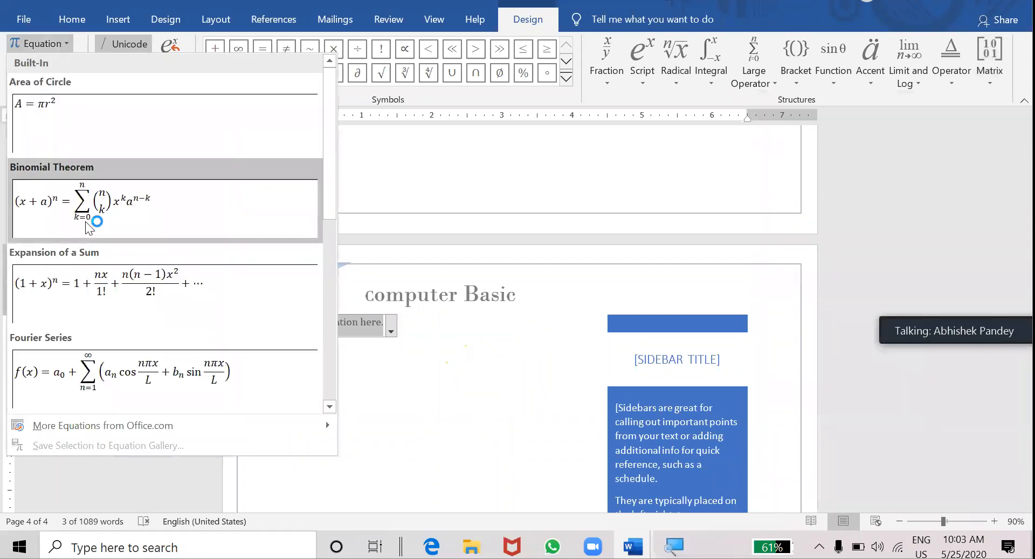
pyautogui.click(89, 226)
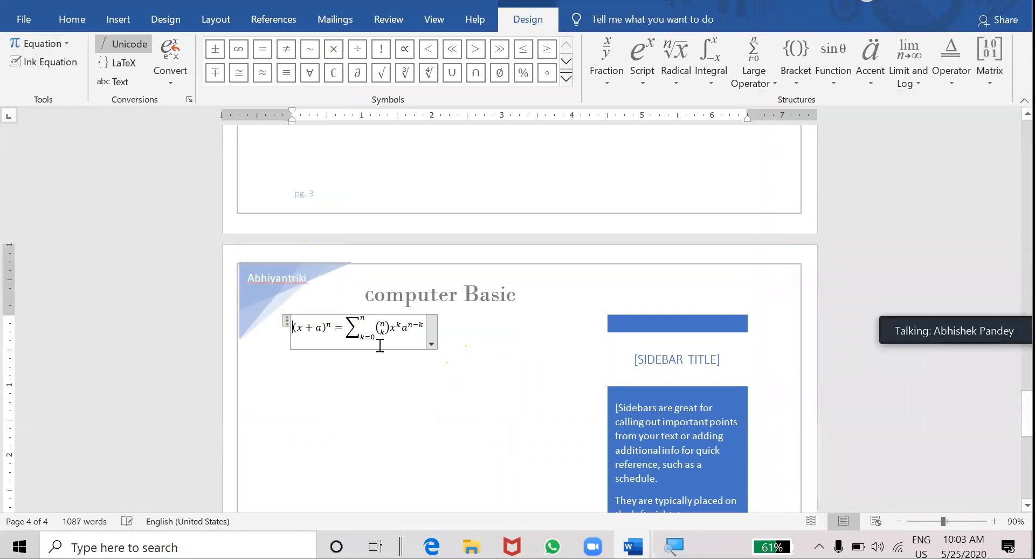
pyautogui.click(432, 344)
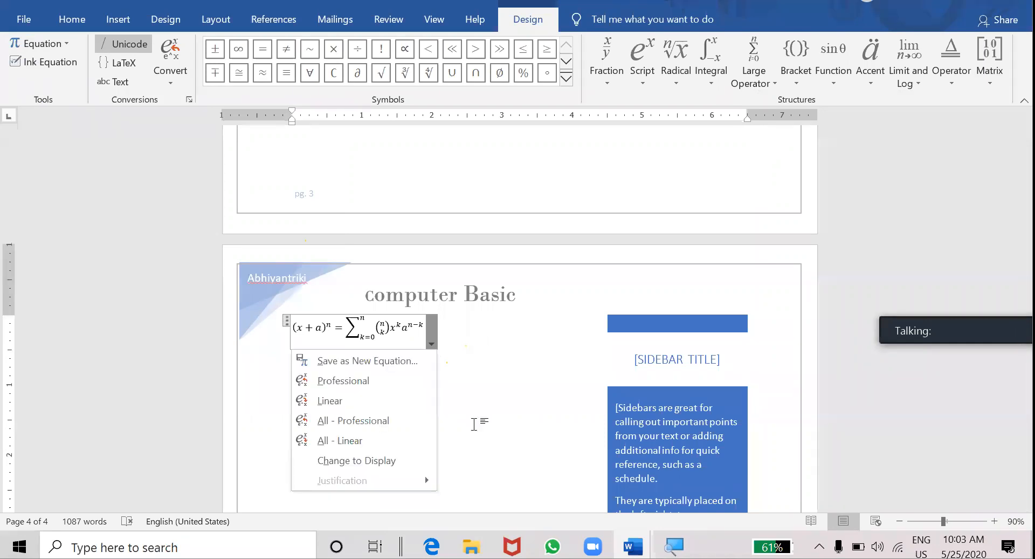
pyautogui.click(474, 425)
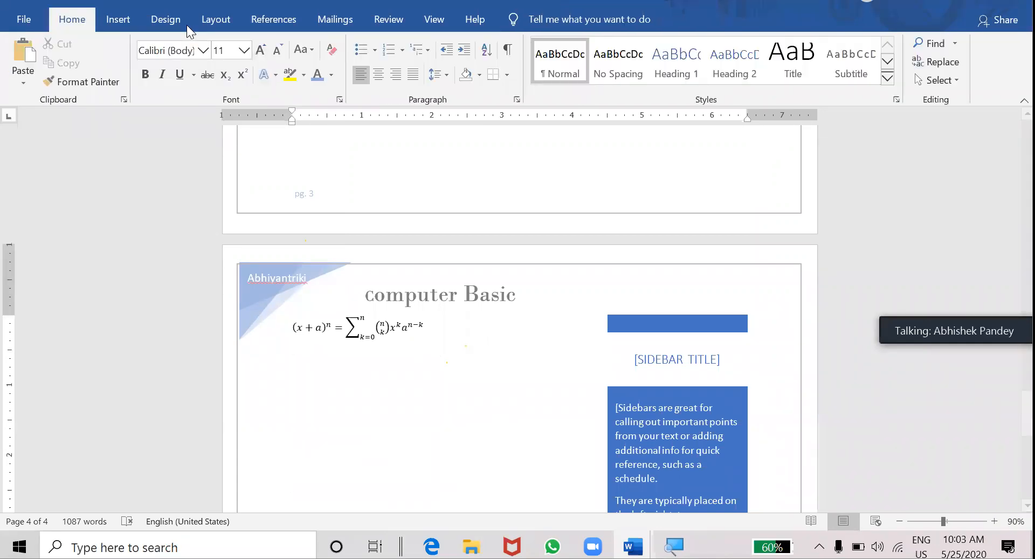
# Insert the built-in Taylor Expansion equation directly after the binomial equation and return to the body text.
pyautogui.scroll(-1, 947, 52)
pyautogui.click(946, 45)
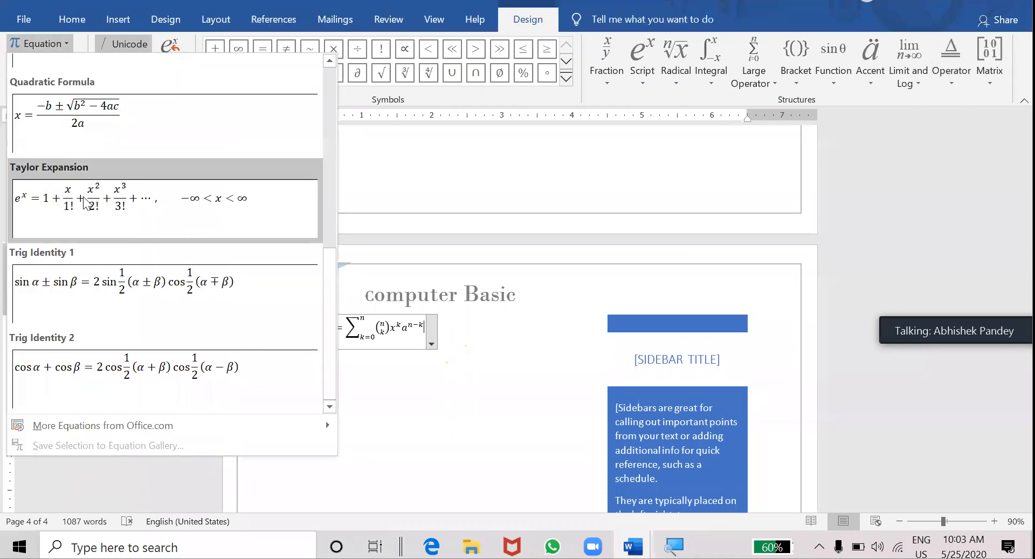
pyautogui.click(83, 199)
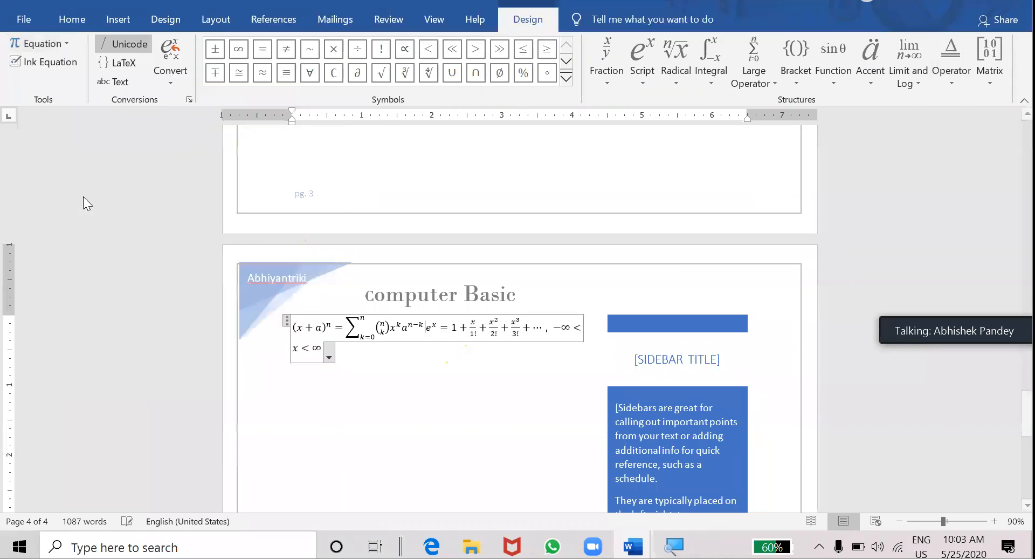
pyautogui.click(410, 401)
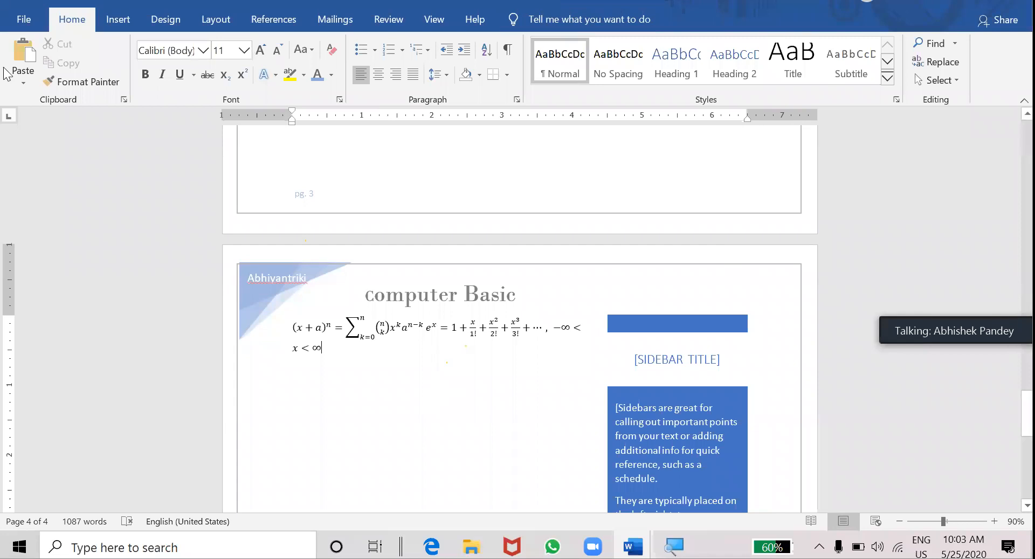
# Insert an Ω symbol after the equations and an ∞ symbol on its own line further down page 4.
pyautogui.click(135, 21)
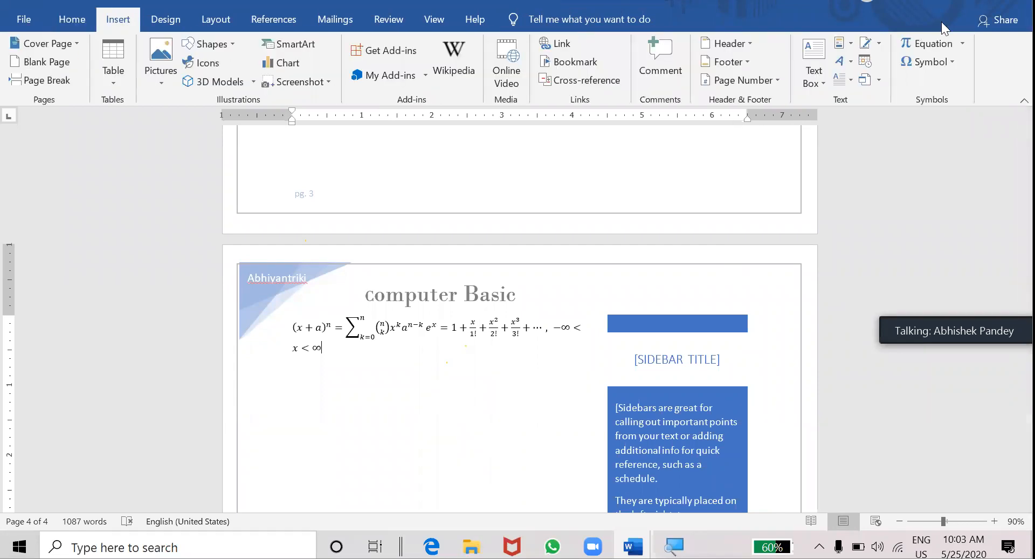
pyautogui.click(945, 63)
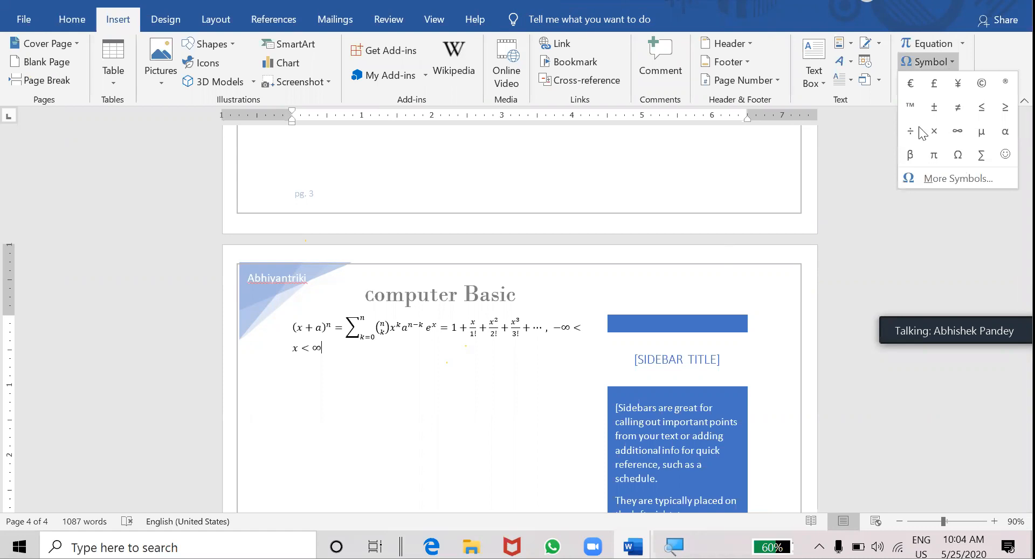
pyautogui.click(956, 158)
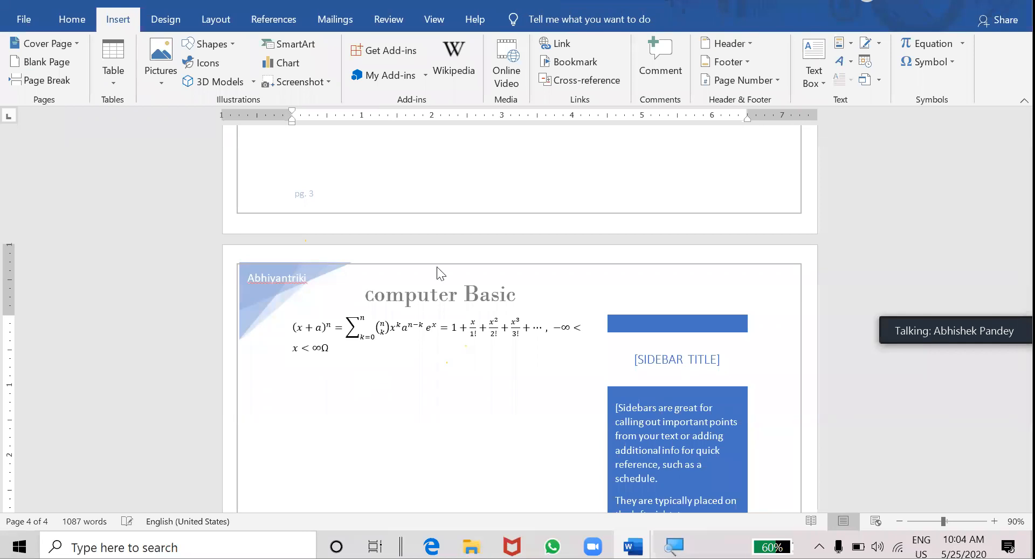
pyautogui.click(948, 68)
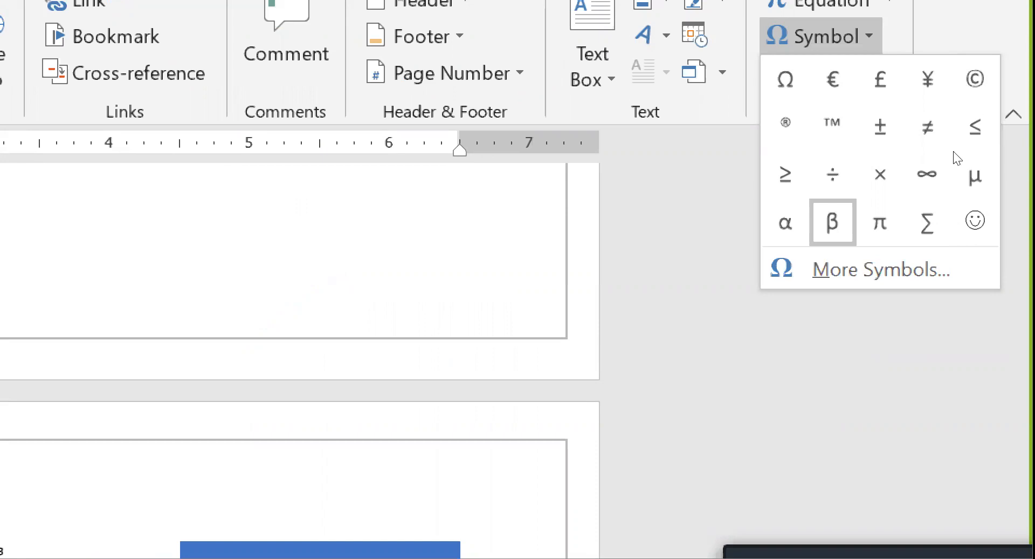
pyautogui.click(983, 132)
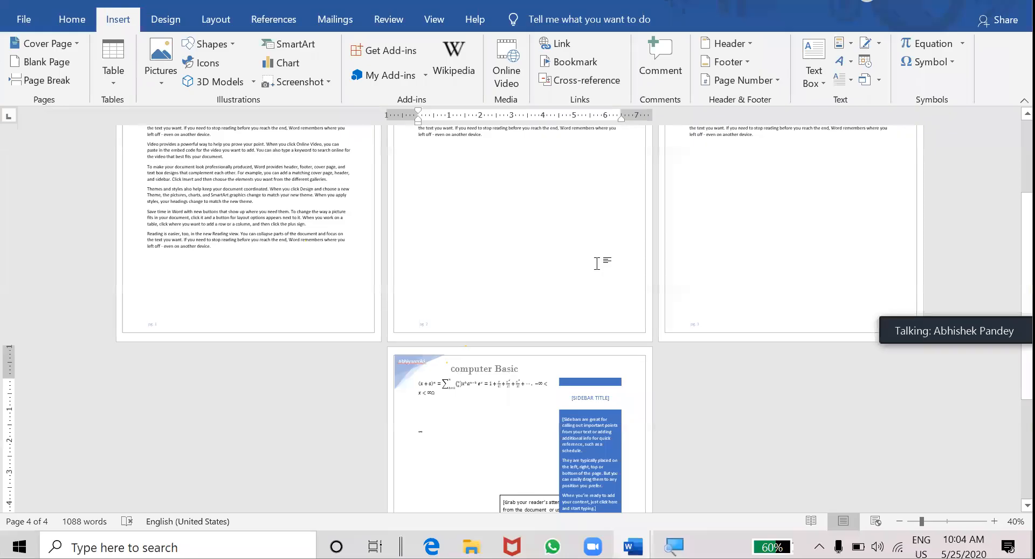
# Examine the equations, symbols and text boxes on page 4 and look back over the earlier pages.
pyautogui.scroll(2, 597, 264)
pyautogui.scroll(2, 596, 261)
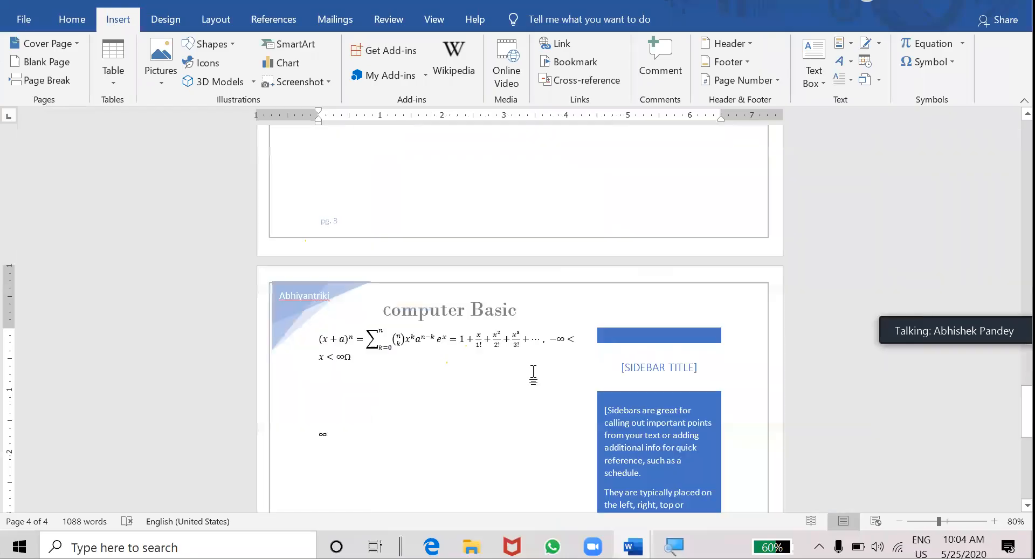
pyautogui.scroll(-5, 534, 372)
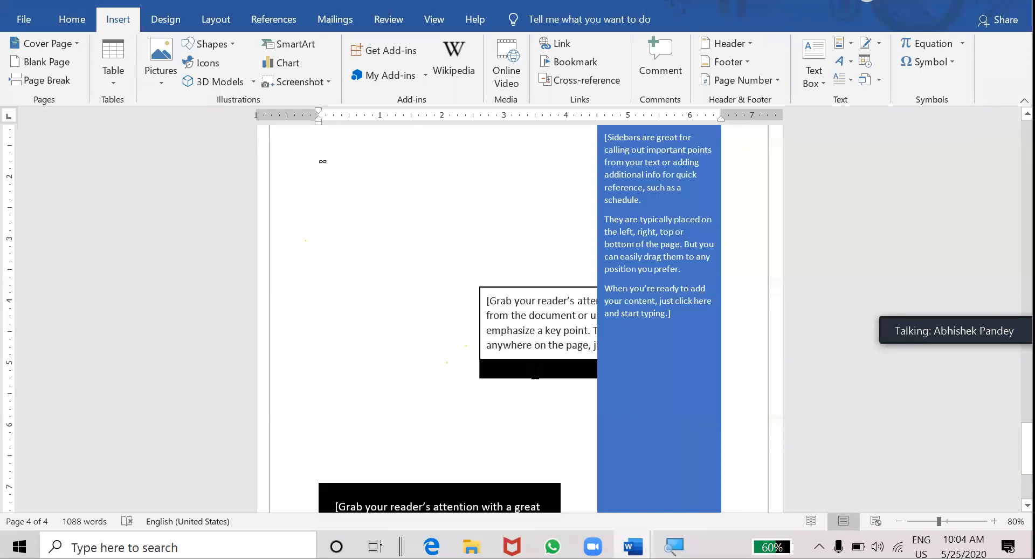
pyautogui.scroll(-3, 536, 372)
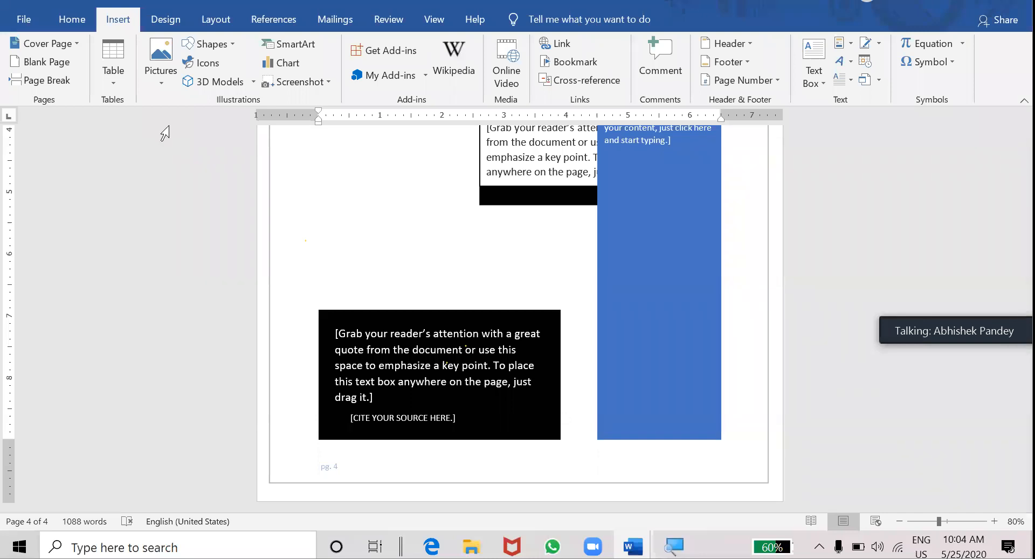
pyautogui.click(151, 20)
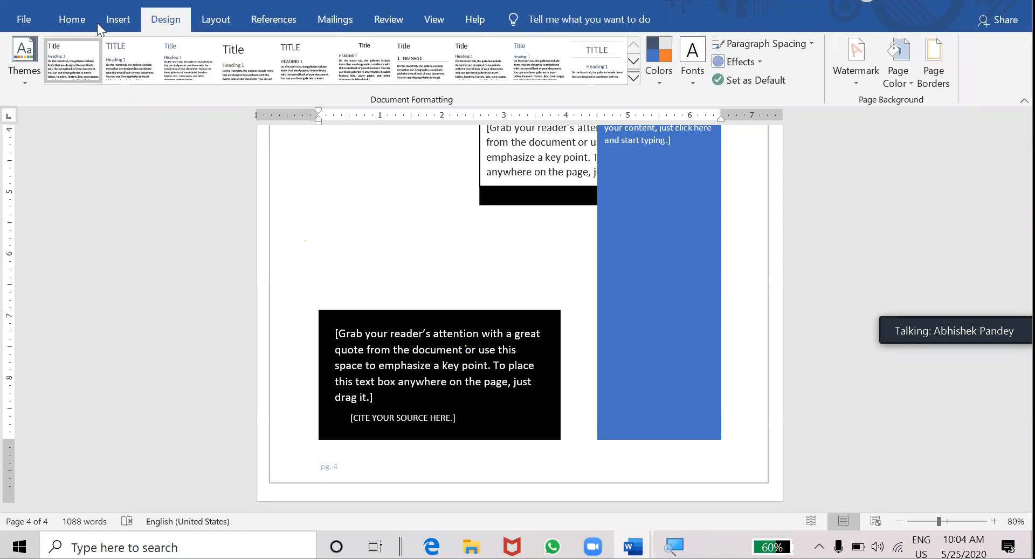
pyautogui.scroll(-1, 97, 23)
pyautogui.scroll(2, 63, 24)
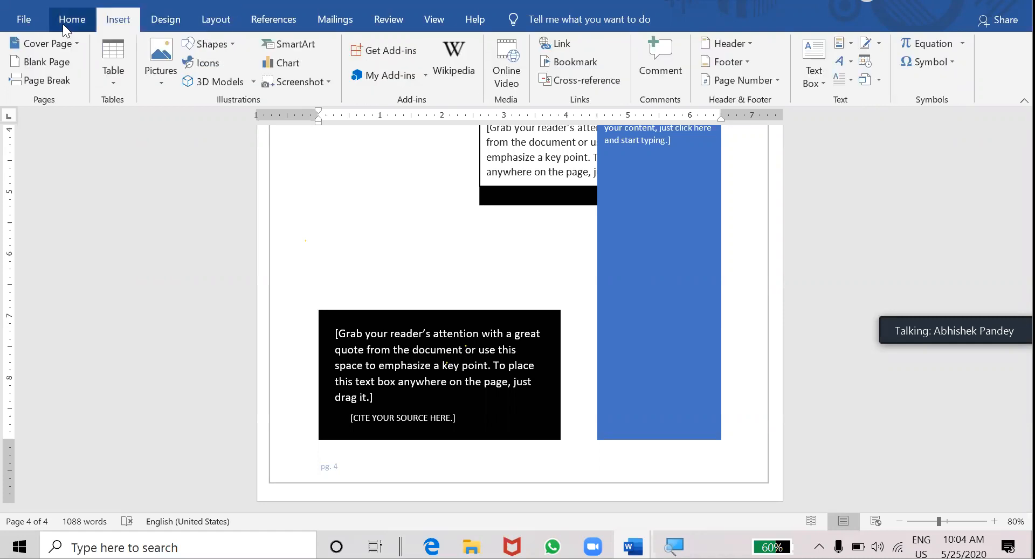
pyautogui.click(62, 24)
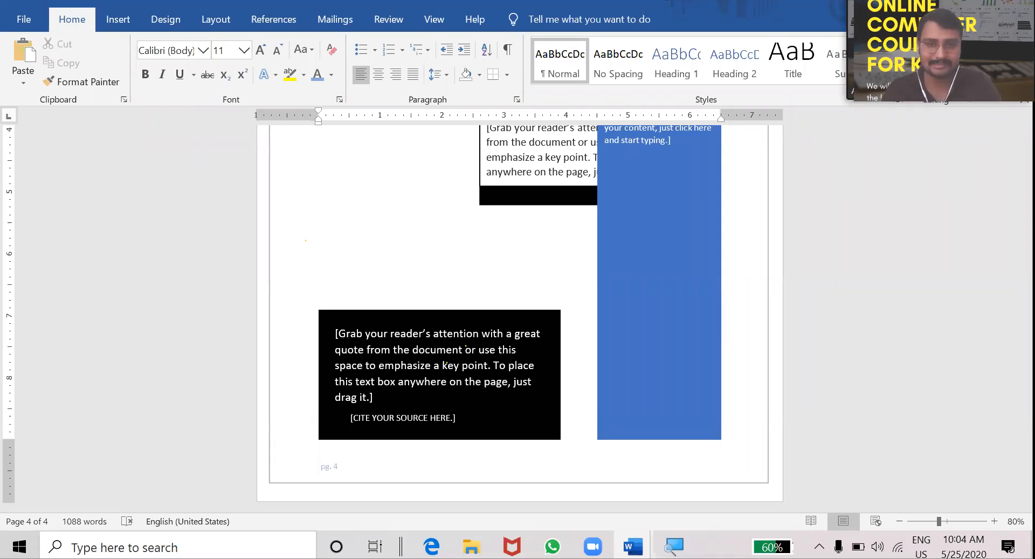
pyautogui.scroll(20, 357, 254)
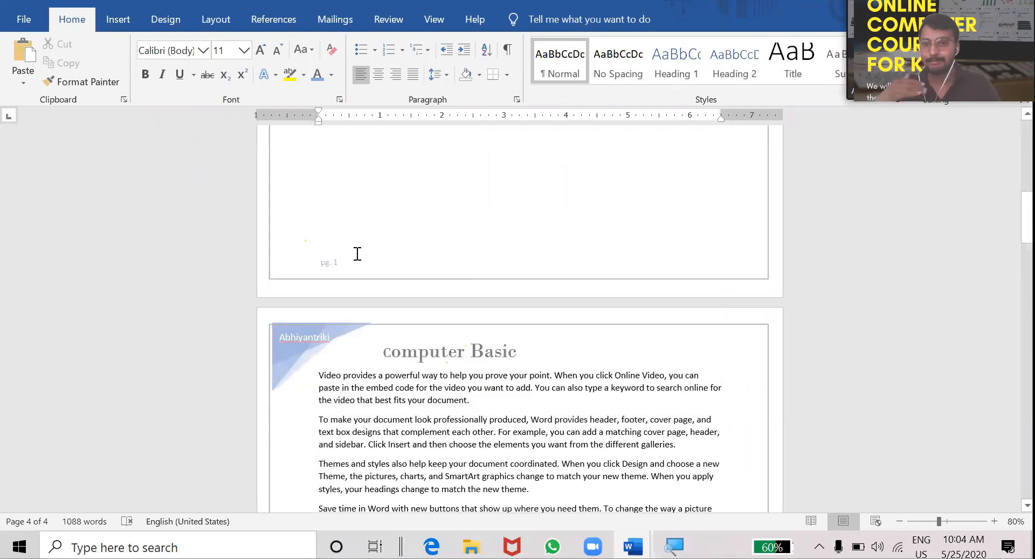
# Insert a table with 2 columns and 223 rows, using automatic fixed column width.
pyautogui.click(123, 28)
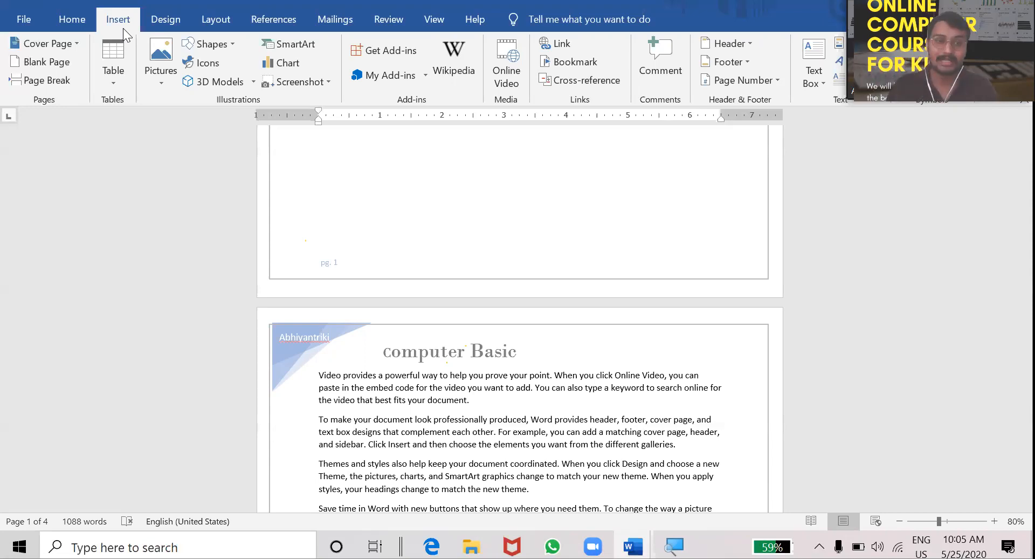
pyautogui.click(107, 81)
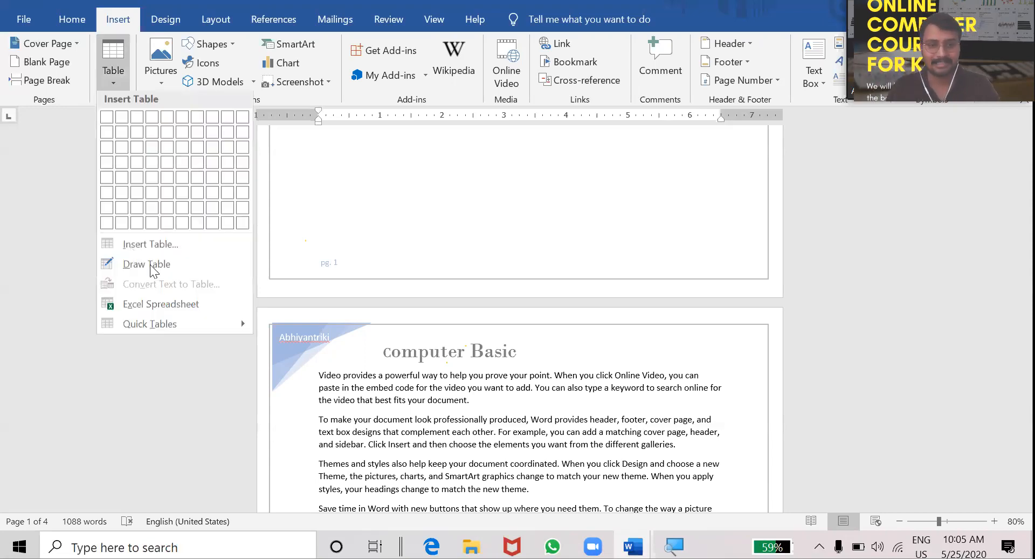
pyautogui.click(151, 246)
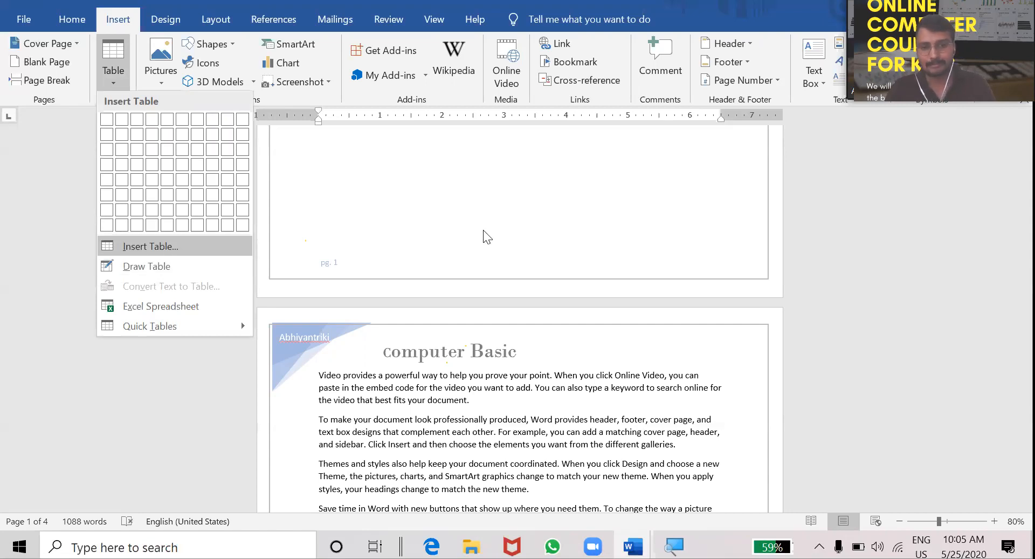
pyautogui.write('2')
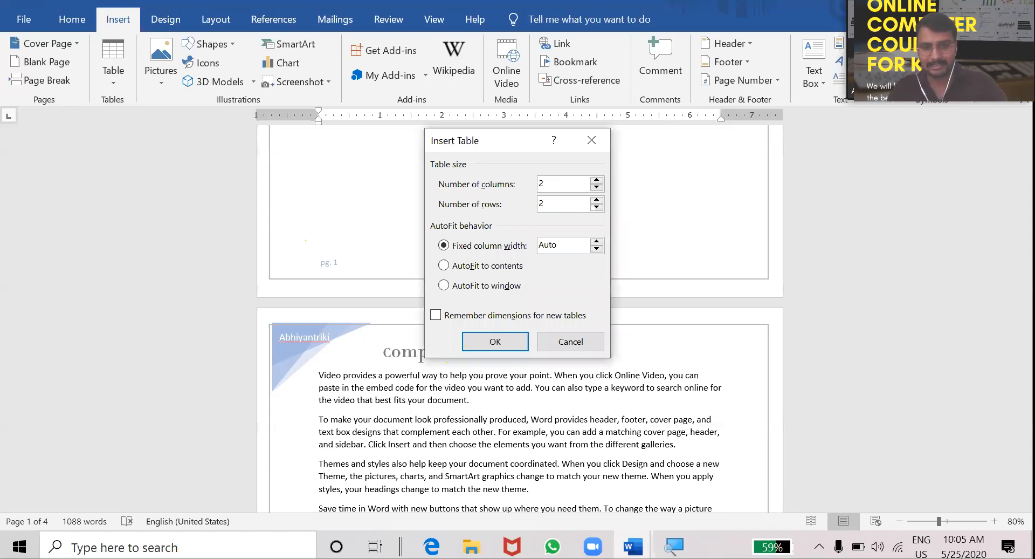
pyautogui.write('23')
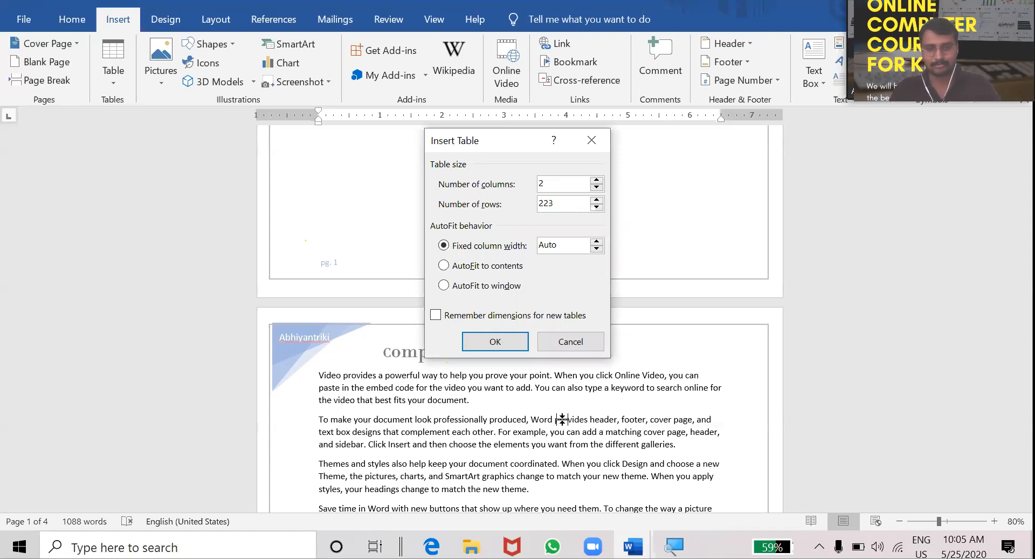
pyautogui.press('Return')
pyautogui.scroll(-6, 563, 419)
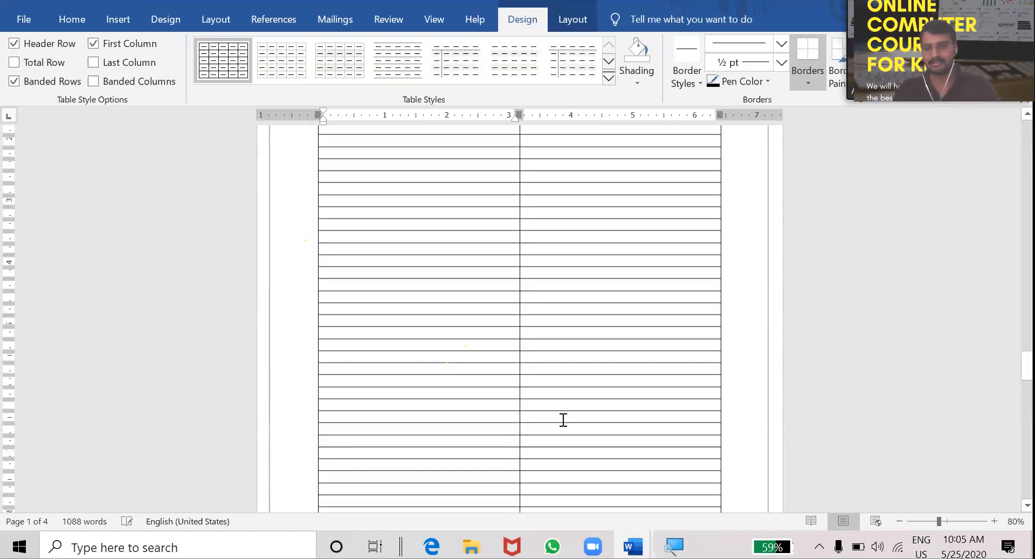
pyautogui.scroll(2, 562, 419)
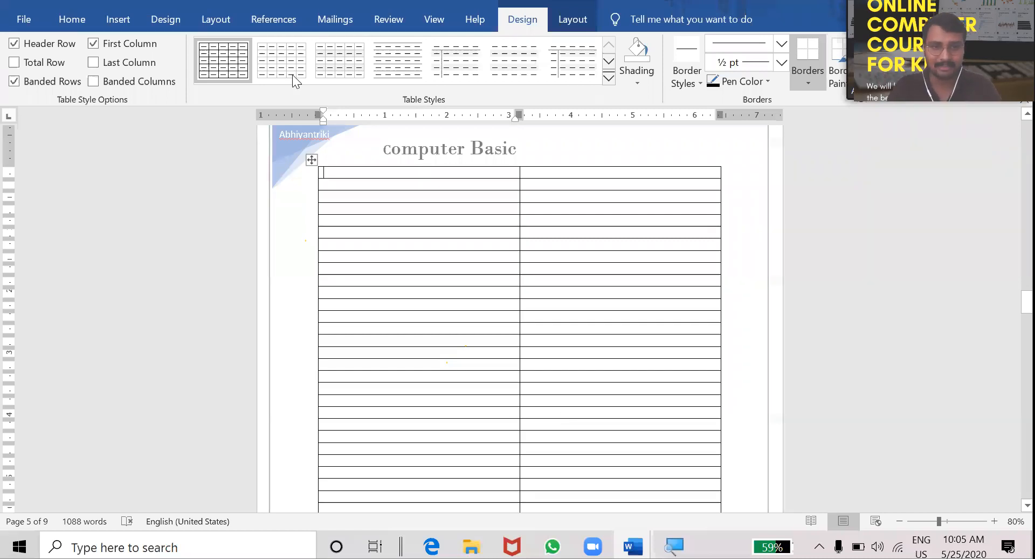
# Apply the gray banded grid style with a solid header row to the table, and replace it with the orange version.
pyautogui.click(610, 78)
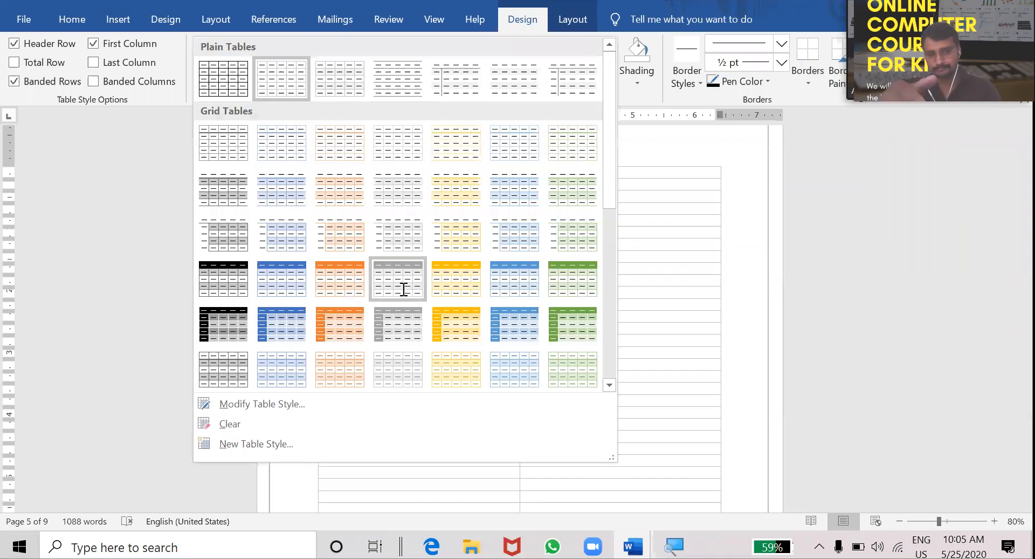
pyautogui.click(404, 290)
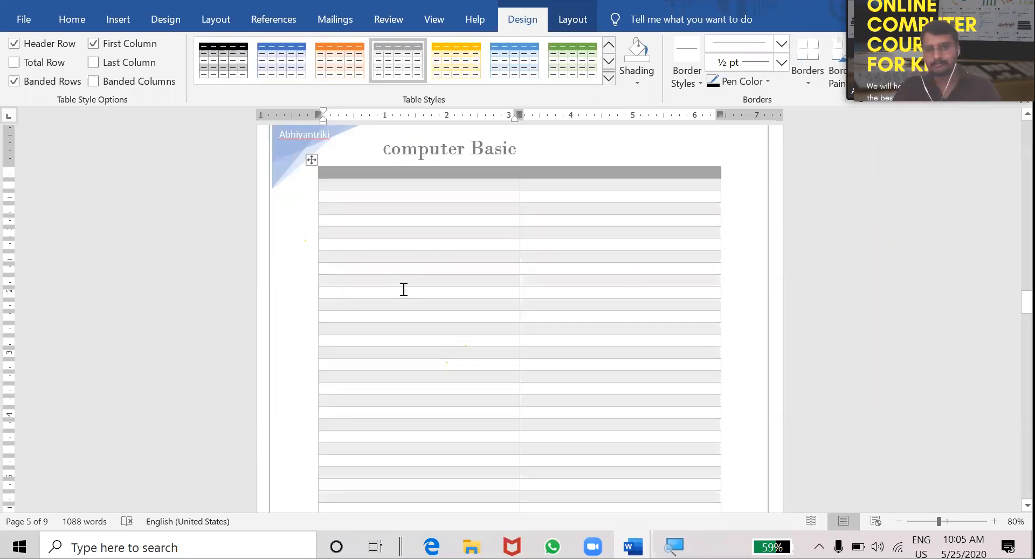
pyautogui.click(350, 67)
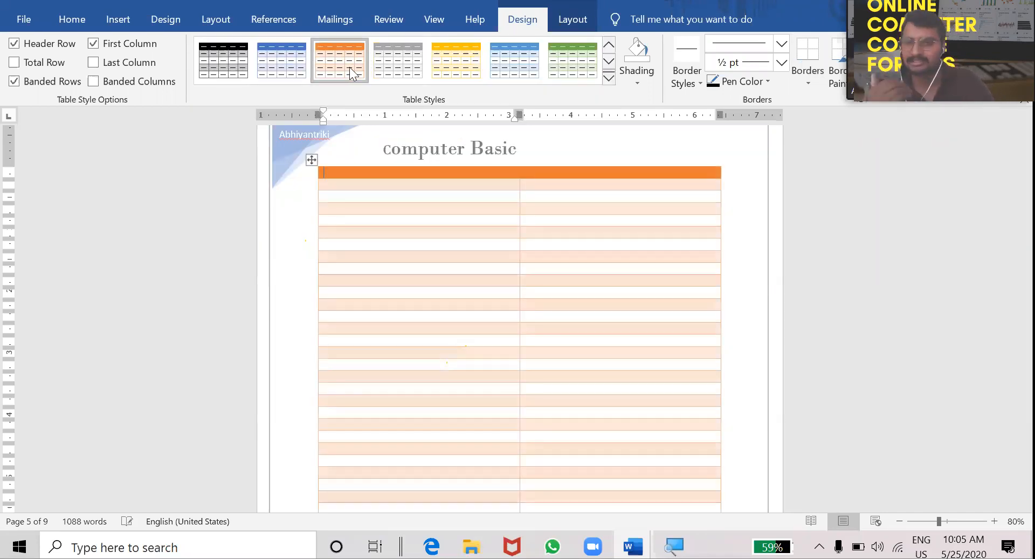
pyautogui.click(112, 17)
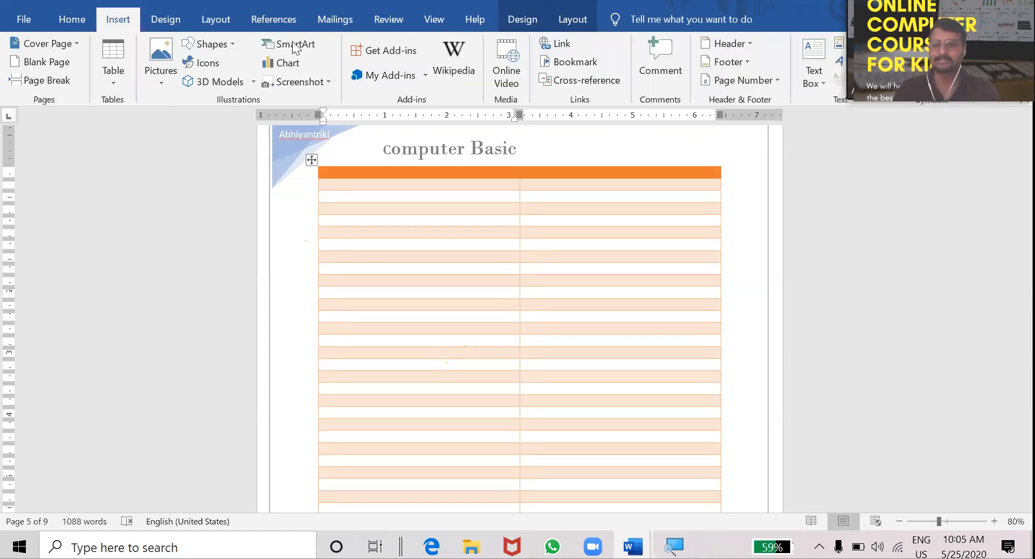